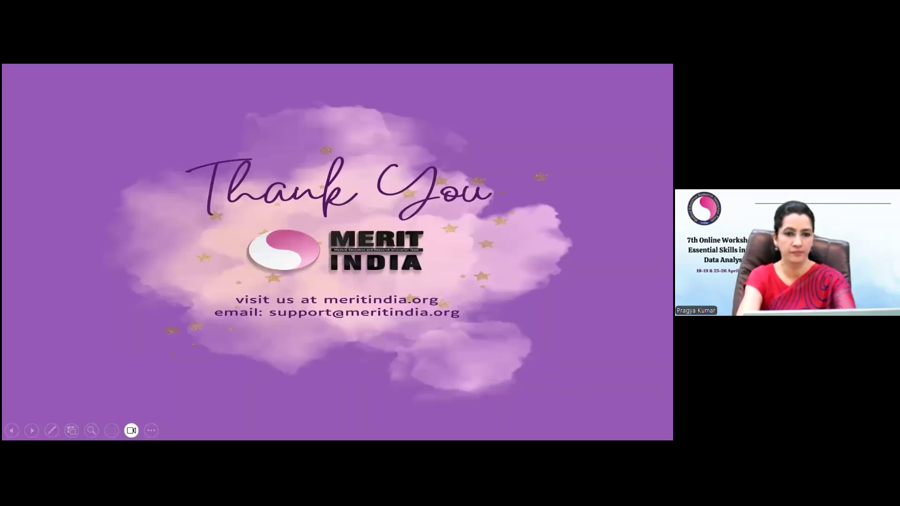
End the slide show and switch to the Chrome window with the ayushman bharat digital mission search
key("Left")
key("Right")
key("Right")
key("Escape")
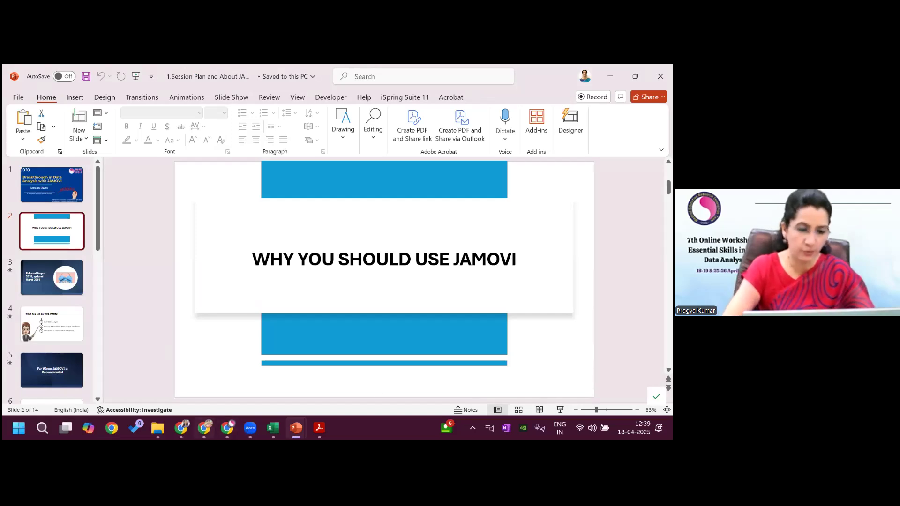
mouse_move(204, 428)
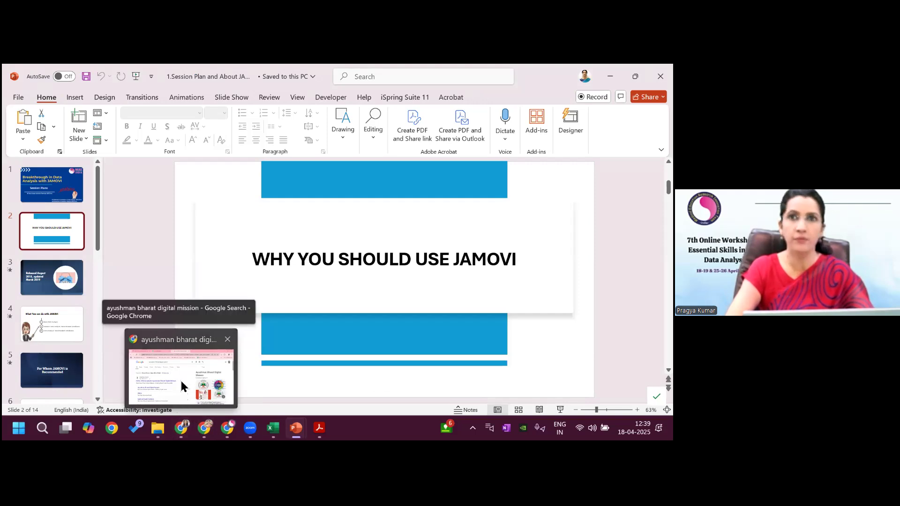
left_click(229, 335)
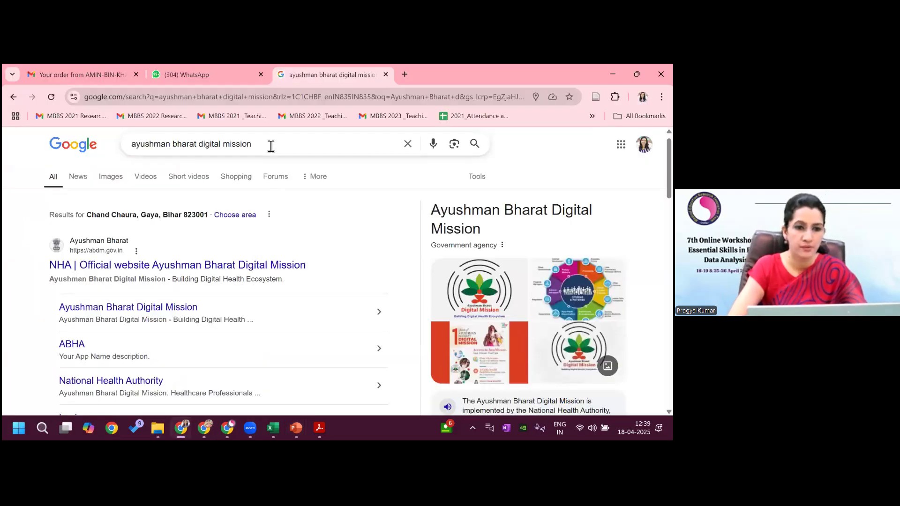
left_click_drag(271, 147, 141, 145)
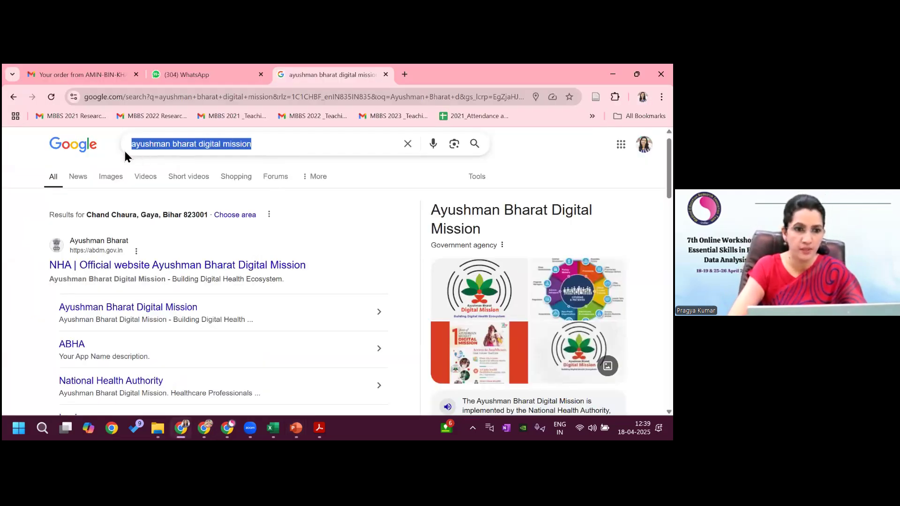
key("BackSpace")
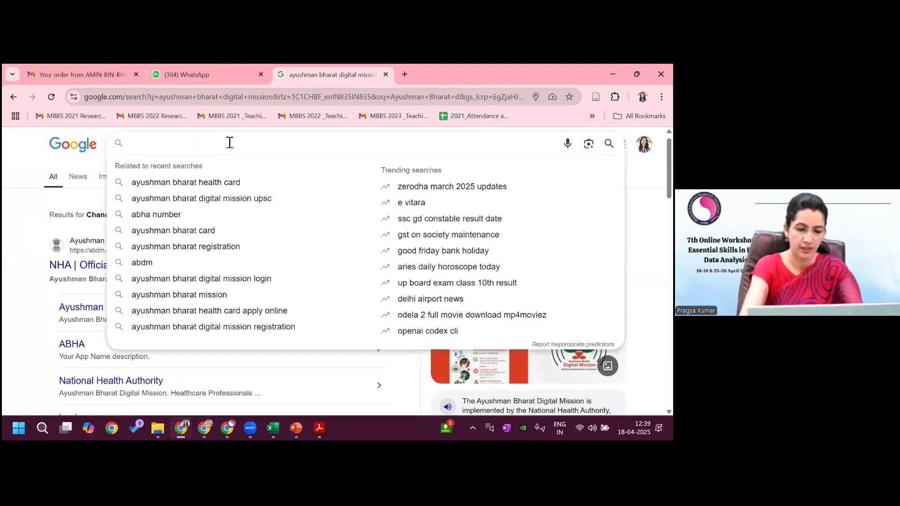
type("d")
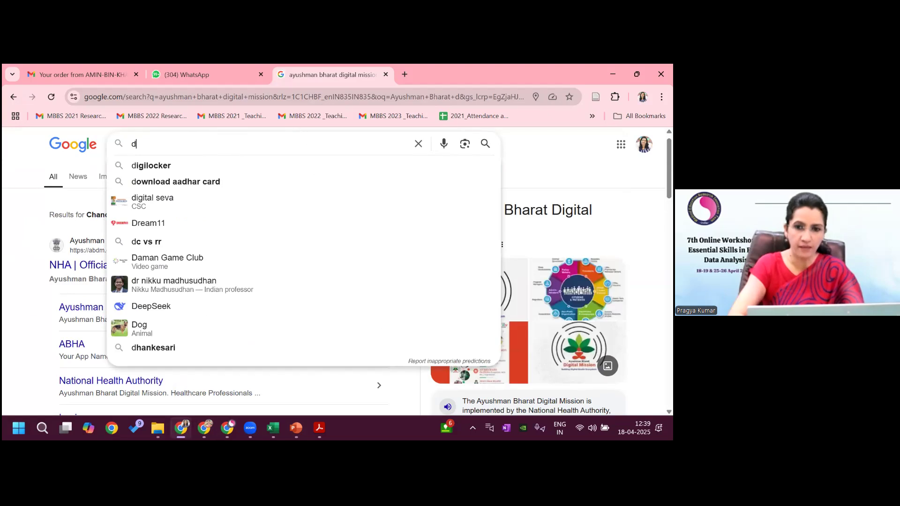
key("Escape")
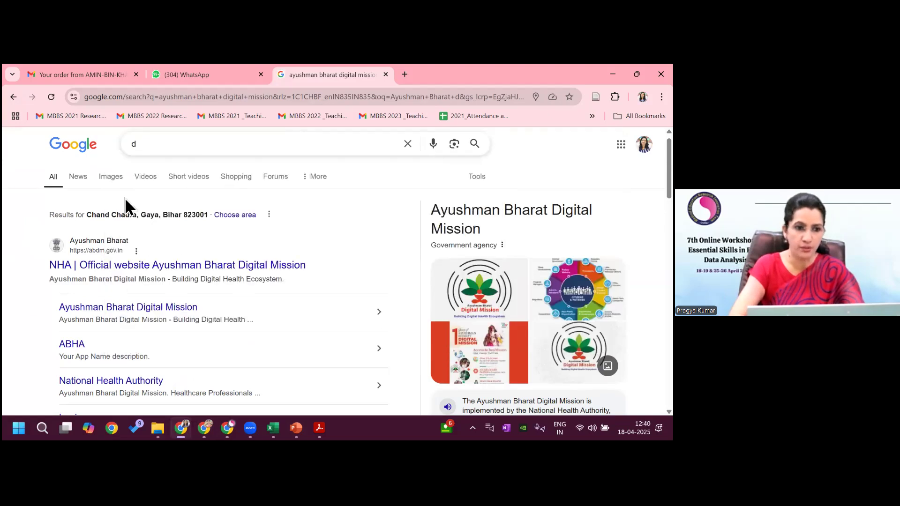
left_click(174, 148)
left_click(14, 98)
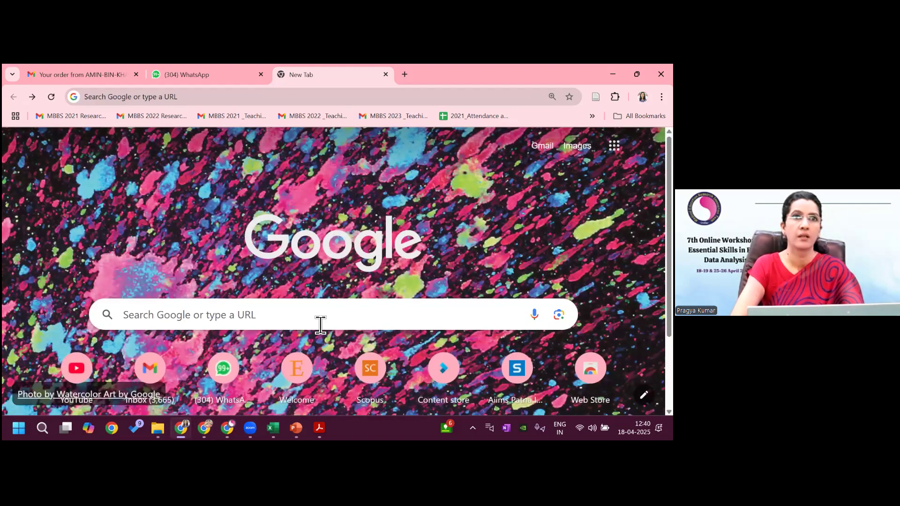
Search Google for "jamovi download" and open the jamovi Desktop download page
left_click(298, 323)
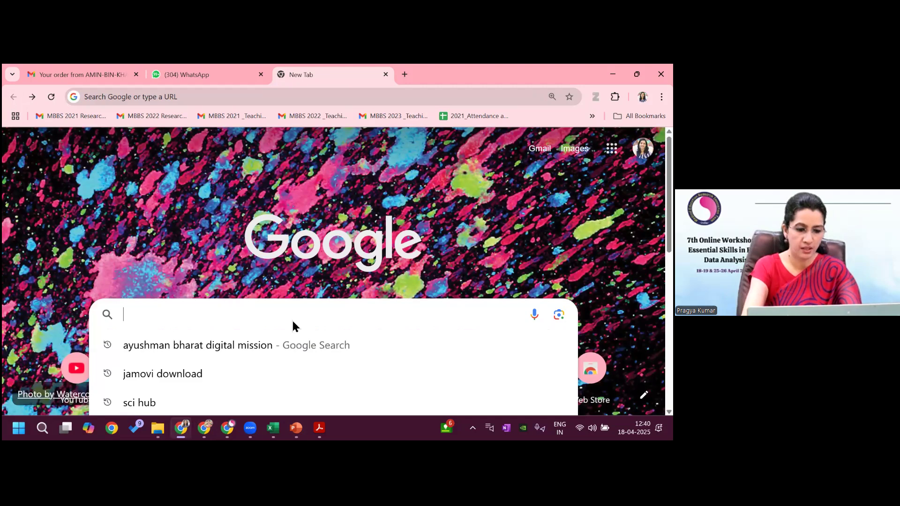
type("Jamo")
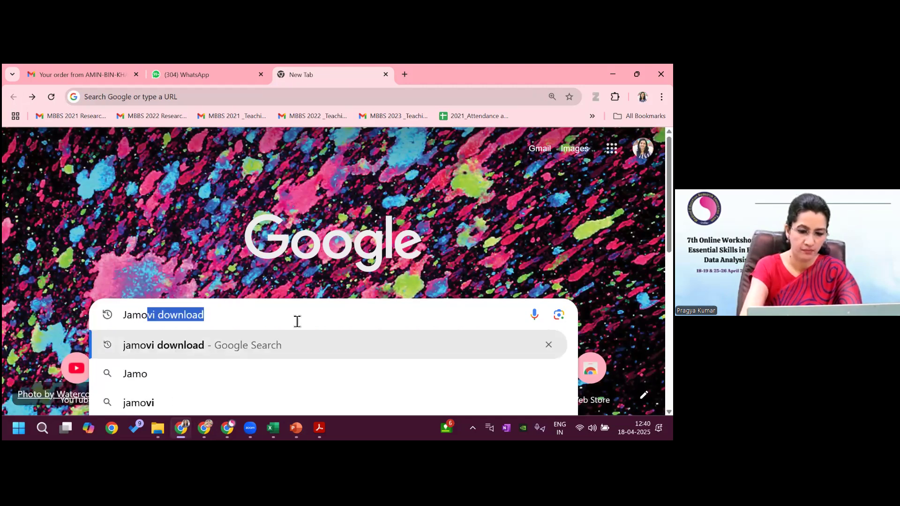
key("BackSpace")
type("vi download")
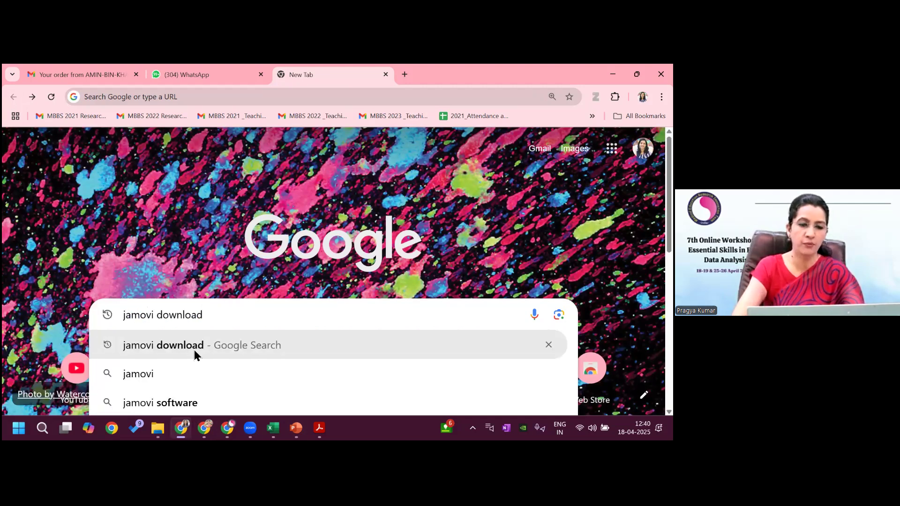
left_click(194, 350)
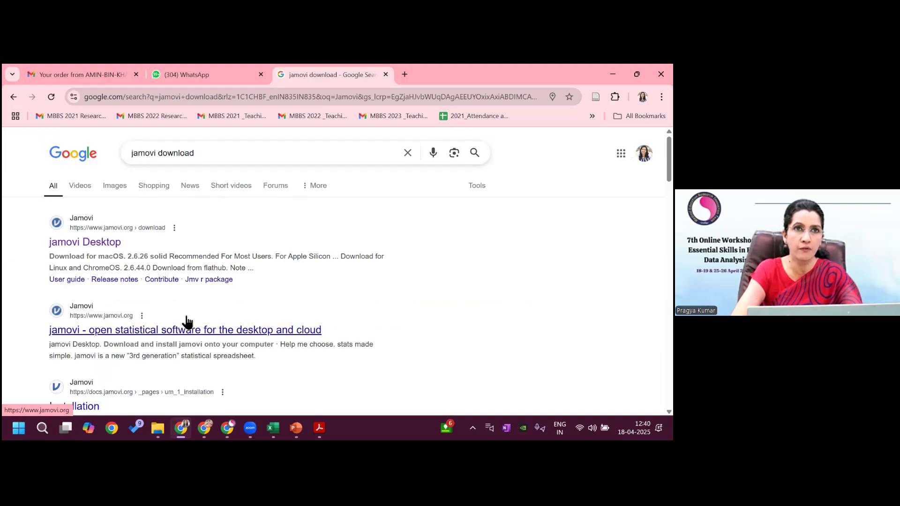
left_click(101, 244)
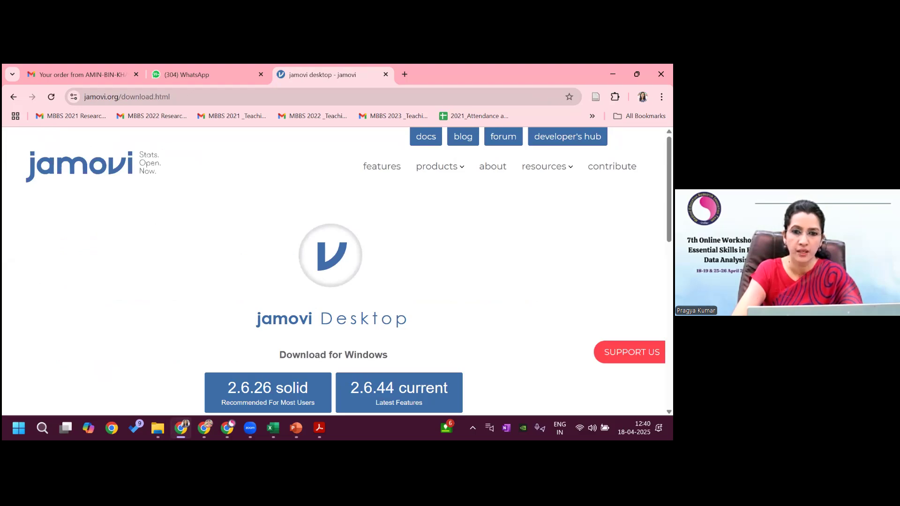
Annotate the Windows downloads with a rectangle around 2.6.26 solid and a cross over 2.6.44 current
scroll(349, 273, "down", 2)
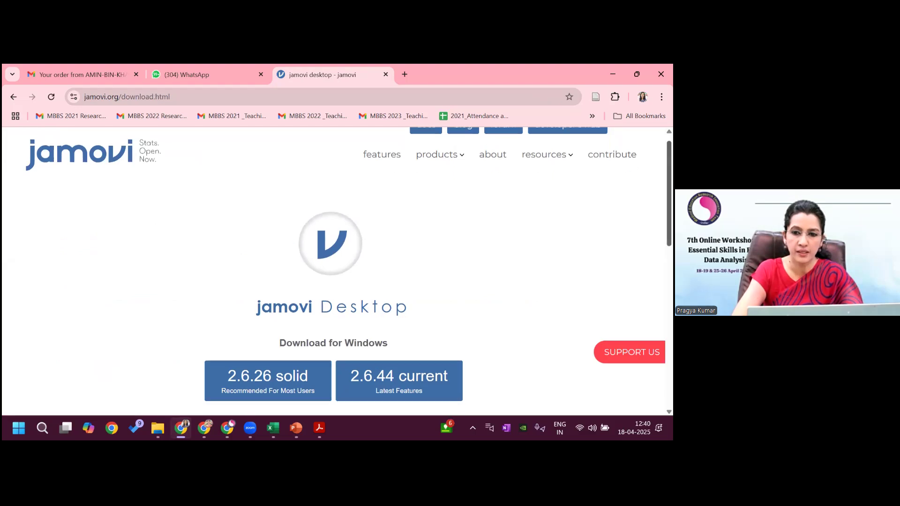
scroll(349, 273, "down", 3)
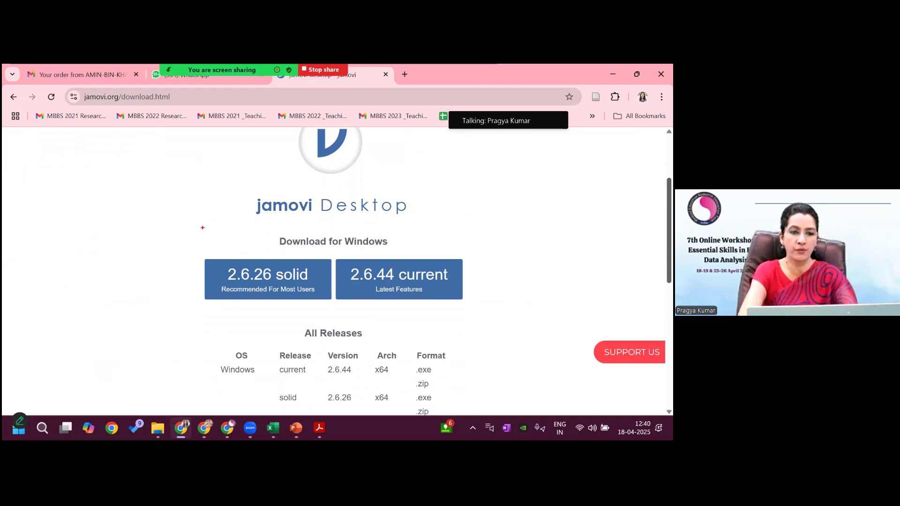
left_click_drag(189, 230, 333, 318)
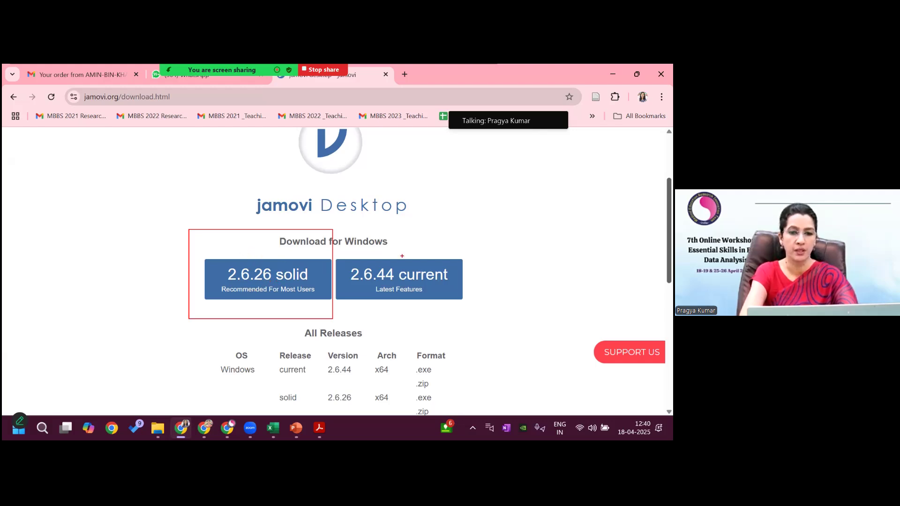
left_click_drag(415, 234, 490, 300)
left_click_drag(491, 233, 406, 308)
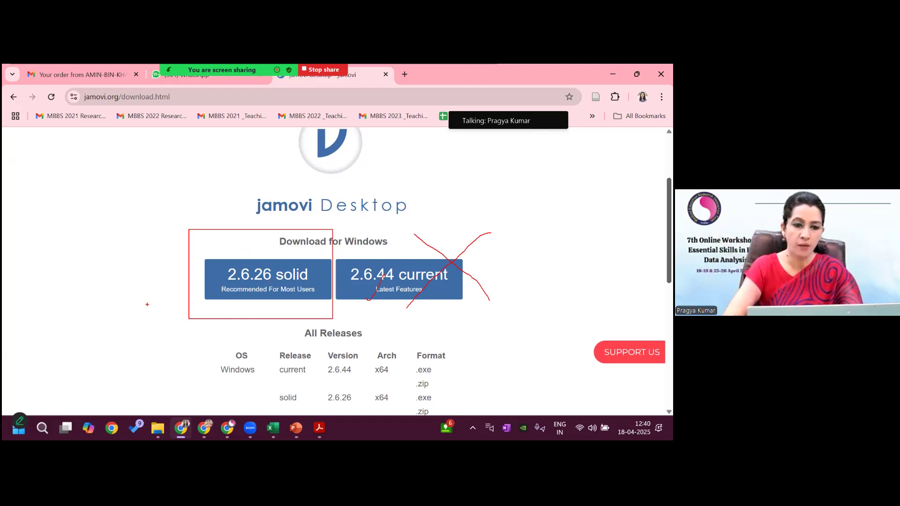
left_click_drag(143, 301, 248, 207)
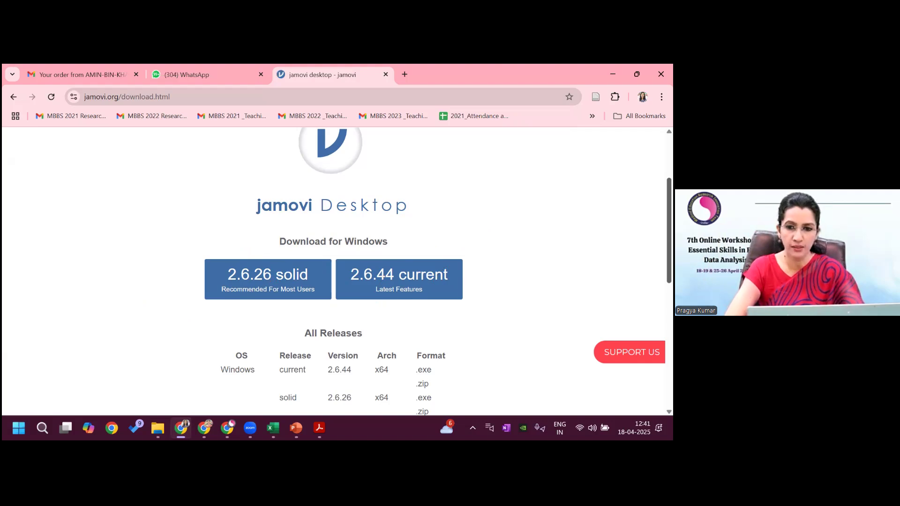
Start downloading the Windows 2.6.26 solid .exe installer from the All Releases table, and cancel saving it
scroll(253, 254, "down", 3)
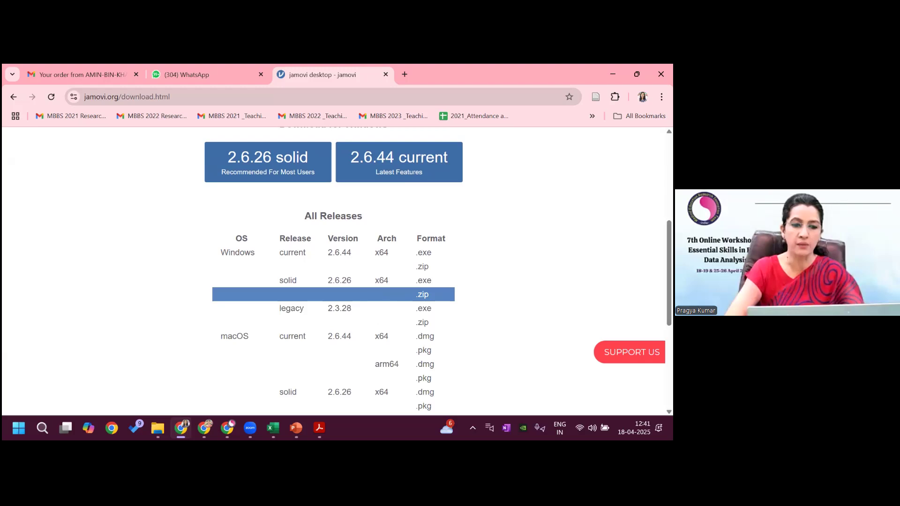
scroll(337, 272, "down", 1)
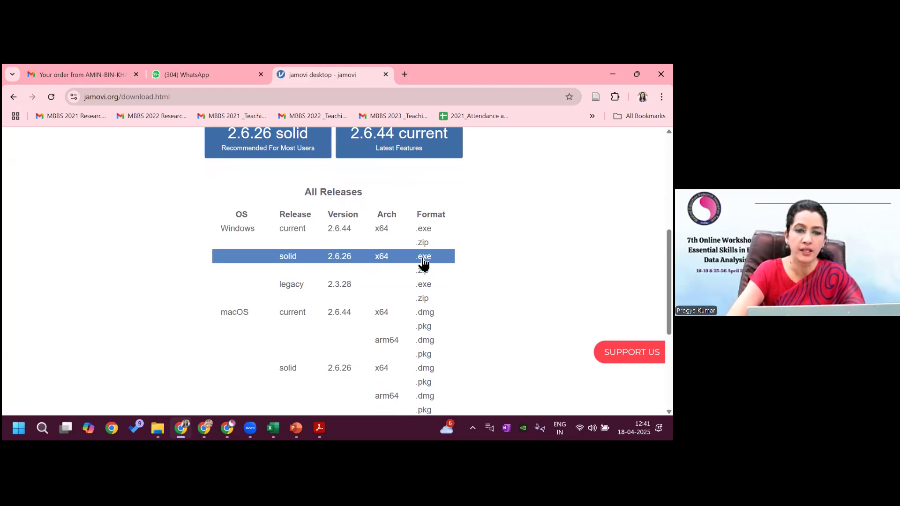
left_click(350, 262)
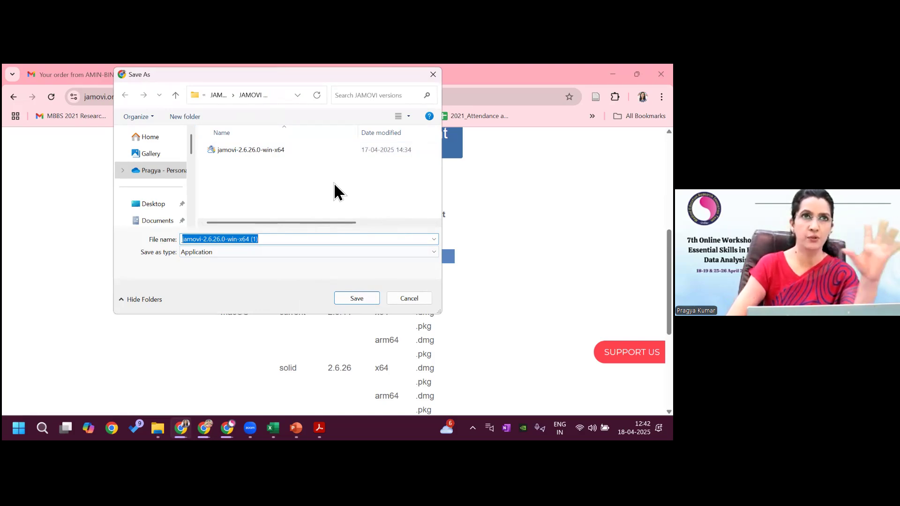
left_click(414, 302)
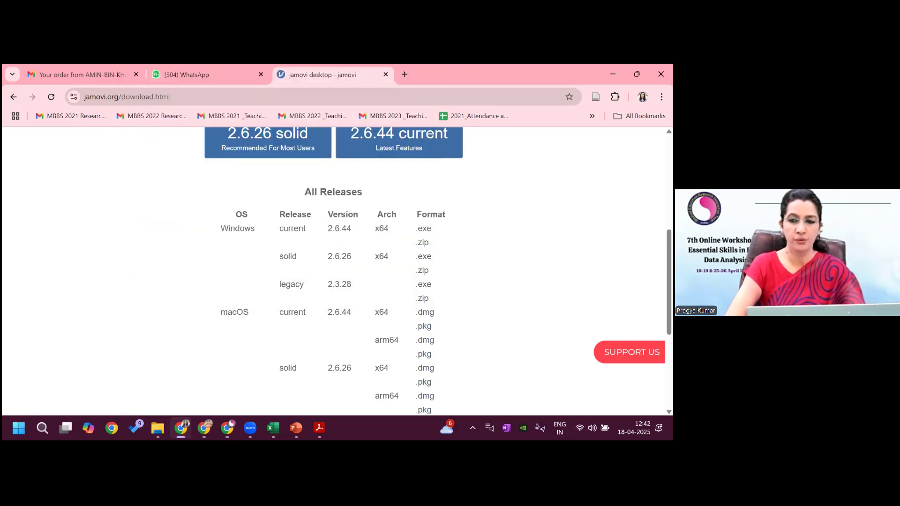
scroll(337, 271, "up", 2)
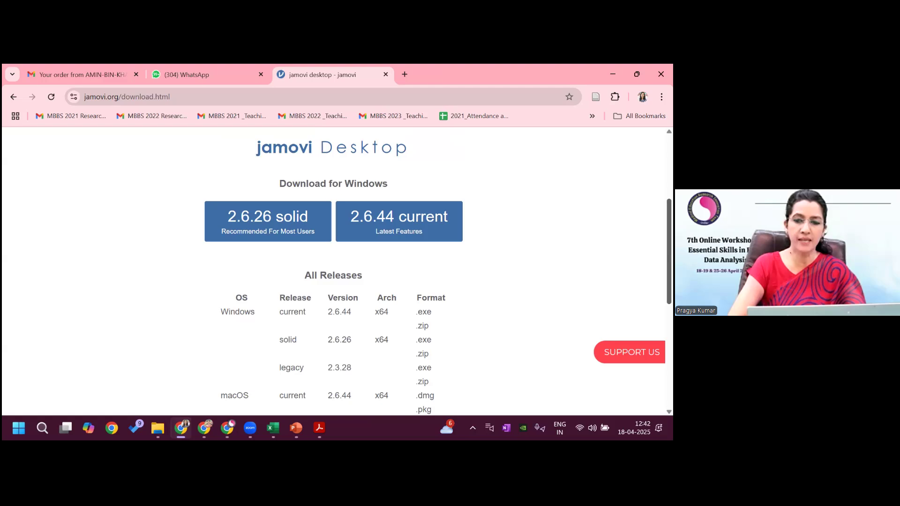
scroll(411, 382, "down", 1)
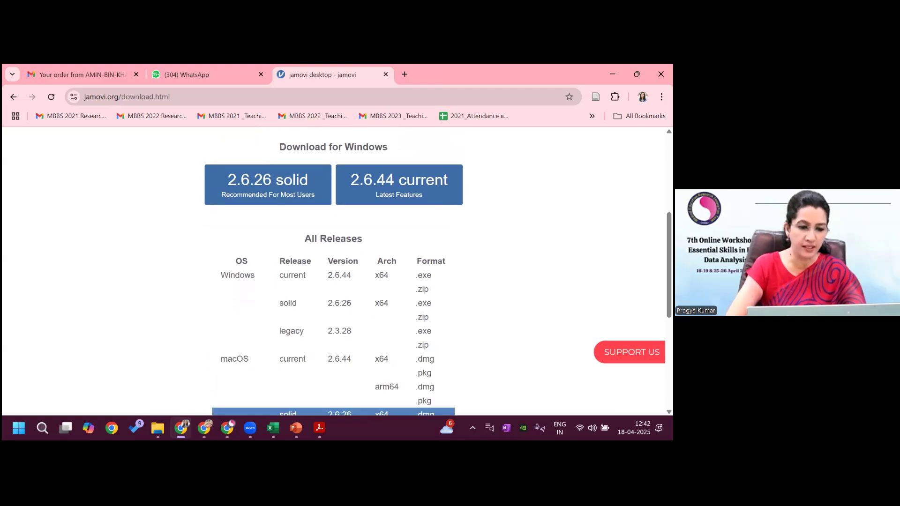
Switch to File Explorer and open the JAMOVI versions folder inside the JAMOVI folder
mouse_move(158, 427)
left_click(165, 396)
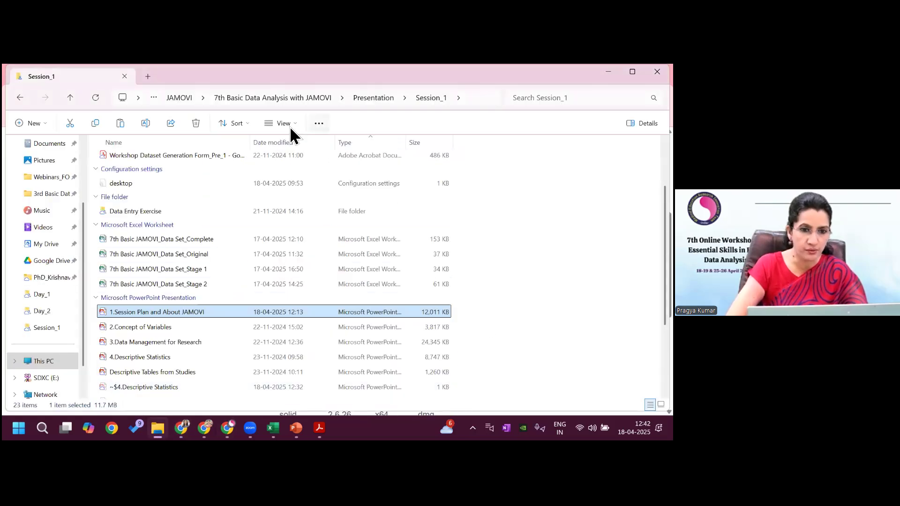
left_click(285, 98)
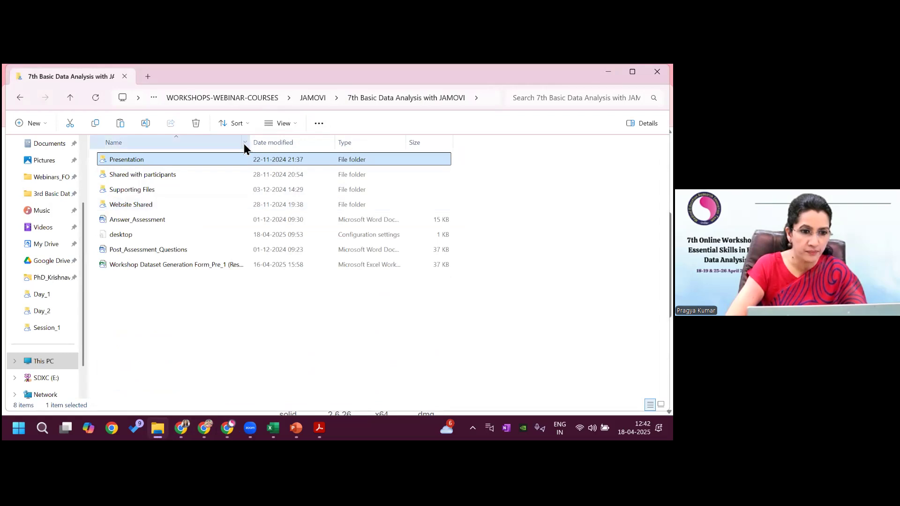
left_click(318, 96)
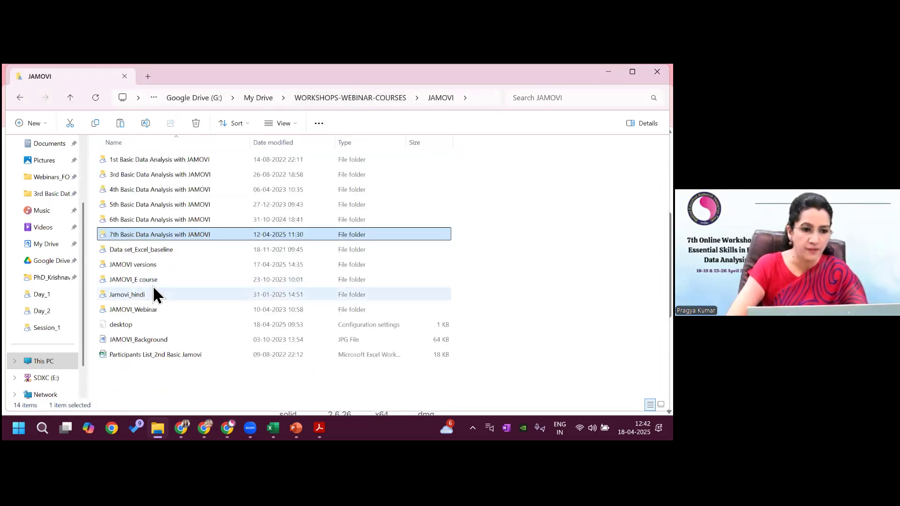
double_click(151, 266)
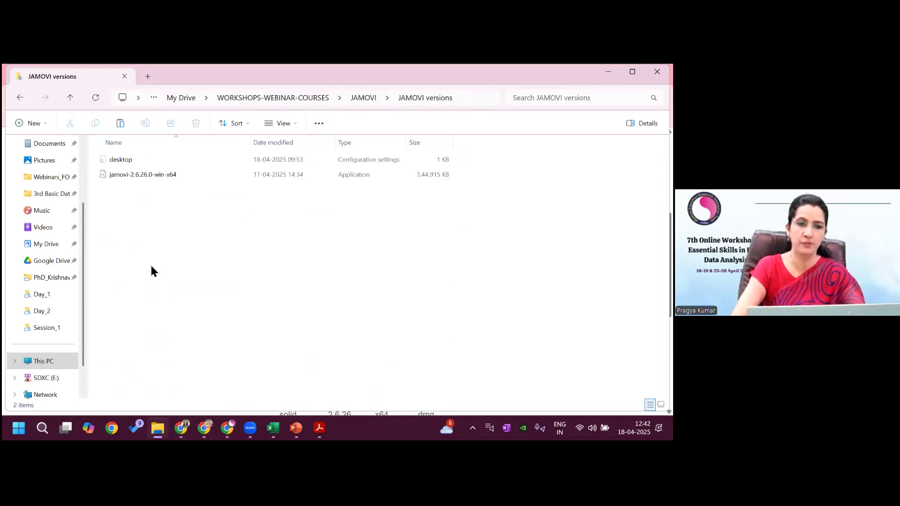
Select the jamovi-2.6.26.0-win-x64 installer and circle its Run as administrator option without running it
double_click(165, 174)
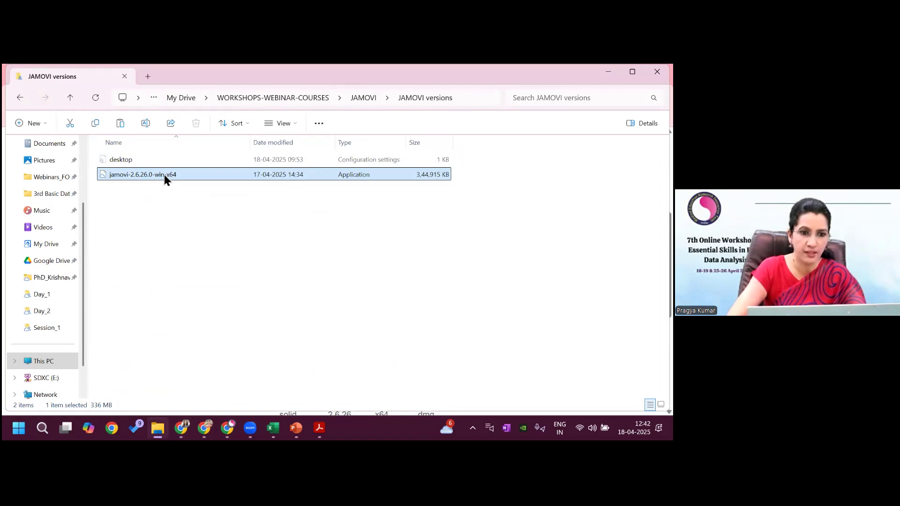
right_click(165, 174)
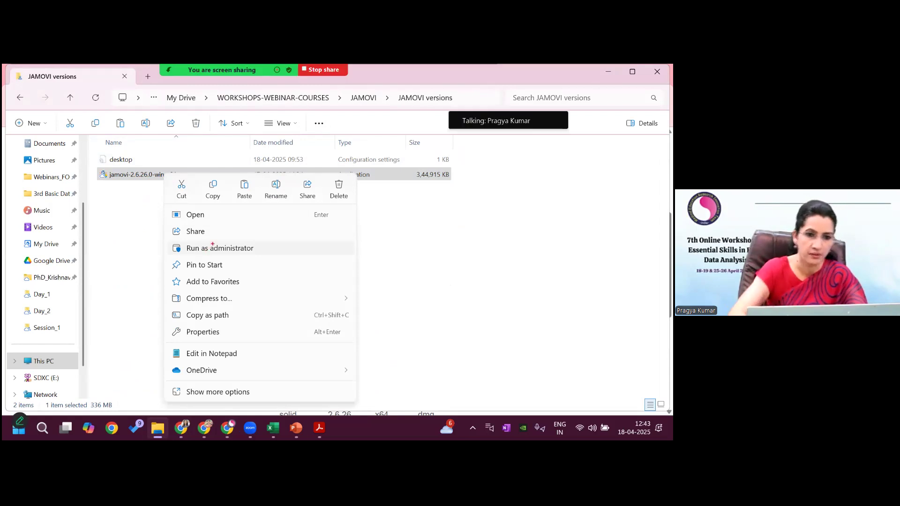
mouse_move(218, 238)
left_mouse_down()
mouse_move(165, 241)
mouse_move(210, 261)
mouse_move(323, 251)
mouse_move(226, 234)
left_mouse_up()
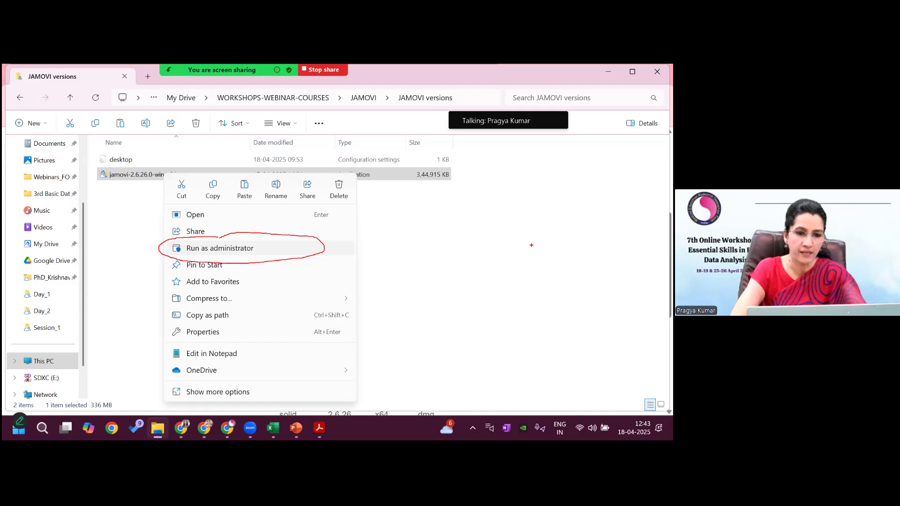
key("Escape")
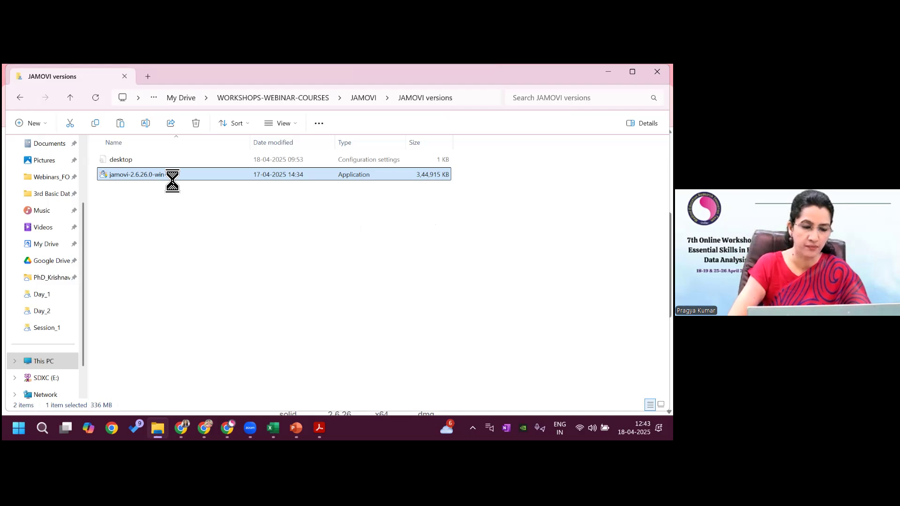
right_click(169, 179)
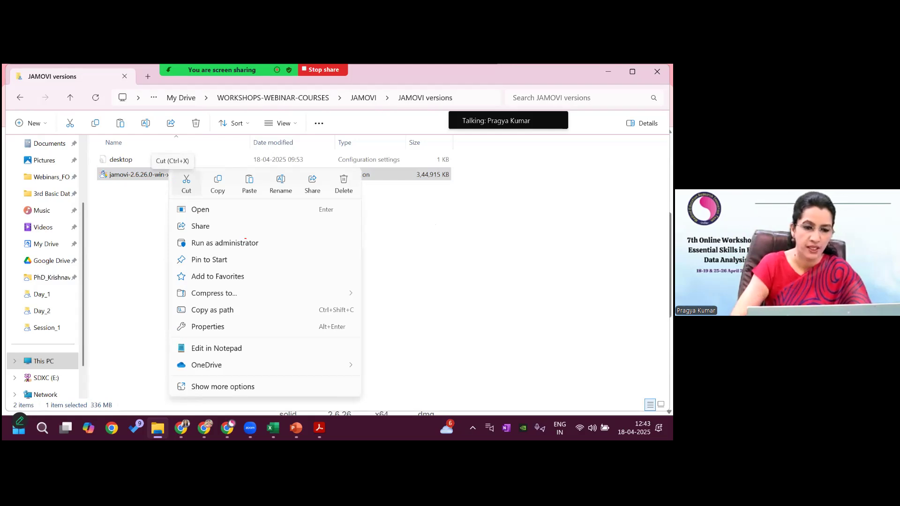
mouse_move(230, 238)
left_mouse_down()
mouse_move(172, 249)
mouse_move(231, 256)
mouse_move(260, 240)
left_mouse_up()
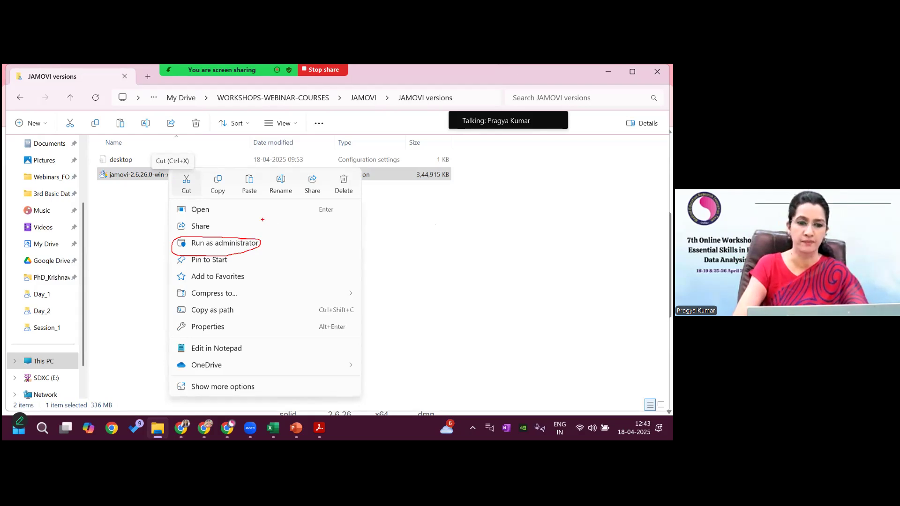
key("Escape")
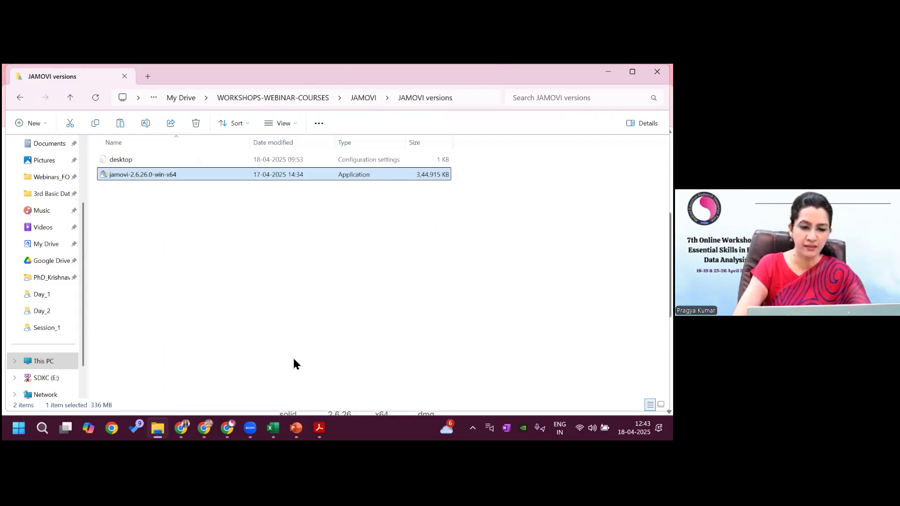
Search Windows for jamovi and launch the jamovi 2.6.26 app
left_click(19, 429)
type("jamov")
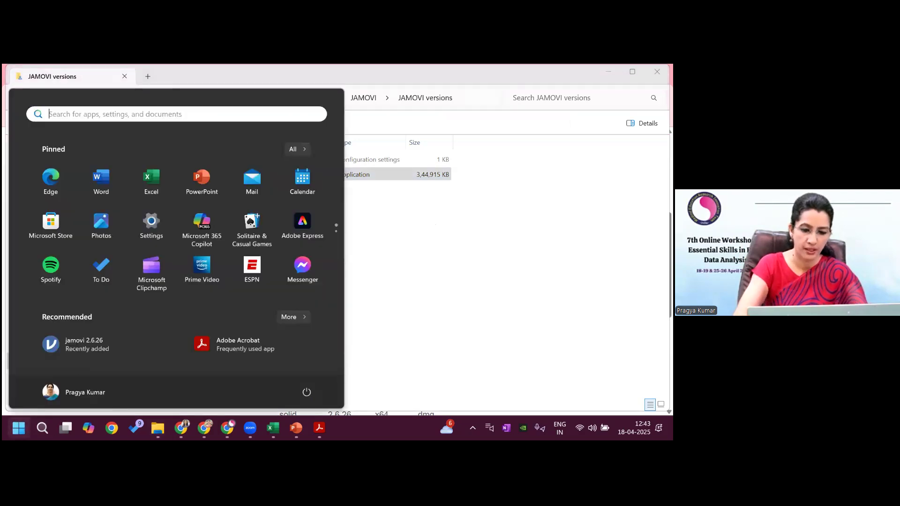
type("i")
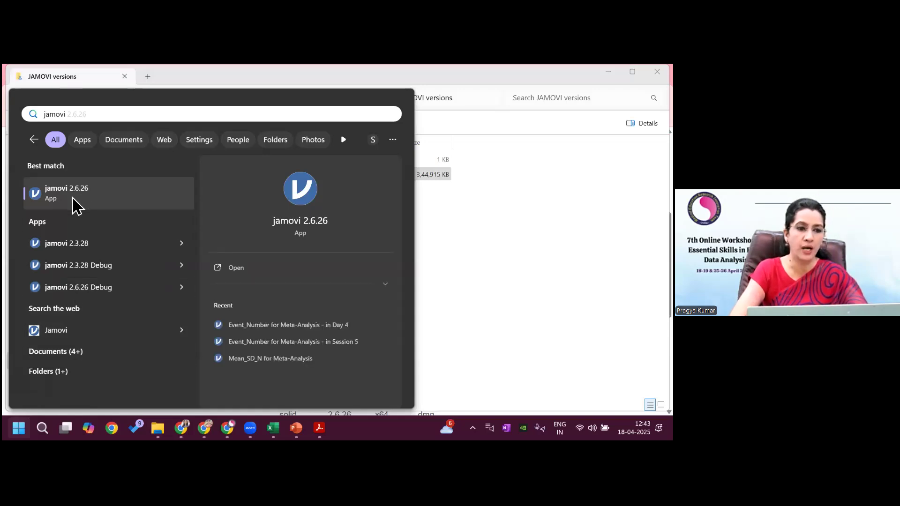
left_click(300, 193)
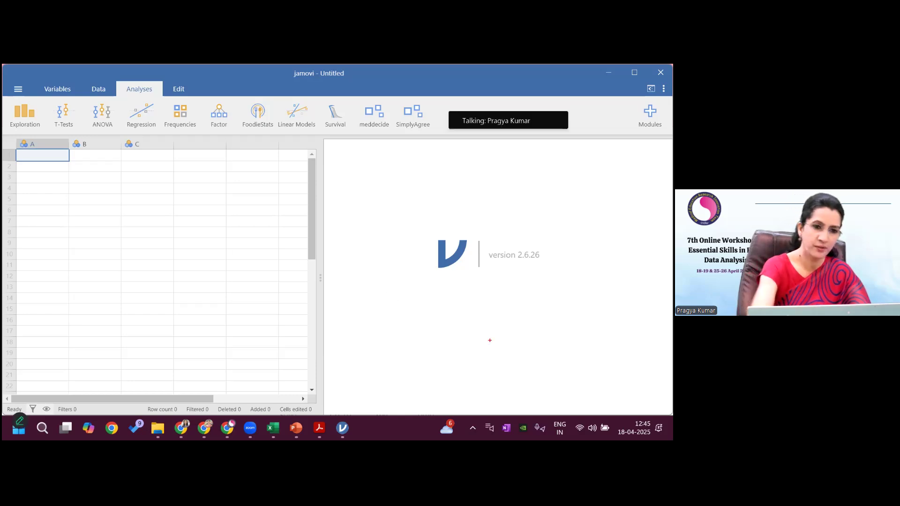
Draw annotations over the ribbon and results area of the blank jamovi window, and clear them
mouse_move(197, 84)
left_mouse_down()
mouse_move(107, 64)
mouse_move(5, 188)
mouse_move(28, 307)
mouse_move(125, 395)
mouse_move(319, 190)
mouse_move(256, 113)
mouse_move(214, 99)
left_mouse_up()
mouse_move(367, 132)
left_mouse_down()
mouse_move(347, 260)
mouse_move(361, 320)
mouse_move(494, 375)
mouse_move(572, 128)
mouse_move(355, 138)
left_mouse_up()
key("Escape")
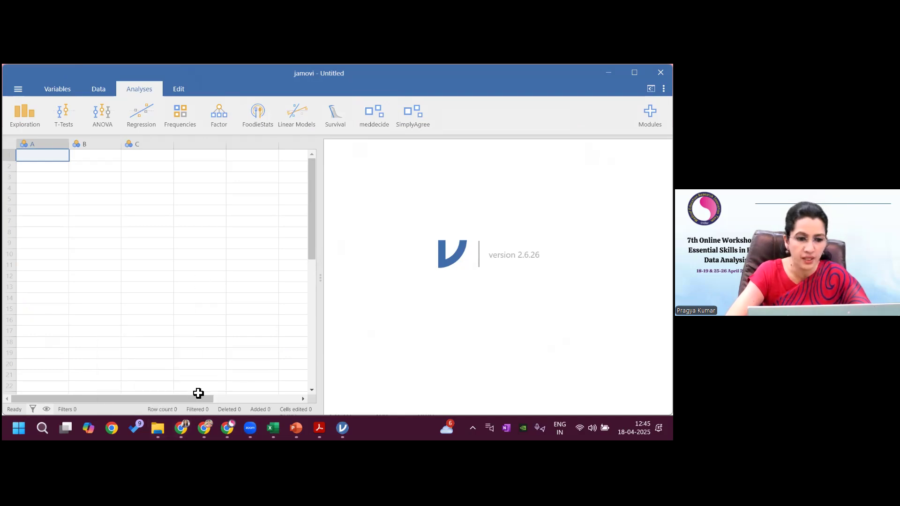
Switch to File Explorer and open the Session_1 folder inside 7th Basic Data Analysis with JAMOVI > Presentation
left_click(157, 428)
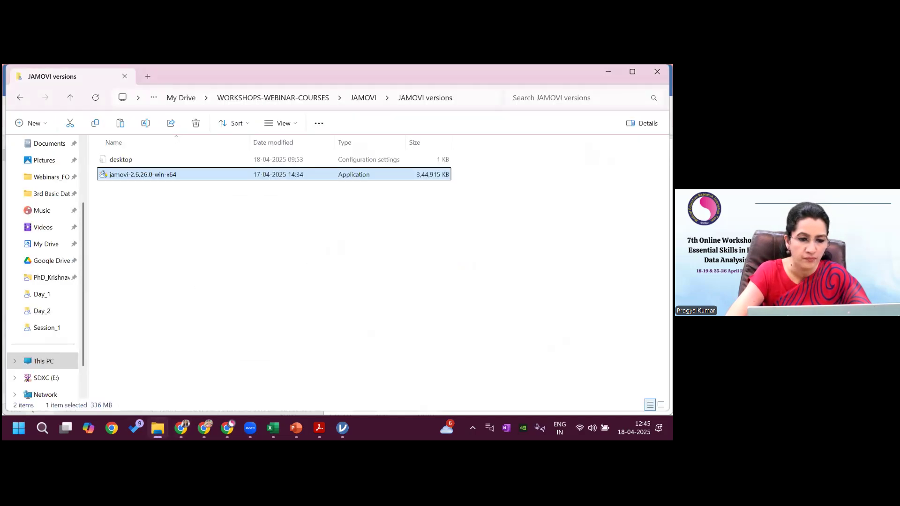
left_click(368, 98)
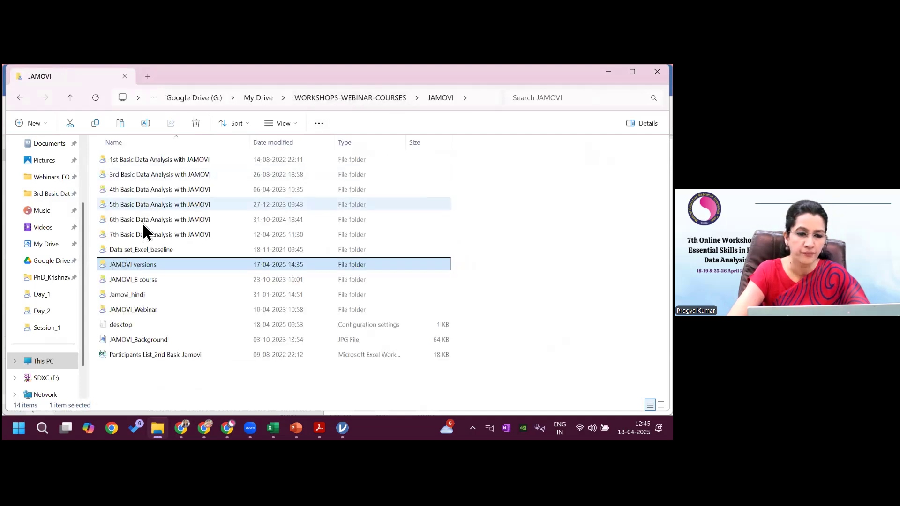
double_click(144, 234)
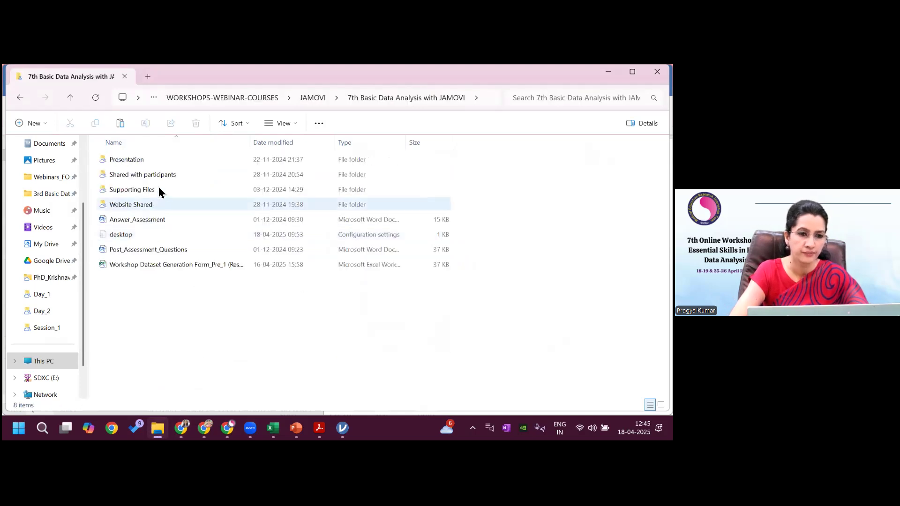
double_click(145, 161)
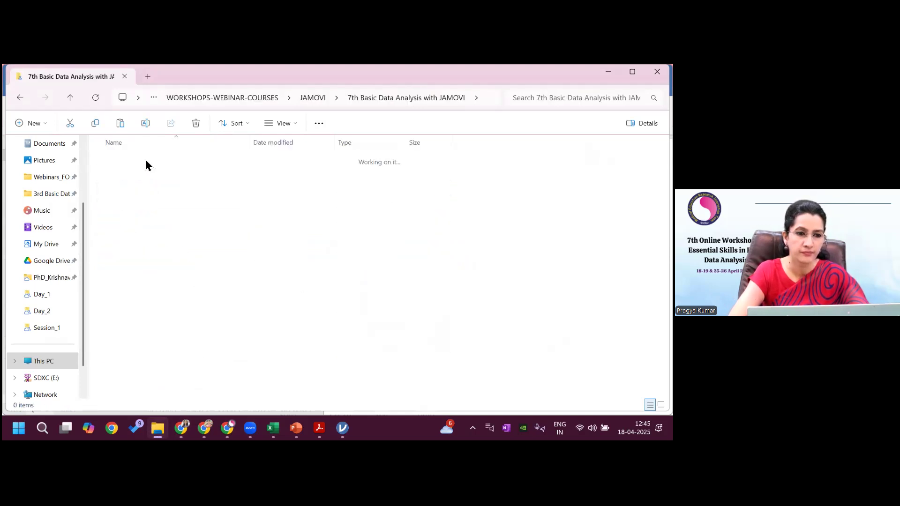
left_click(134, 162)
double_click(133, 162)
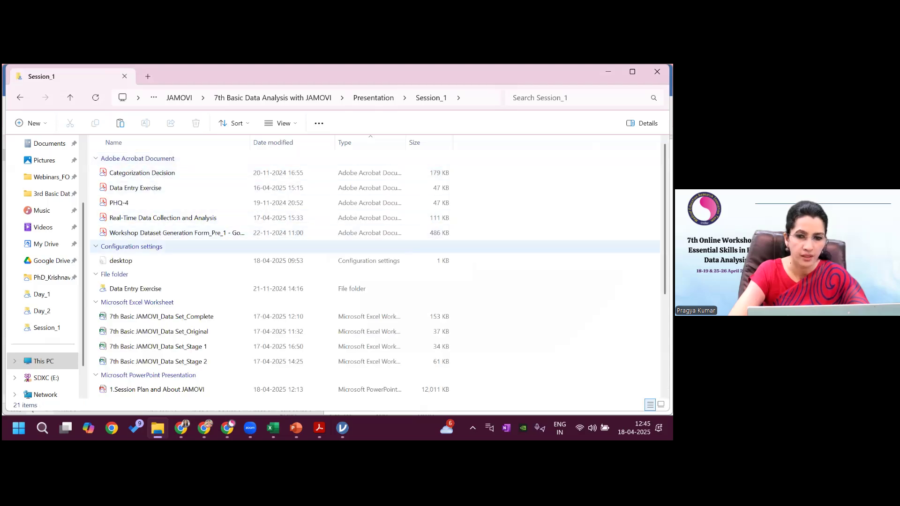
Open the Demo_Import_Levels_Compute_Transform document in Word and point out the Demo 1 line about importing the data file
scroll(329, 271, "down", 4)
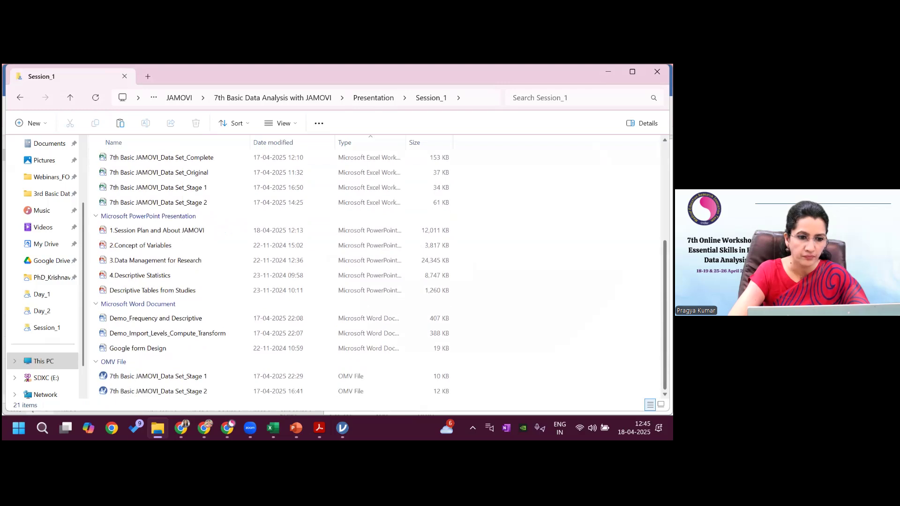
double_click(181, 333)
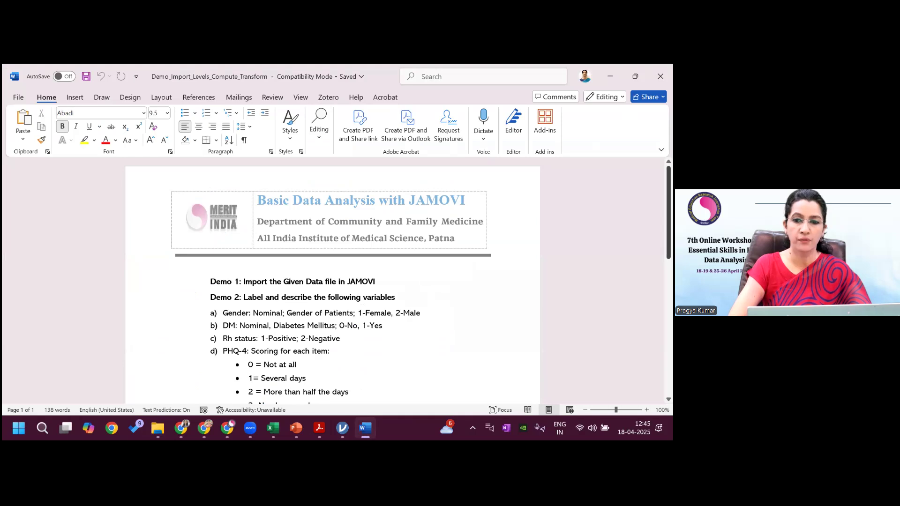
scroll(369, 269, "down", 2)
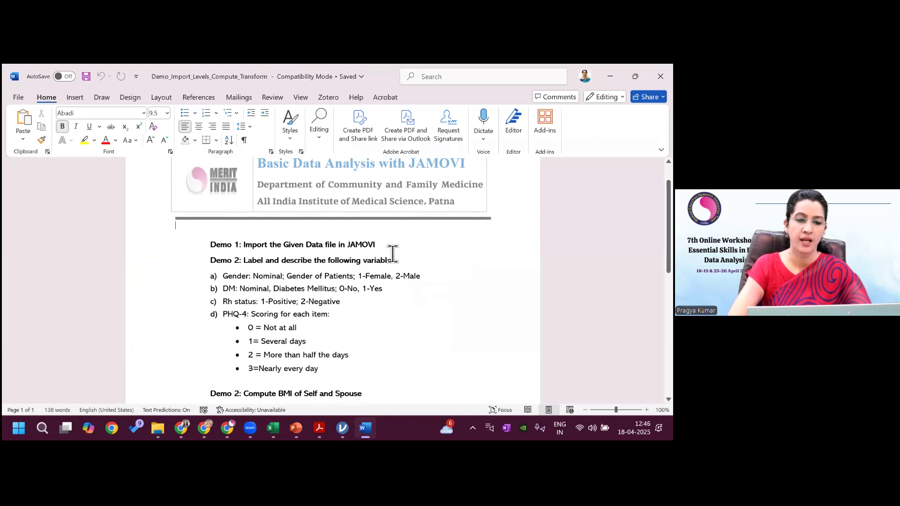
left_click_drag(379, 245, 235, 248)
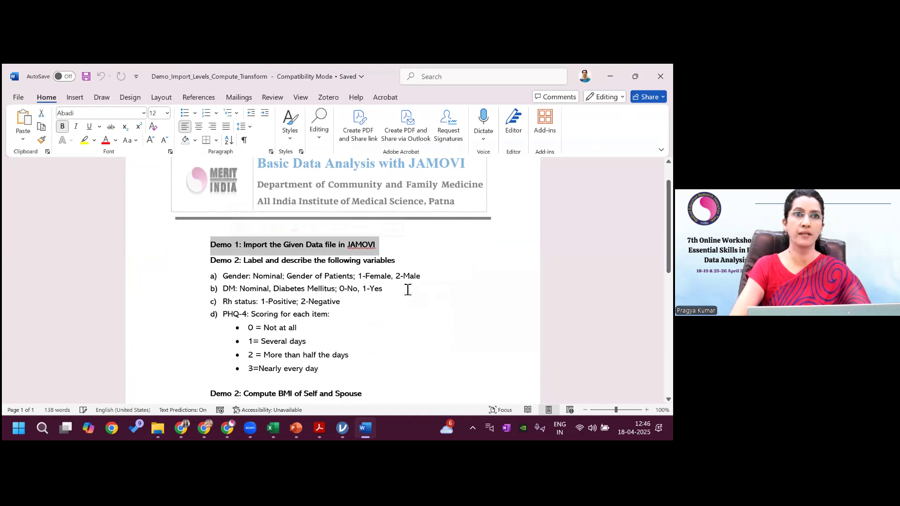
left_click(450, 314)
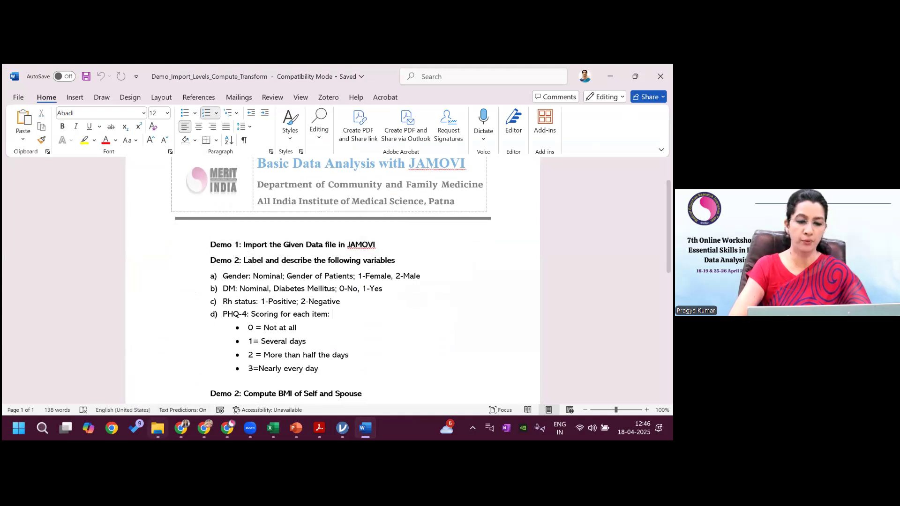
Return to the Session_1 folder in File Explorer and locate the 7th Basic JAMOVI_Data Set_Stage 1 Excel workbook
mouse_move(157, 428)
left_click(166, 396)
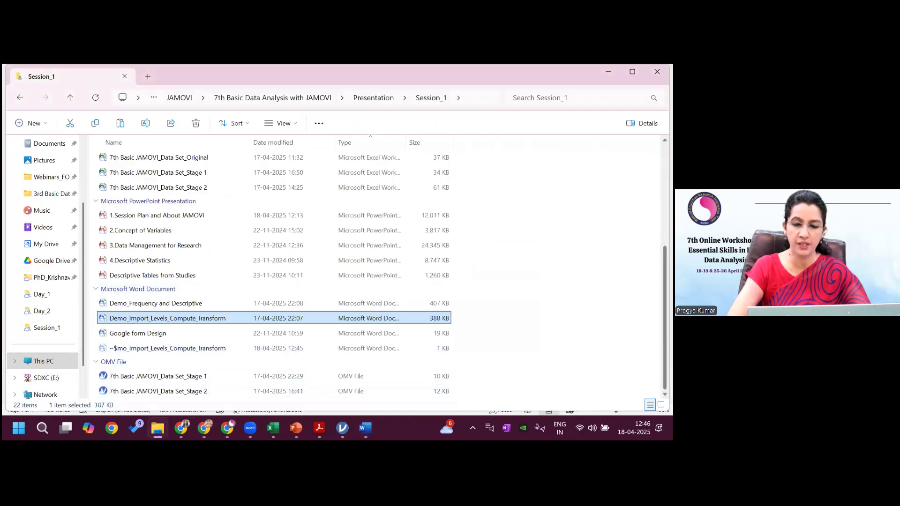
scroll(275, 251, "up", 3)
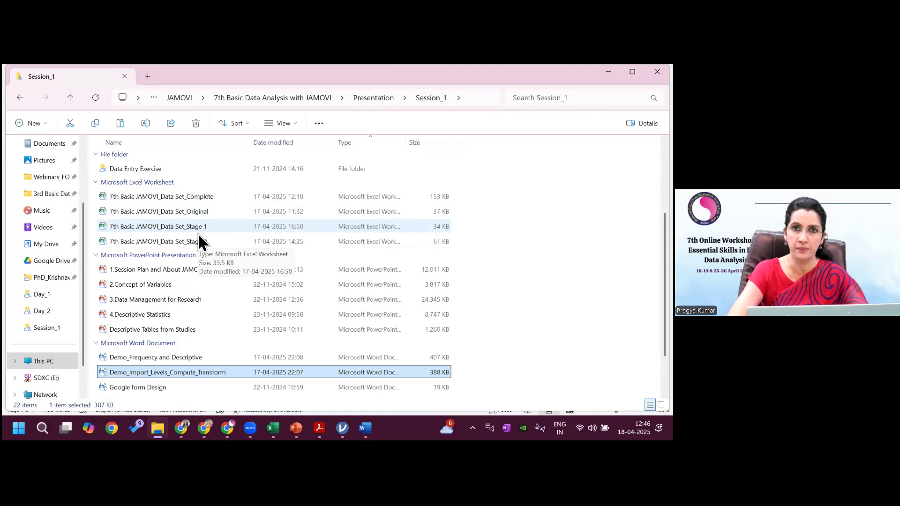
Switch to the blank jamovi window and show its Variables view, followed by its Data view
mouse_move(342, 428)
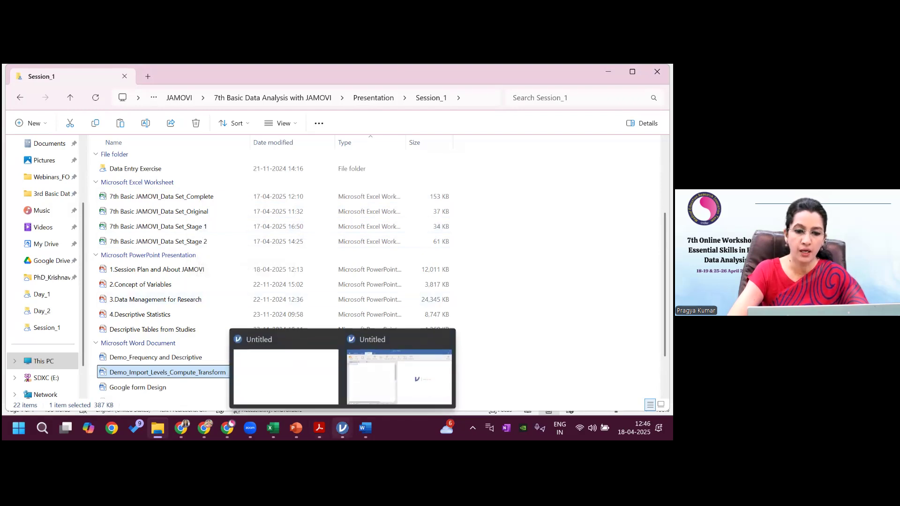
left_click(395, 384)
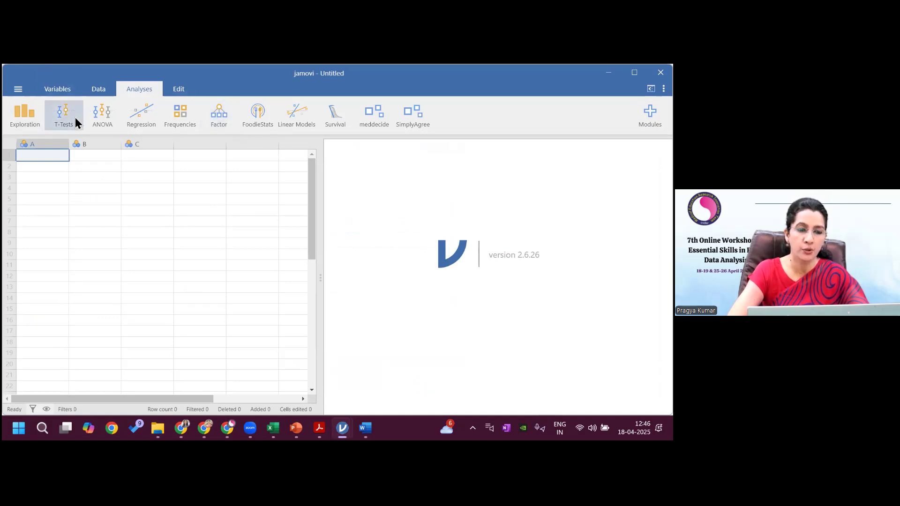
left_click(65, 91)
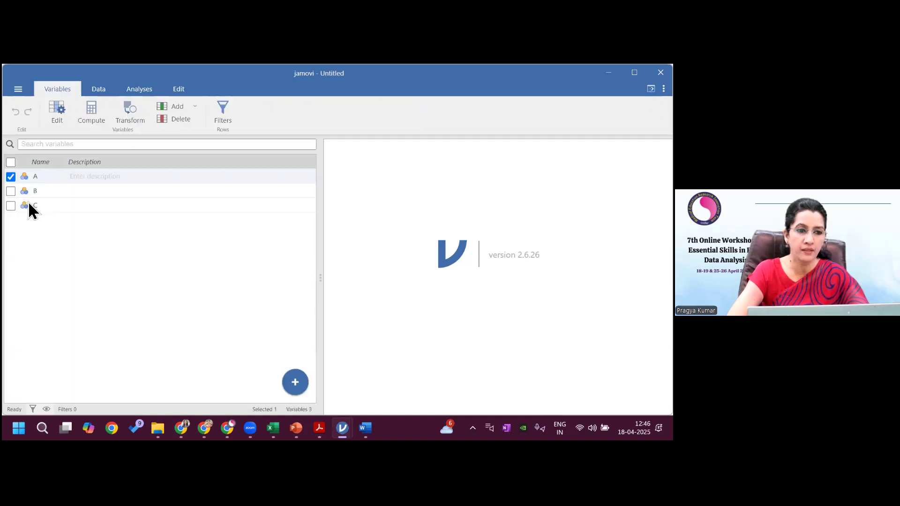
left_click(95, 90)
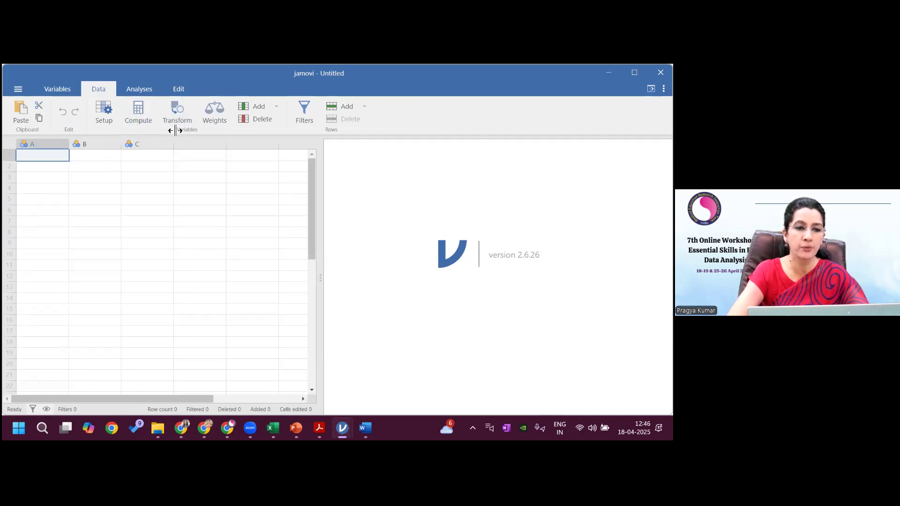
Tick Setup, Compute and Transform with the annotation pen, circle the variable Add and Delete, Filters and row Add commands, and clear the marks
mouse_move(204, 428)
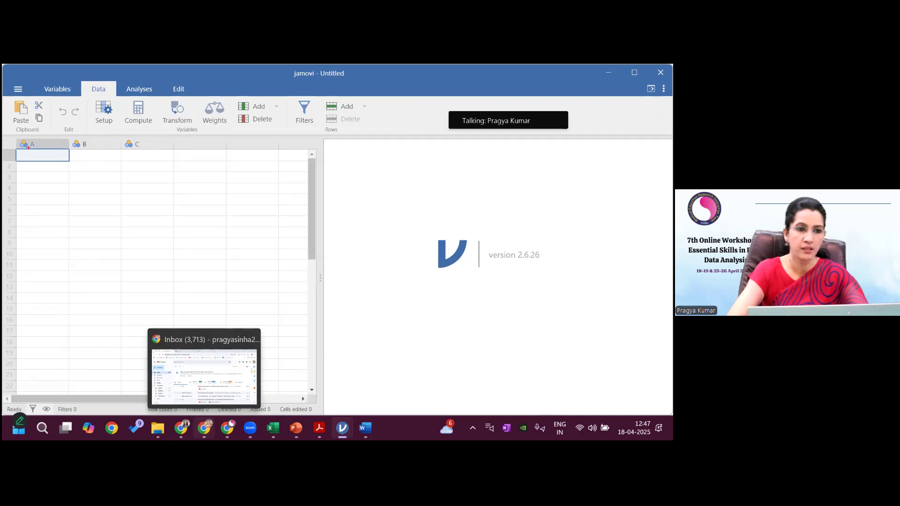
mouse_move(75, 117)
left_mouse_down()
mouse_move(91, 132)
mouse_move(130, 96)
mouse_move(137, 117)
mouse_move(167, 99)
left_mouse_up()
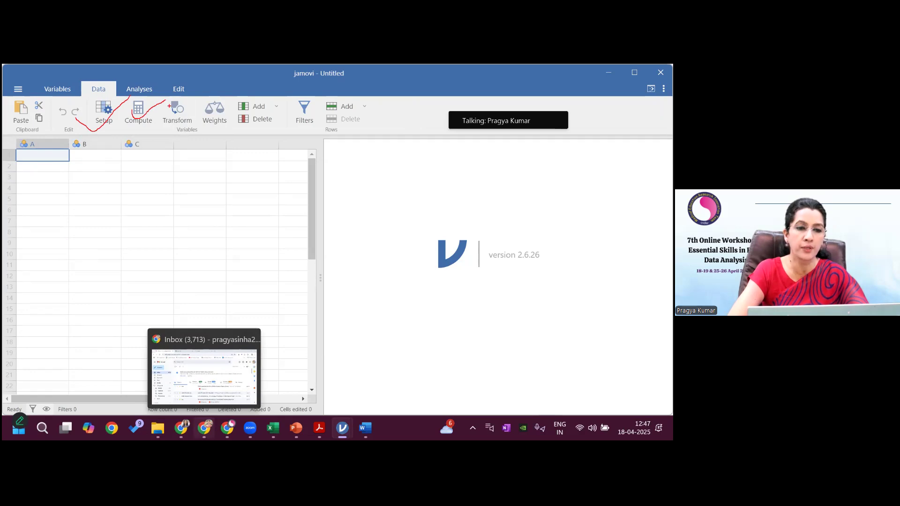
left_click_drag(162, 110, 194, 103)
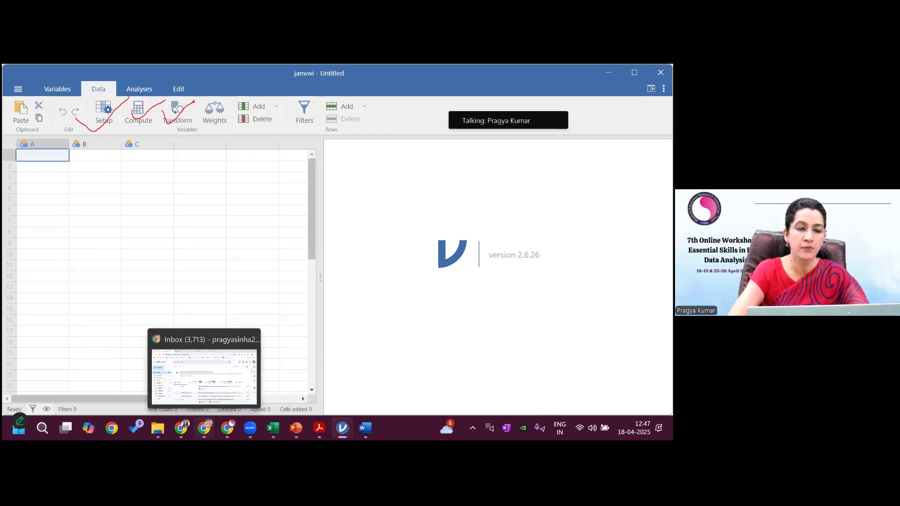
mouse_move(248, 95)
left_mouse_down()
mouse_move(236, 111)
mouse_move(261, 114)
mouse_move(266, 99)
left_mouse_up()
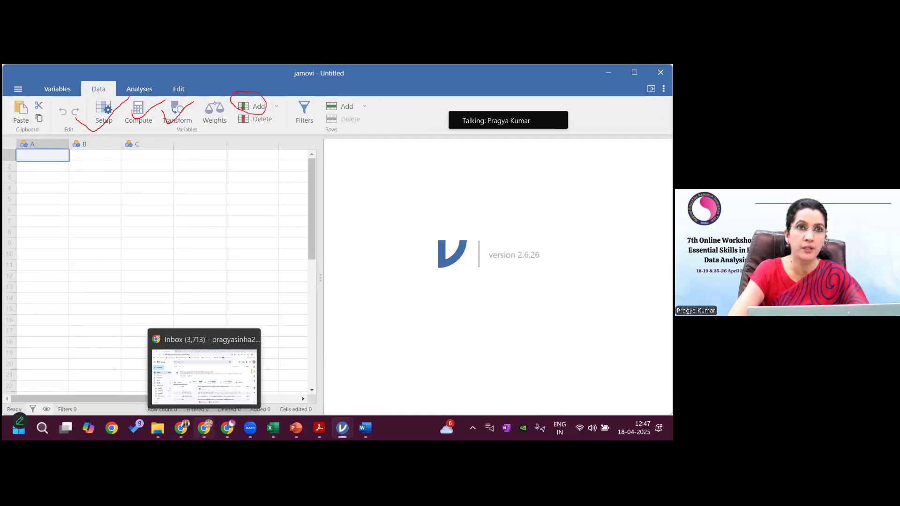
mouse_move(237, 112)
left_mouse_down()
mouse_move(237, 129)
mouse_move(254, 132)
mouse_move(270, 118)
mouse_move(246, 111)
left_mouse_up()
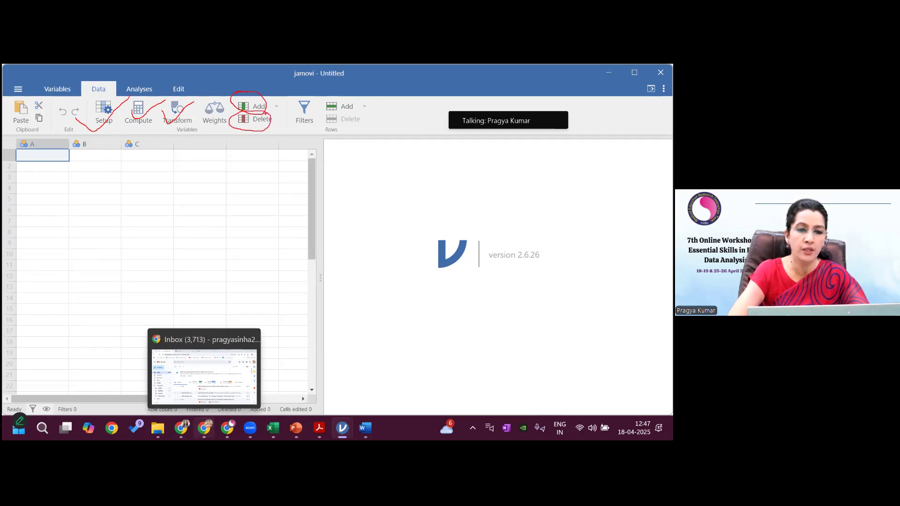
mouse_move(305, 93)
left_mouse_down()
mouse_move(287, 112)
mouse_move(300, 131)
mouse_move(320, 120)
mouse_move(321, 100)
mouse_move(328, 115)
mouse_move(352, 117)
mouse_move(351, 100)
mouse_move(328, 100)
left_mouse_up()
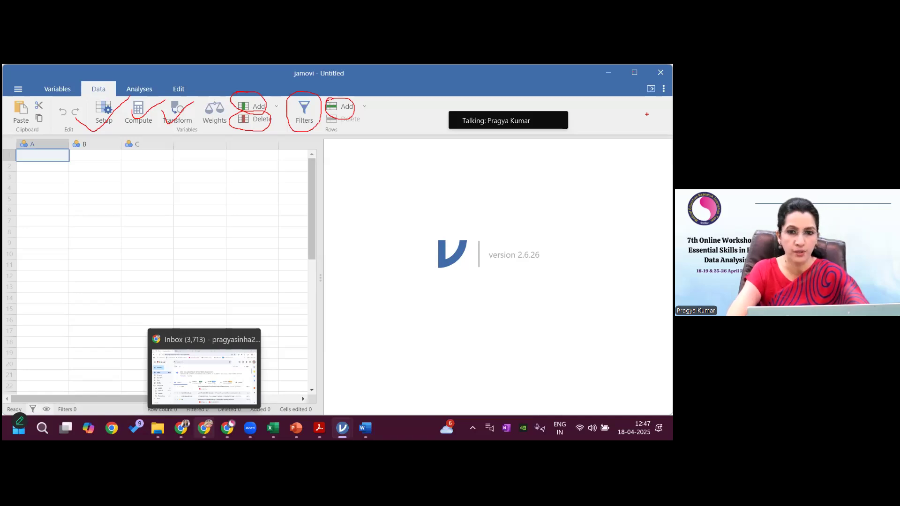
left_click(658, 125)
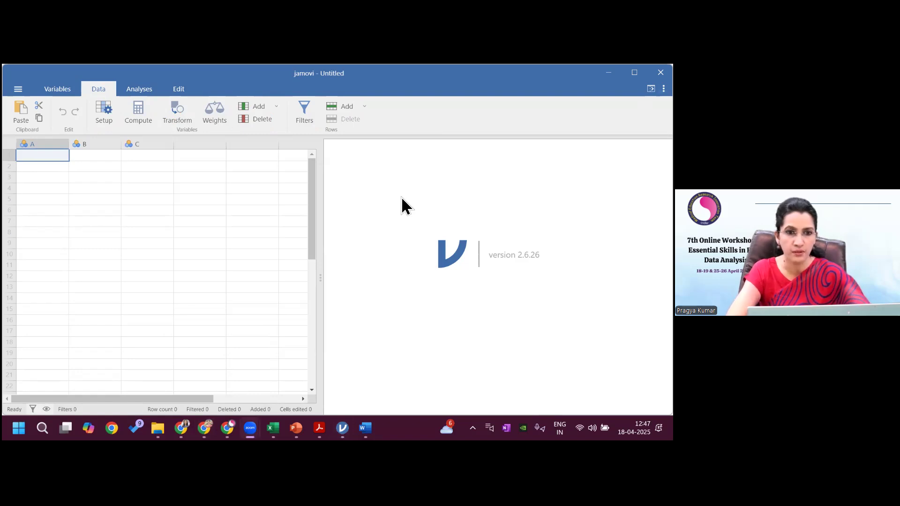
Select an empty cell in the data sheet, view the file options in jamovi's main menu, and close the menu
left_click(192, 221)
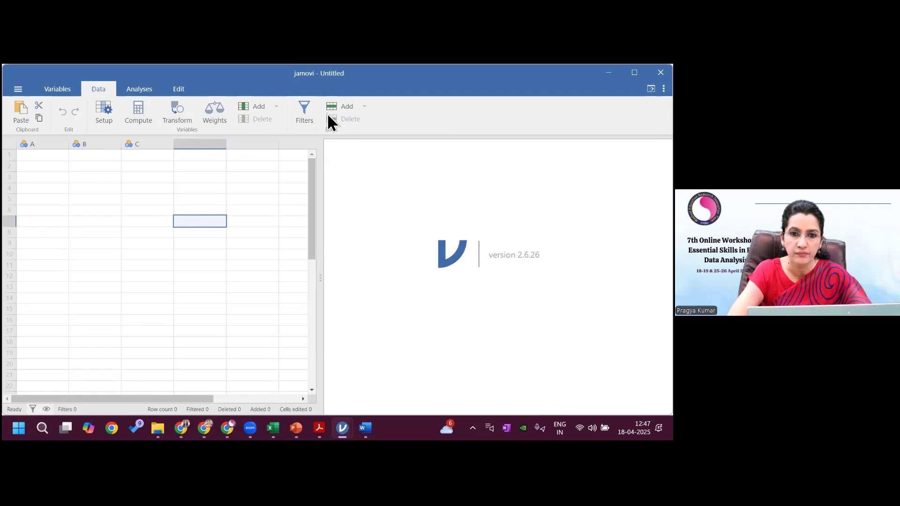
left_click(18, 89)
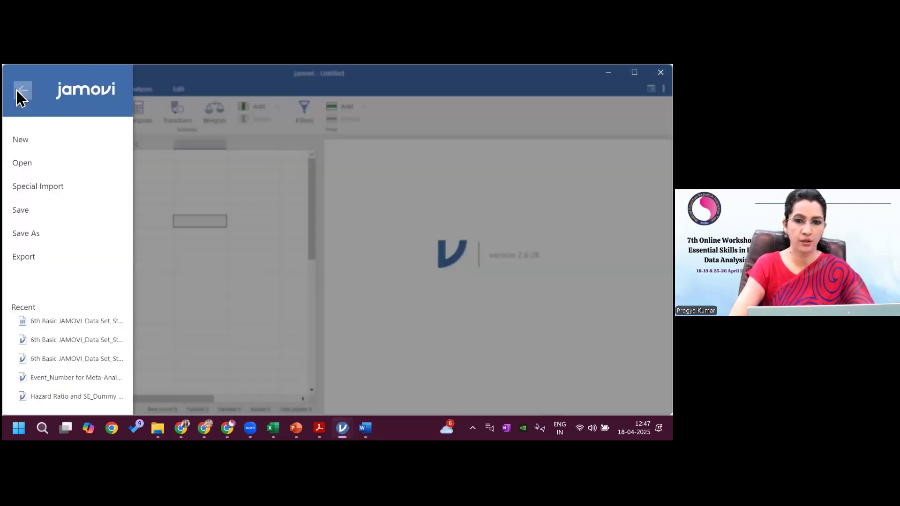
left_click(202, 177)
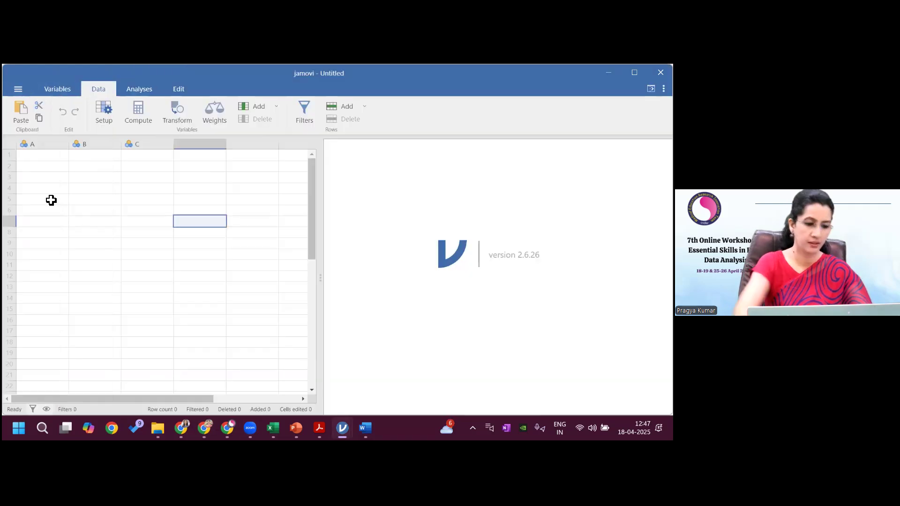
key("super")
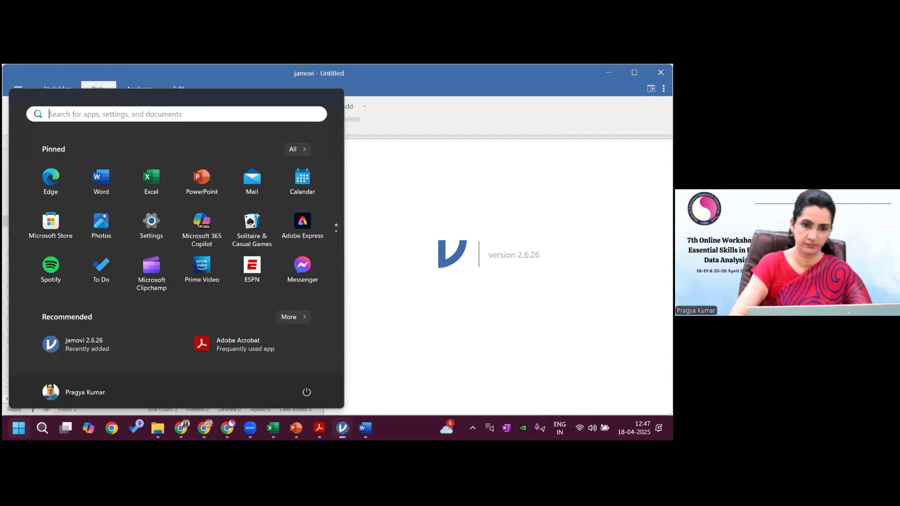
left_click(342, 428)
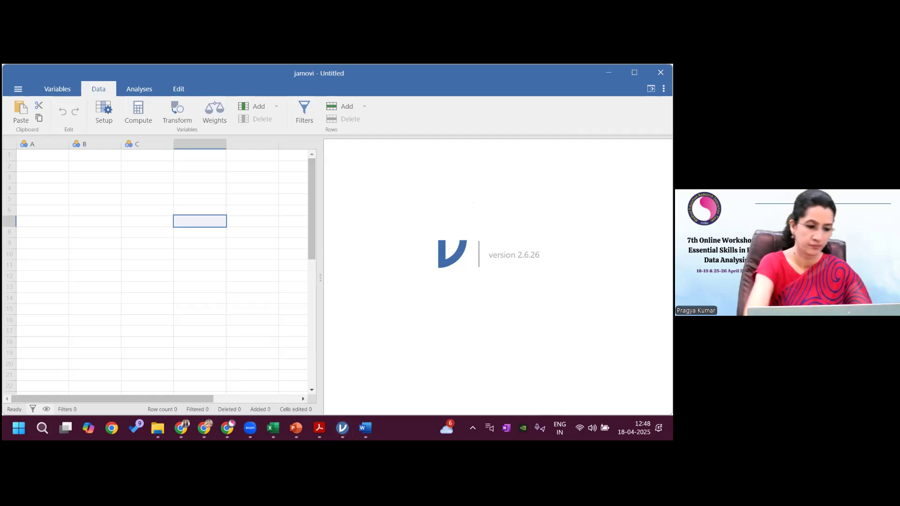
key("super")
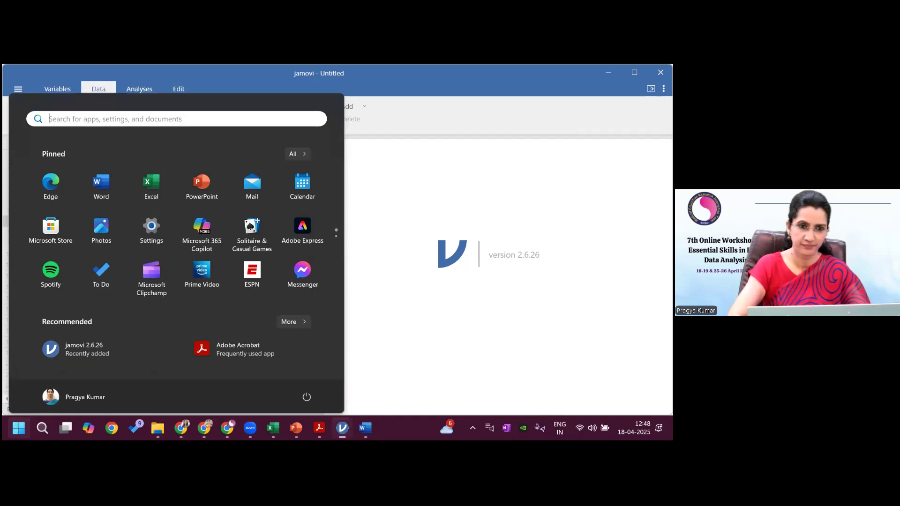
key("super")
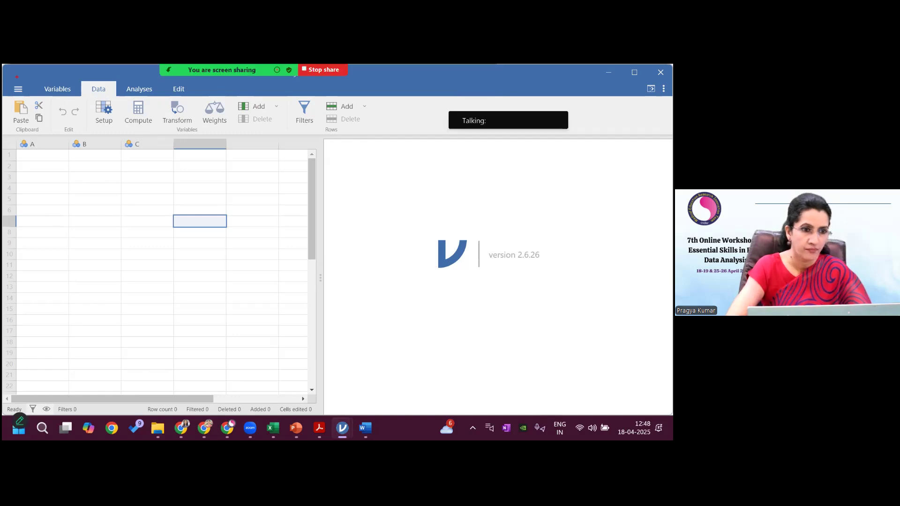
Circle jamovi's main menu icon with the annotation pen
left_click_drag(11, 87, 28, 99)
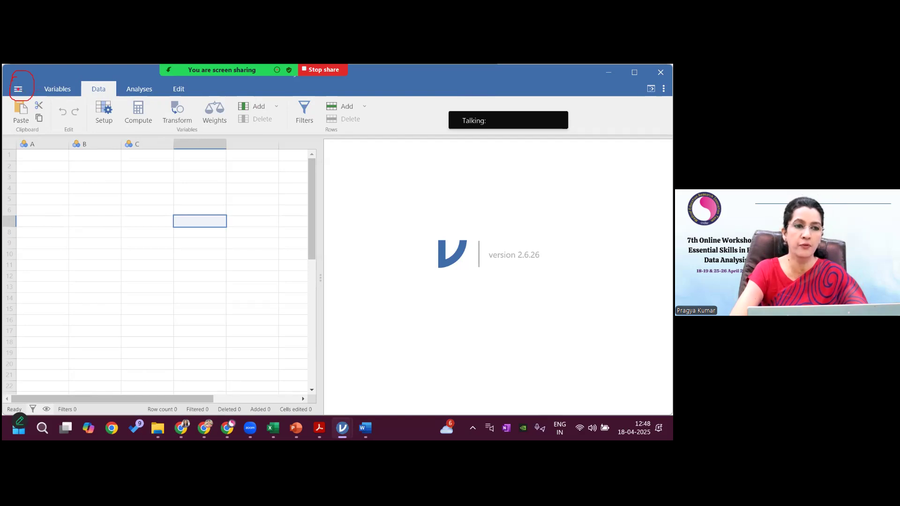
Show jamovi's file-opening options, circle This PC and Data Library with the annotation pen, circle This PC again, and clear the marks
left_click(19, 91)
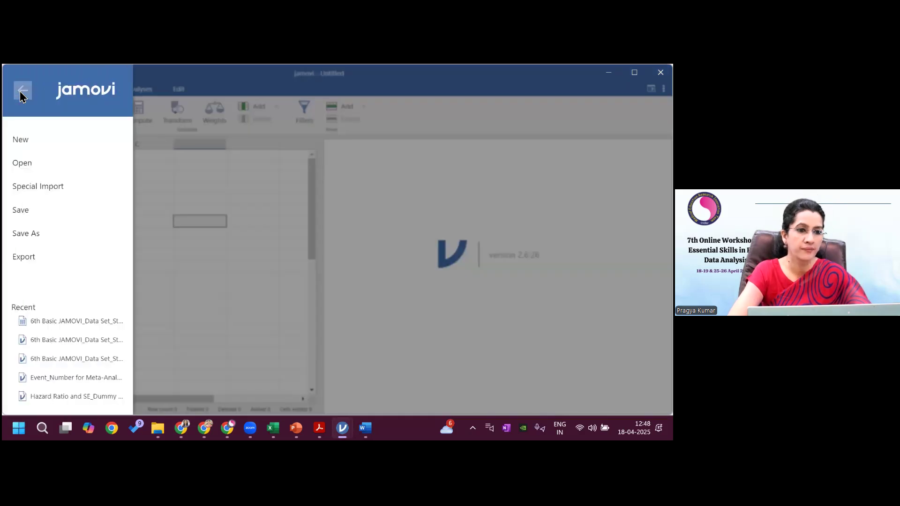
left_click(31, 164)
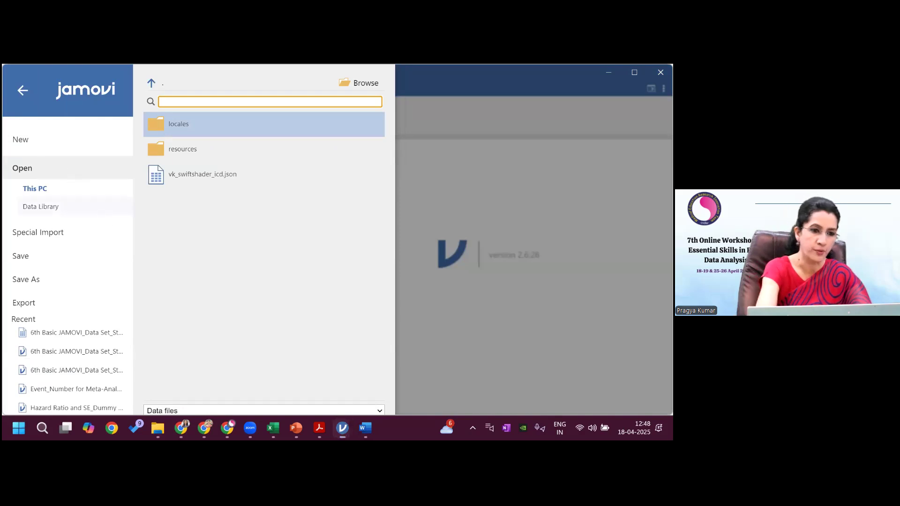
mouse_move(34, 178)
left_mouse_down()
mouse_move(57, 182)
mouse_move(25, 196)
mouse_move(44, 218)
mouse_move(56, 201)
left_mouse_up()
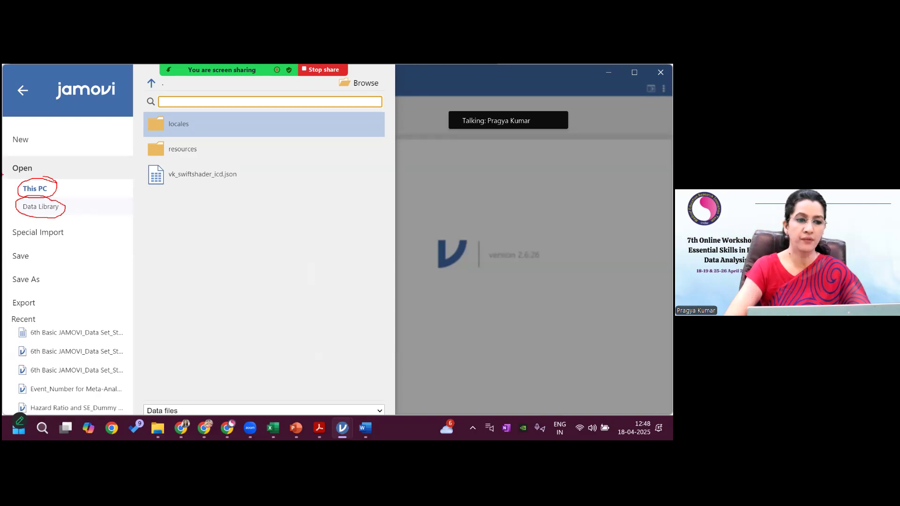
key("Escape")
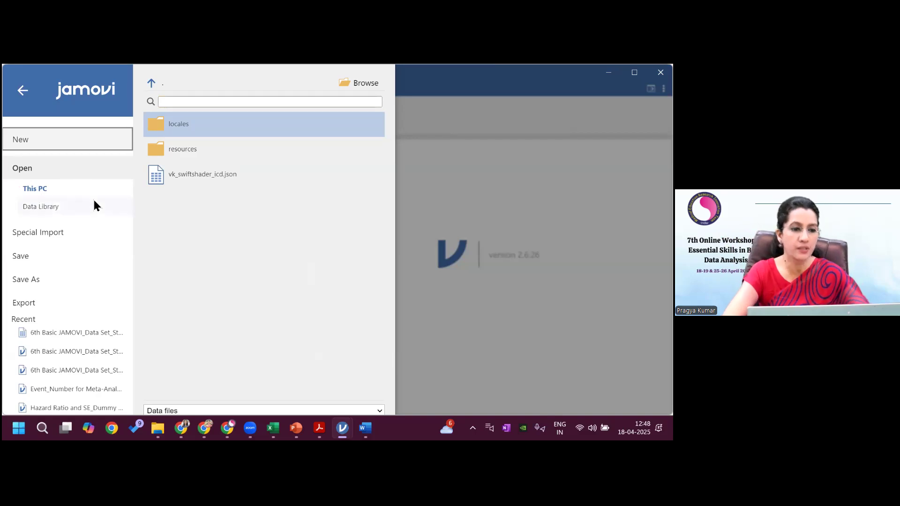
key("ctrl+2")
mouse_move(59, 178)
left_mouse_down()
mouse_move(27, 181)
mouse_move(59, 184)
left_mouse_up()
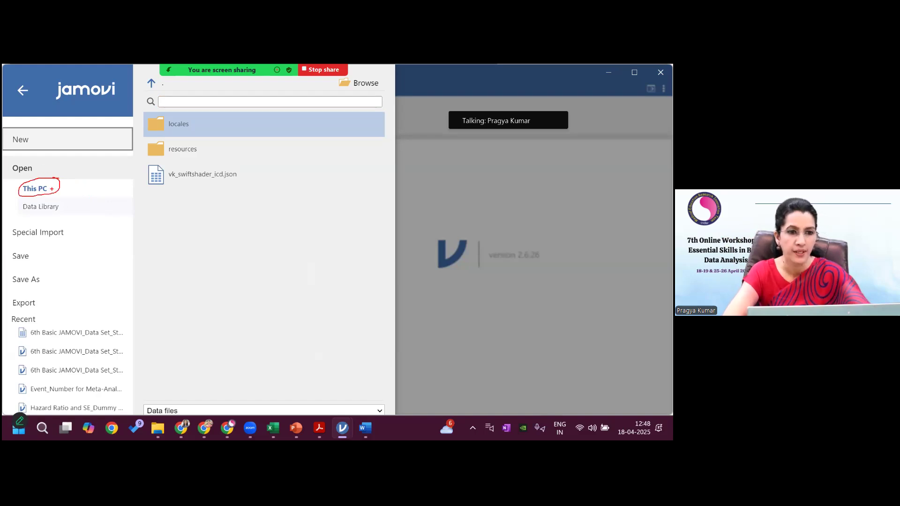
key("Escape")
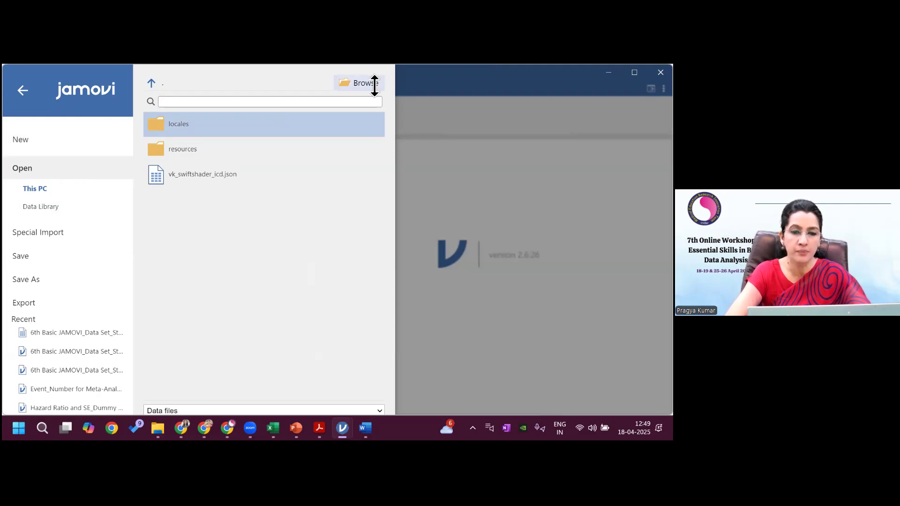
Browse to the Session_1 folder and open the Excel worksheet 7th Basic JAMOVI_Data Set_Stage 1
left_click(368, 85)
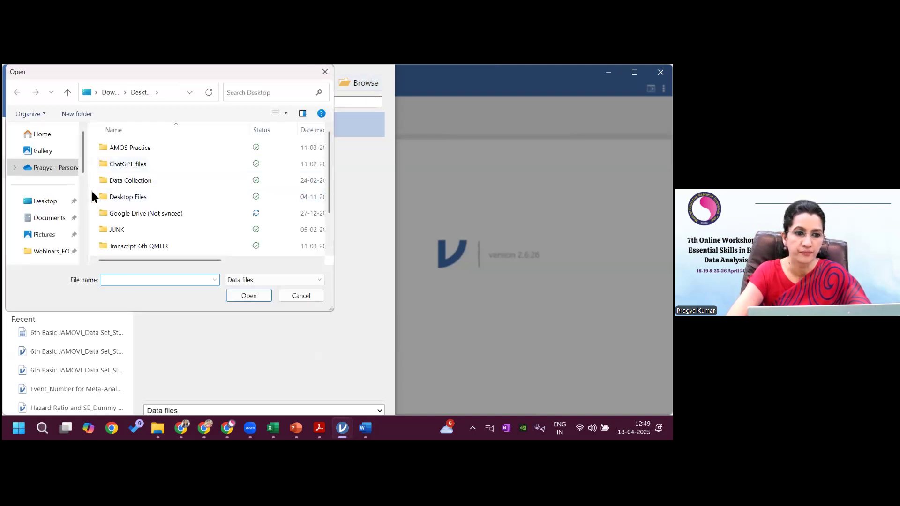
scroll(87, 188, "down", 2)
scroll(85, 215, "down", 1)
scroll(86, 223, "down", 1)
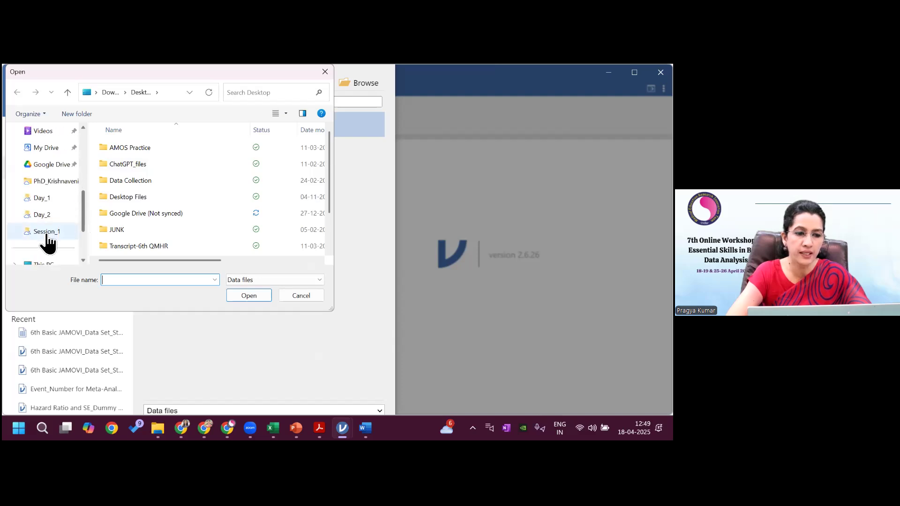
left_click(47, 235)
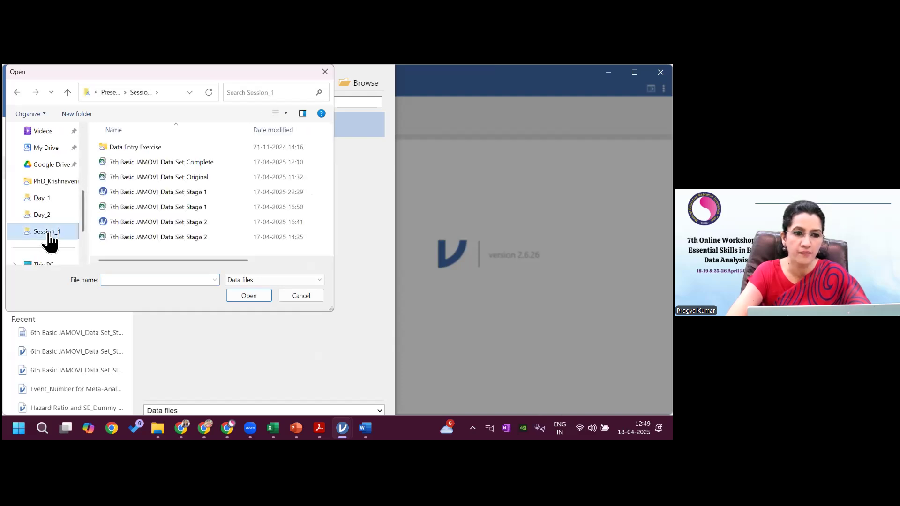
left_click(193, 209)
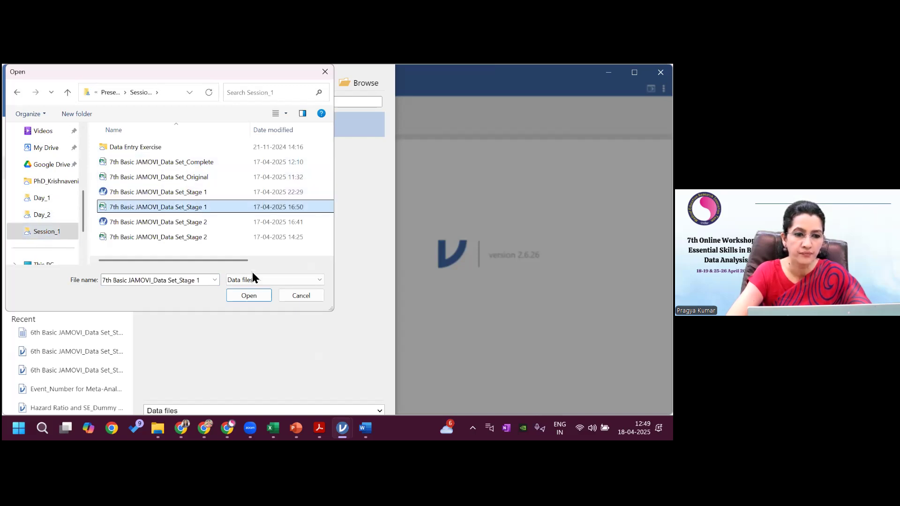
left_click(251, 294)
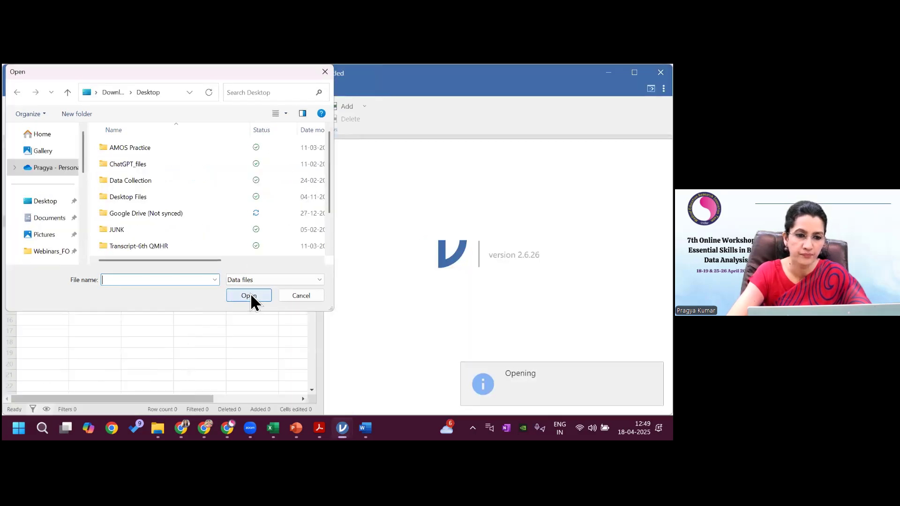
View the file types available for opening, and look through the rows and columns of the imported Stage 1 data set
left_click(319, 279)
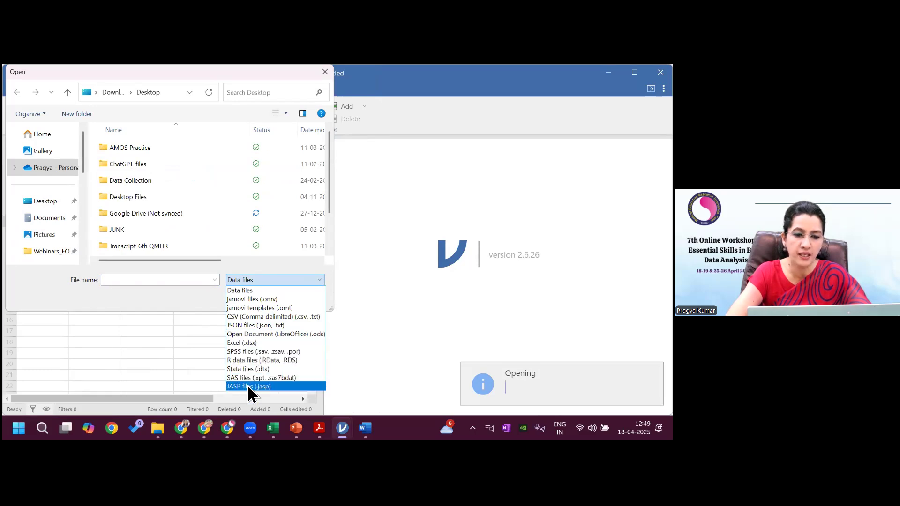
left_click(220, 362)
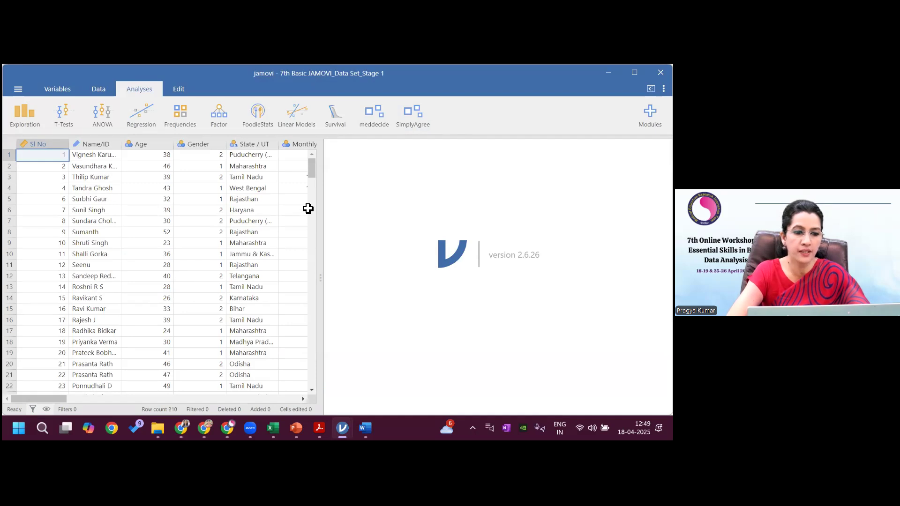
left_click_drag(313, 170, 310, 304)
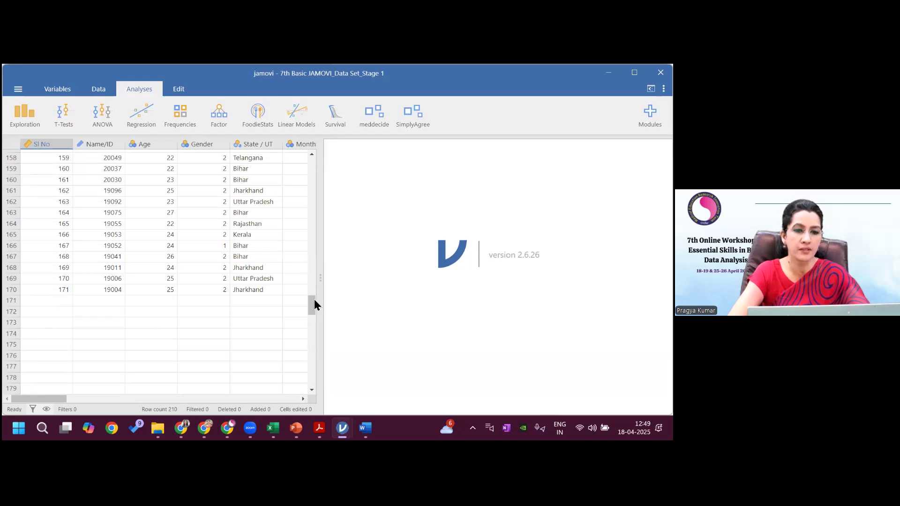
left_click_drag(314, 304, 313, 152)
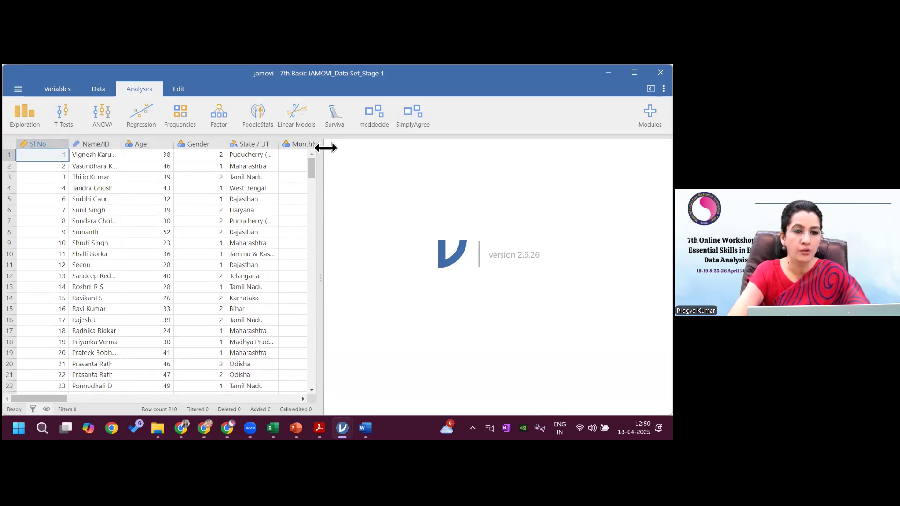
left_click_drag(44, 401, 149, 391)
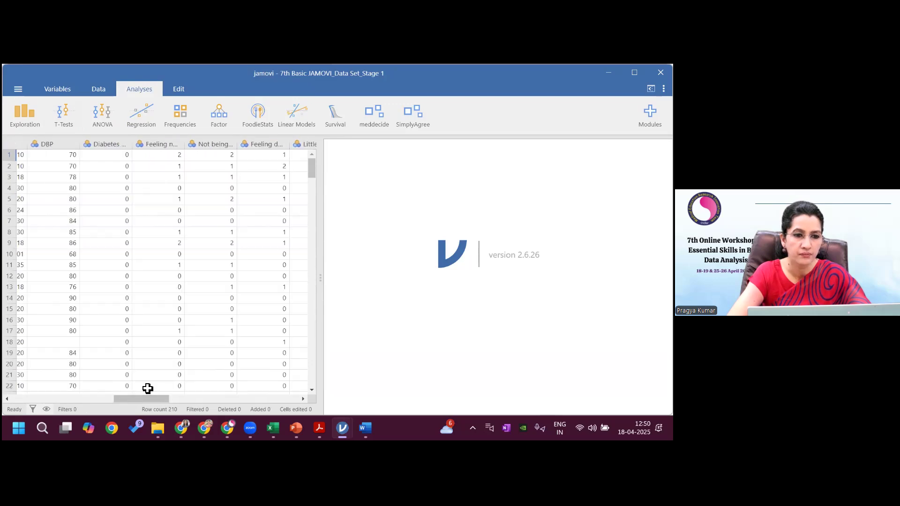
left_click_drag(144, 397, 30, 393)
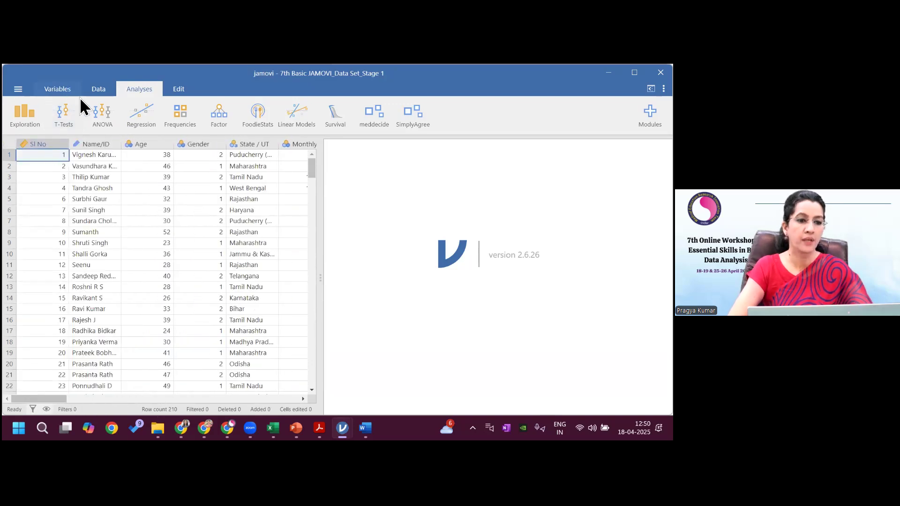
Show the data set's variable list and open the settings of the Age variable
left_click(55, 89)
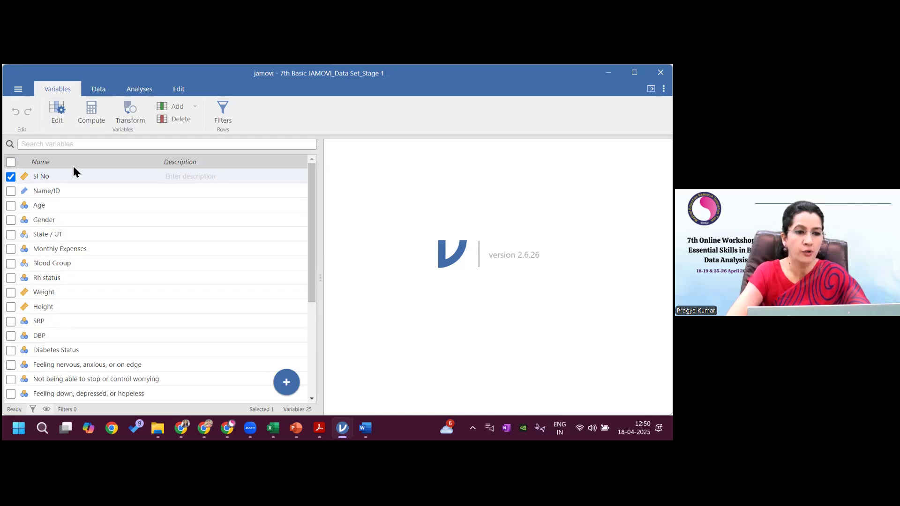
left_click(43, 205)
double_click(43, 205)
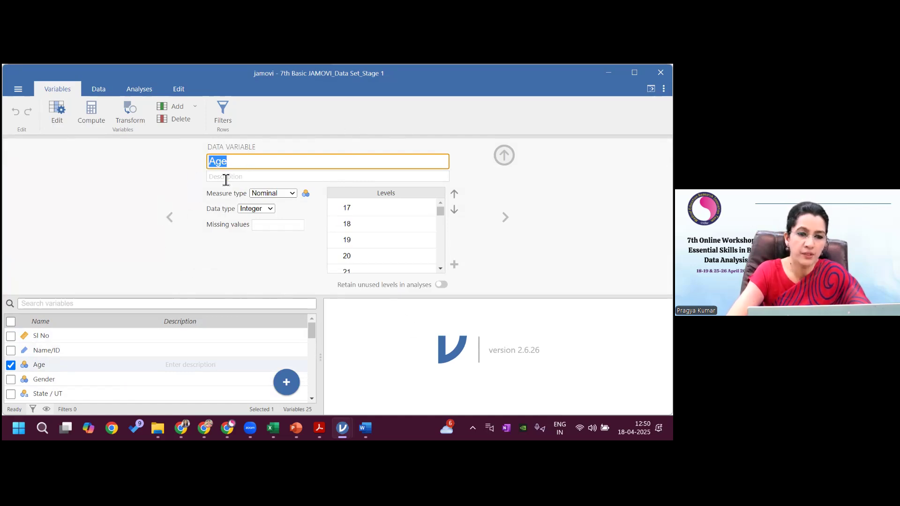
left_click(277, 206)
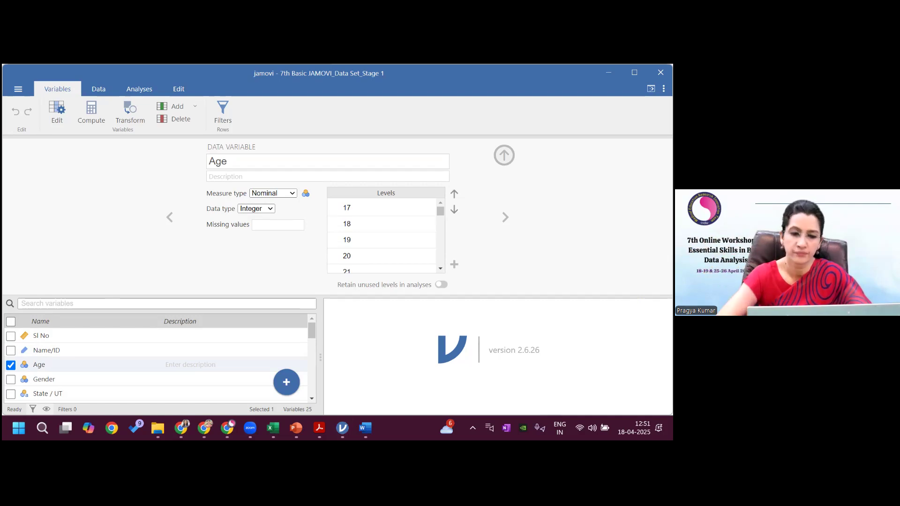
Switch to File Explorer and look through the documents, data sets and presentations in the Session_1 folder
mouse_move(157, 428)
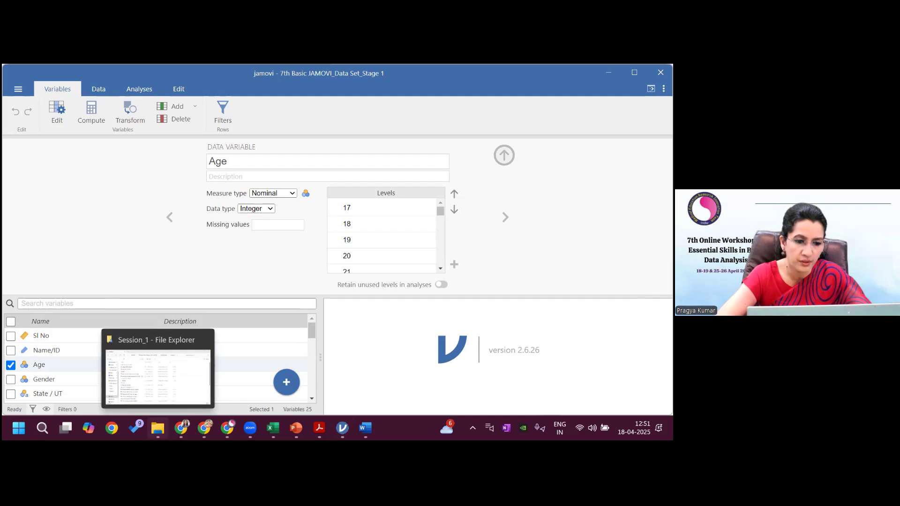
left_click(177, 378)
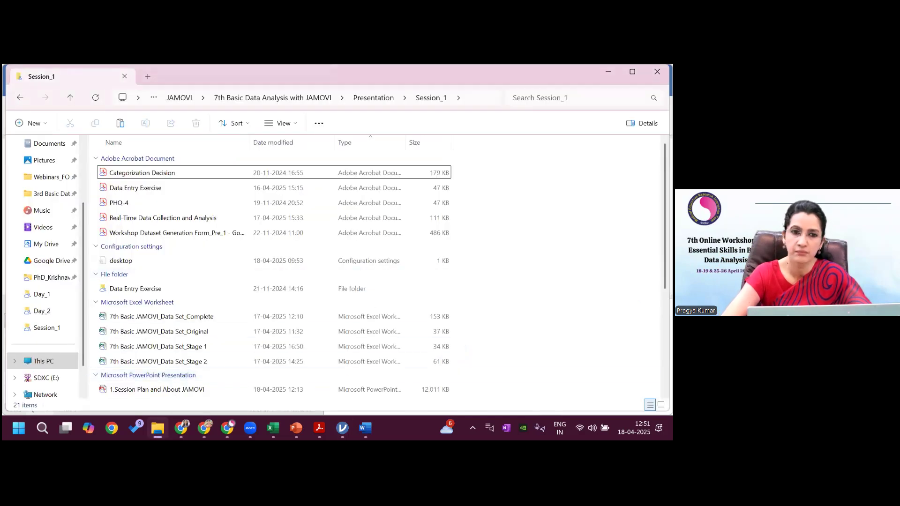
scroll(272, 274, "down", 2)
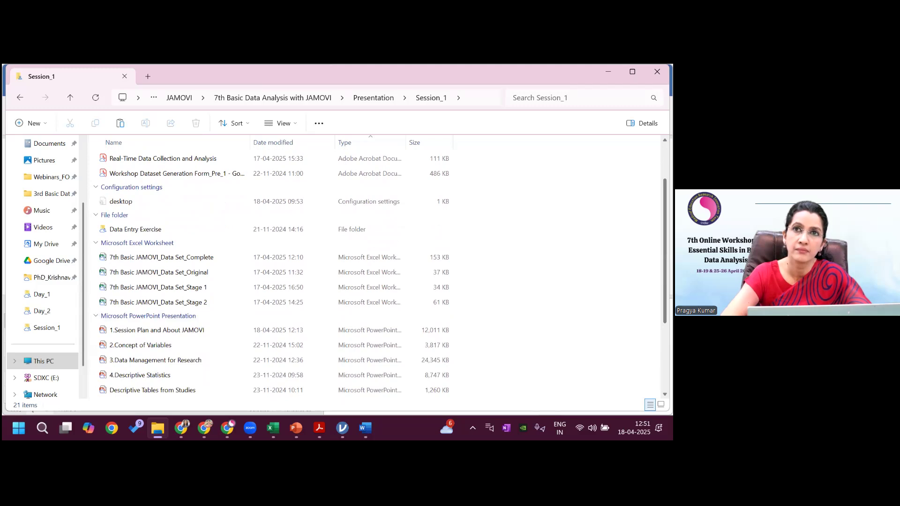
scroll(379, 274, "down", 1)
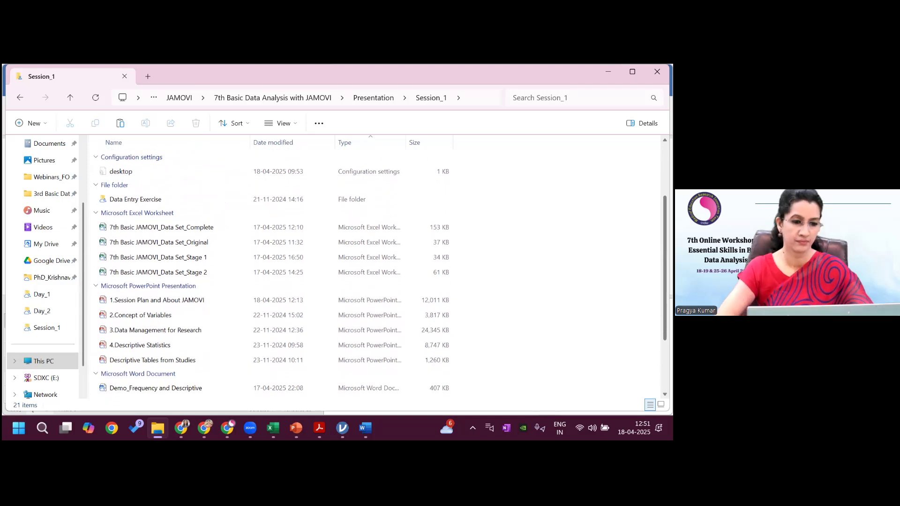
scroll(379, 274, "up", 1)
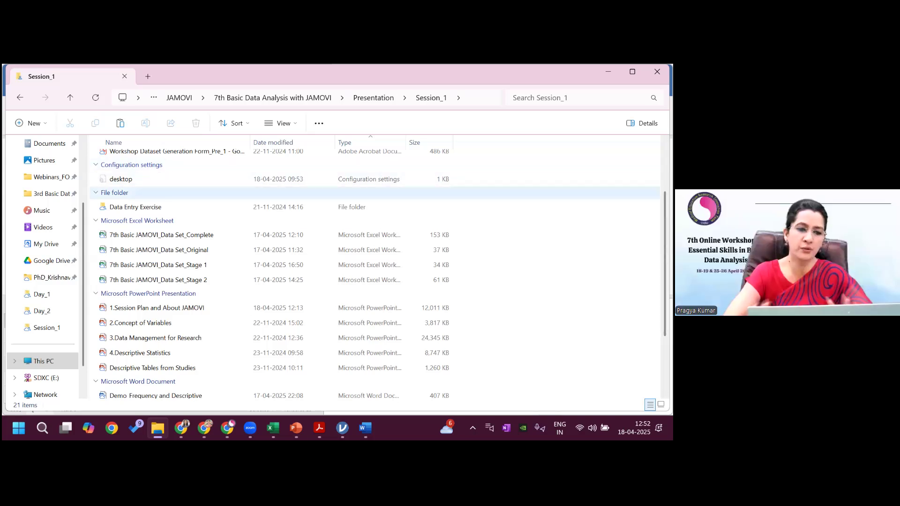
scroll(407, 379, "down", 3)
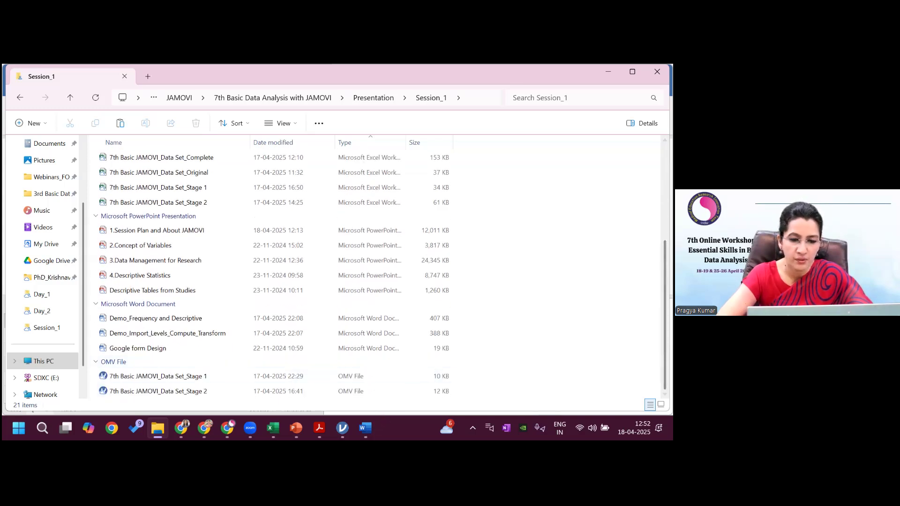
Return to the jamovi window with the Stage 1 data set, circle the Age variable's settings with the annotation pen, and clear the mark
mouse_move(342, 428)
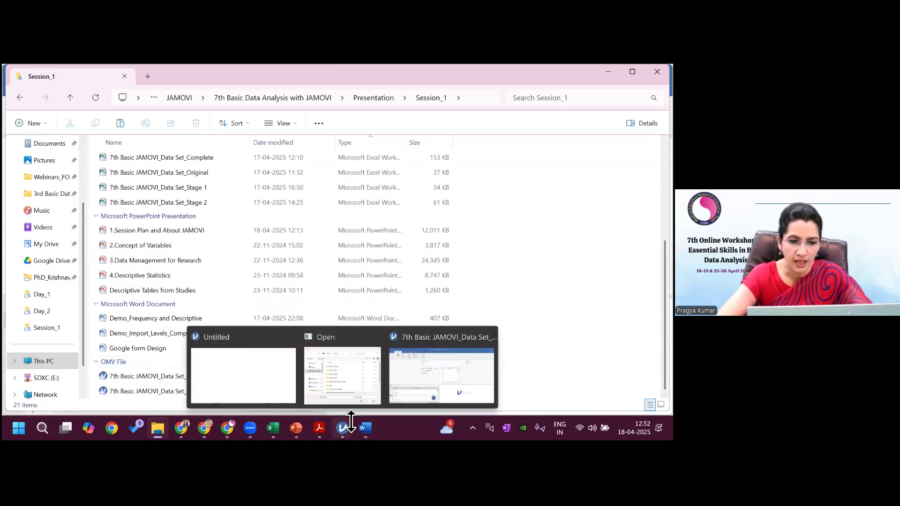
left_click(428, 369)
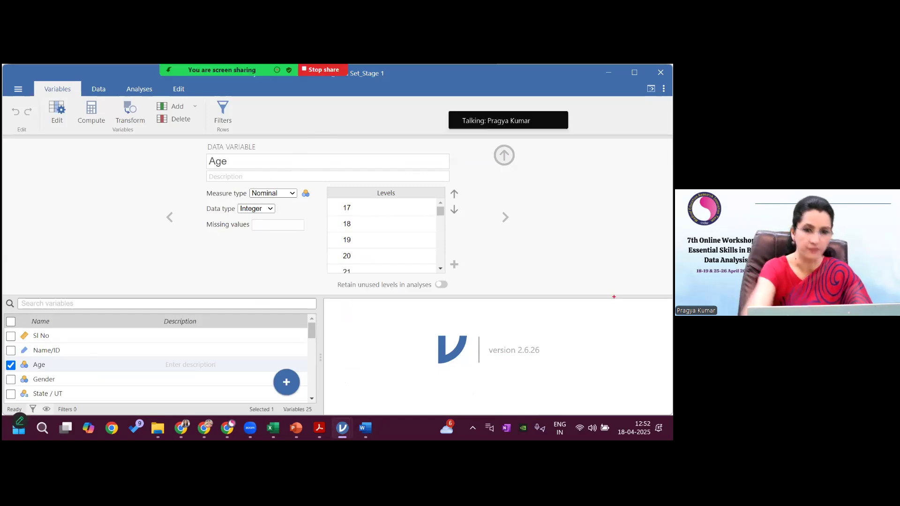
mouse_move(471, 172)
left_mouse_down()
mouse_move(232, 123)
mouse_move(182, 127)
mouse_move(338, 322)
mouse_move(478, 174)
mouse_move(466, 164)
left_mouse_up()
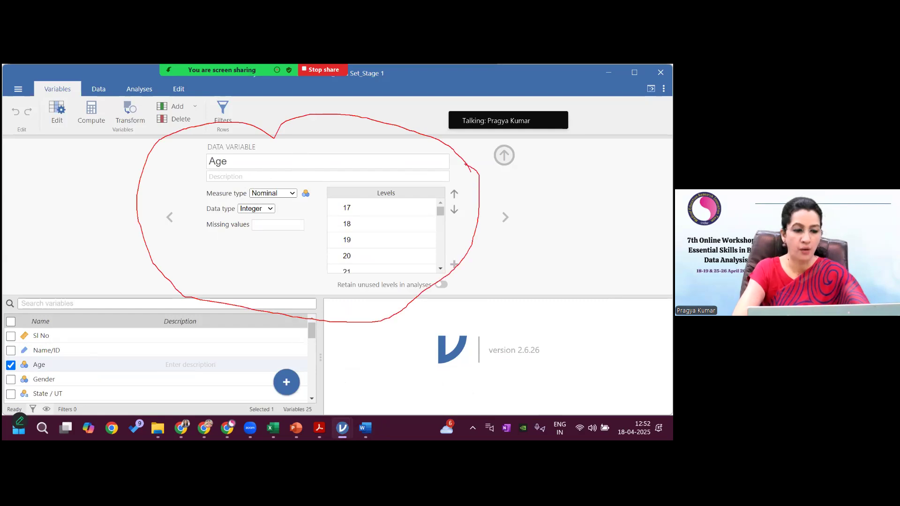
key("Escape")
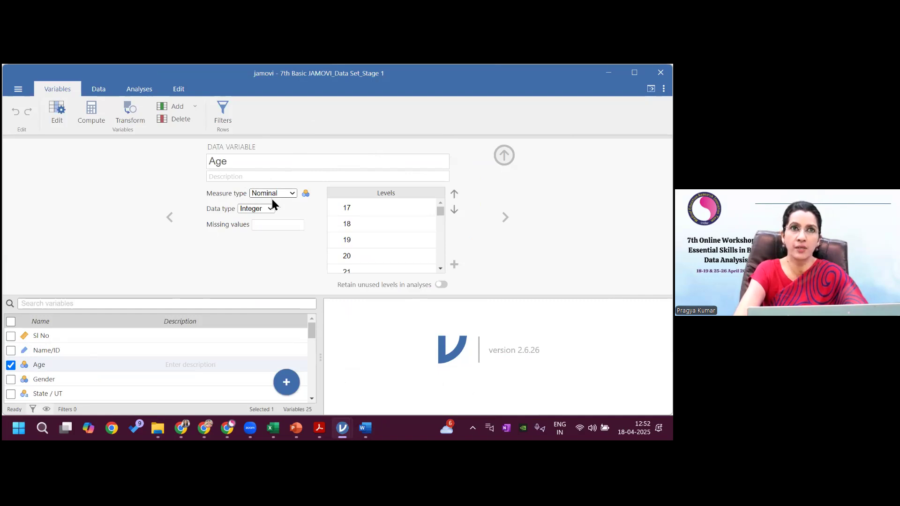
Set the Age variable's measure type to Continuous and keep Integer as its data type
left_click(293, 194)
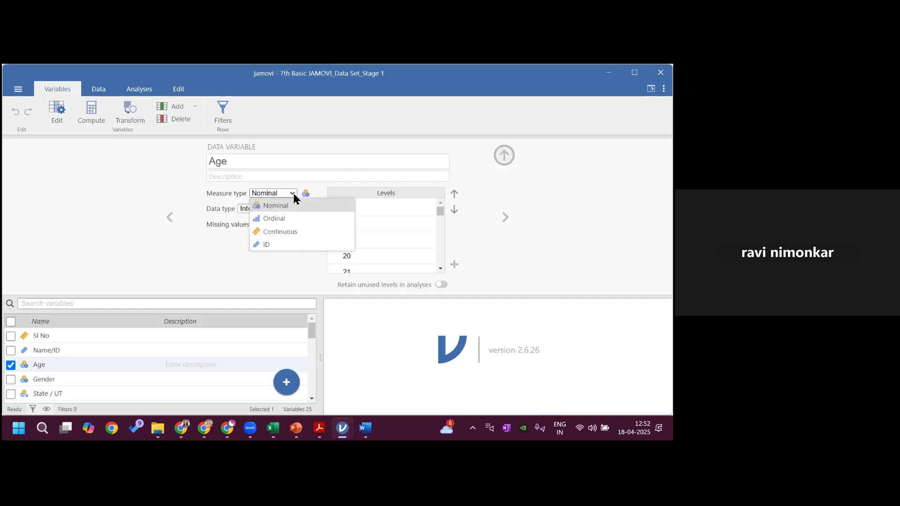
left_click(282, 233)
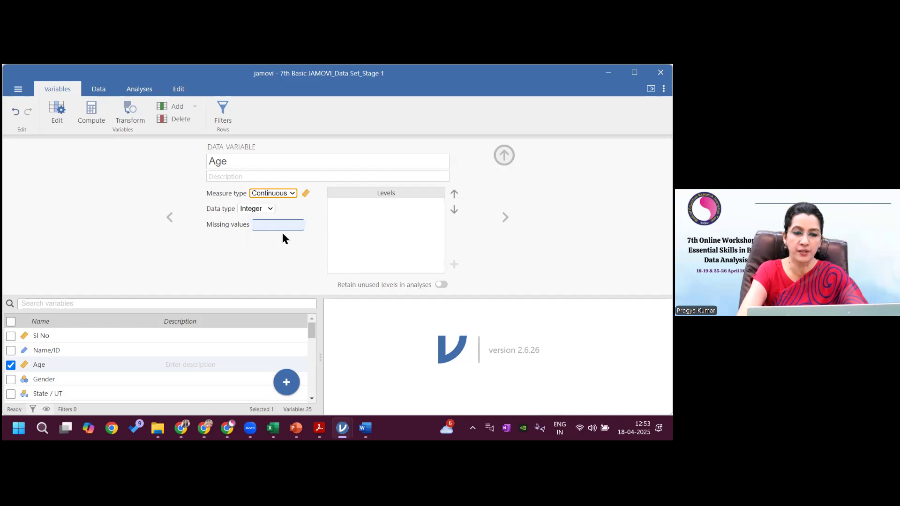
left_click(271, 209)
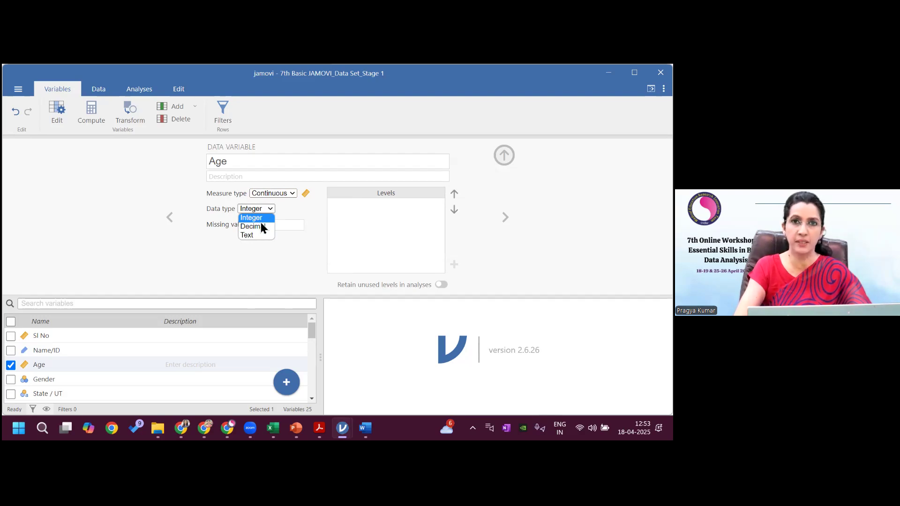
left_click(260, 222)
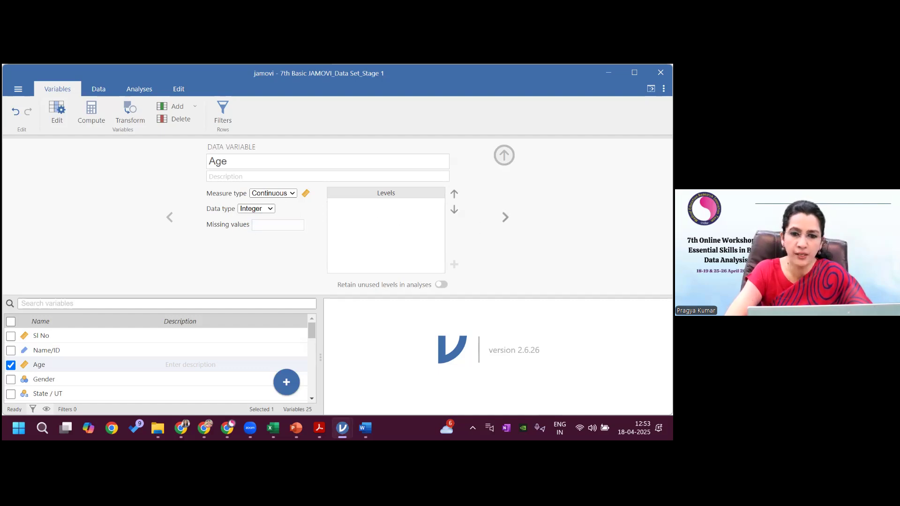
Go to the Gender variable's settings, circle the previous, next and close controls with the annotation pen, and clear the marks
left_click(506, 217)
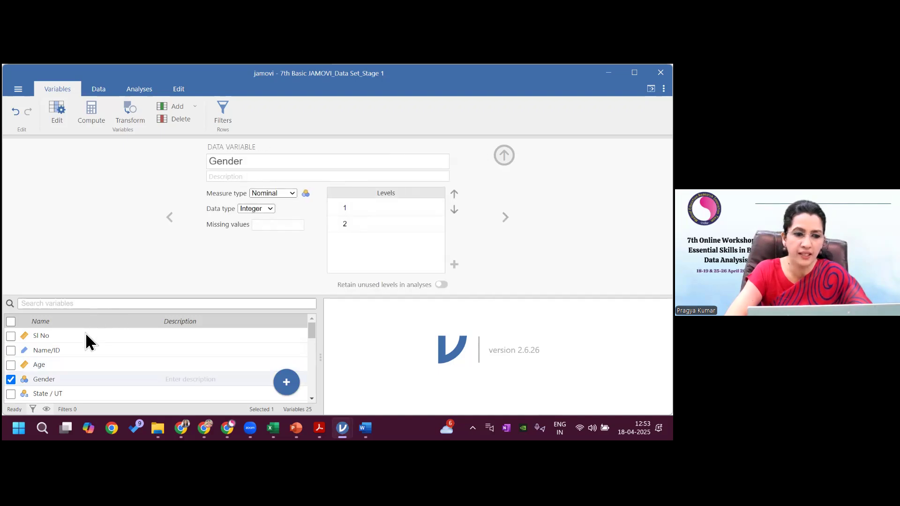
mouse_move(673, 240)
left_mouse_down()
mouse_move(615, 213)
mouse_move(540, 206)
left_mouse_up()
mouse_move(163, 201)
left_mouse_down()
mouse_move(153, 229)
mouse_move(187, 238)
mouse_move(165, 190)
mouse_move(155, 203)
left_mouse_up()
left_click_drag(499, 197, 502, 202)
mouse_move(506, 141)
left_mouse_down()
mouse_move(478, 159)
mouse_move(506, 143)
left_mouse_up()
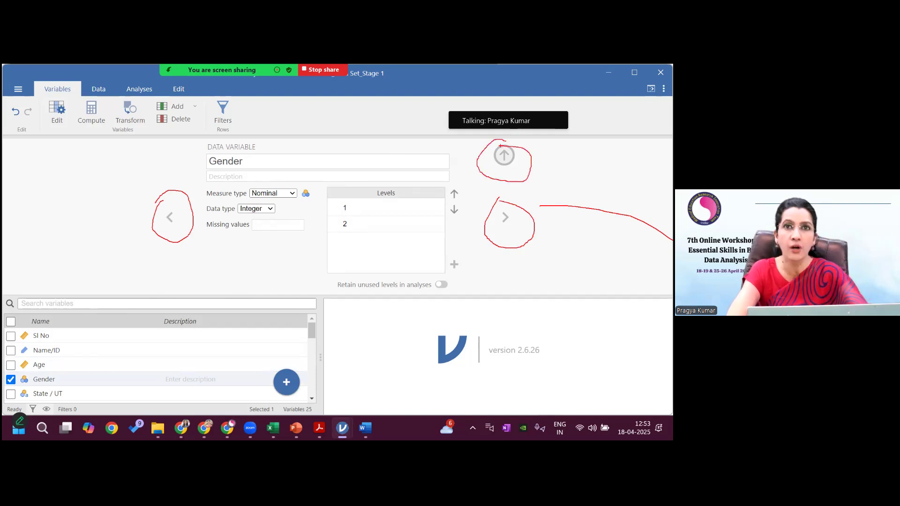
key("Escape")
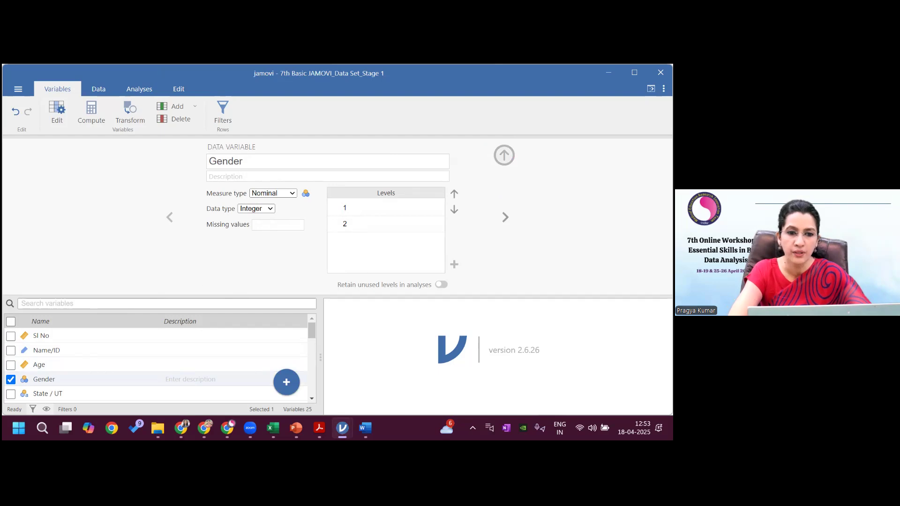
Step forward to State / UT and back to Gender, close the variable editor, and reopen Gender from the variable list
left_click(505, 217)
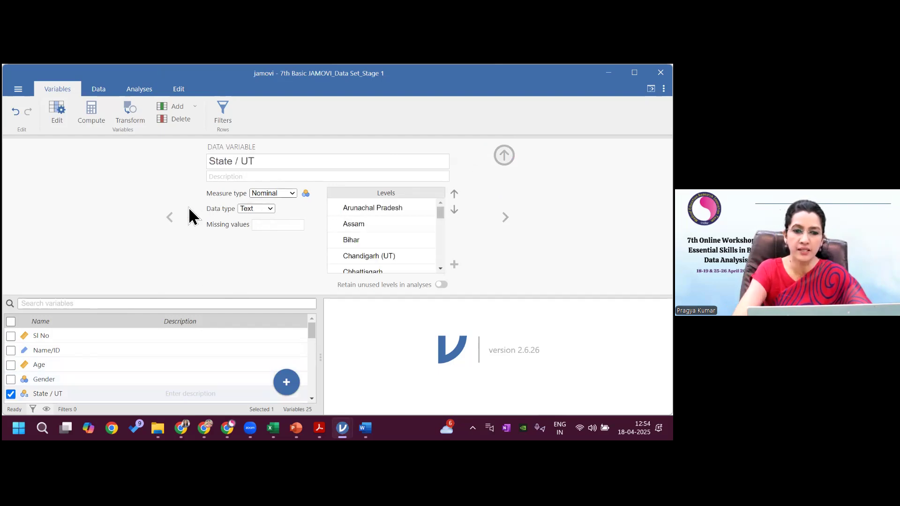
left_click(171, 218)
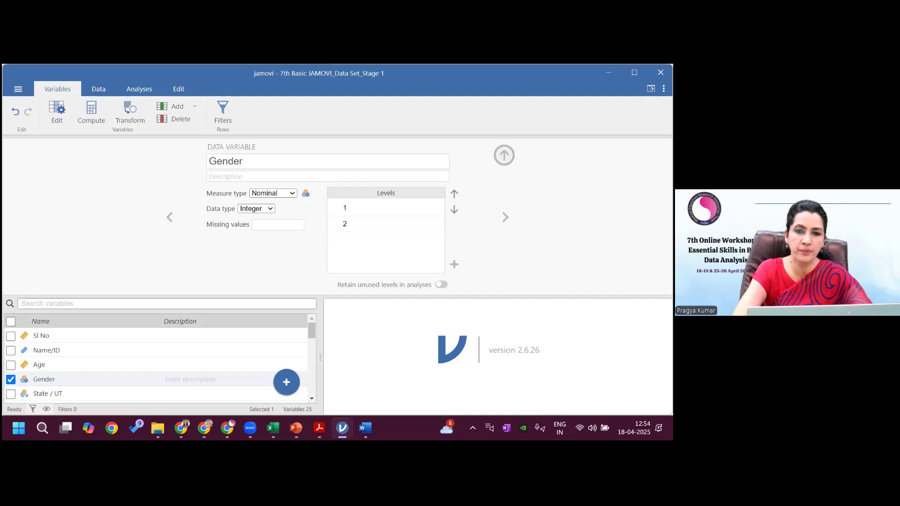
left_click(504, 155)
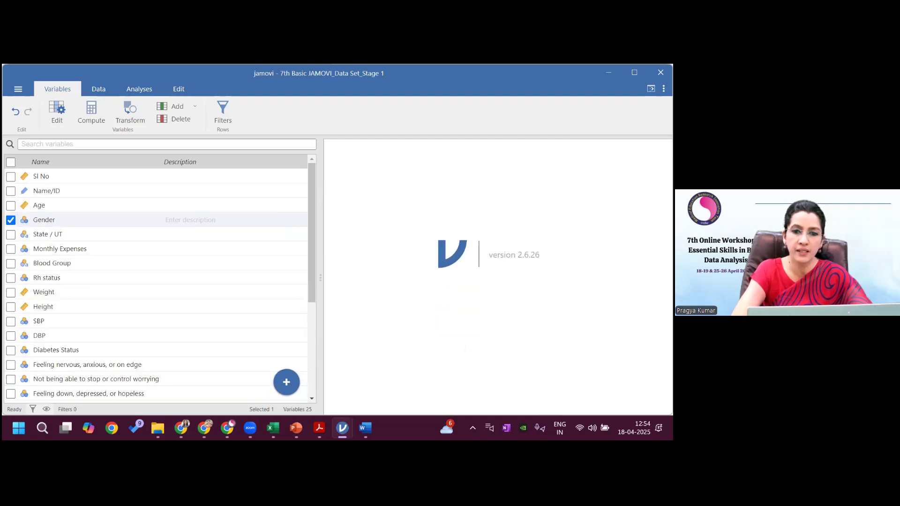
double_click(37, 221)
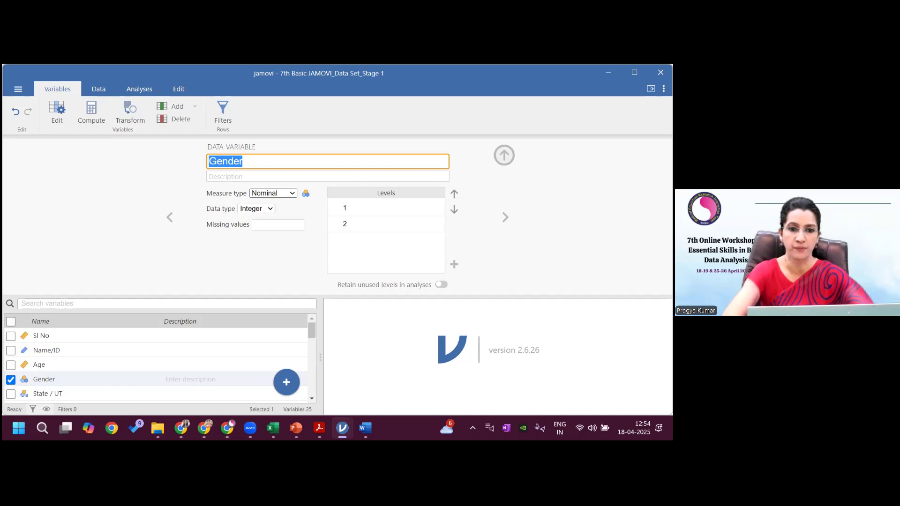
Keep Gender as a Nominal Integer variable and label its level 1 as Female
left_click(358, 207)
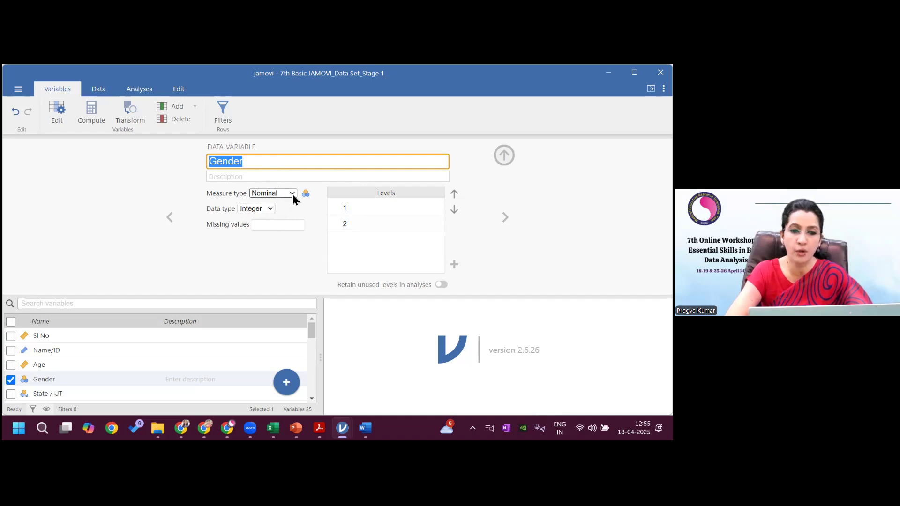
left_click(270, 209)
left_click(271, 209)
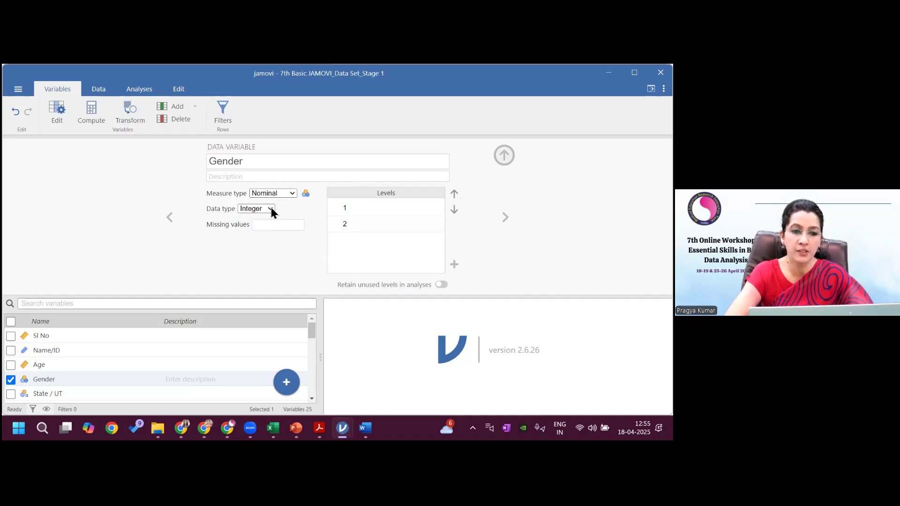
left_click(368, 211)
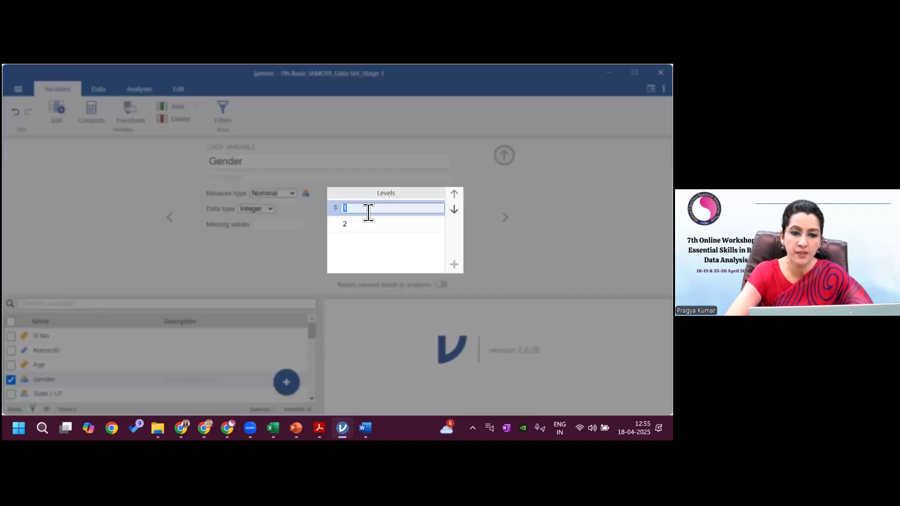
type("Female")
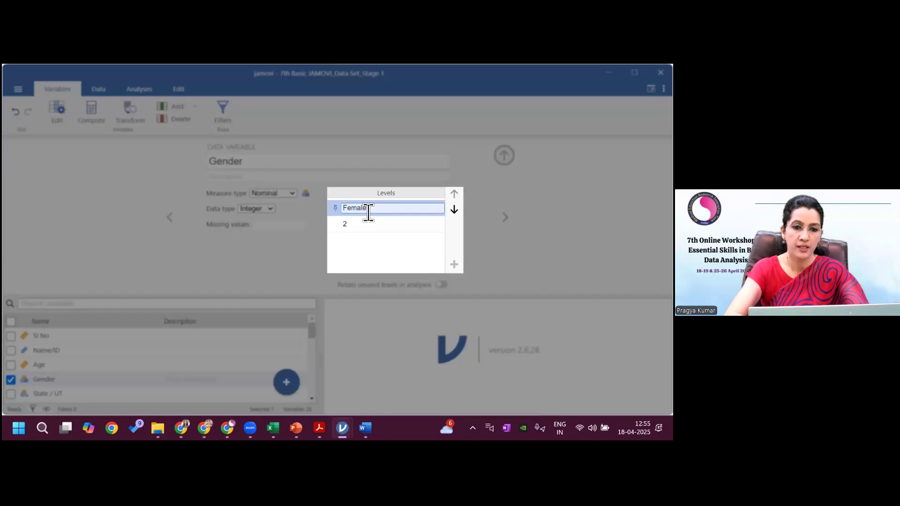
Label Gender's level 2 as Male, circle the codes of both levels with the annotation pen, and clear the marks
left_click(347, 224)
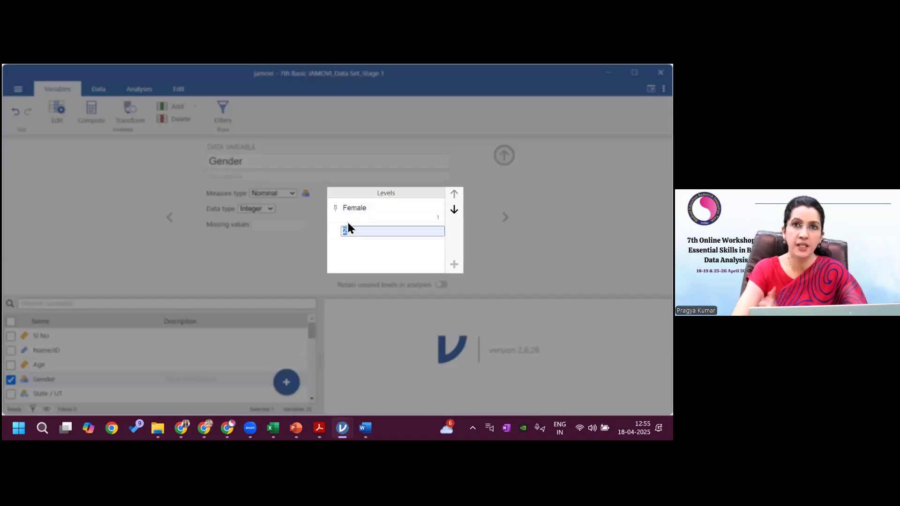
type("MAle")
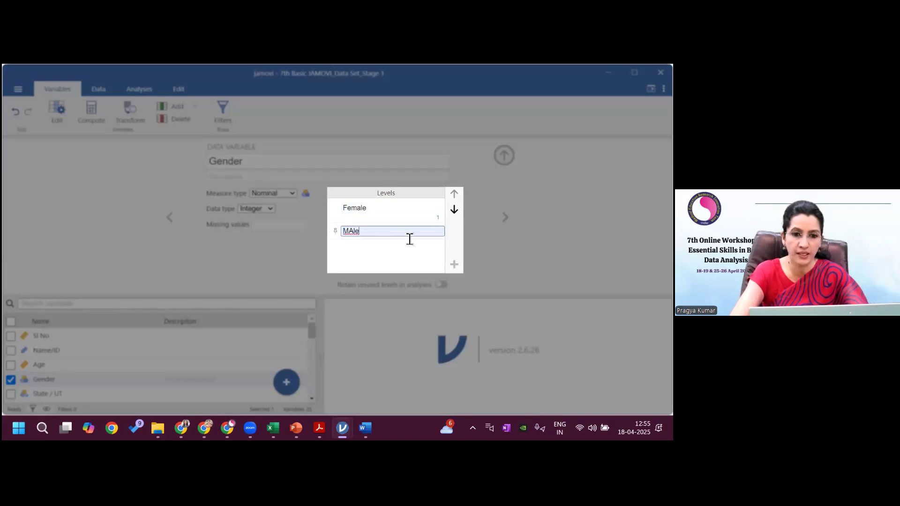
left_click(355, 234)
key("BackSpace")
type("a")
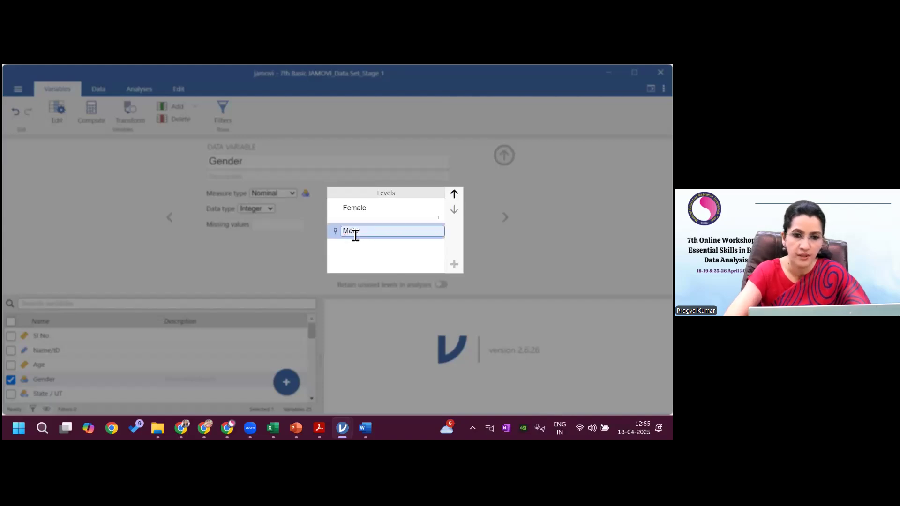
left_click(406, 263)
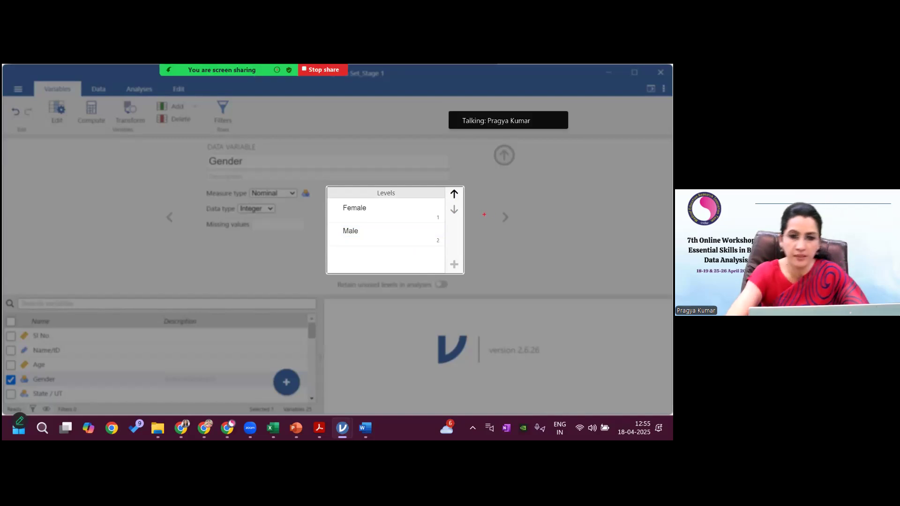
mouse_move(430, 210)
left_mouse_down()
mouse_move(437, 224)
mouse_move(428, 238)
mouse_move(448, 238)
mouse_move(438, 230)
left_mouse_up()
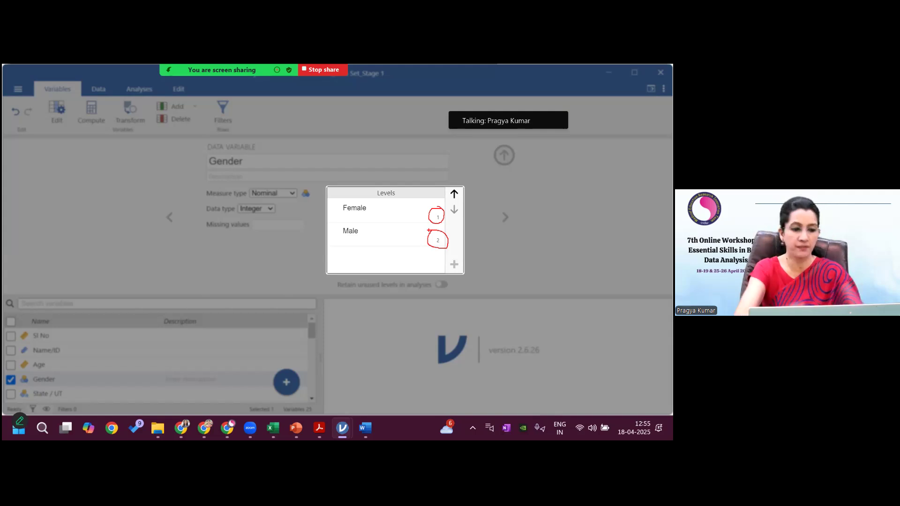
key("Escape")
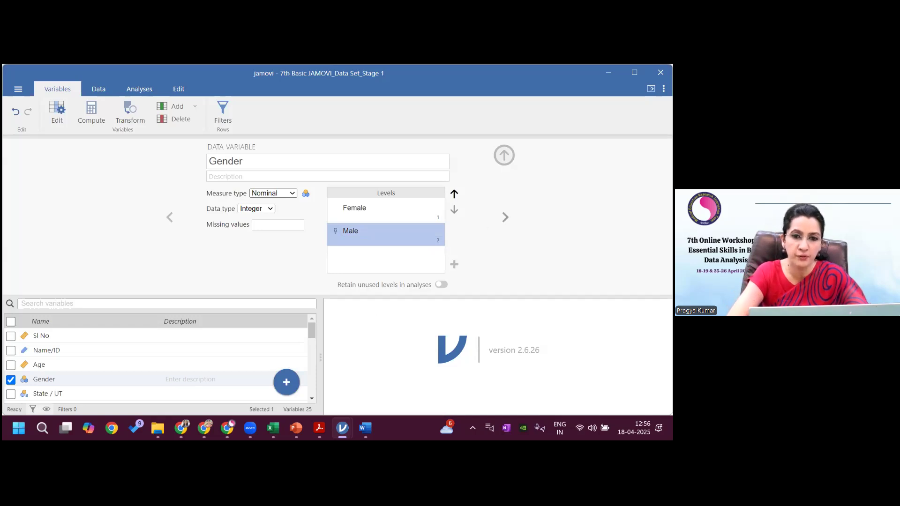
Switch to Data Entry Exercise.pdf and then File Explorer, looking for the demo instructions in the Session_1 folder
mouse_move(319, 427)
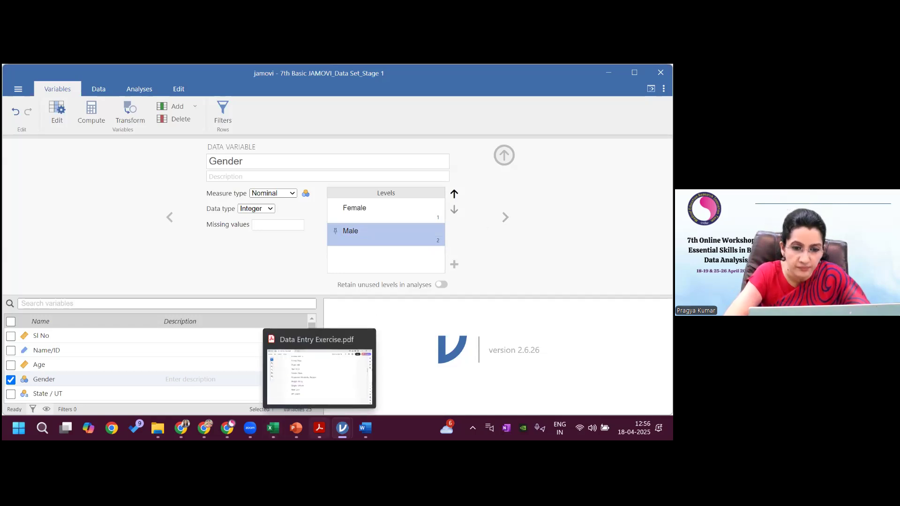
left_click(317, 391)
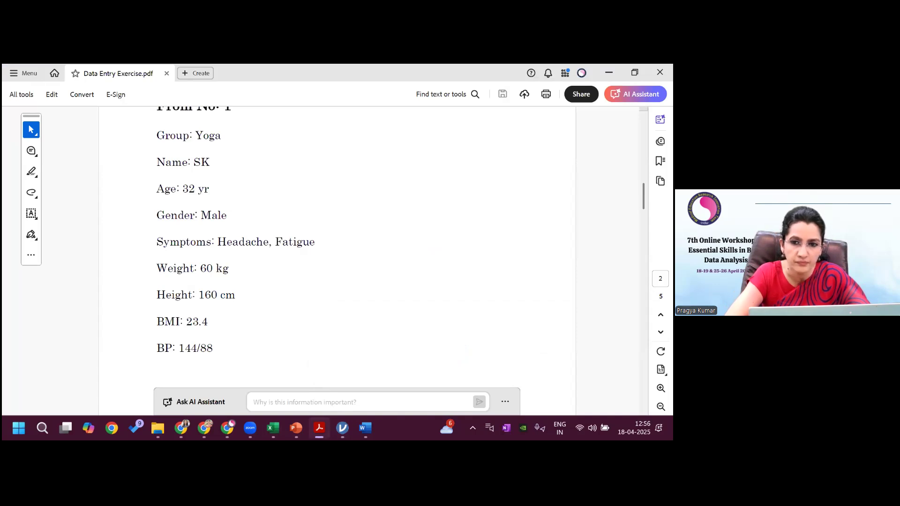
scroll(300, 329, "up", 13)
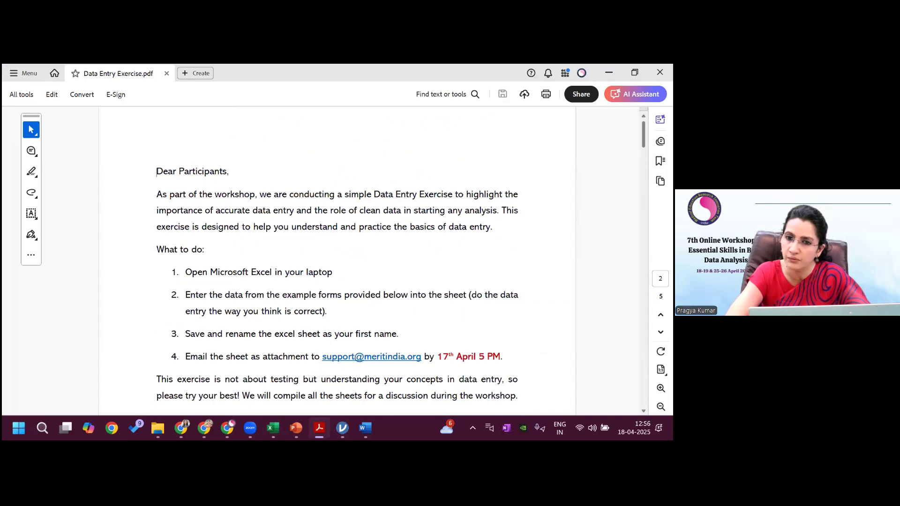
mouse_move(158, 427)
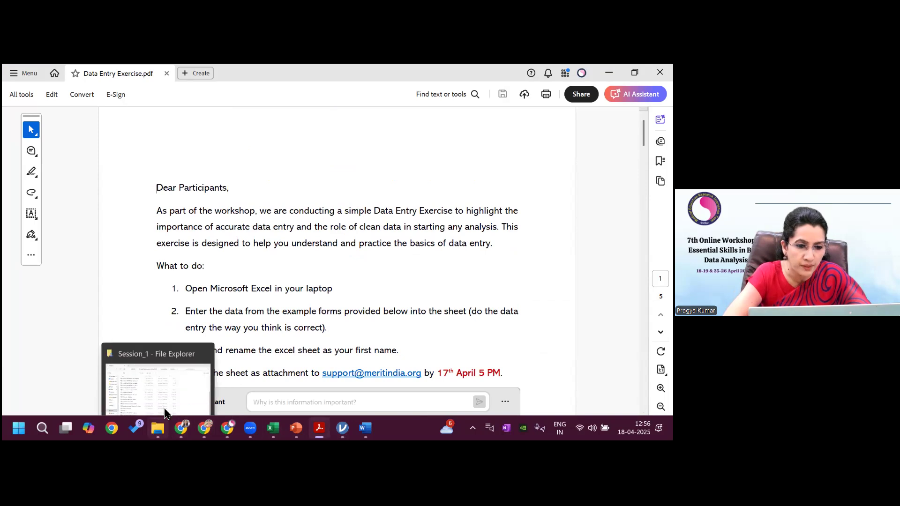
left_click(173, 389)
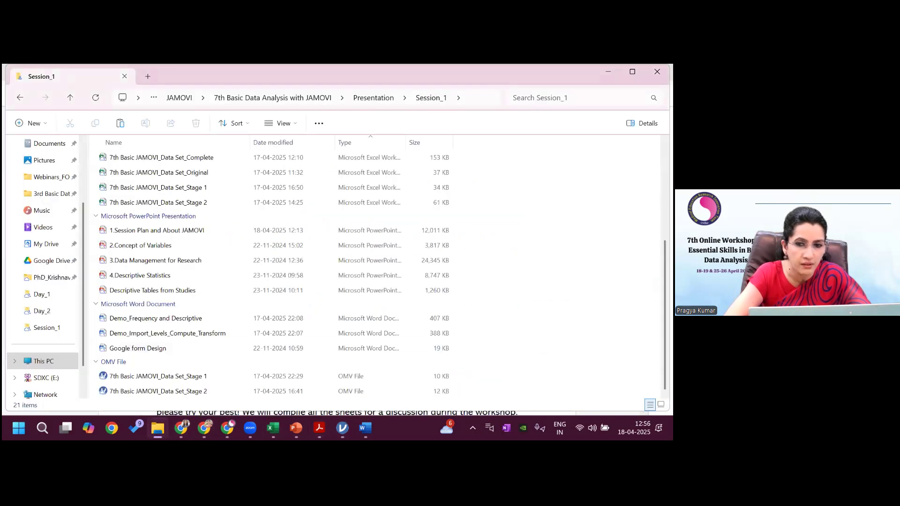
scroll(329, 272, "up", 1)
scroll(329, 272, "up", 2)
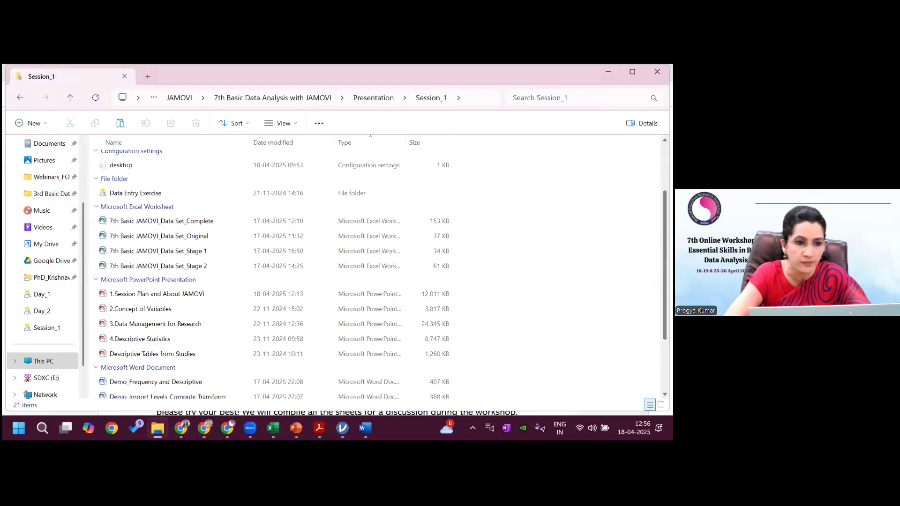
scroll(328, 272, "up", 1)
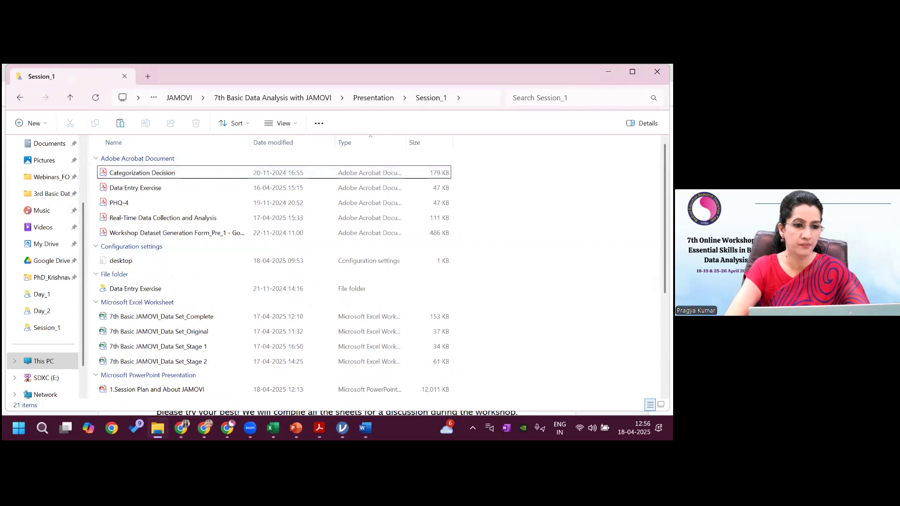
scroll(382, 275, "down", 4)
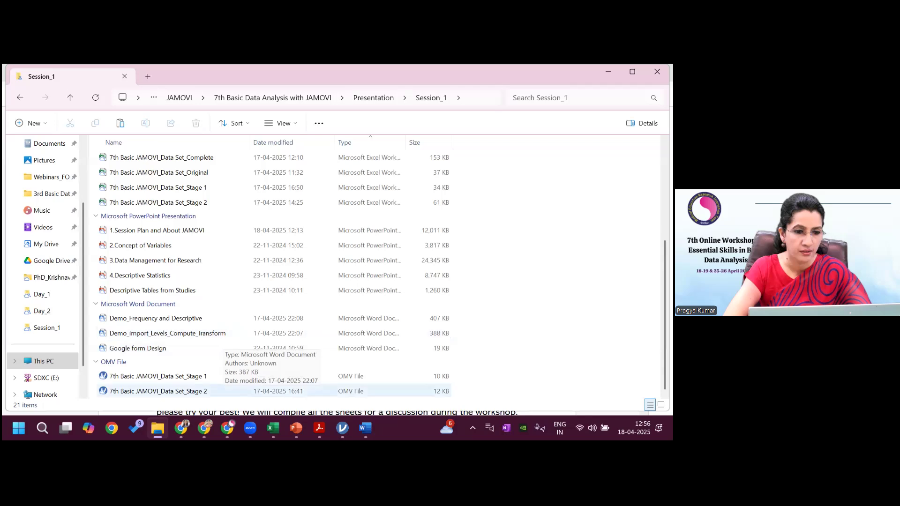
Switch to the Demo_Import_Levels_Compute_Transform Word document and mark the Demo 2 labelling instructions for Gender, DM, Rh status and PHQ-4 with the annotation pen
mouse_move(371, 425)
left_click(382, 381)
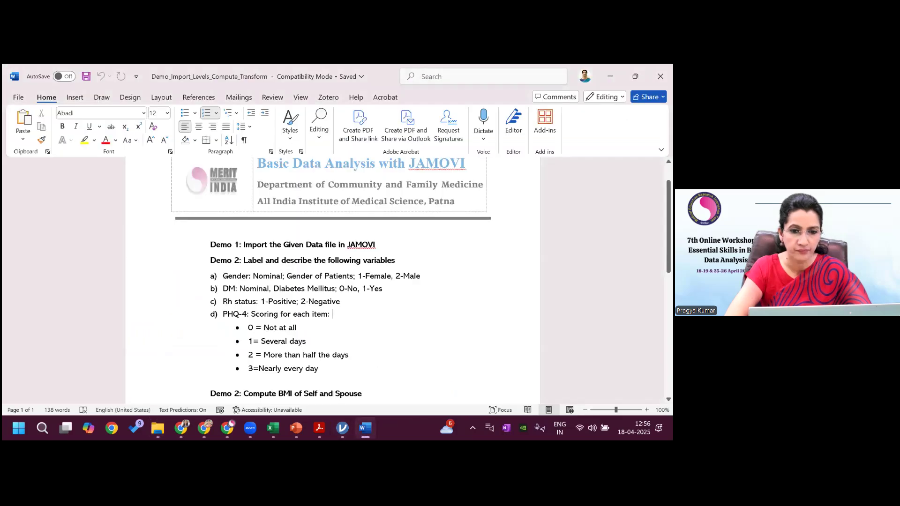
scroll(377, 225, "down", 2)
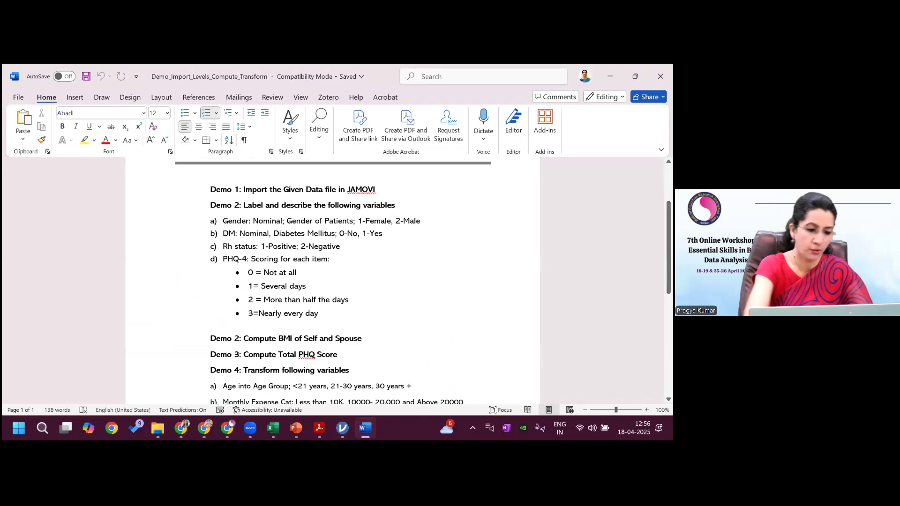
mouse_move(360, 212)
left_mouse_down()
mouse_move(356, 223)
mouse_move(397, 223)
mouse_move(395, 205)
mouse_move(403, 228)
mouse_move(437, 214)
mouse_move(432, 202)
left_mouse_up()
left_click_drag(244, 214, 375, 212)
mouse_move(225, 223)
left_mouse_down()
mouse_move(247, 209)
mouse_move(224, 239)
mouse_move(245, 224)
left_mouse_up()
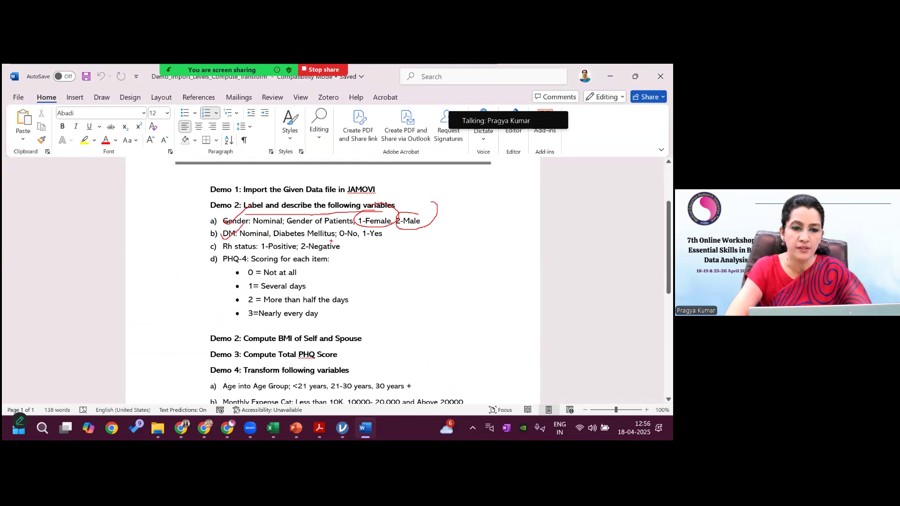
left_click_drag(371, 242, 388, 242)
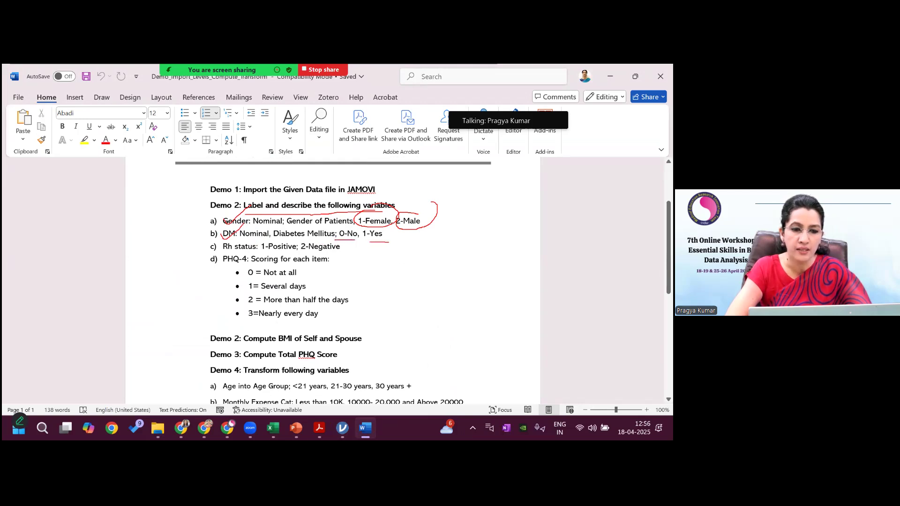
mouse_move(219, 249)
left_mouse_down()
mouse_move(250, 228)
mouse_move(291, 254)
mouse_move(344, 252)
left_mouse_up()
mouse_move(221, 266)
left_mouse_down()
mouse_move(249, 254)
mouse_move(256, 269)
mouse_move(266, 261)
mouse_move(248, 292)
mouse_move(266, 281)
mouse_move(248, 305)
mouse_move(270, 293)
mouse_move(272, 310)
left_mouse_up()
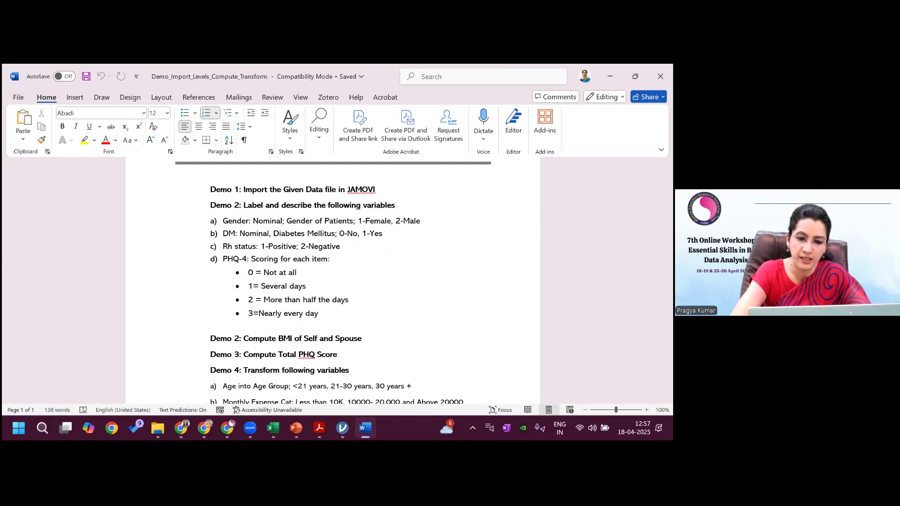
Return to the jamovi window with the Stage 1 data set and move on to the State / UT variable's settings
mouse_move(366, 428)
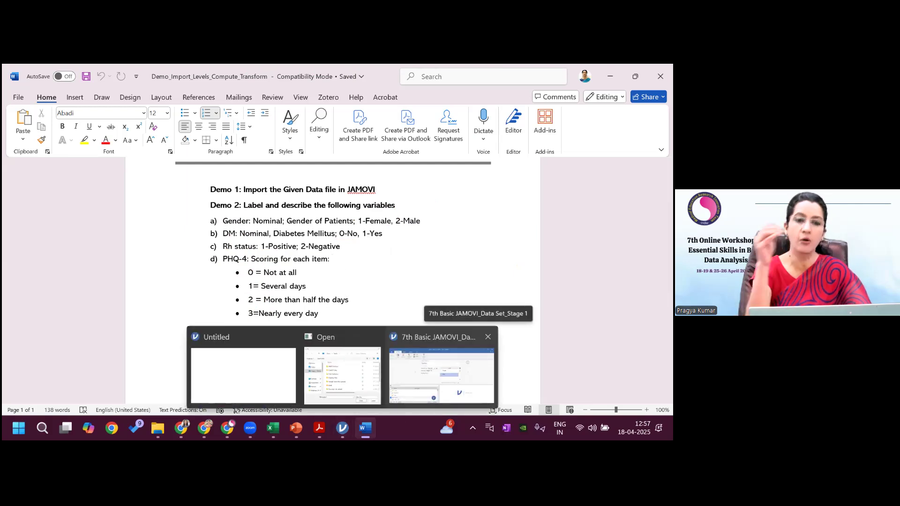
left_click(482, 269)
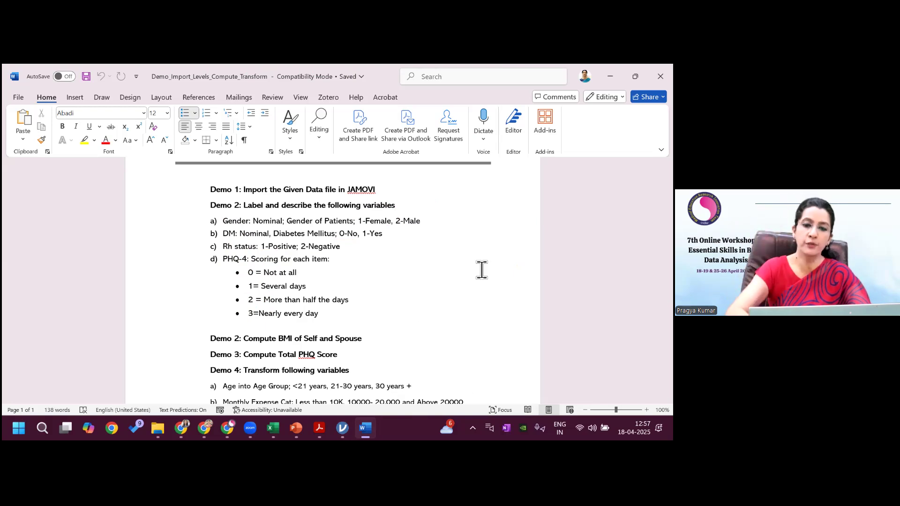
mouse_move(342, 428)
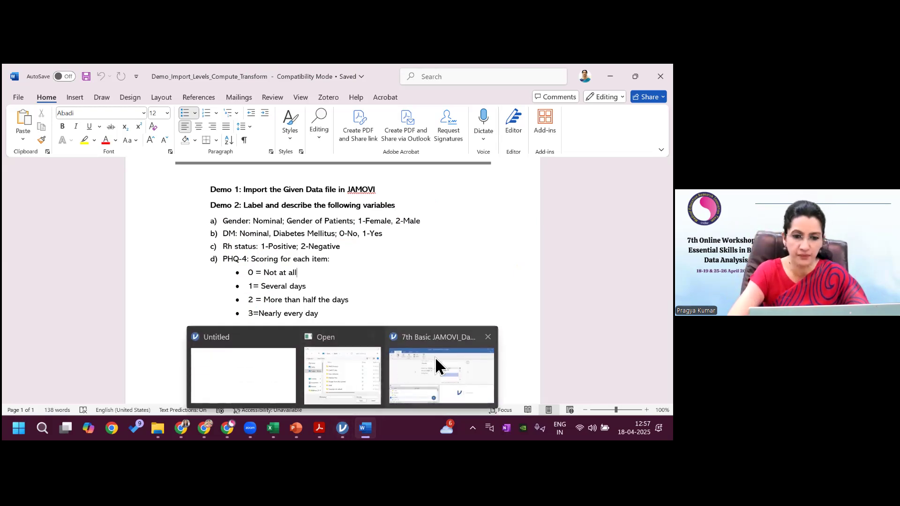
left_click(438, 370)
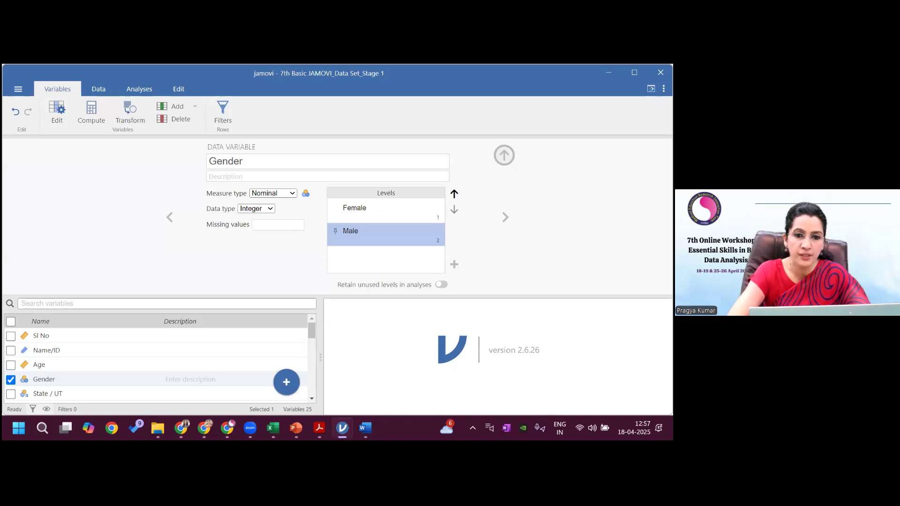
left_click(505, 217)
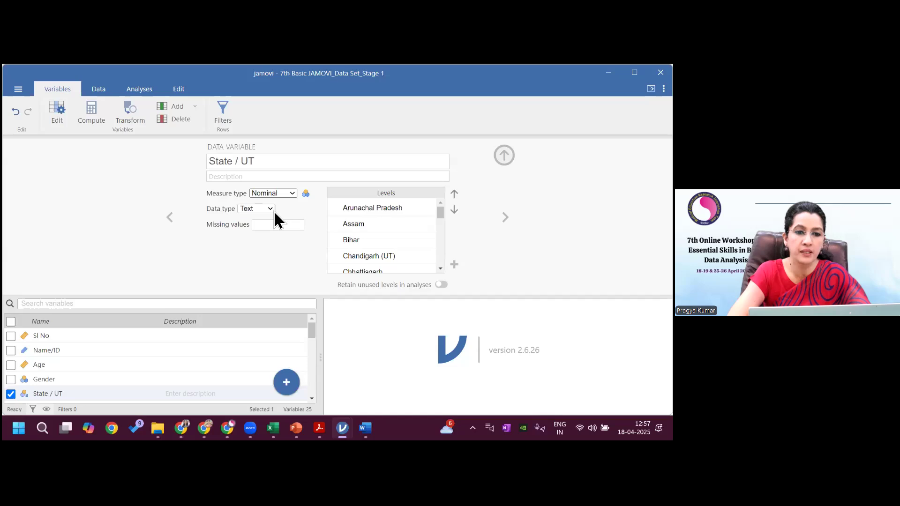
Go on to the Monthly Expenses variable, set its measure type to Continuous, and advance to Blood Group
left_click(339, 207)
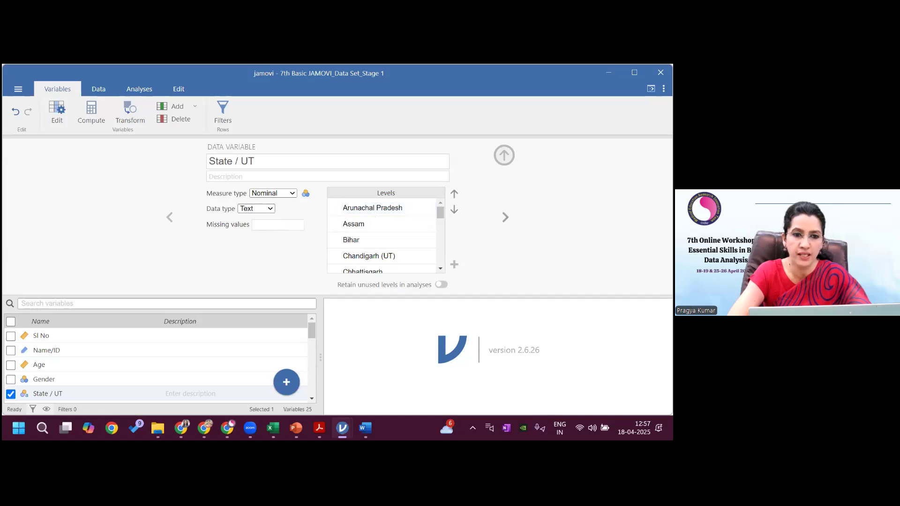
left_click(505, 218)
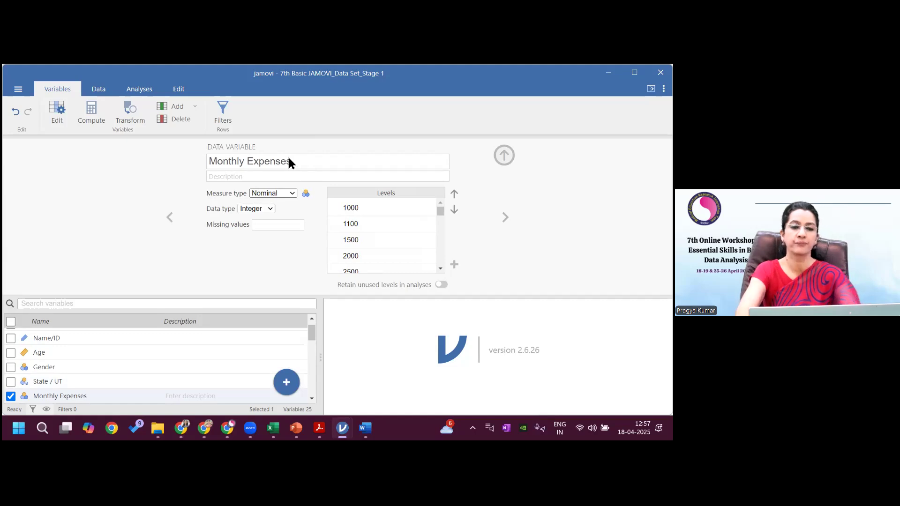
left_click(294, 193)
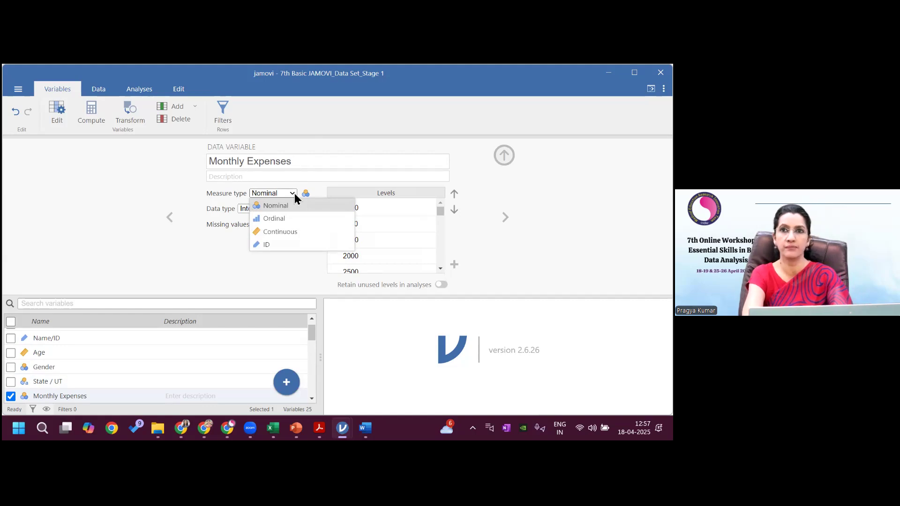
left_click(281, 232)
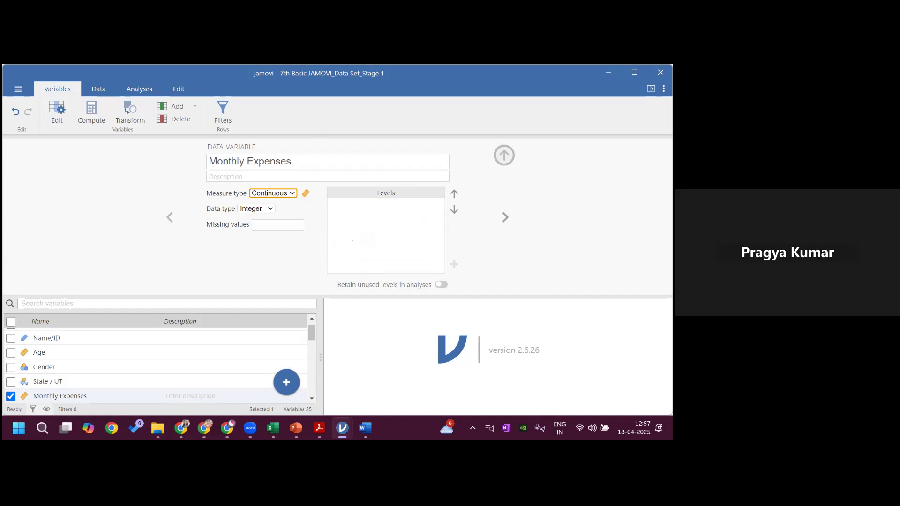
left_click(505, 218)
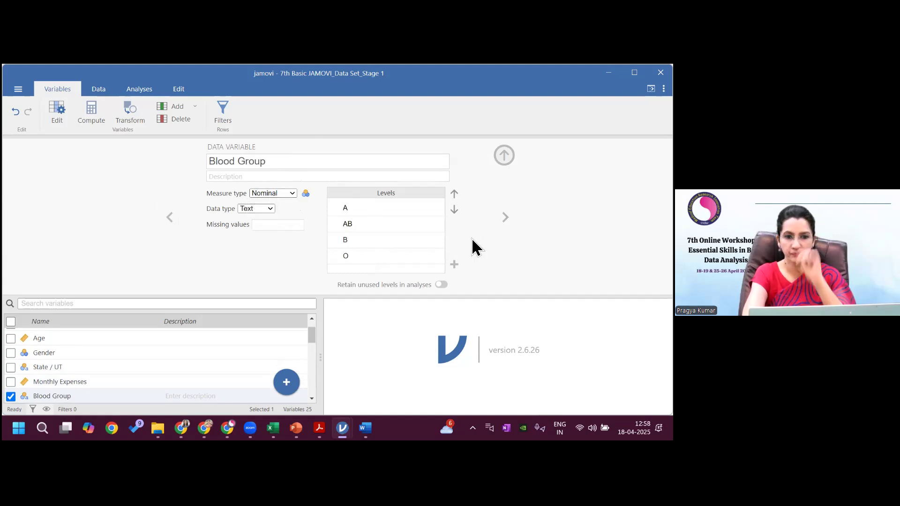
Try replacing the label of Blood Group's first level with 1, and restore it to A
left_click(351, 257)
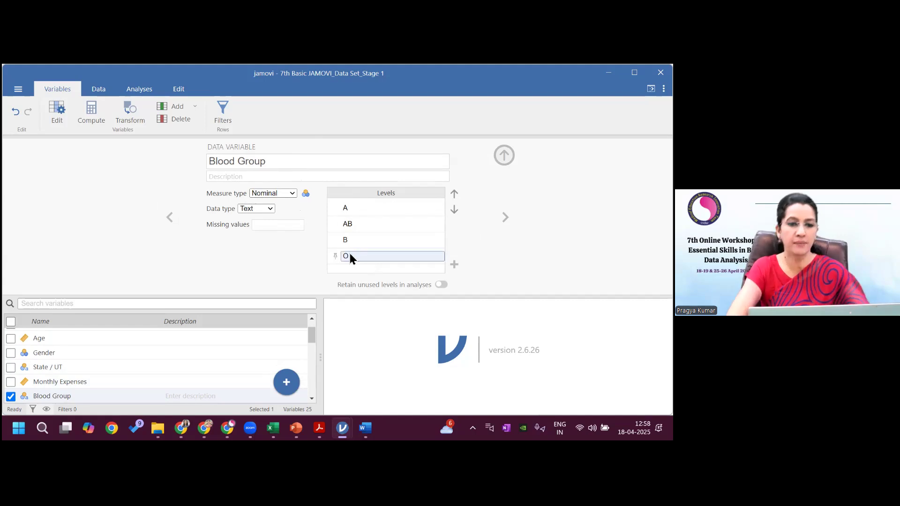
left_click(368, 209)
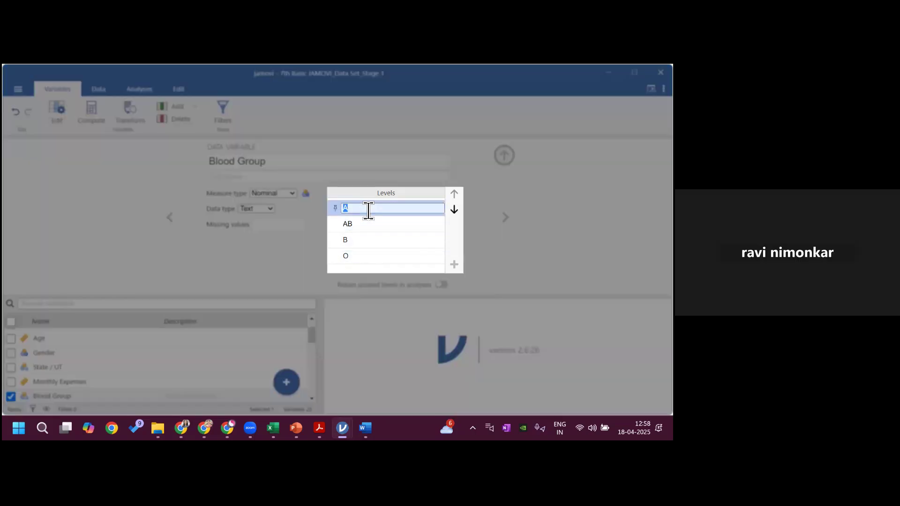
type("1")
key("BackSpace")
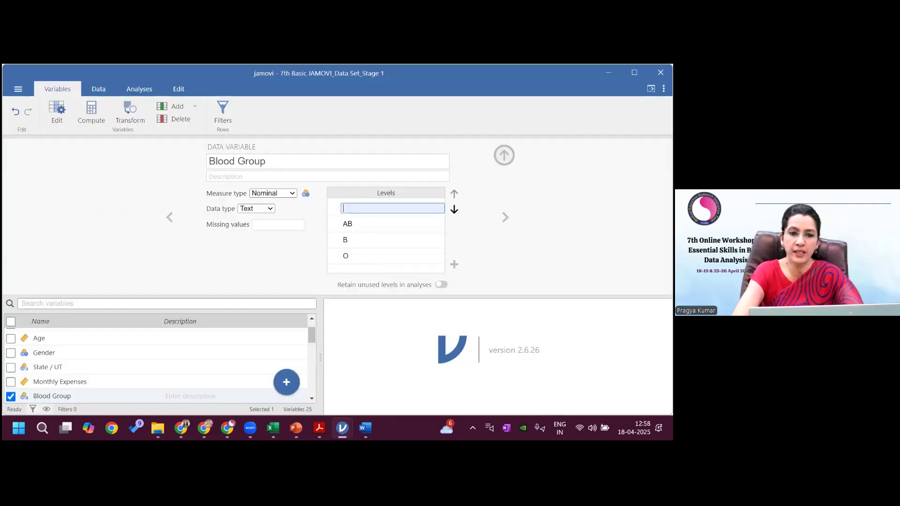
type("A")
key("Return")
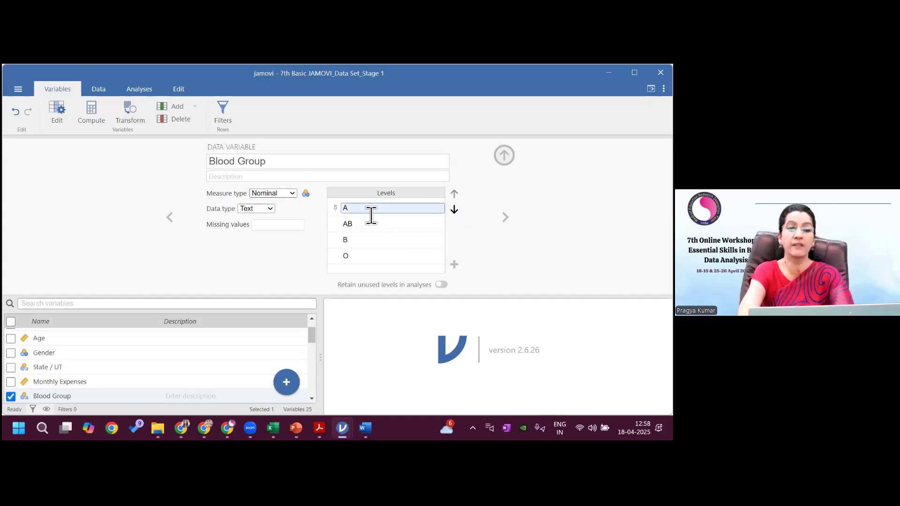
Go on to the Rh status variable, check its level codes in the Demo_Import_Levels_Compute_Transform Word document, and return to jamovi
left_click(506, 217)
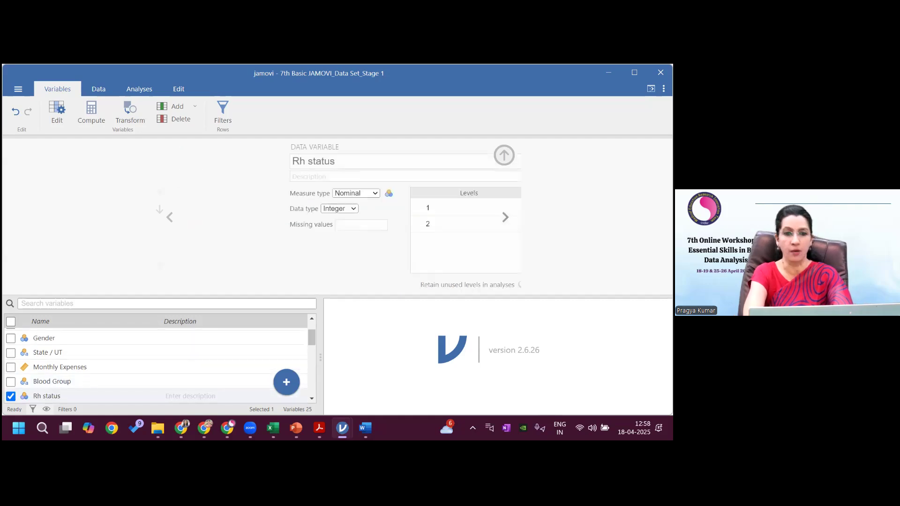
left_click(352, 208)
left_click(365, 212)
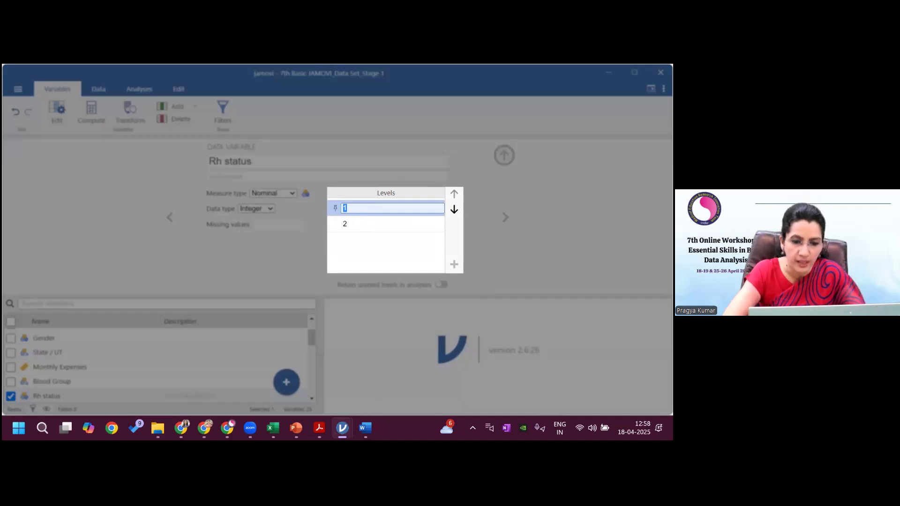
mouse_move(365, 427)
left_click(393, 380)
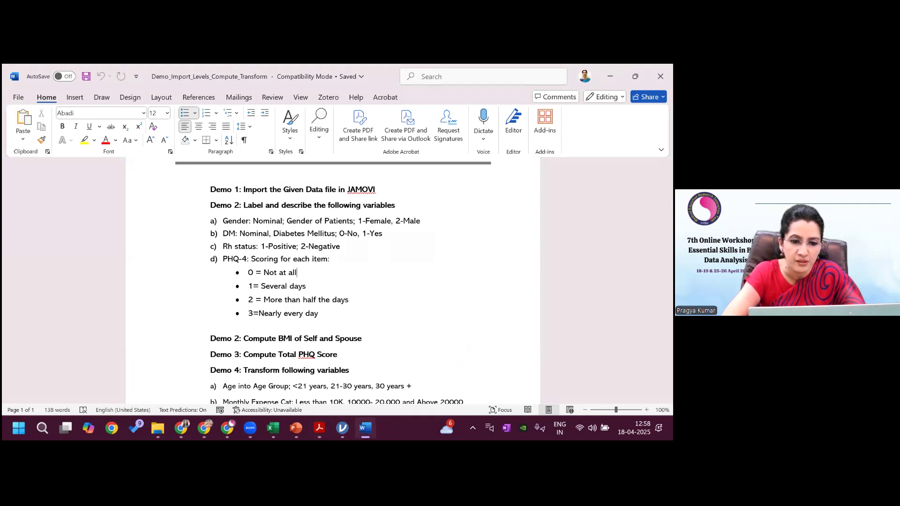
mouse_move(342, 428)
left_click(418, 365)
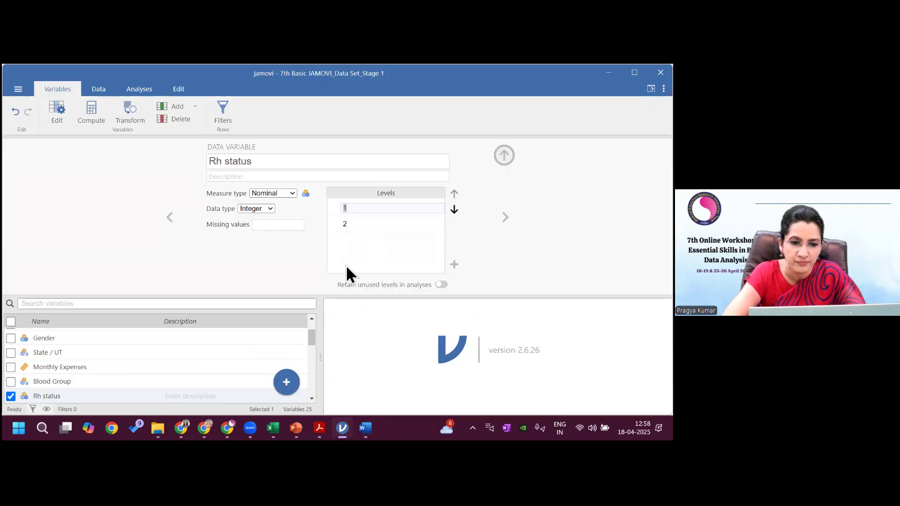
Label Rh status's level 1 as Positive and level 2 as Negative
left_click(369, 210)
left_click_drag(368, 210, 340, 210)
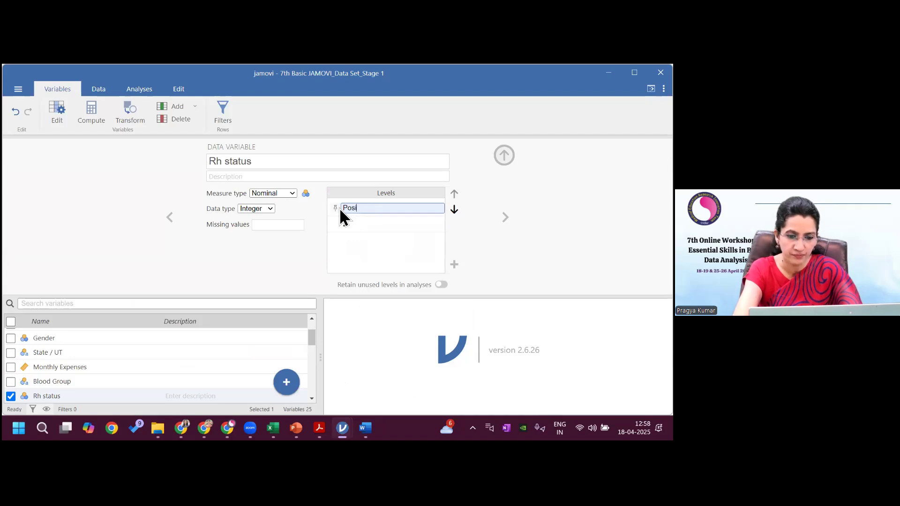
left_click(345, 225)
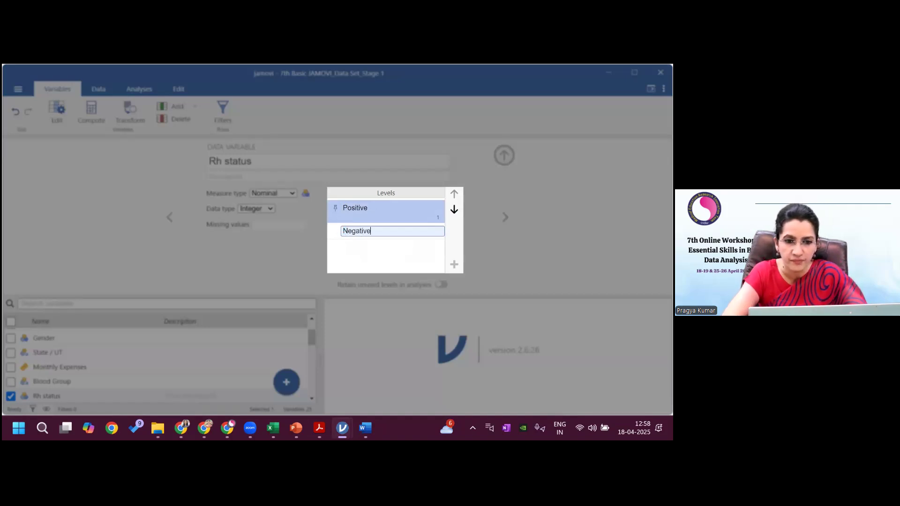
key("Return")
Circle the codes of Rh status's two levels with the annotation pen, and clear the marks
left_click(426, 256)
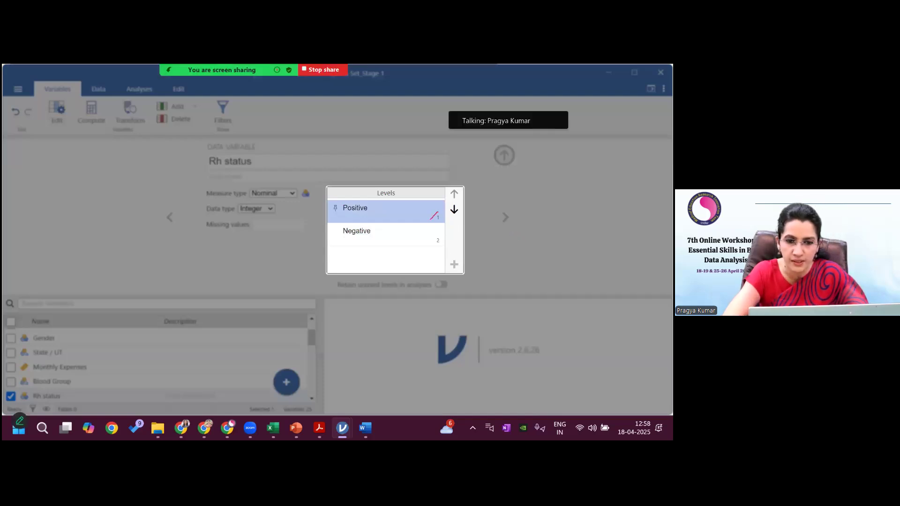
left_click_drag(437, 212, 441, 246)
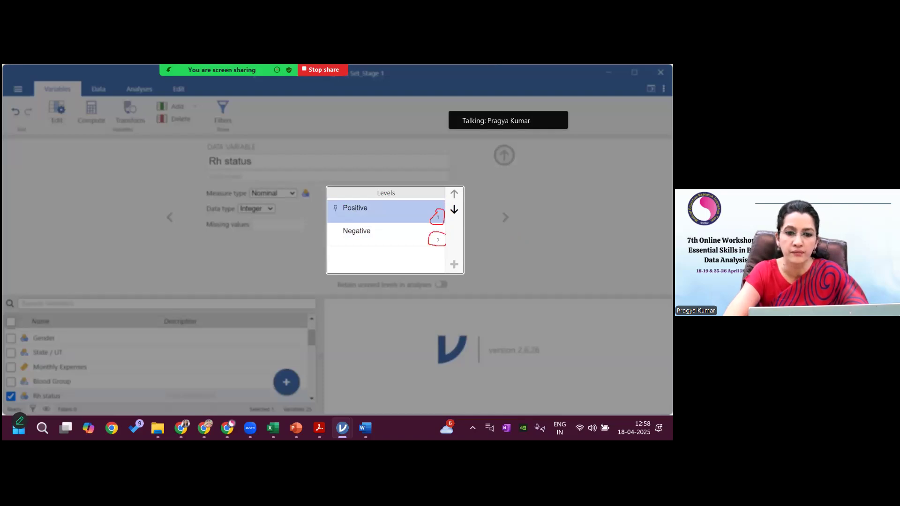
key("Escape")
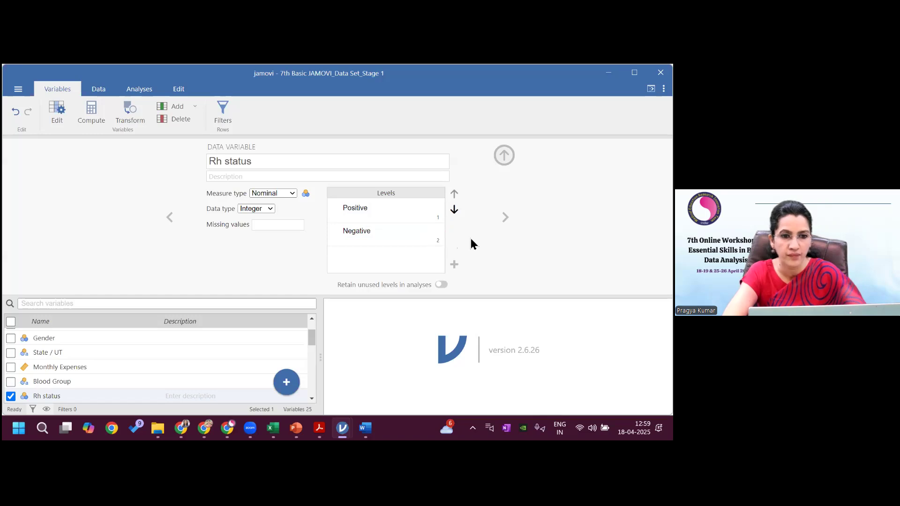
Go past Weight and Height to the SBP variable and set its measure type to Continuous
left_click(506, 217)
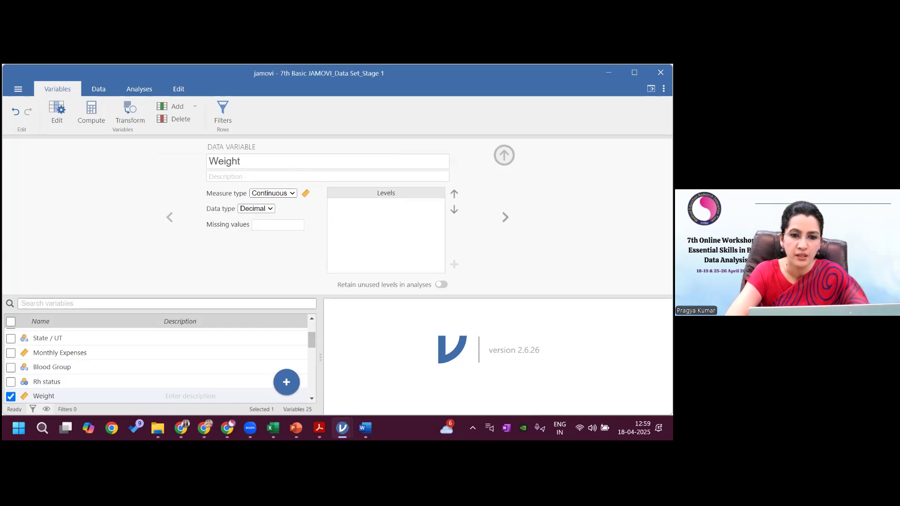
left_click(505, 217)
left_click(506, 217)
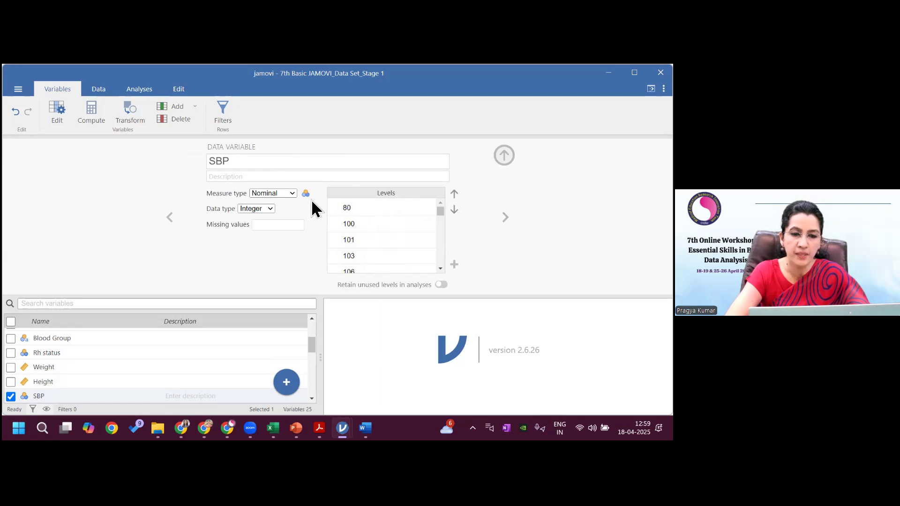
left_click(293, 194)
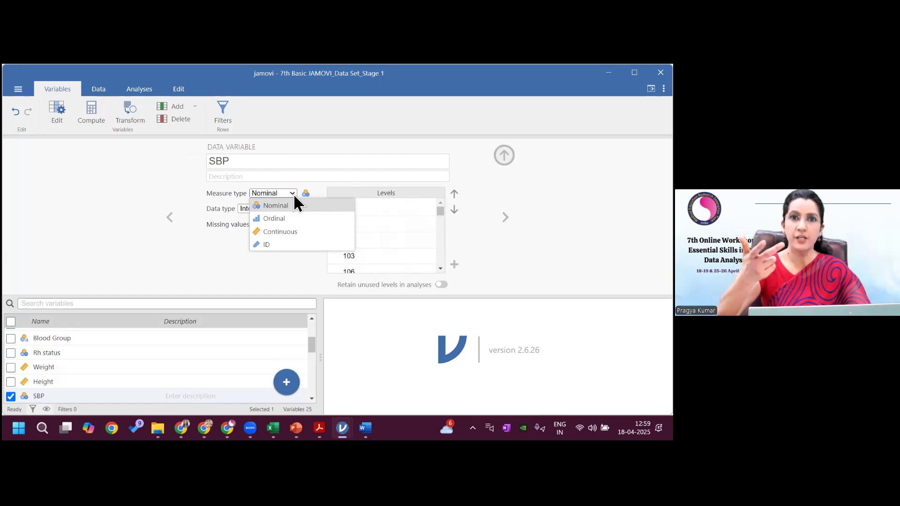
left_click(338, 205)
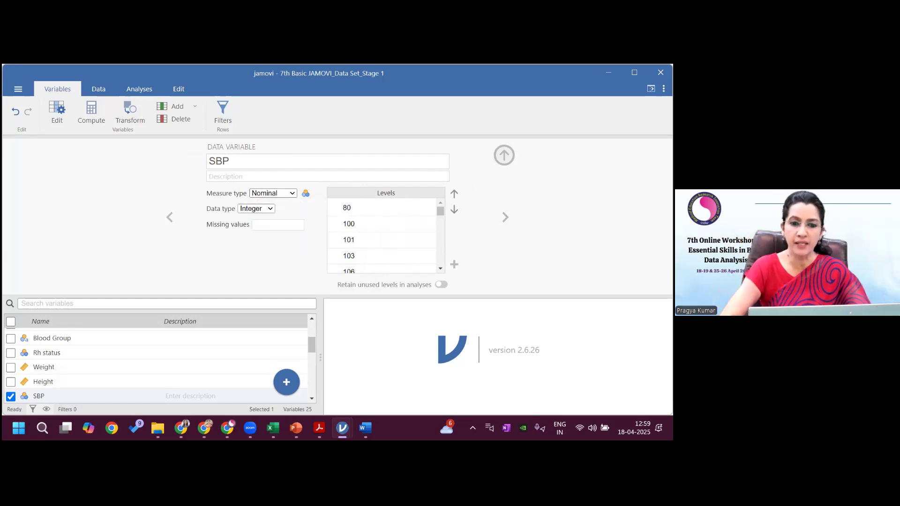
left_click(290, 193)
left_click(288, 232)
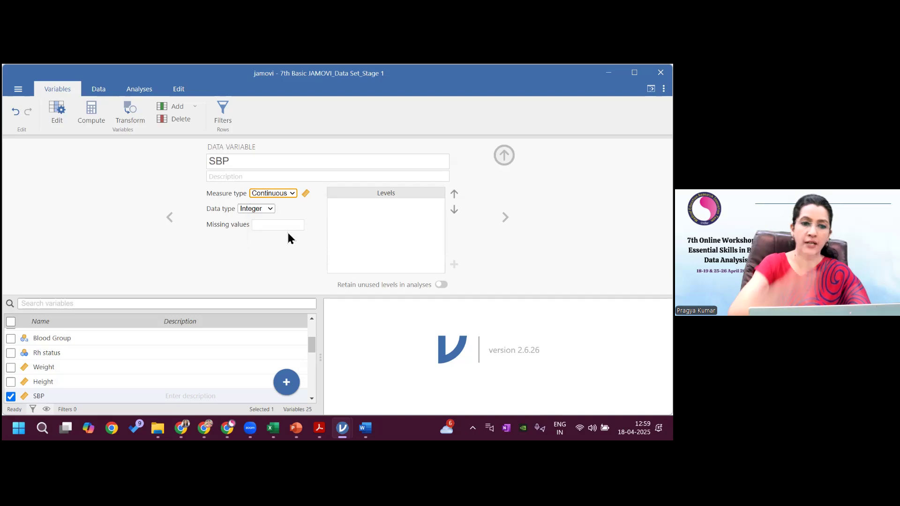
Go on to the DBP variable and set its measure type to Continuous
left_click(505, 217)
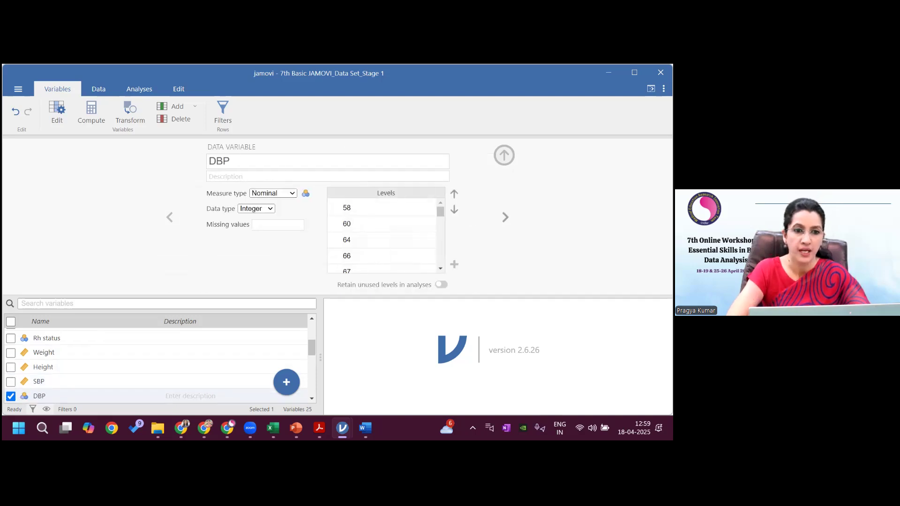
left_click(294, 193)
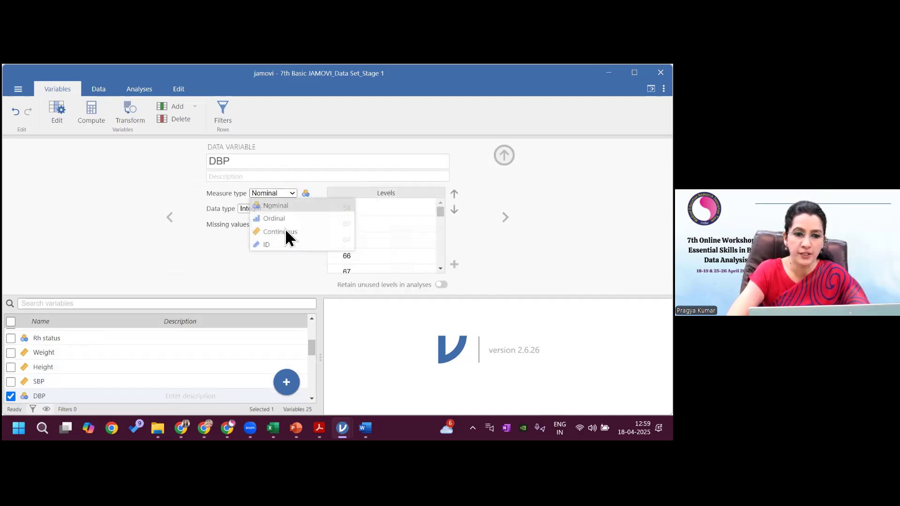
left_click(286, 232)
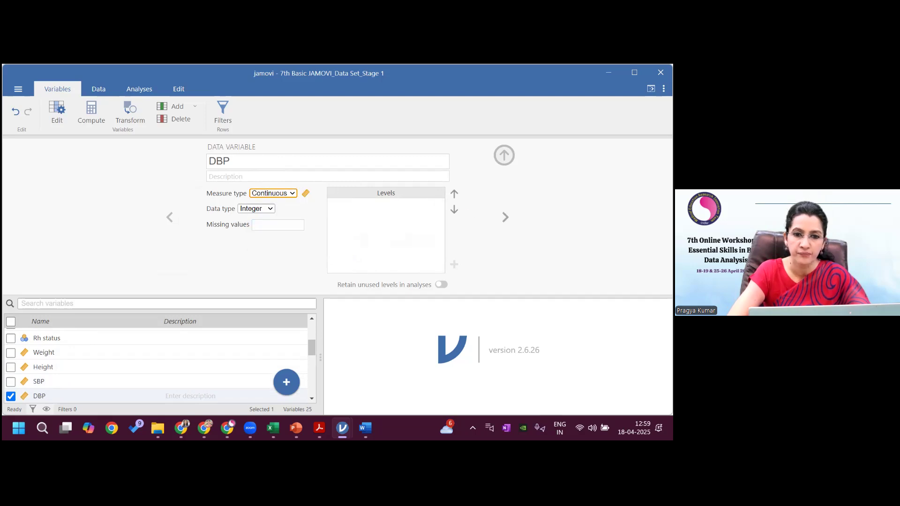
Go on to the Diabetes Status variable and label its level 0 as absent and level 1 as Present
left_click(505, 217)
left_click(364, 212)
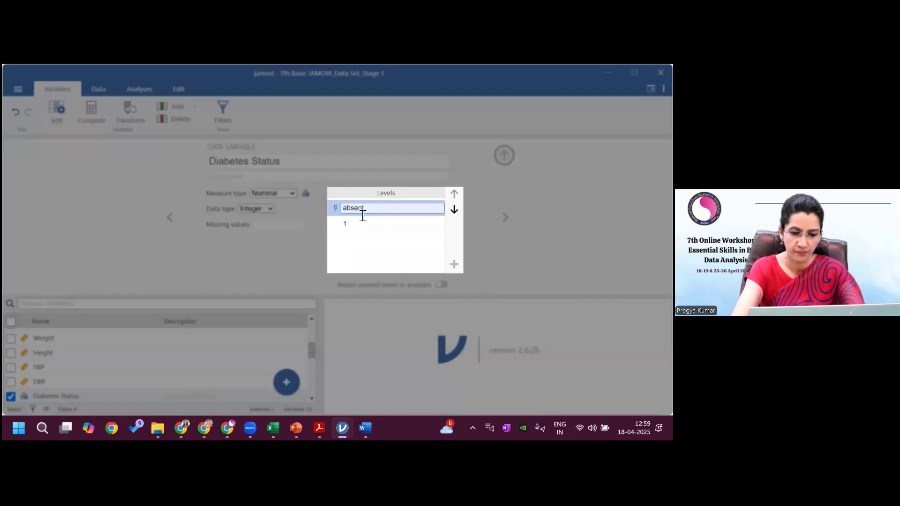
key("Return")
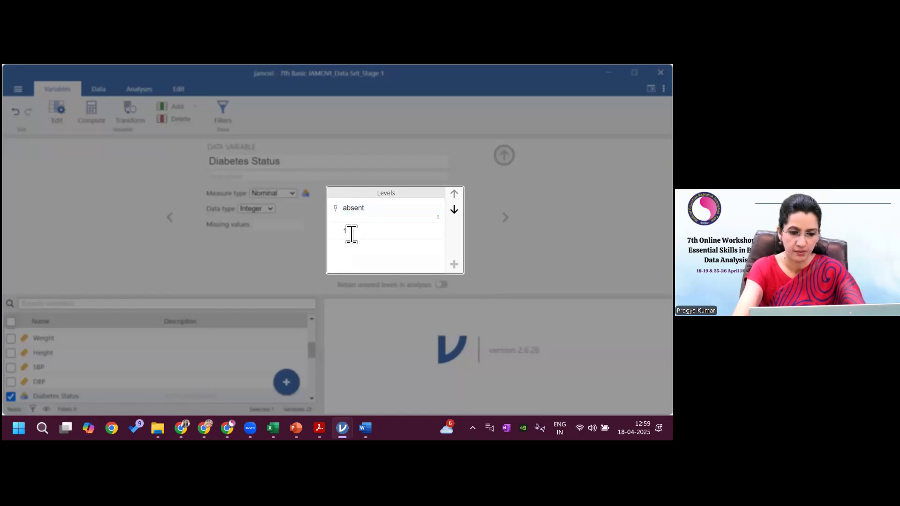
left_click(351, 231)
type("Present")
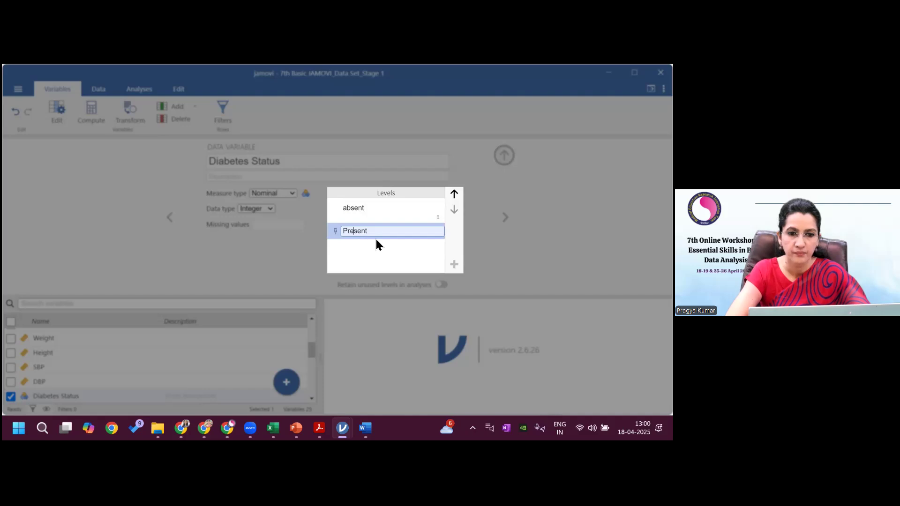
key("Return")
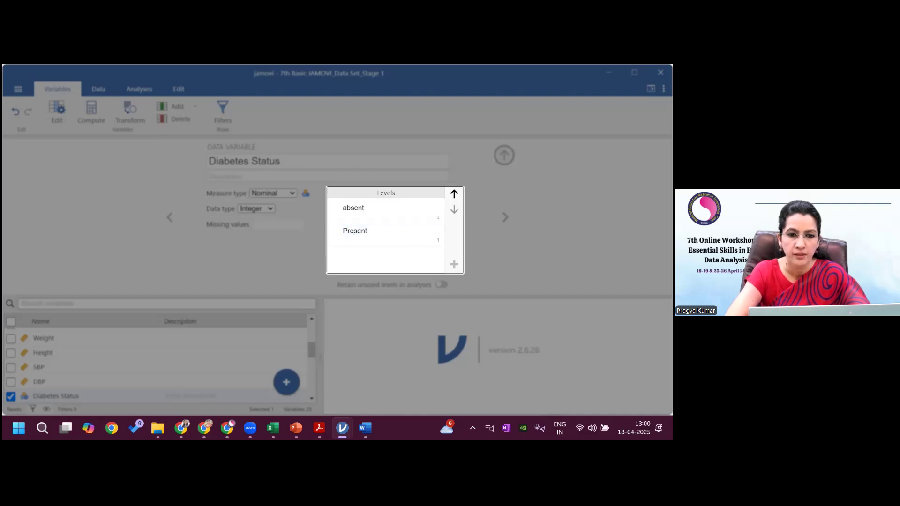
left_click(386, 234)
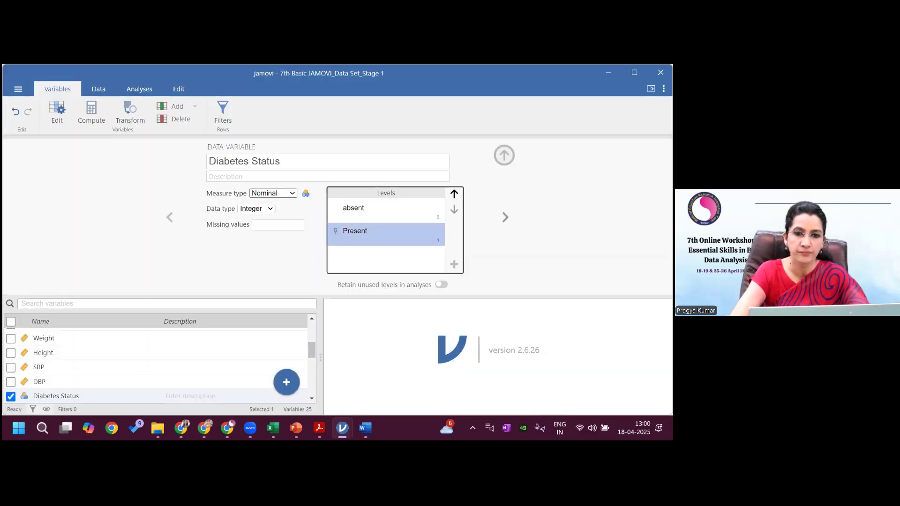
Go on to the Feeling nervous, anxious, or on edge variable and set its measure type to Ordinal
left_click(505, 217)
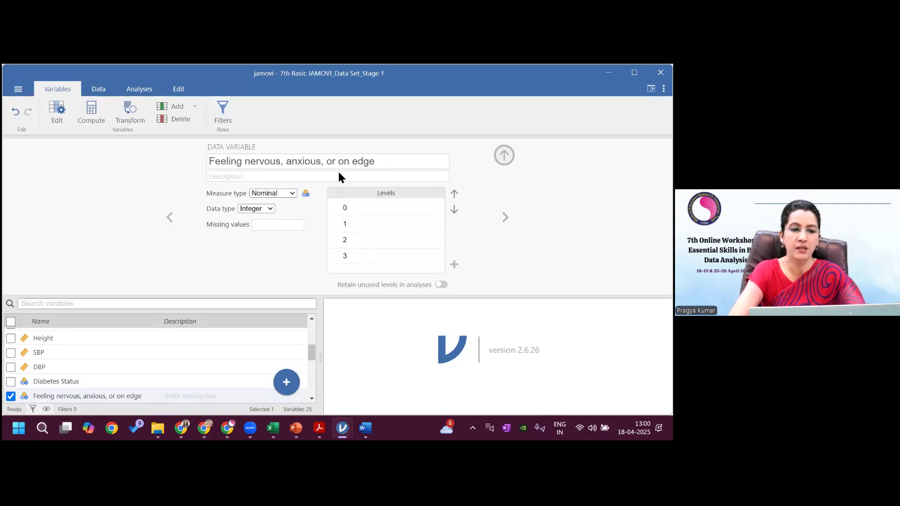
left_click(292, 193)
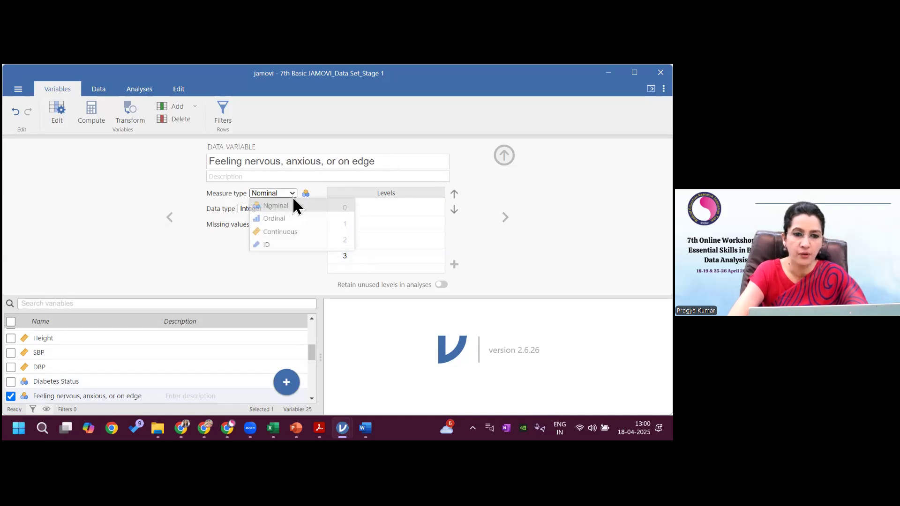
left_click(283, 220)
Check the PHQ-4 scoring in the Word document and label level 0 of the nervousness variable as not at all in jamovi
left_click(349, 209)
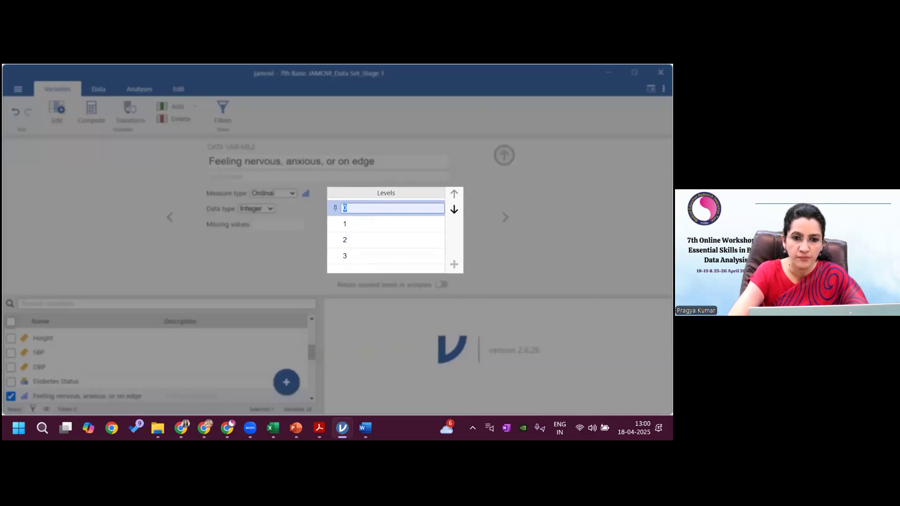
mouse_move(343, 428)
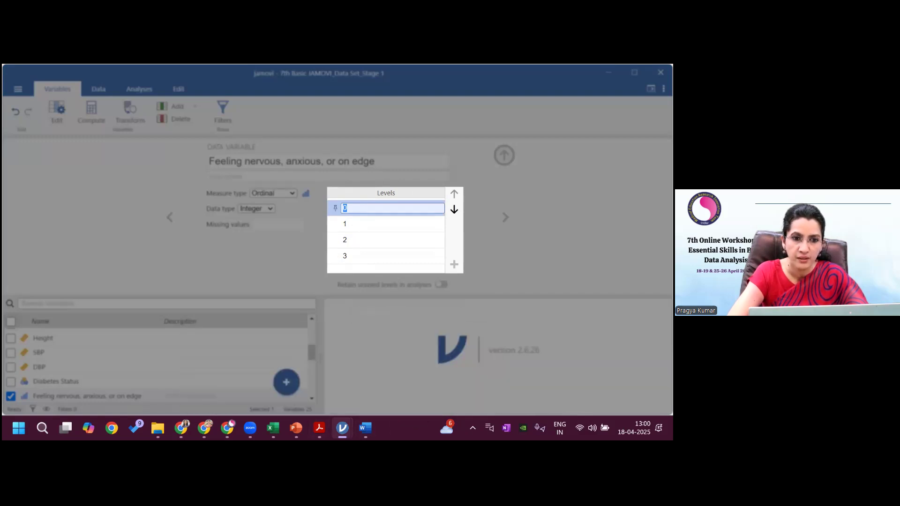
left_click(386, 314)
mouse_move(343, 428)
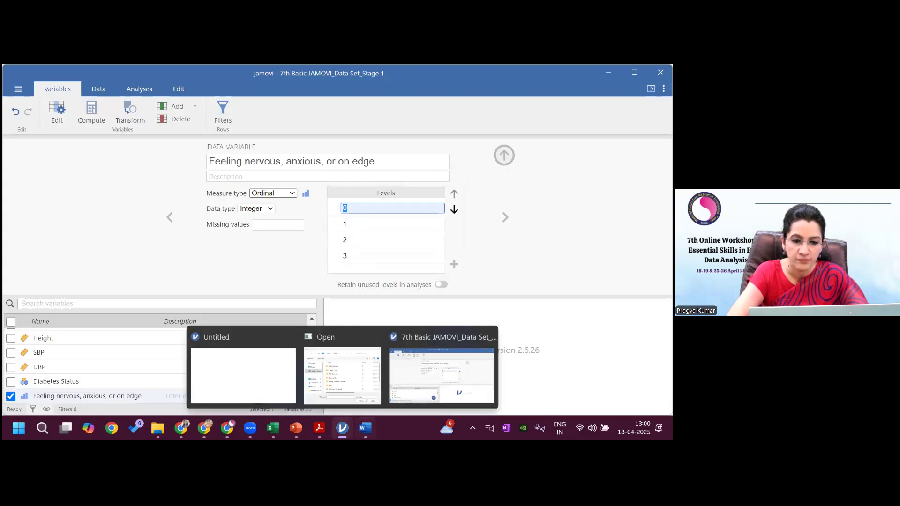
left_click(394, 384)
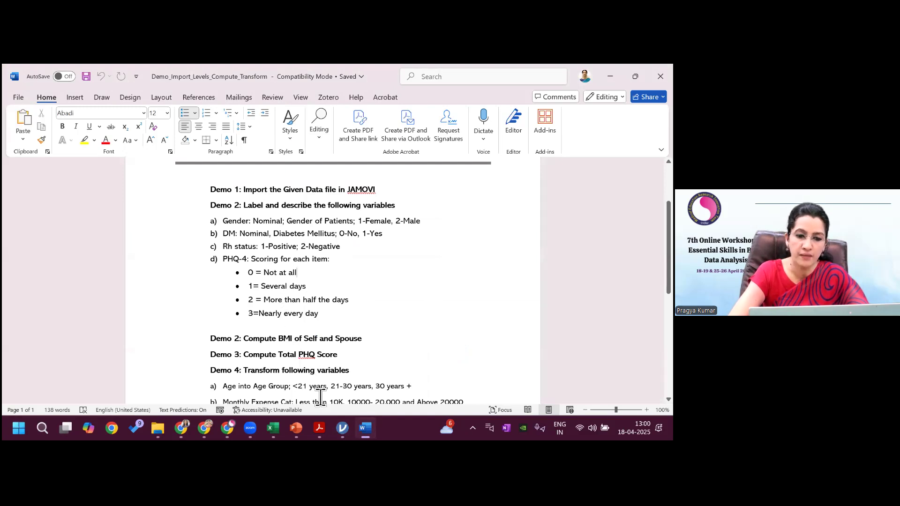
mouse_move(342, 428)
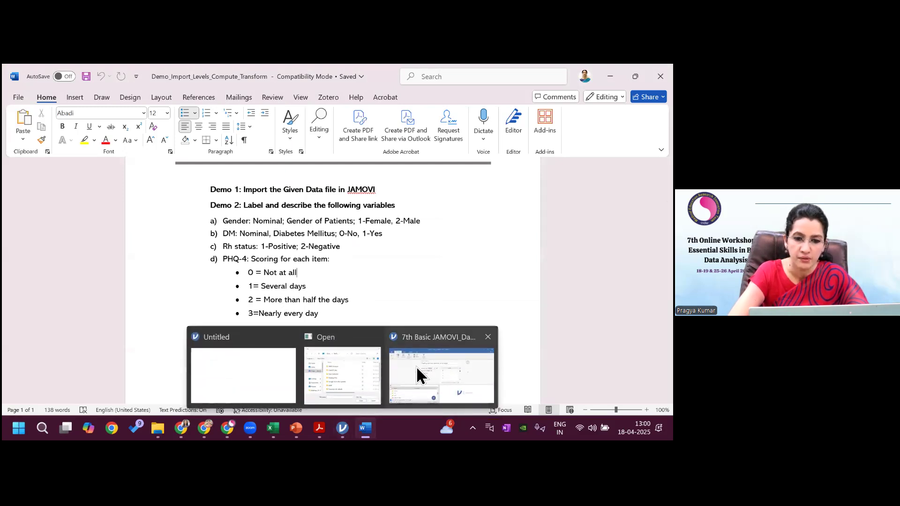
left_click(416, 371)
left_click(351, 209)
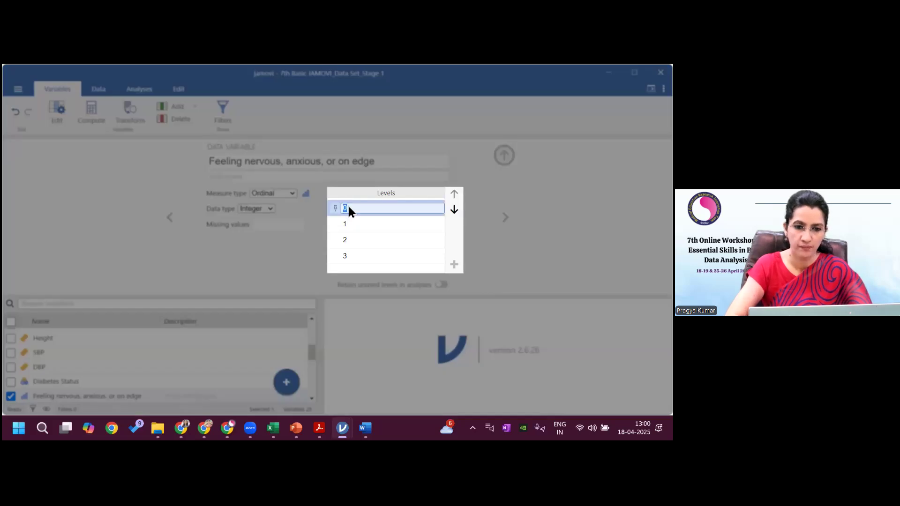
type("not at all")
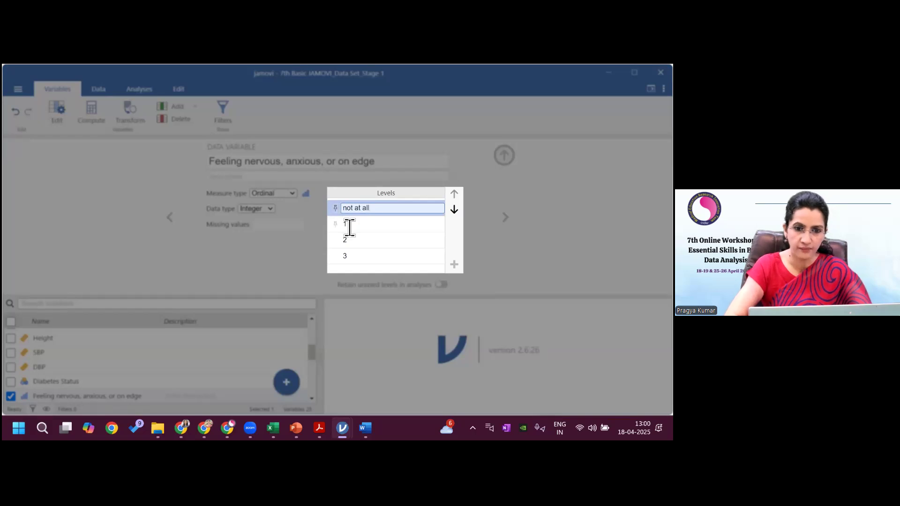
Label level 1 of the nervousness variable as several days, and check the scoring list in the Word document again
left_click(349, 228)
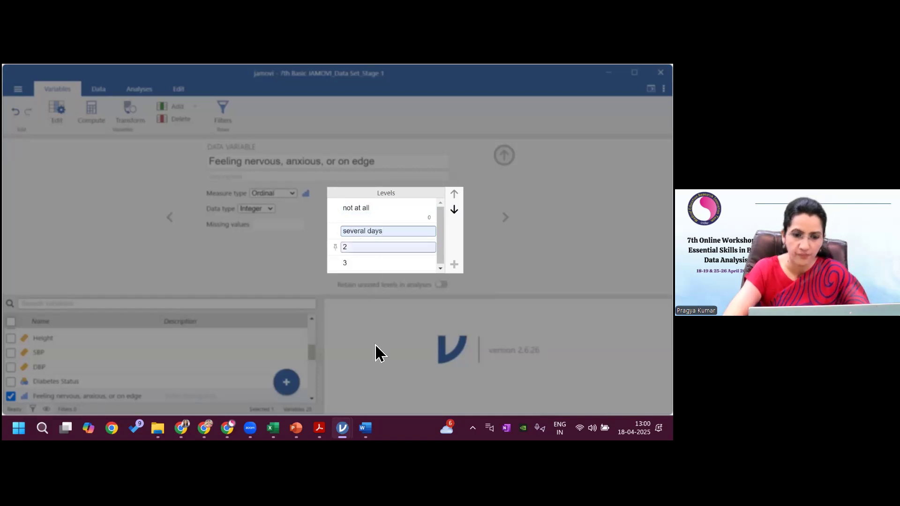
mouse_move(366, 428)
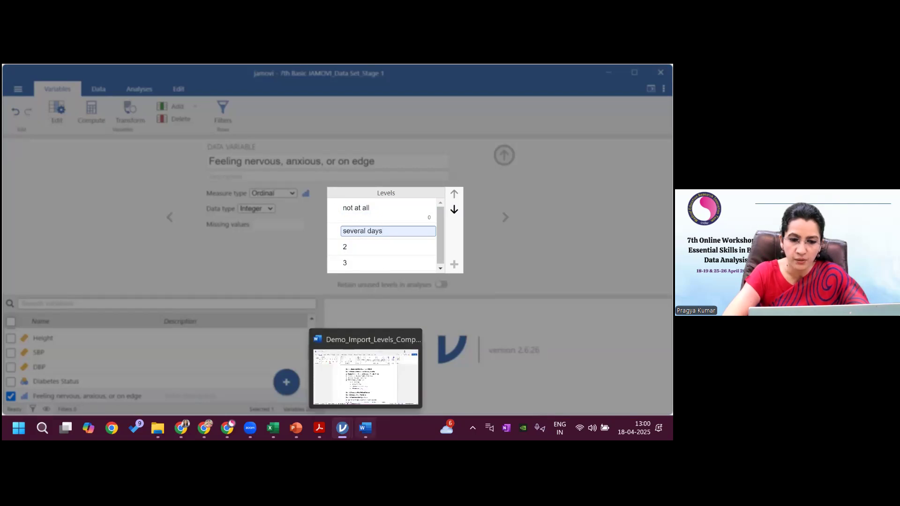
left_click(373, 403)
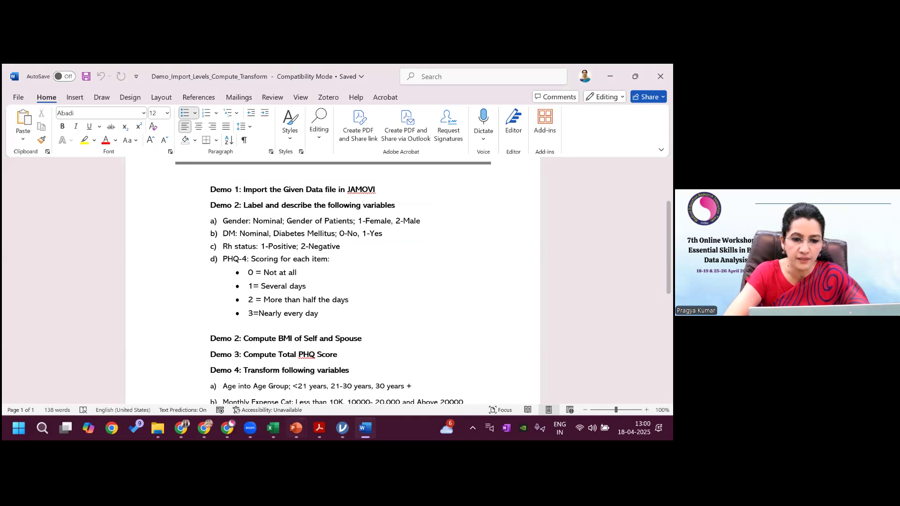
mouse_move(342, 427)
left_click(424, 380)
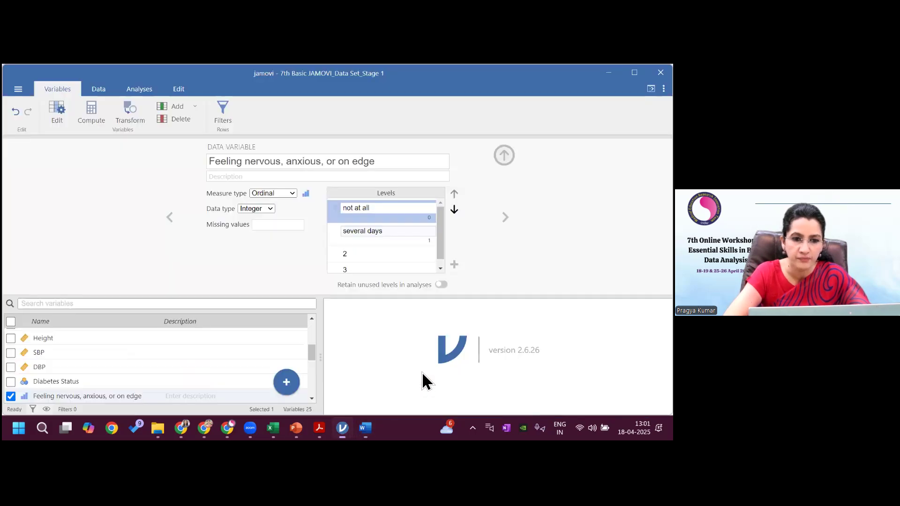
Copy "More than half the days" from the Word document and use it in jamovi as the label of level 2
mouse_move(366, 428)
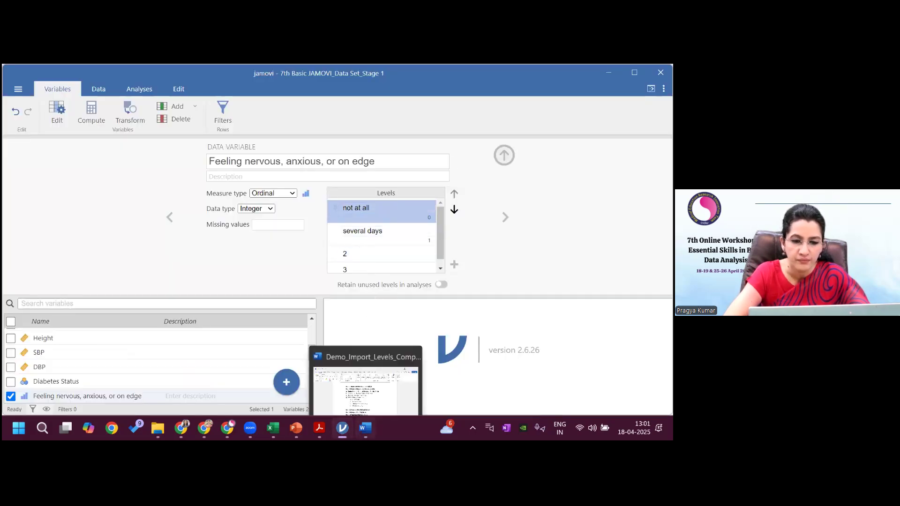
left_click(370, 380)
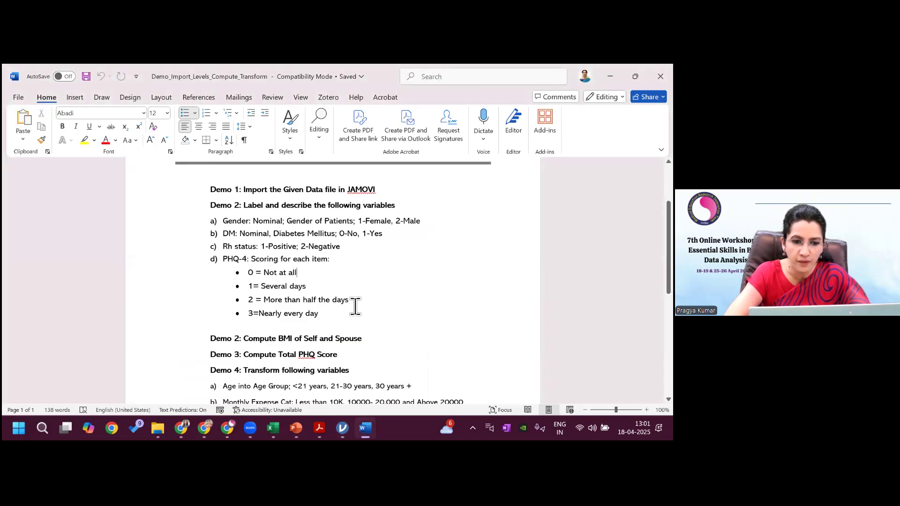
left_click_drag(355, 306, 270, 301)
key("ctrl+c")
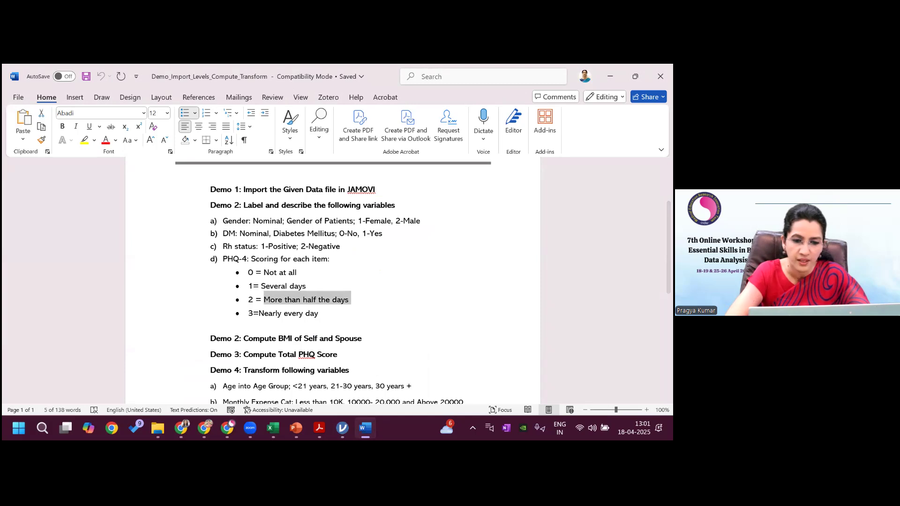
mouse_move(343, 428)
left_click(433, 366)
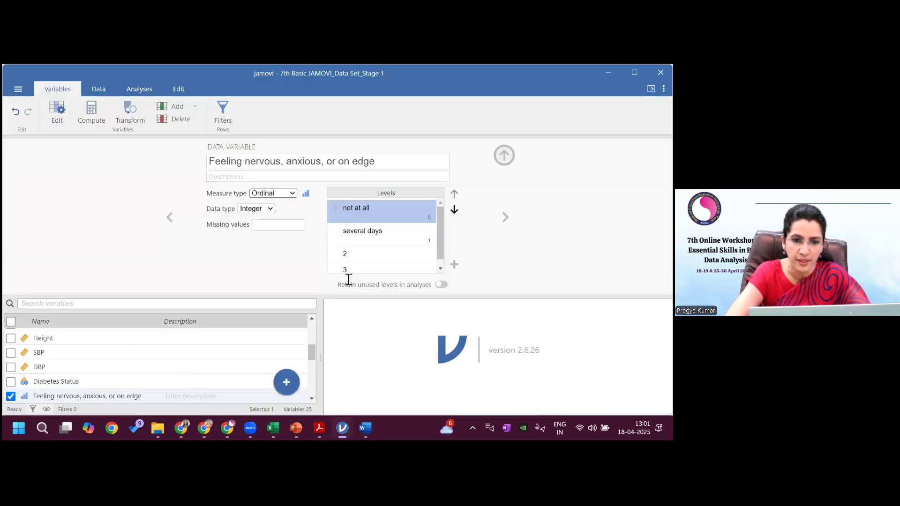
left_click(351, 255)
key("ctrl+v")
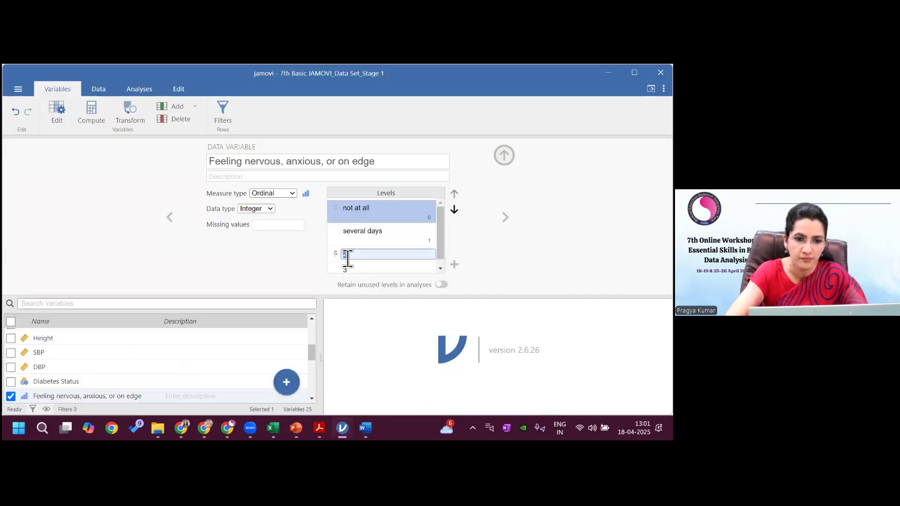
Take "Nearly every day" from the Word document's scoring list and use it in jamovi as the label of level 3
mouse_move(366, 428)
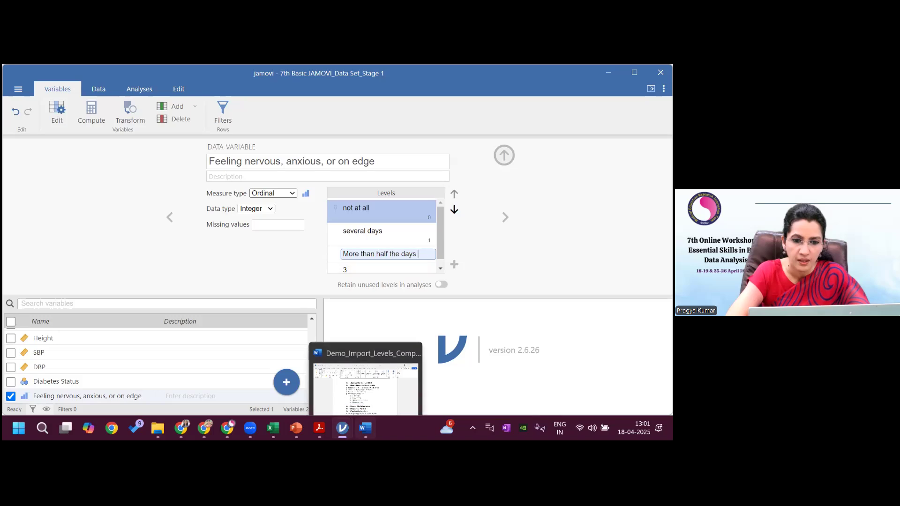
left_click(374, 341)
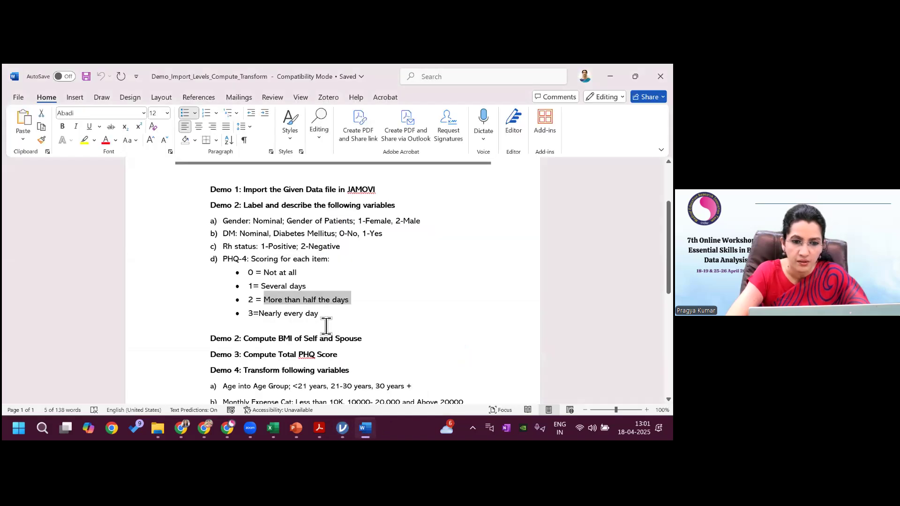
left_click_drag(319, 314, 272, 323)
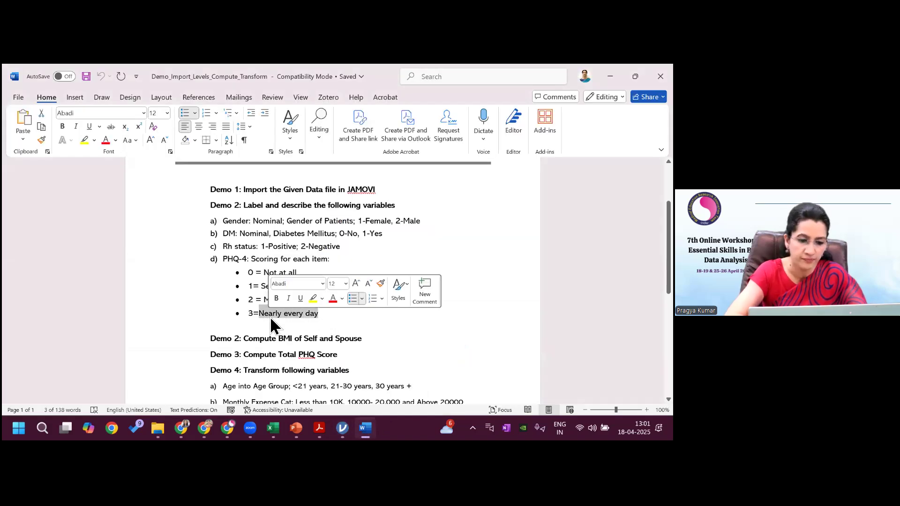
mouse_move(342, 428)
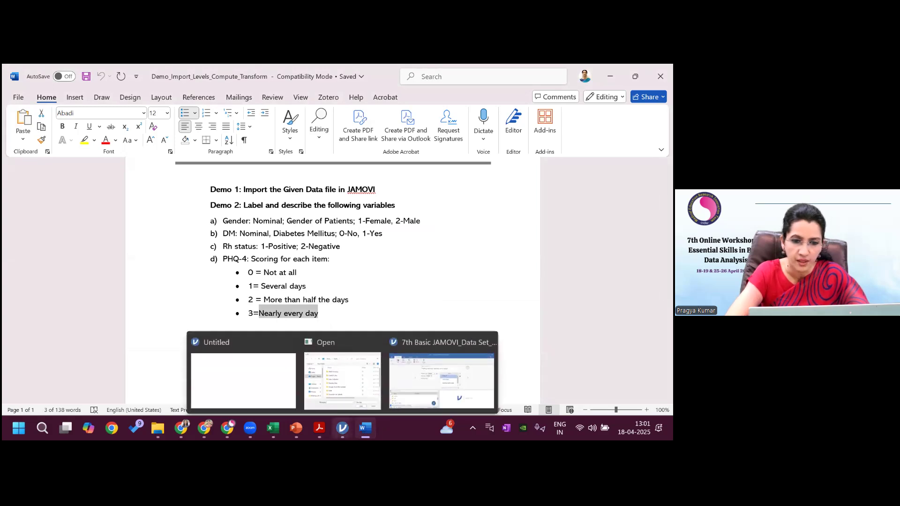
left_click(413, 379)
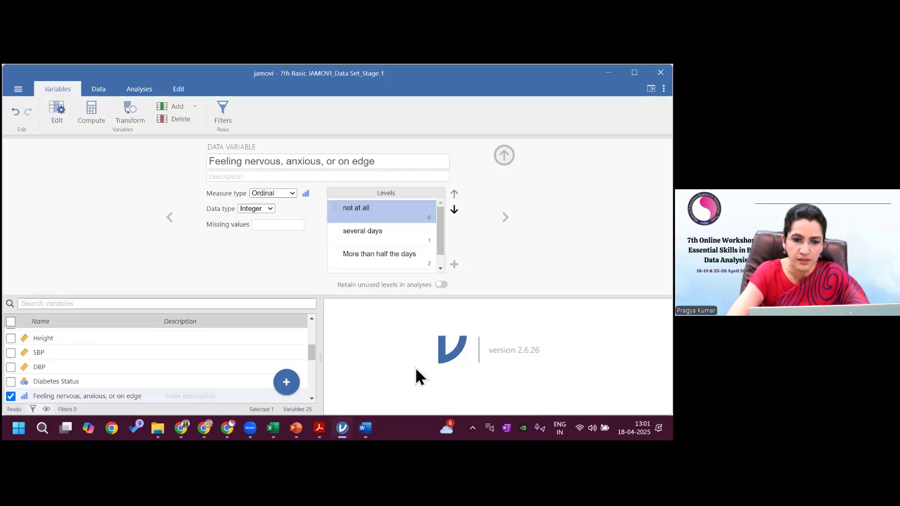
left_click(441, 268)
left_click(355, 262)
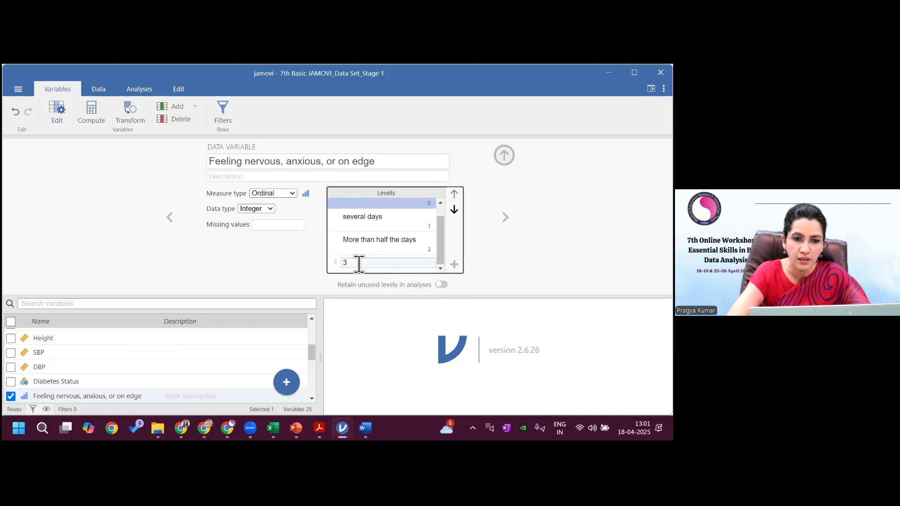
double_click(350, 263)
type("Nearly every day")
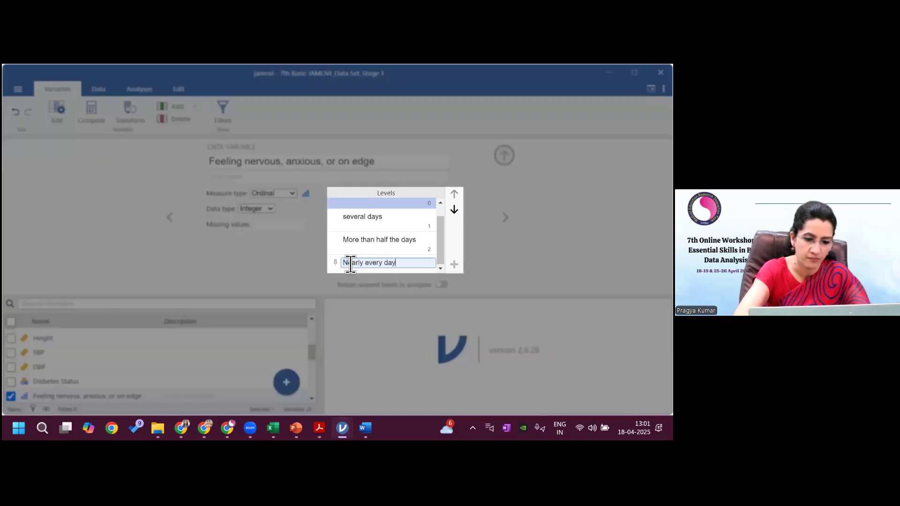
key("Return")
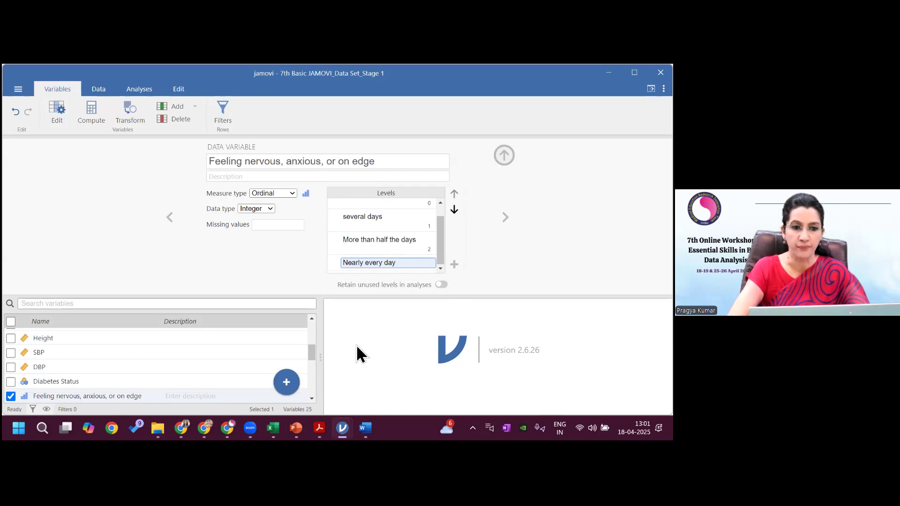
Select only the three remaining PHQ-4 variables together: Not being able to stop or control worrying, Feeling down, and Little interest or pleasure
left_click_drag(309, 356, 309, 362)
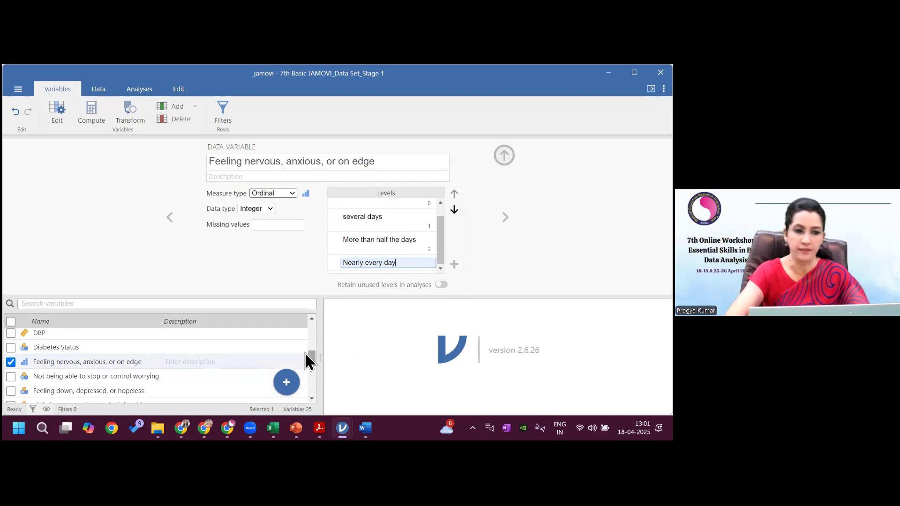
left_click(11, 378)
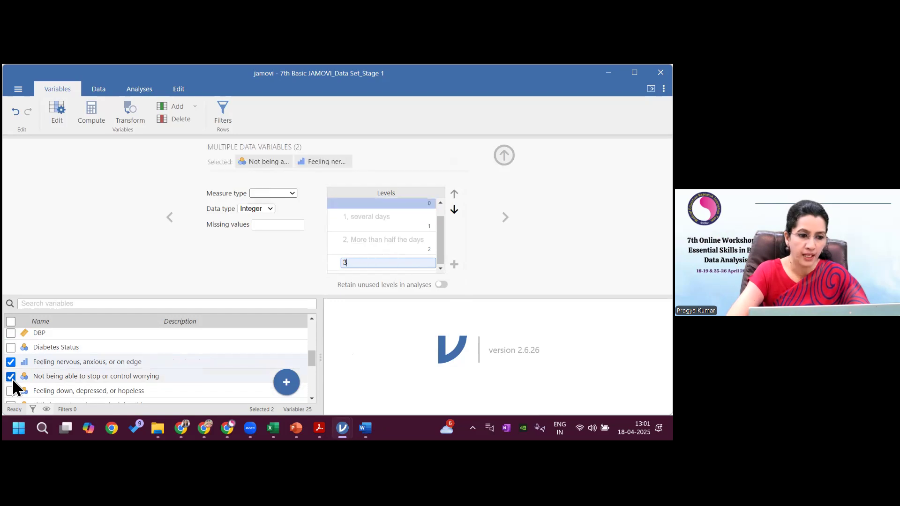
left_click(11, 362)
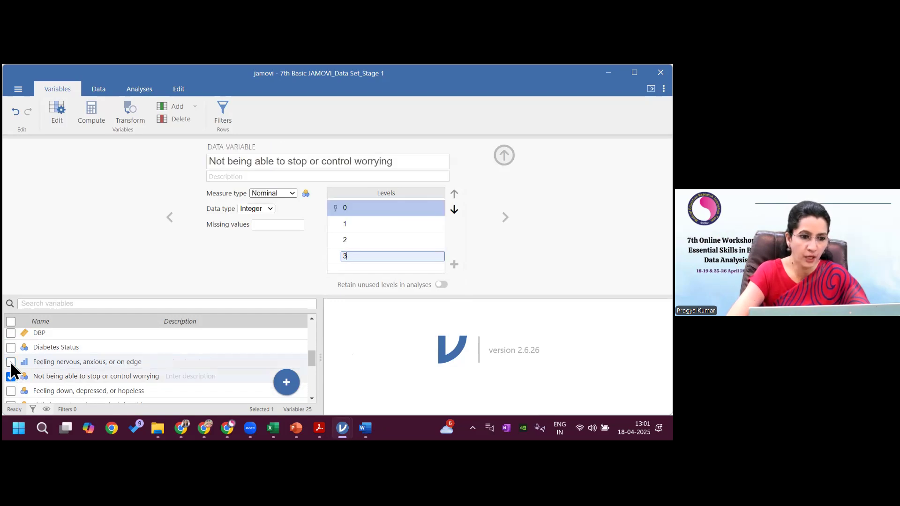
left_click(11, 392)
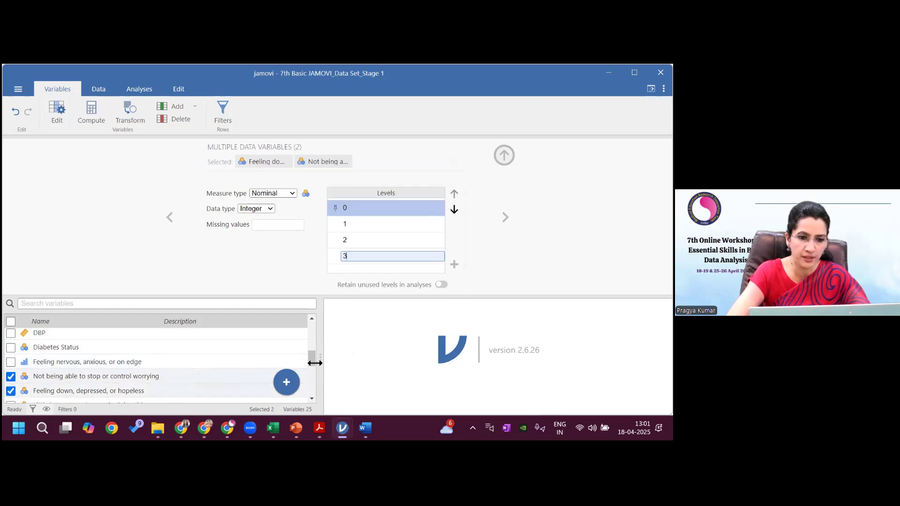
scroll(316, 361, "down", 1)
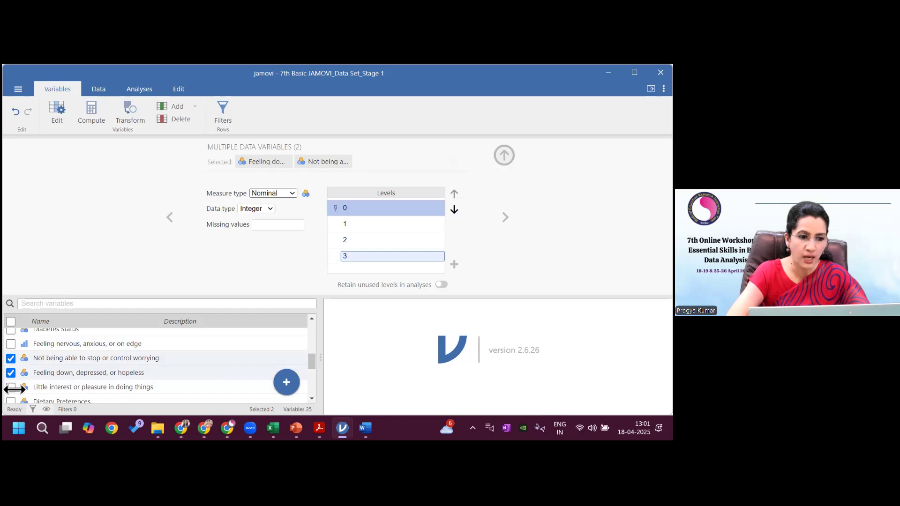
left_click(10, 388)
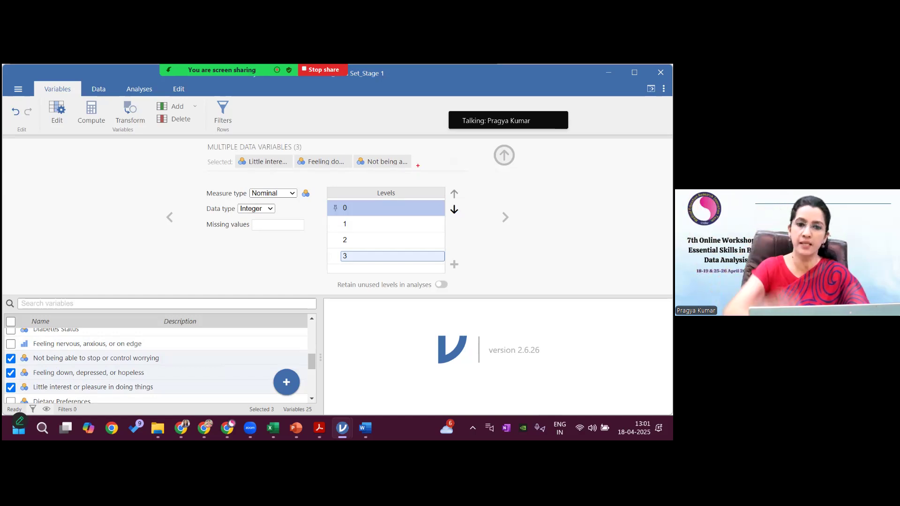
Circle the names of the three selected variables with the annotation pen, and clear the marks
left_click_drag(366, 147, 263, 150)
left_click_drag(298, 179, 419, 154)
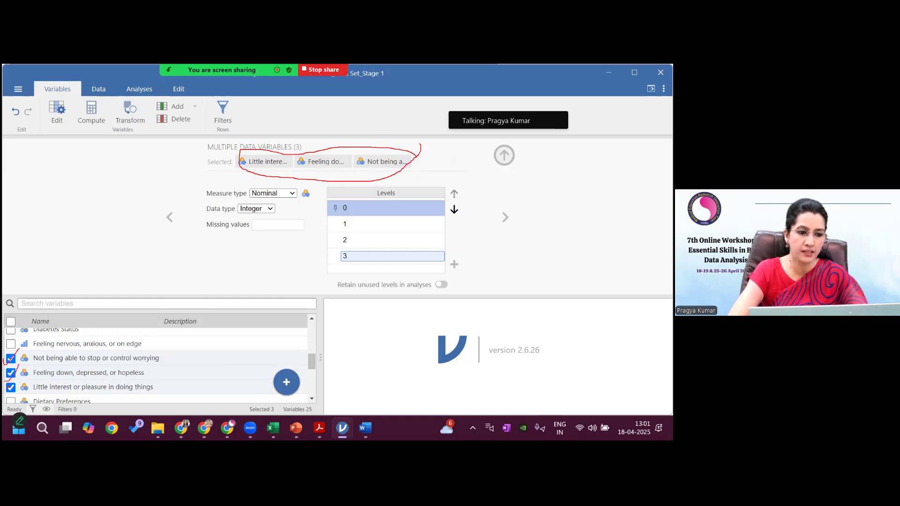
key("Escape")
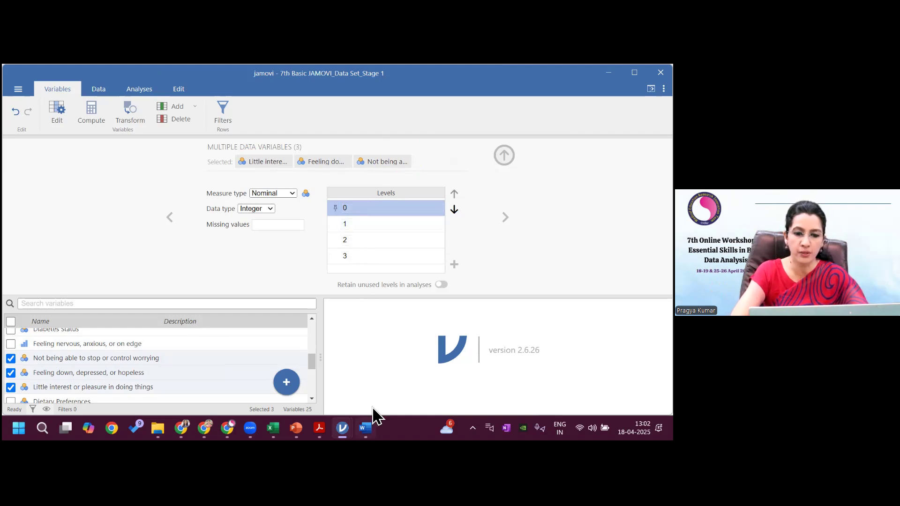
Copy "Not at all" from the Word document's PHQ-4 scoring list and use it in jamovi as the label of level 0 for the selected variables
left_click(375, 387)
left_click_drag(299, 273, 267, 273)
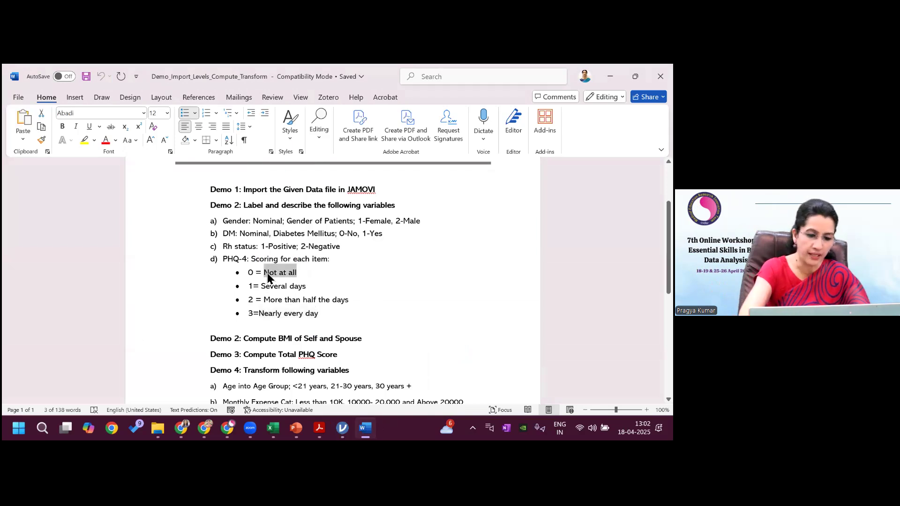
mouse_move(343, 428)
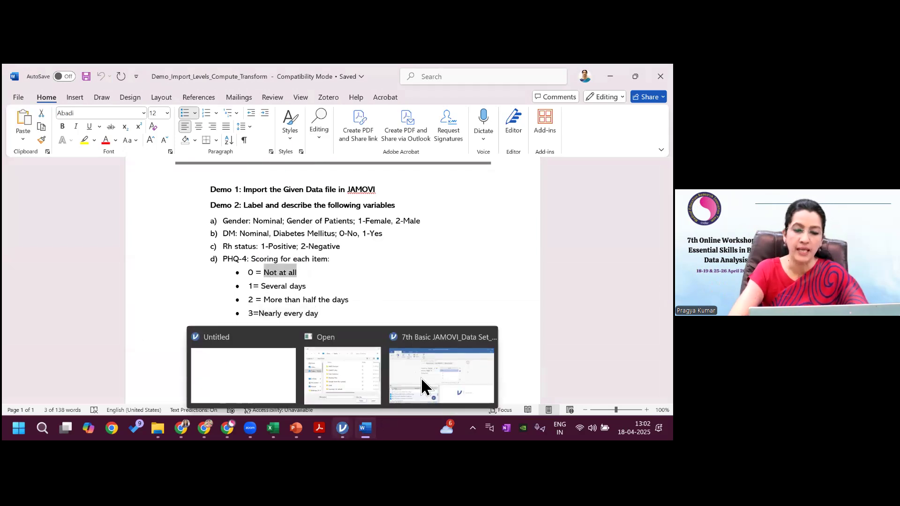
left_click(429, 375)
left_click(346, 209)
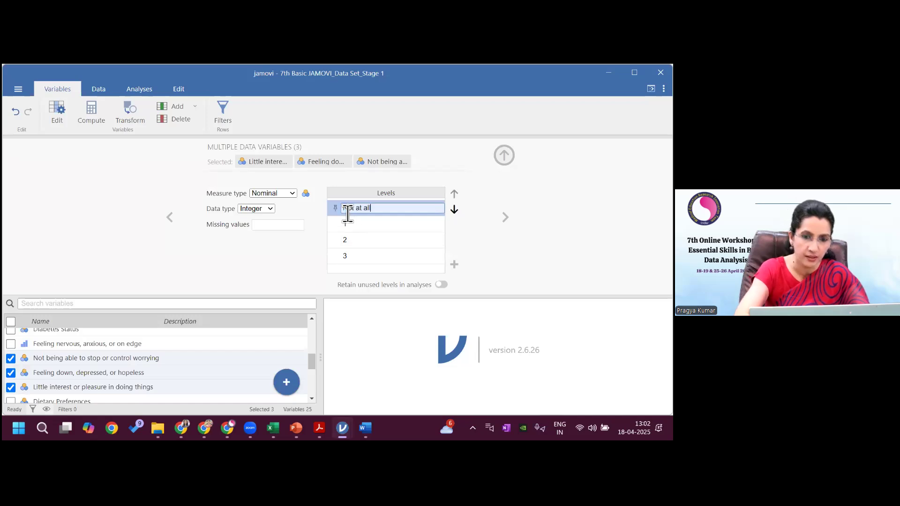
Copy "Several days" from the Word document and use it in jamovi as the label of level 1 for the three variables
left_click(355, 224)
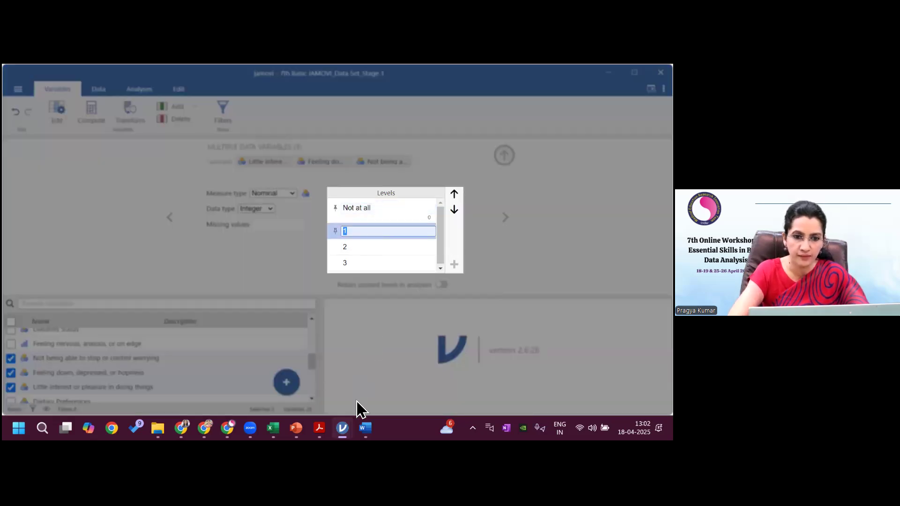
mouse_move(366, 427)
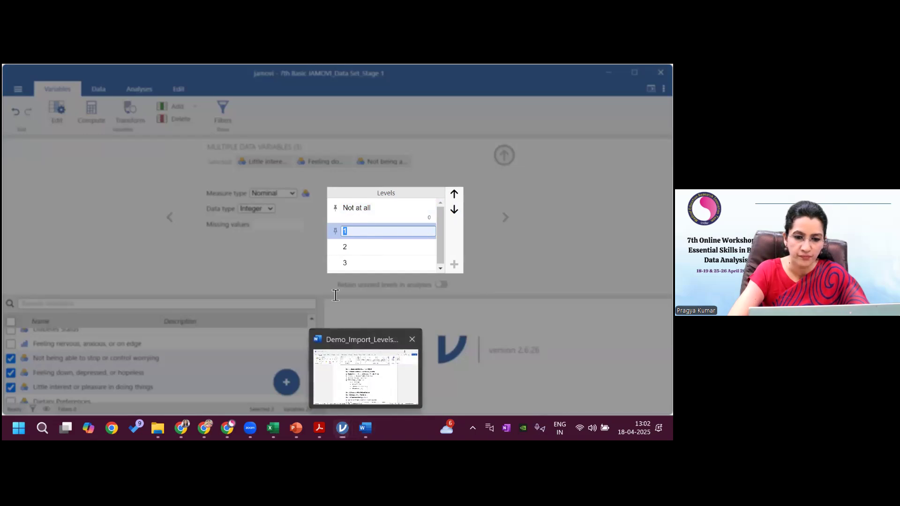
left_click(368, 389)
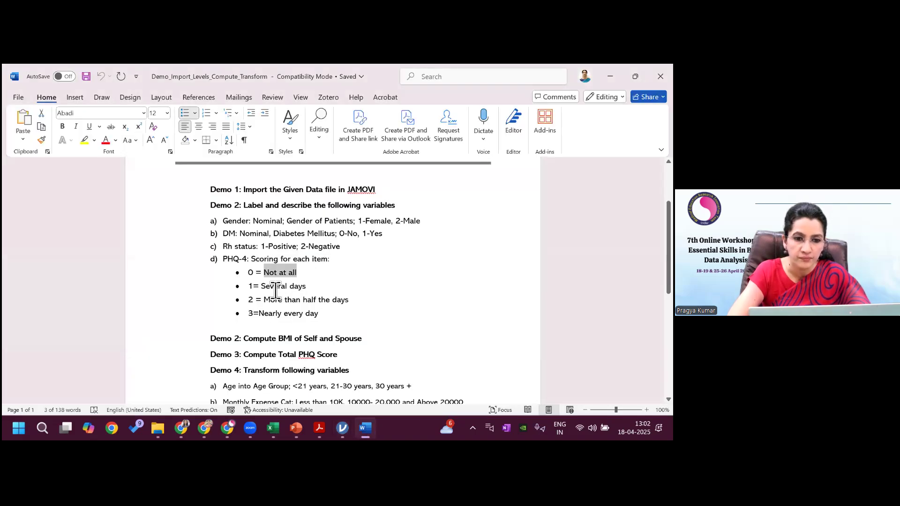
left_click_drag(308, 287, 271, 286)
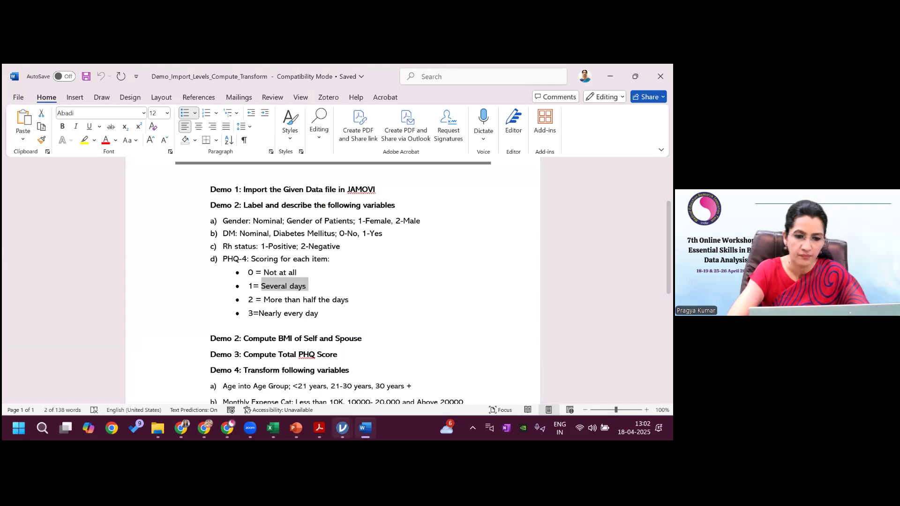
mouse_move(342, 428)
left_click(426, 351)
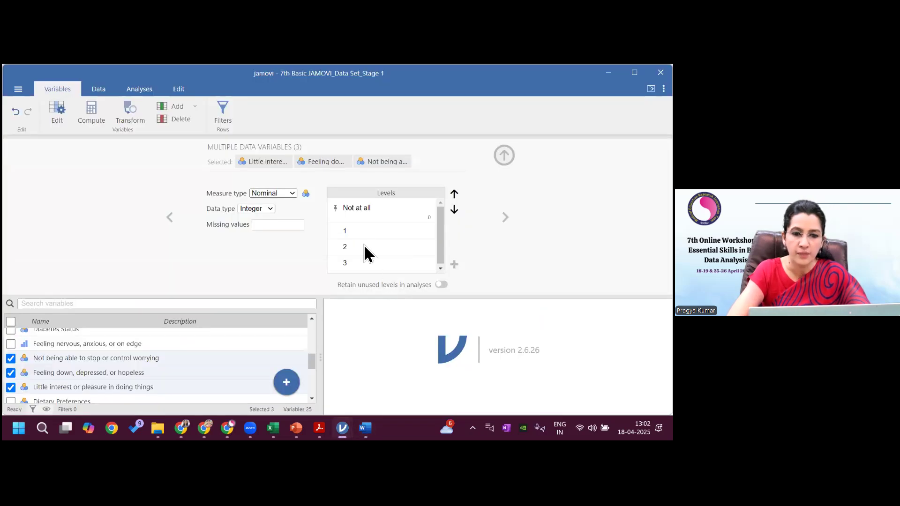
left_click(352, 232)
type("Several days")
Take "More than half the days" from the Word document and use it in jamovi as the label of level 2 for the three variables
left_click(351, 247)
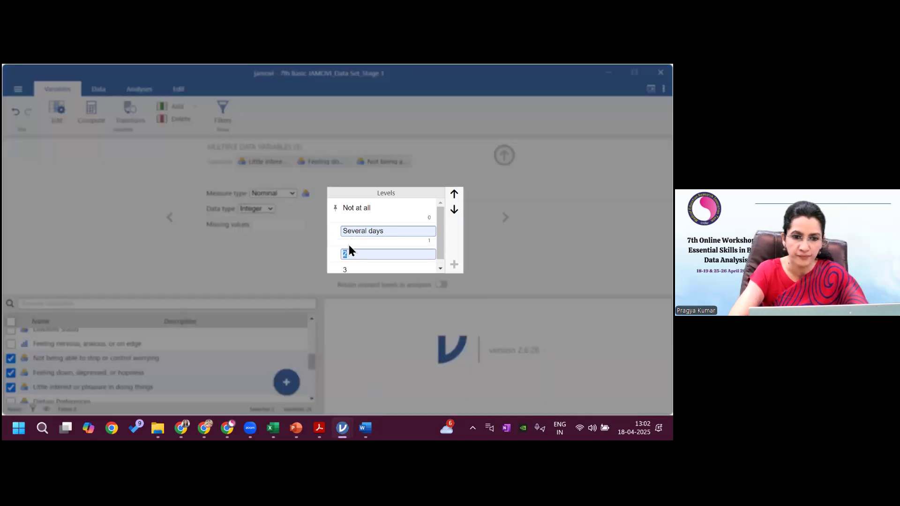
mouse_move(365, 428)
left_click(379, 385)
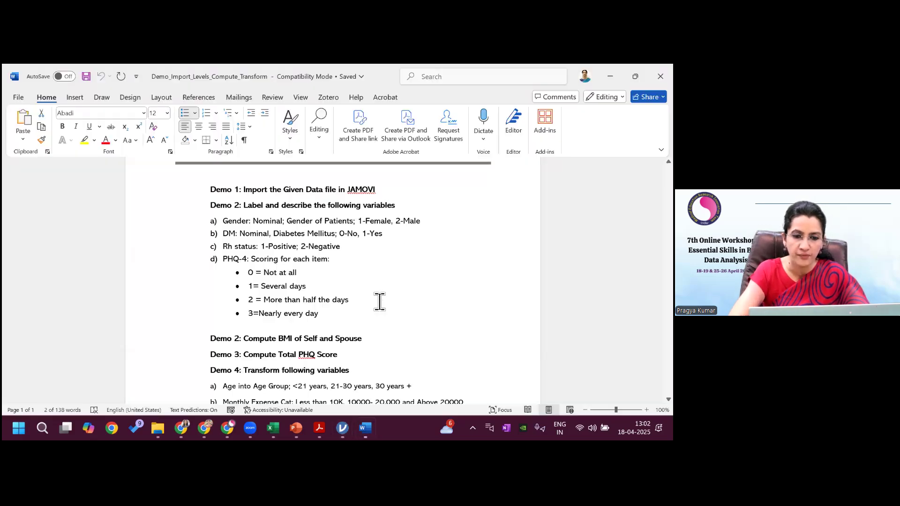
left_click_drag(352, 301, 272, 302)
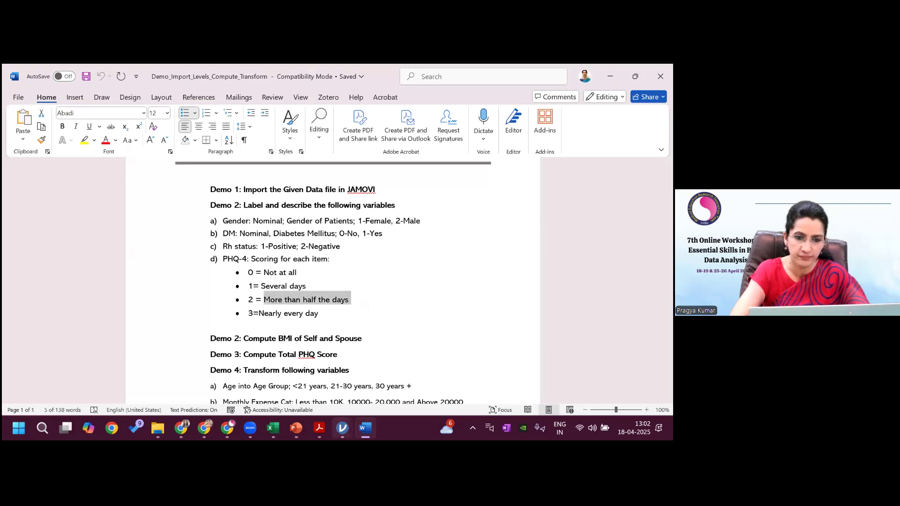
mouse_move(342, 428)
left_click(415, 374)
left_click(358, 259)
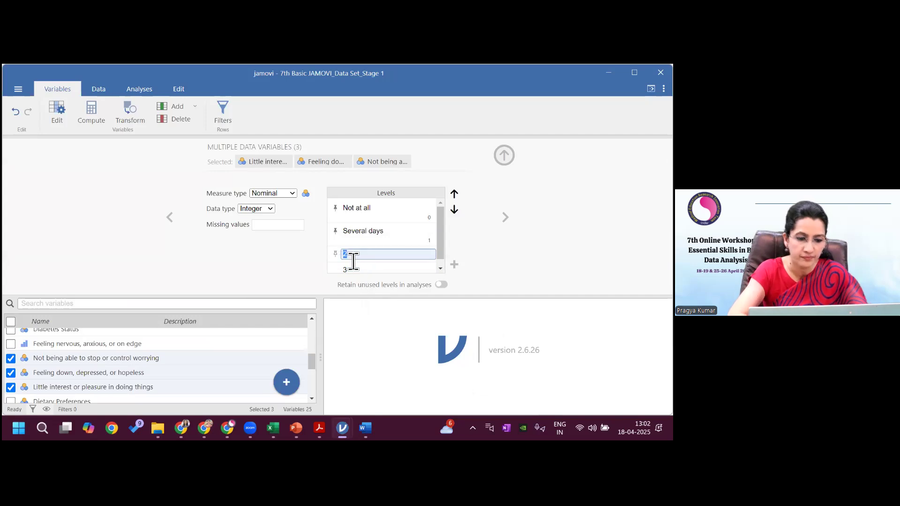
type("More than half the days")
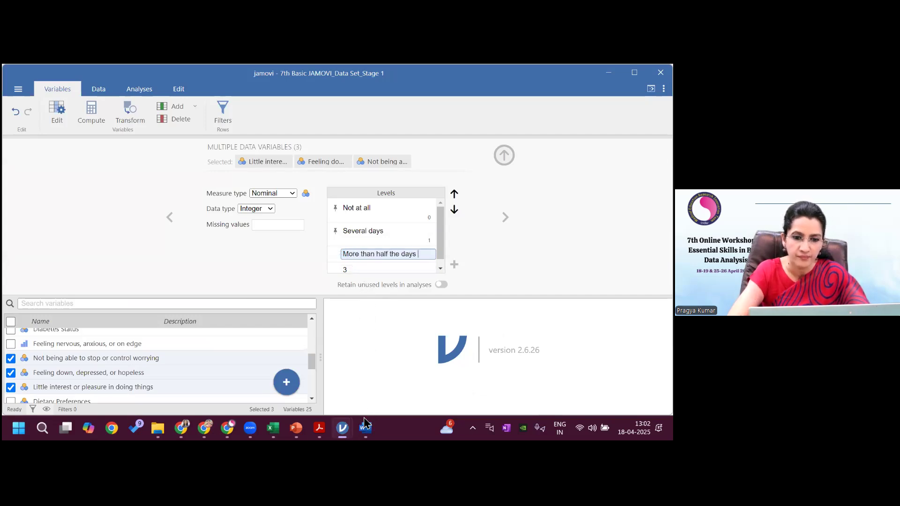
mouse_move(365, 426)
key("Return")
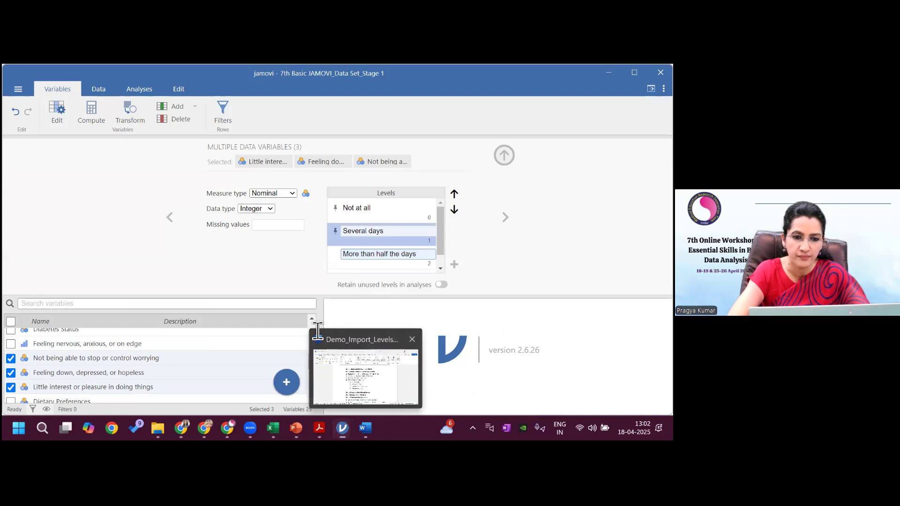
Copy "Nearly every day" from the Word document's scoring list and bring level 3 into view in jamovi
left_click(318, 331)
left_click_drag(318, 316, 269, 321)
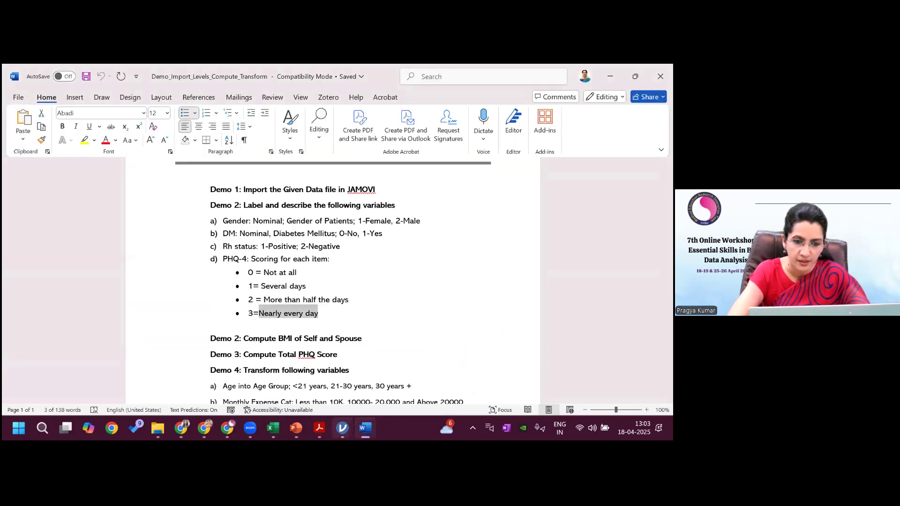
mouse_move(342, 428)
left_click(409, 371)
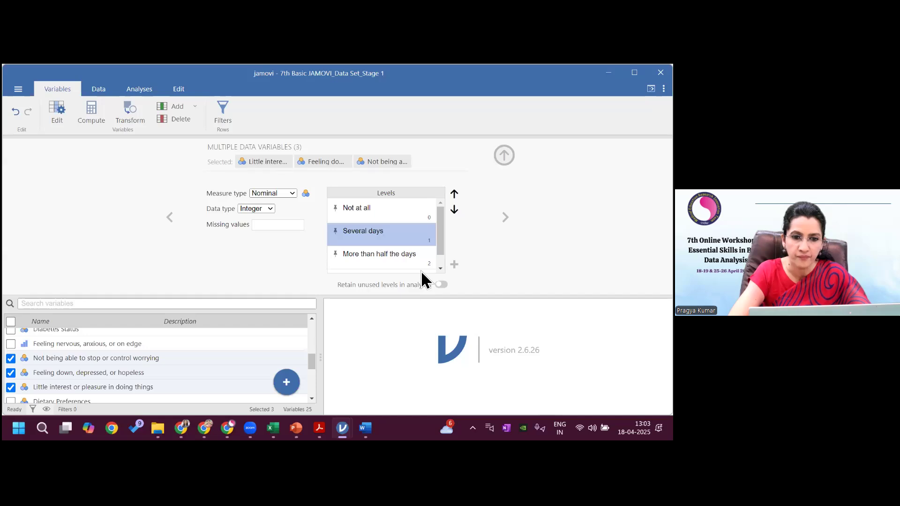
left_click(440, 268)
Try to label level 3 as "Nearly every day", and deselect and reselect Little interest or pleasure in doing things
left_click(360, 263)
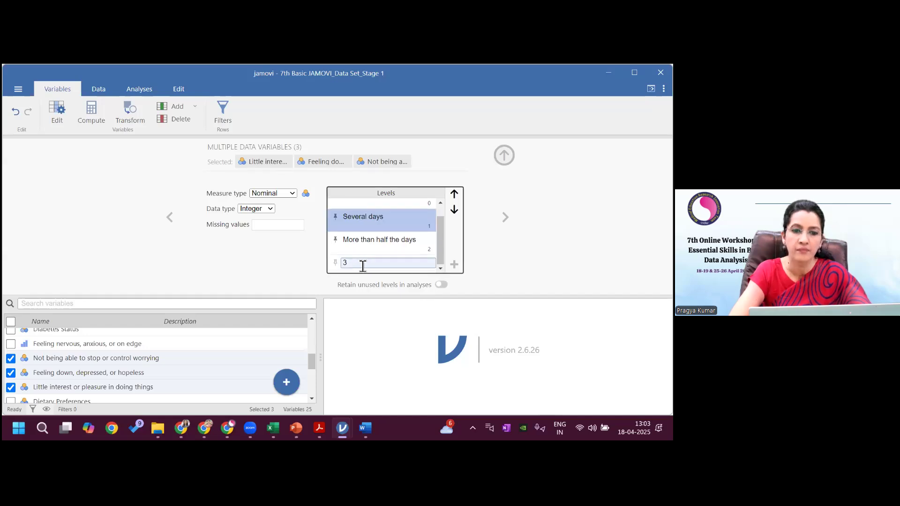
double_click(356, 270)
type("Nearly every day")
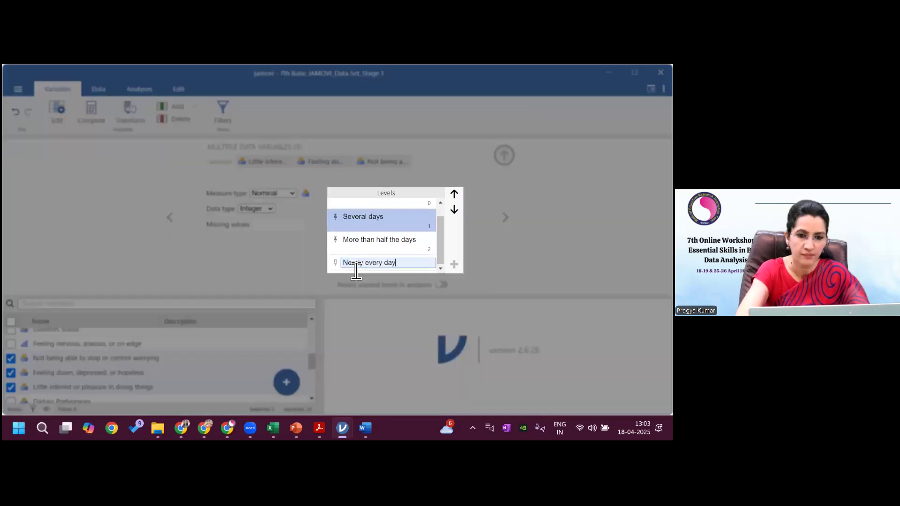
key("Return")
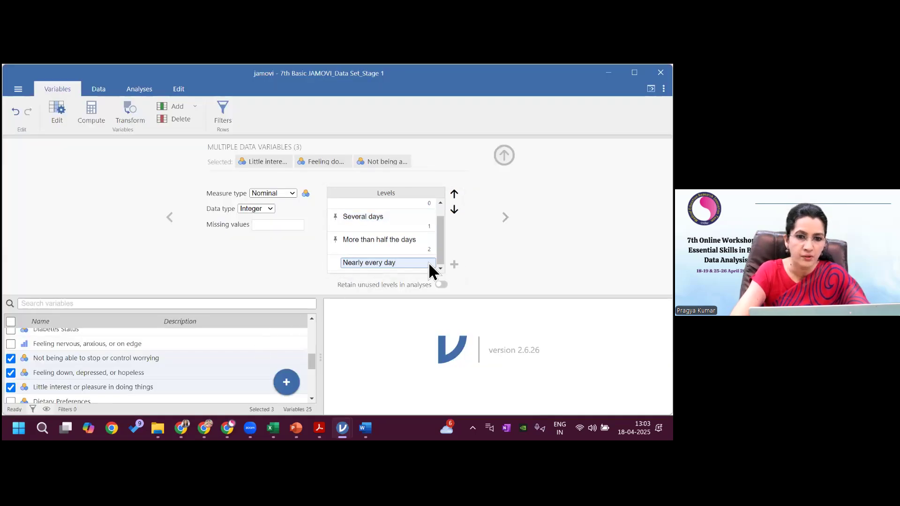
left_click(13, 390)
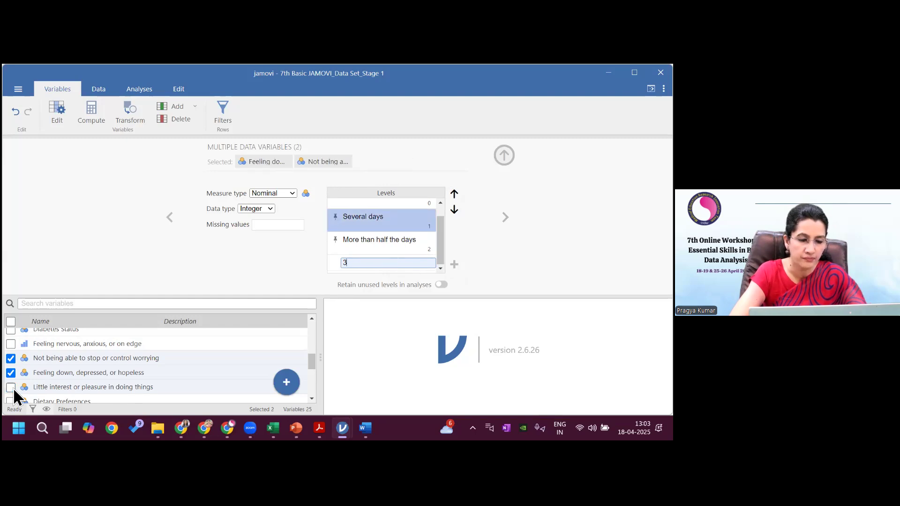
left_click(11, 389)
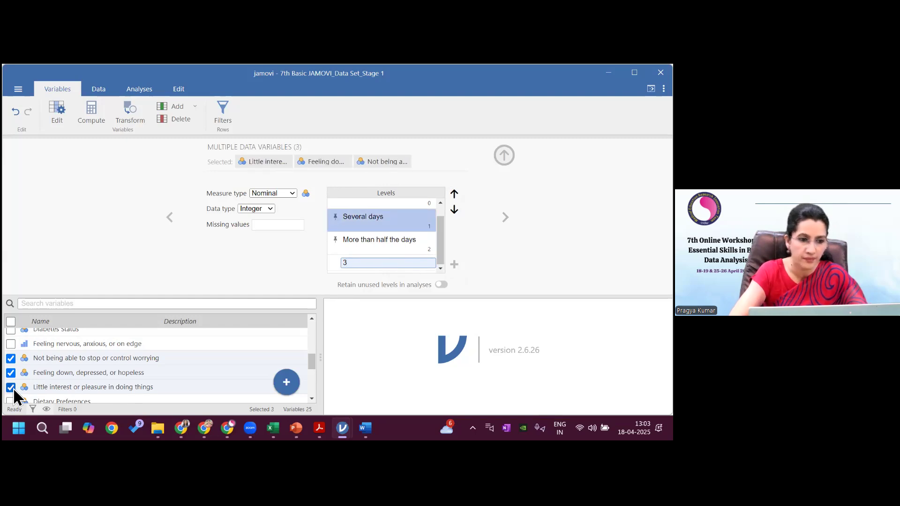
Set the label of level 3 to "Nearly every day" for the three selected PHQ-4 variables
double_click(347, 266)
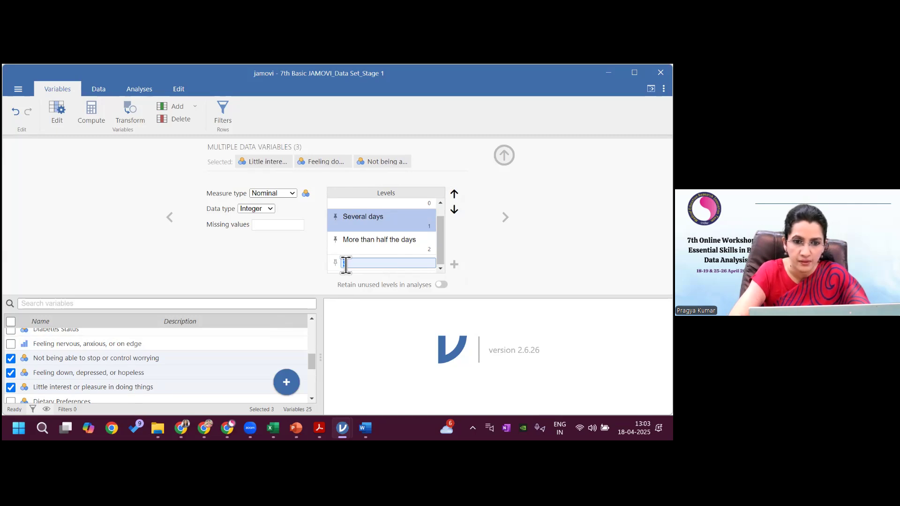
type("Nearly every day")
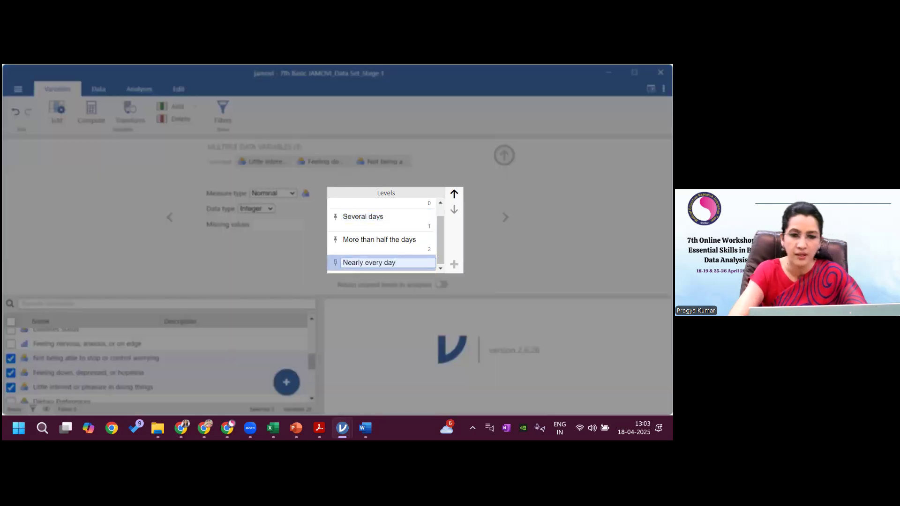
key("Return")
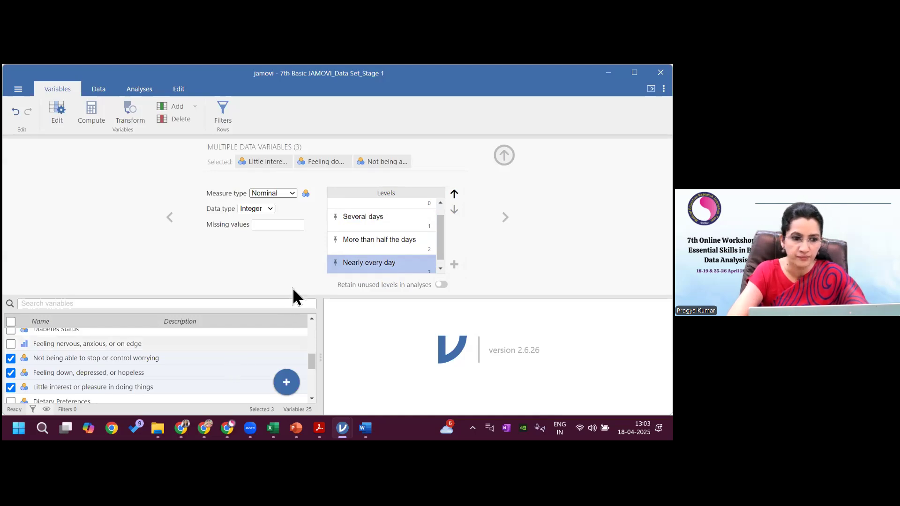
Check the level labels of the three PHQ-4 variables one by one, and close the variable editor
left_click(505, 218)
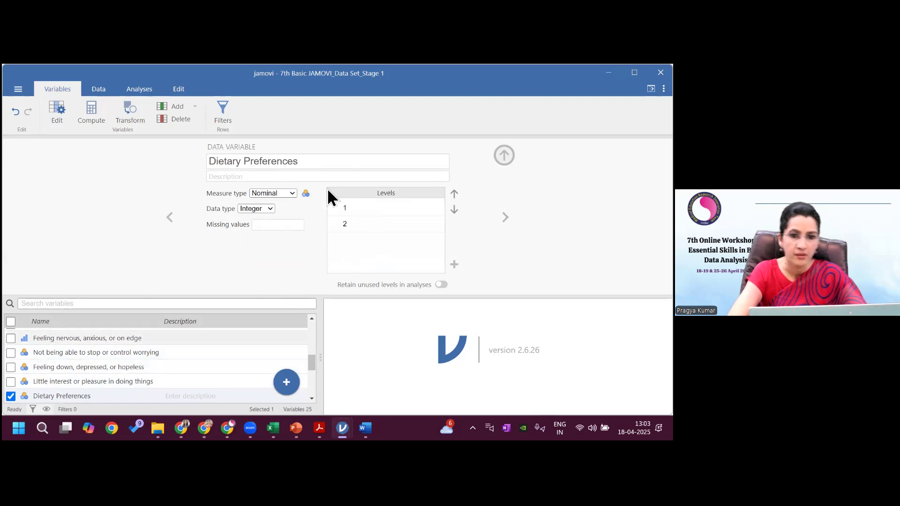
left_click(171, 218)
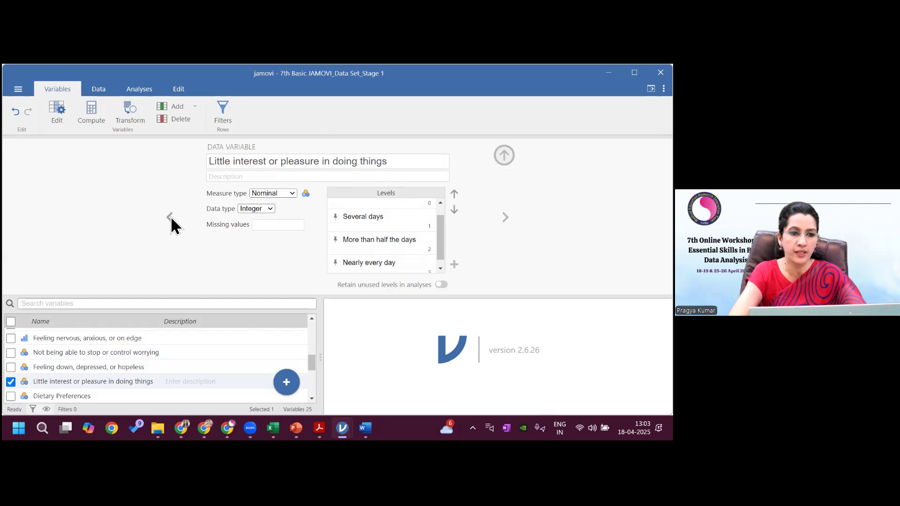
left_click(170, 218)
left_click(172, 221)
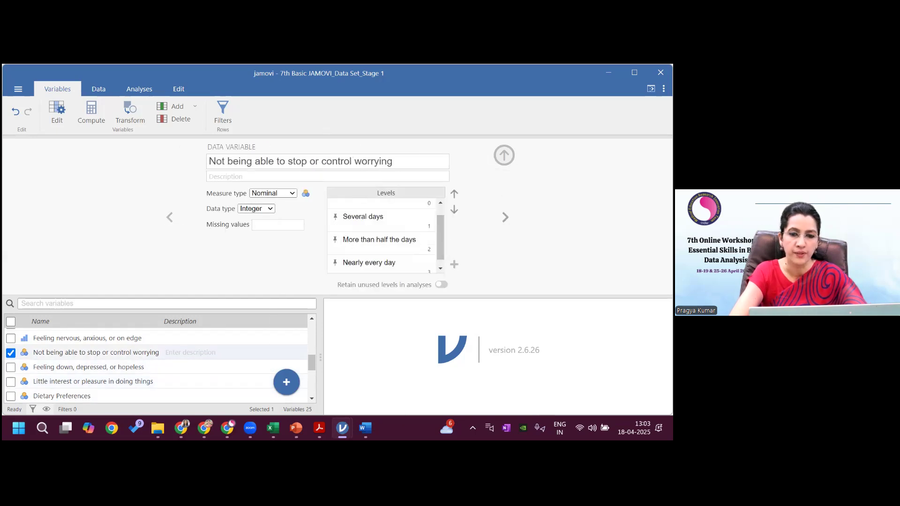
left_click(505, 217)
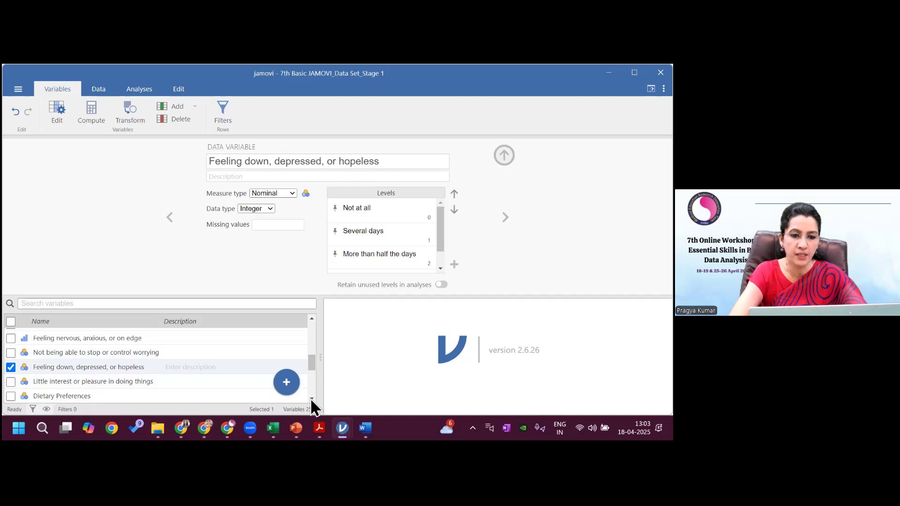
scroll(312, 399, "down", 2)
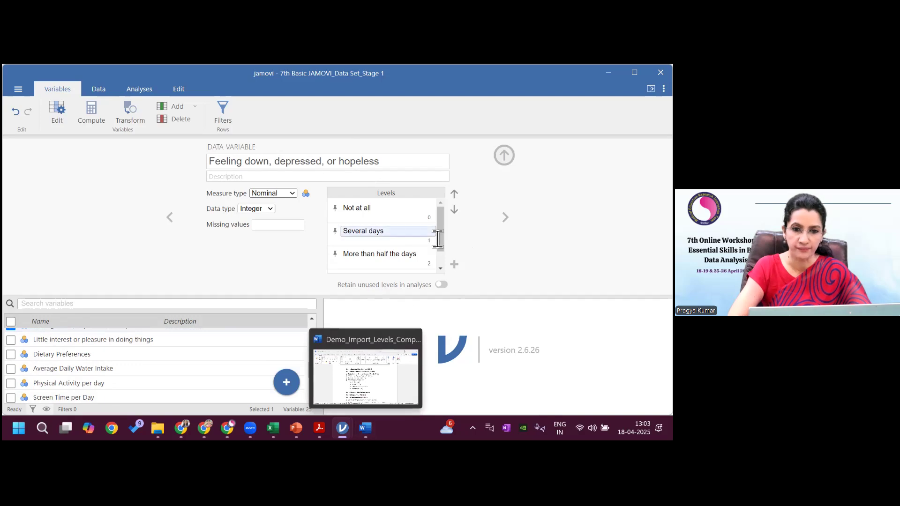
left_click(504, 155)
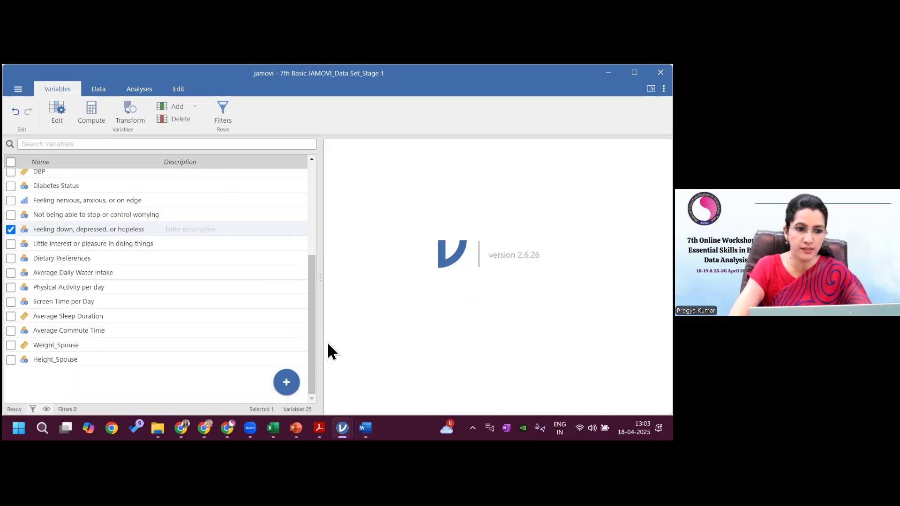
Open the setup of Not being able to stop or control worrying from the data spreadsheet and set its measure type to Ordinal
left_click(98, 90)
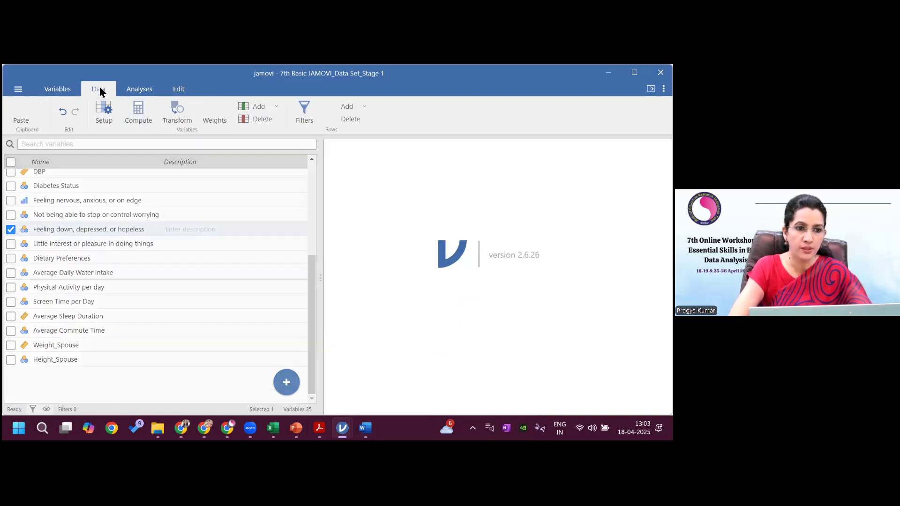
left_click_drag(148, 399, 162, 399)
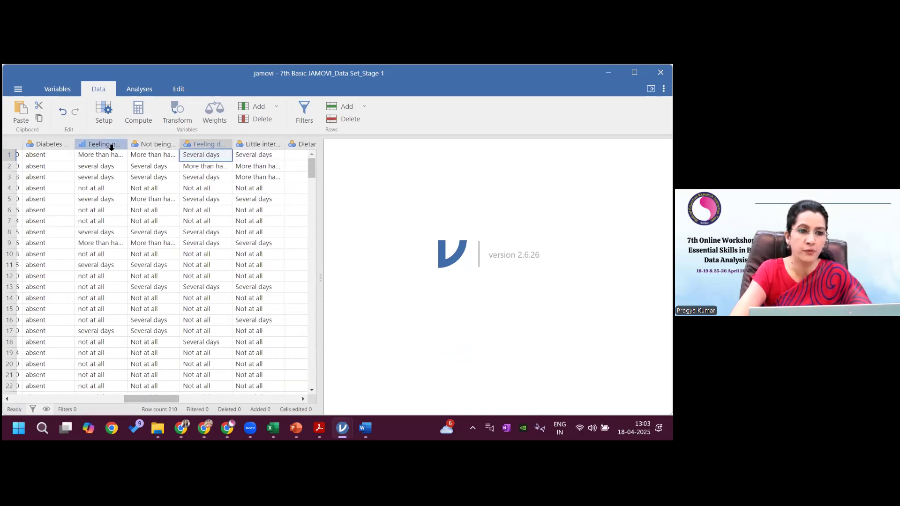
double_click(150, 144)
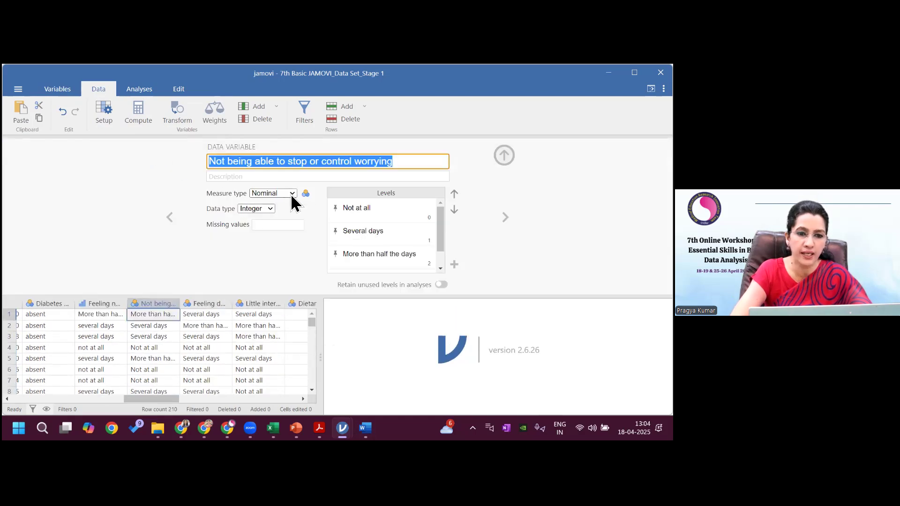
left_click(293, 193)
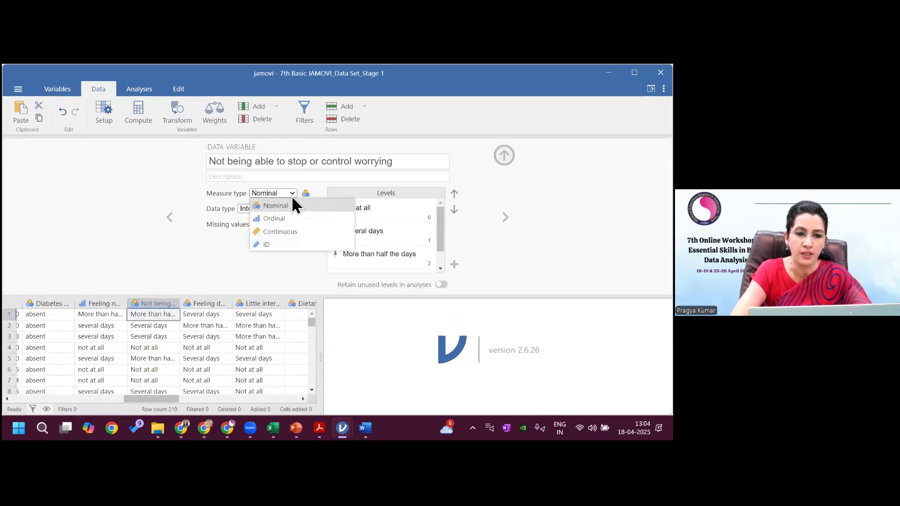
left_click(284, 223)
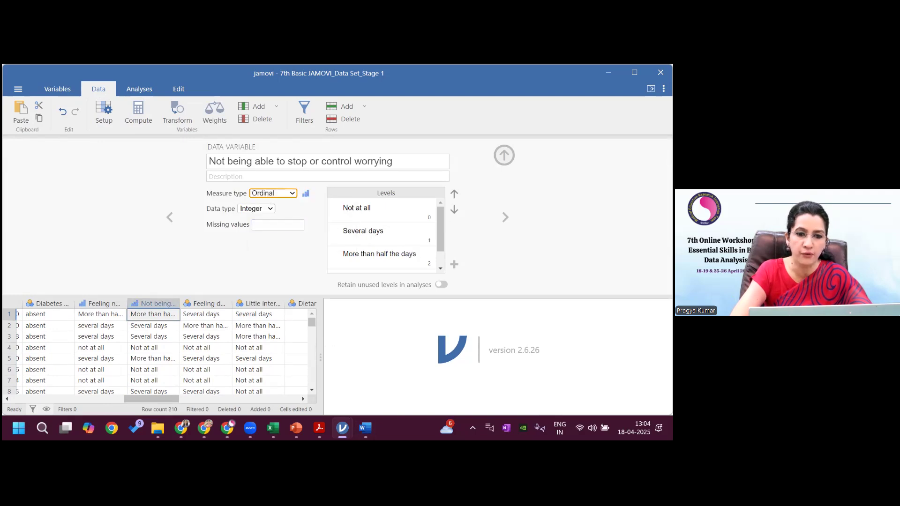
Set the measure type of Feeling down, depressed, or hopeless and Little interest or pleasure in doing things to Ordinal, and close the variable editor
left_click(505, 217)
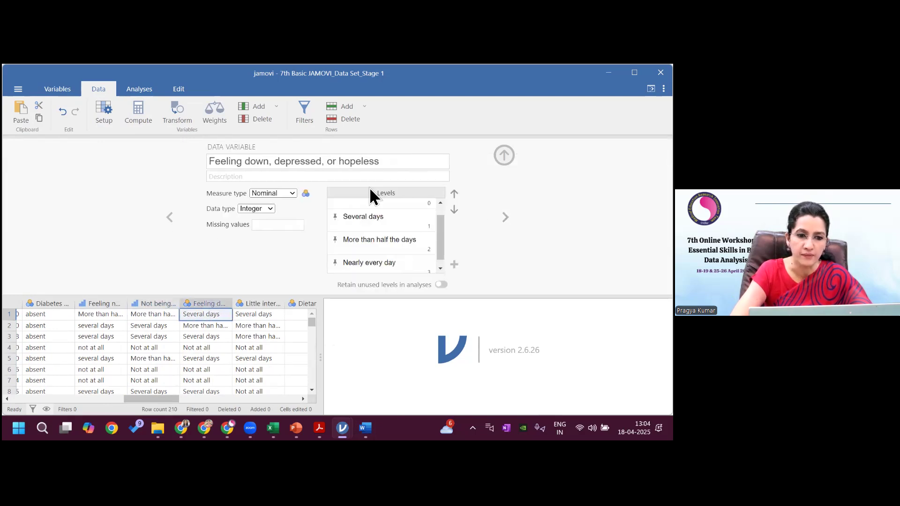
left_click(294, 194)
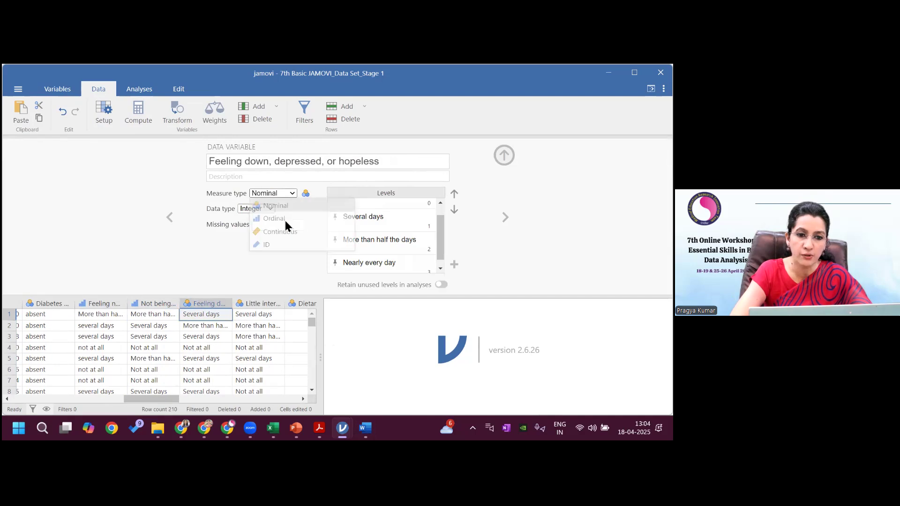
left_click(285, 221)
left_click(505, 217)
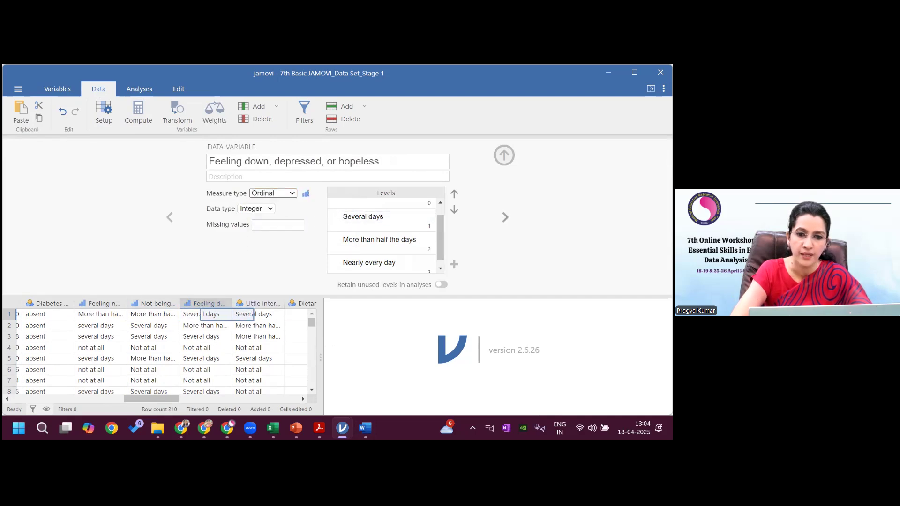
left_click(294, 194)
left_click(281, 220)
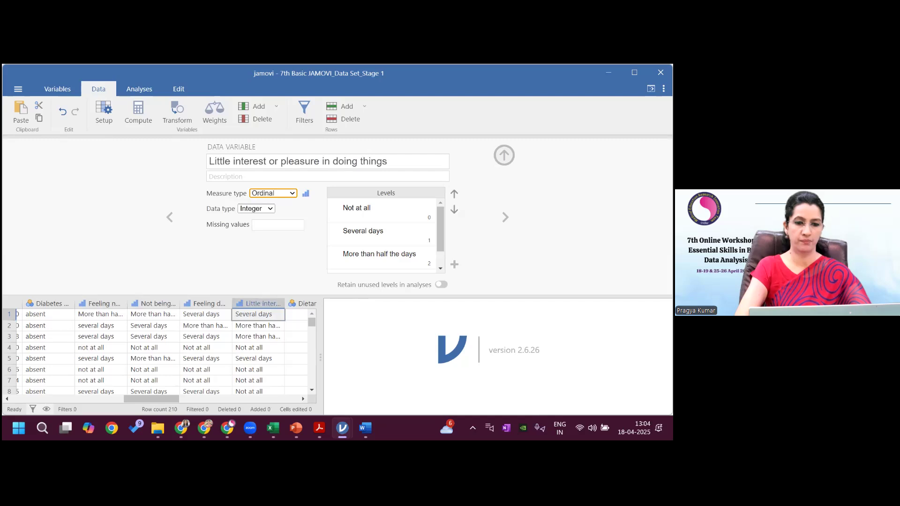
left_click(504, 155)
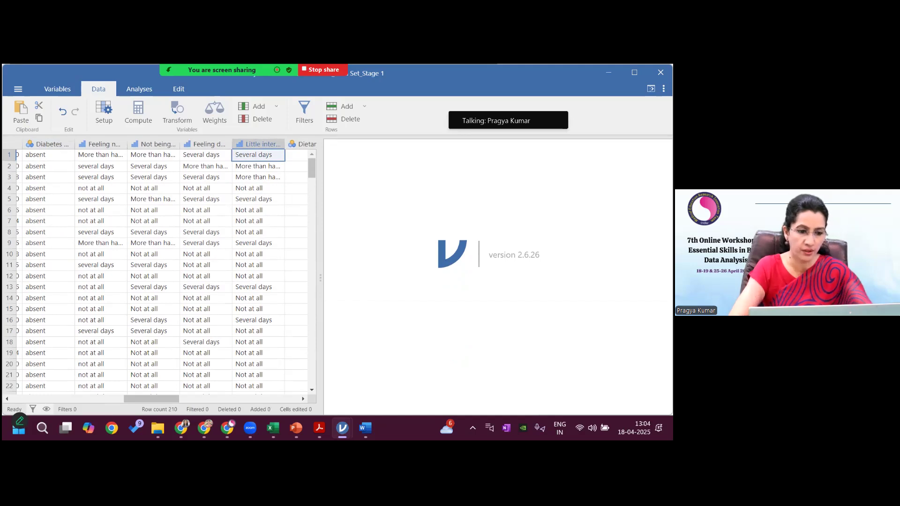
left_click(35, 143)
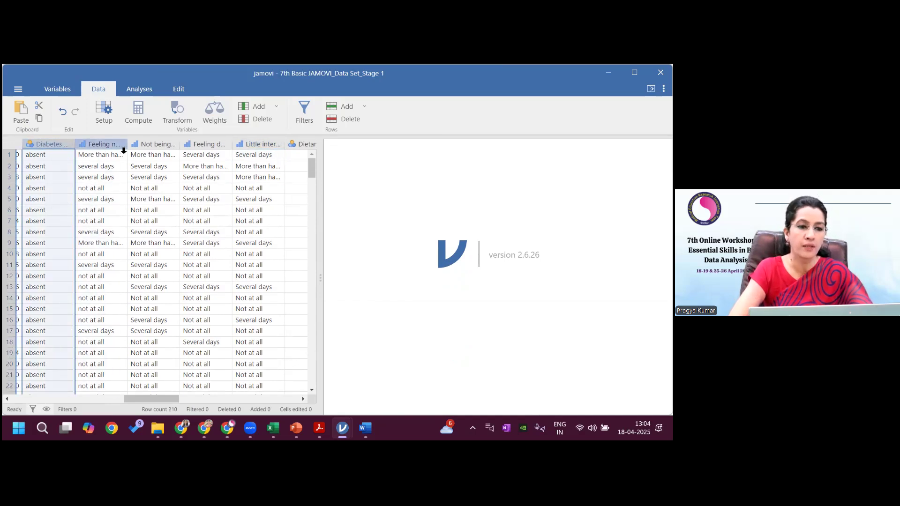
left_click(153, 144)
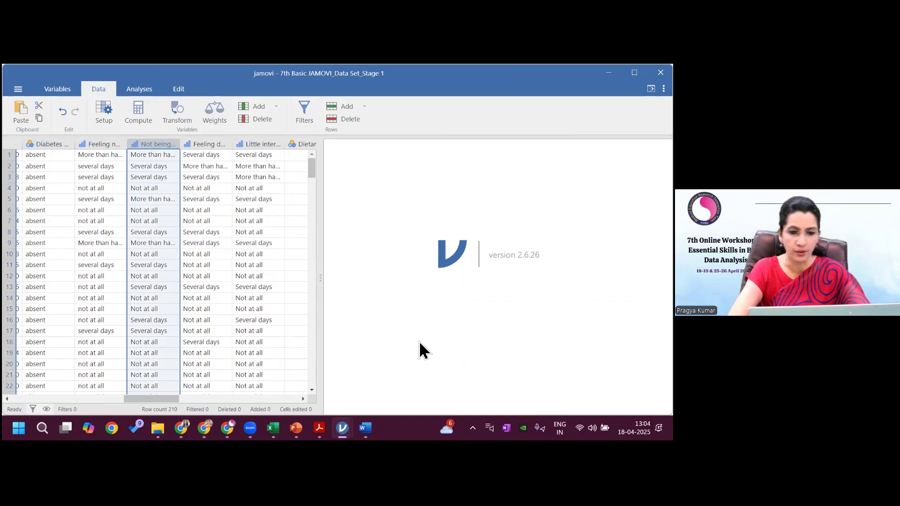
Switch to the Demo_Import_Levels_Compute_Transform document in Word and review the tasks on computing BMI and the total PHQ score
mouse_move(366, 427)
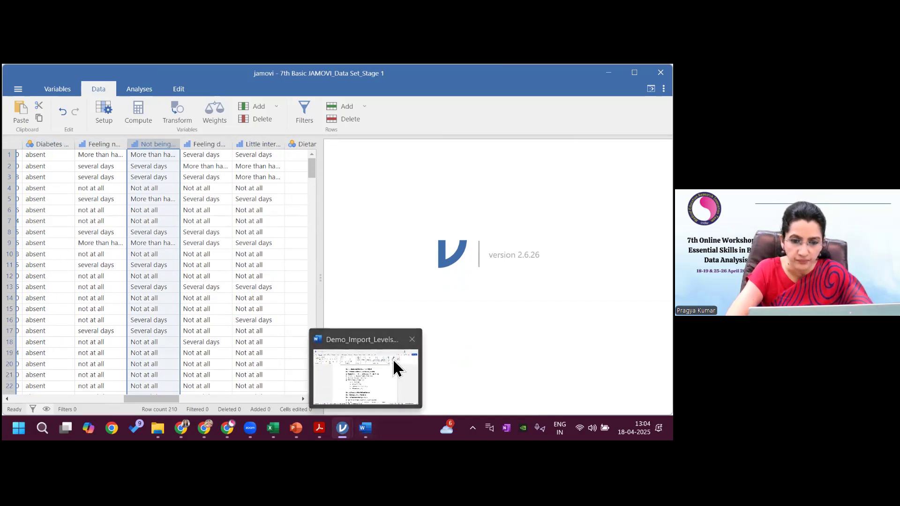
left_click(394, 360)
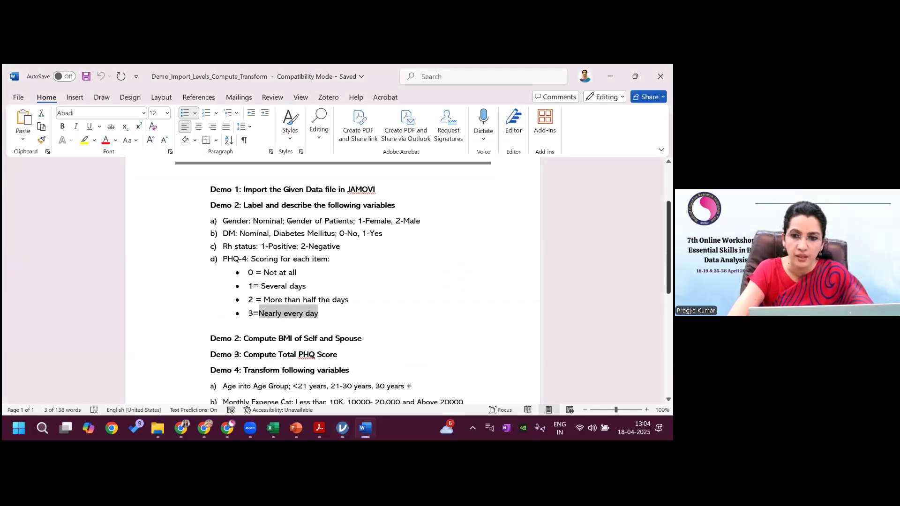
scroll(357, 281, "down", 4)
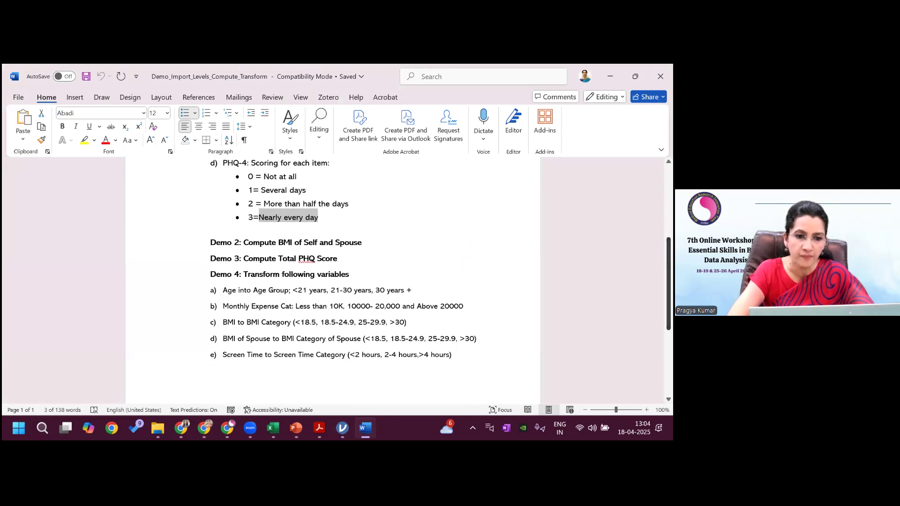
left_click_drag(370, 244, 289, 250)
left_click(387, 259)
left_click(460, 267)
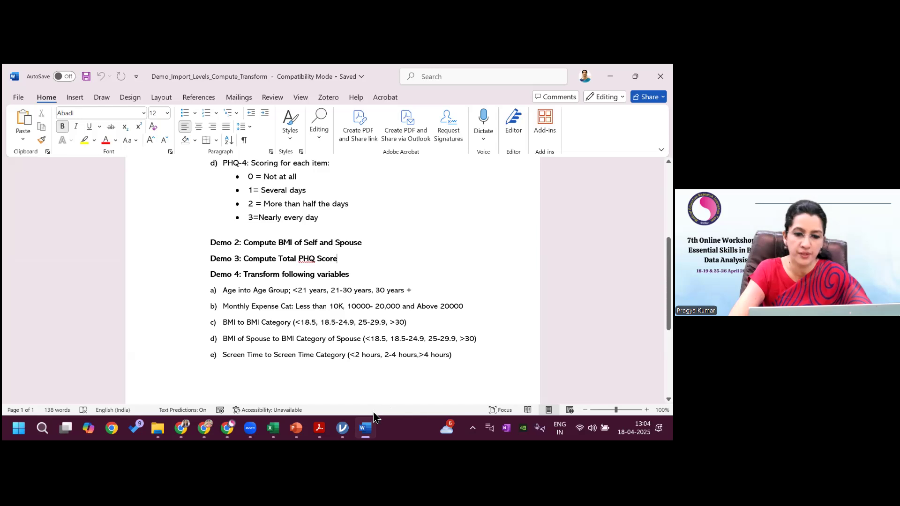
Check the files of the Session_1 folder in File Explorer, and return to the Stage 1 data set in jamovi
mouse_move(342, 427)
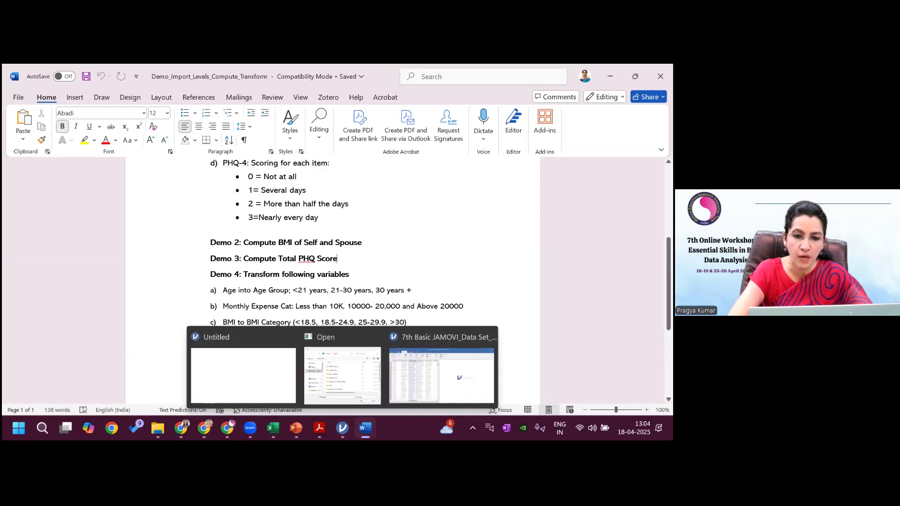
left_click(509, 340)
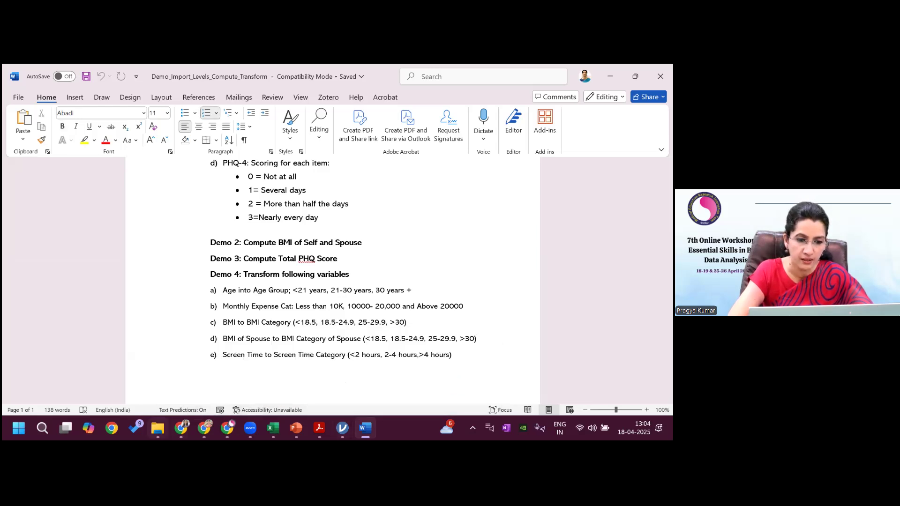
mouse_move(157, 425)
left_click(176, 392)
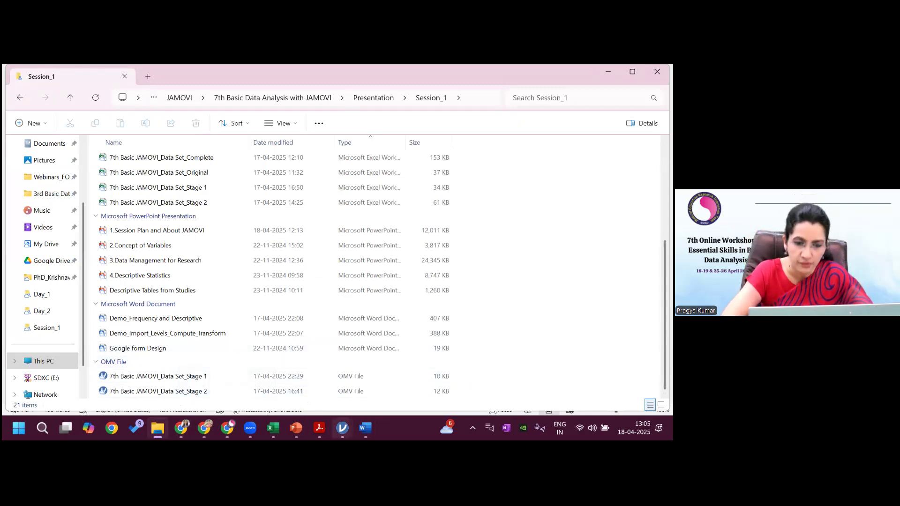
mouse_move(342, 428)
left_click(406, 407)
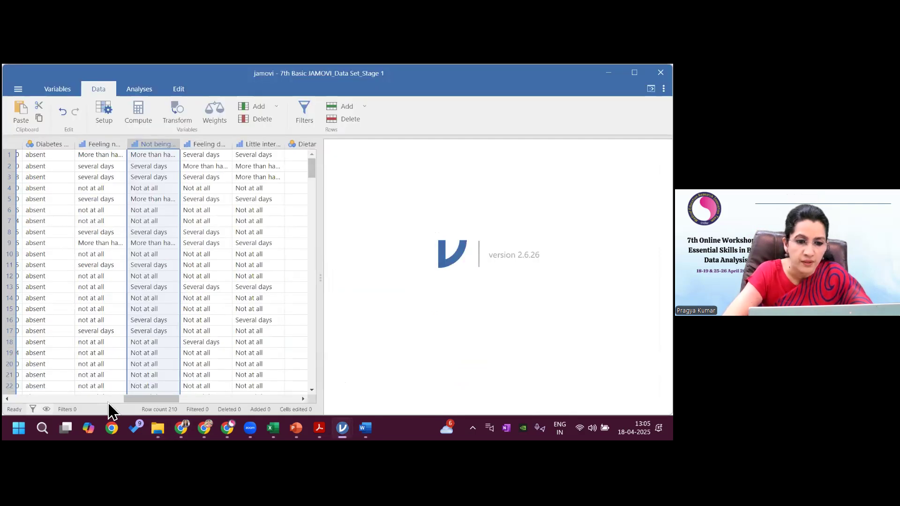
Insert a computed variable after the Height column, name it BMI and describe it as "Body Mass Index"
left_click_drag(144, 399, 99, 398)
left_click(94, 144)
left_click(145, 145)
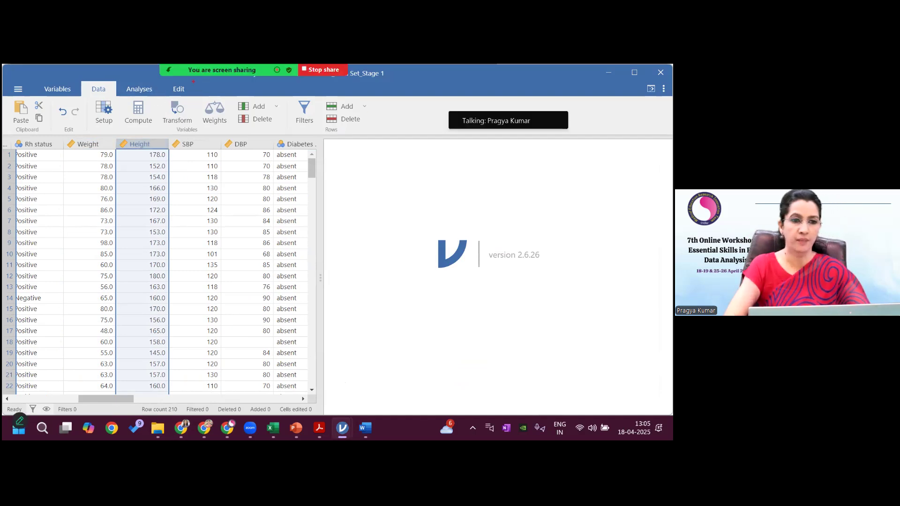
left_click_drag(133, 98, 159, 115)
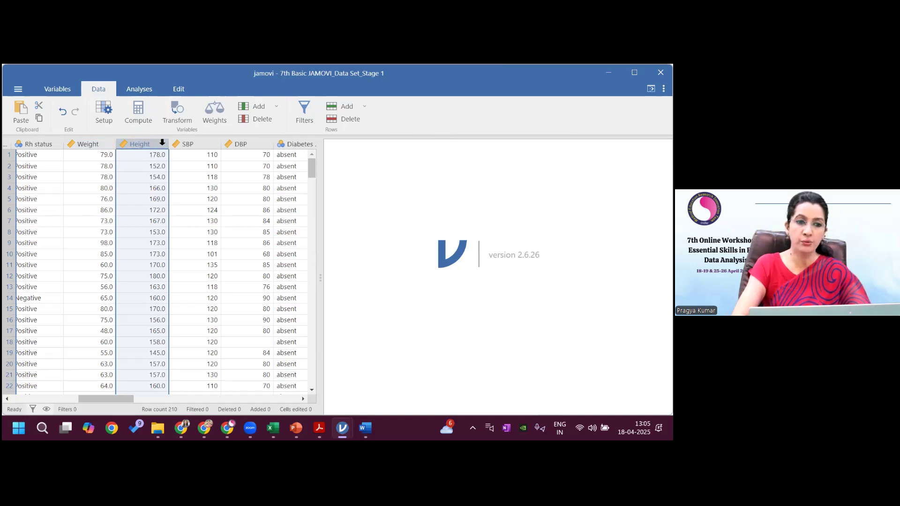
left_click(138, 116)
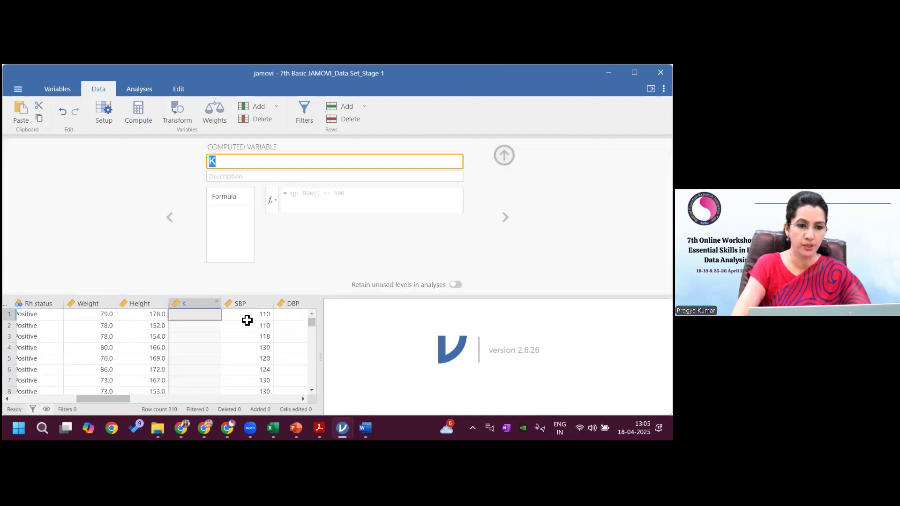
type("BMI")
left_click(227, 182)
left_click(227, 182)
type("Body Mass Index")
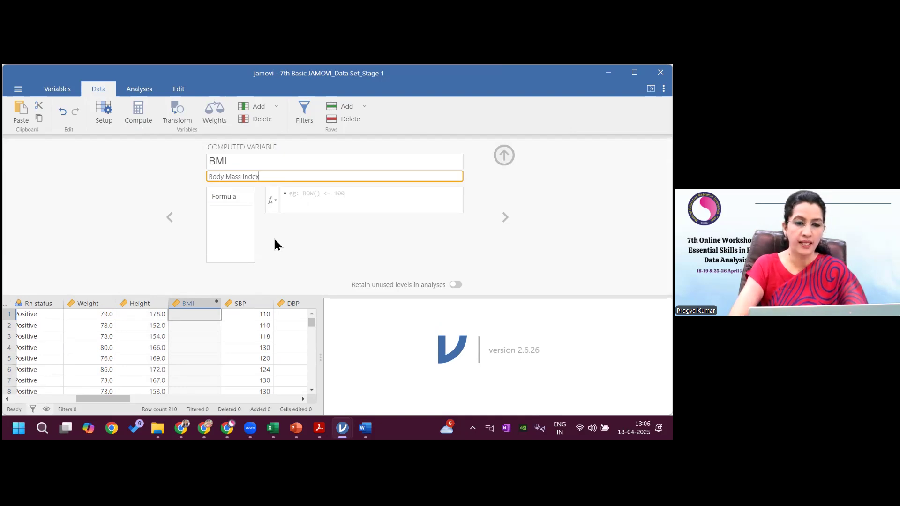
left_click(275, 240)
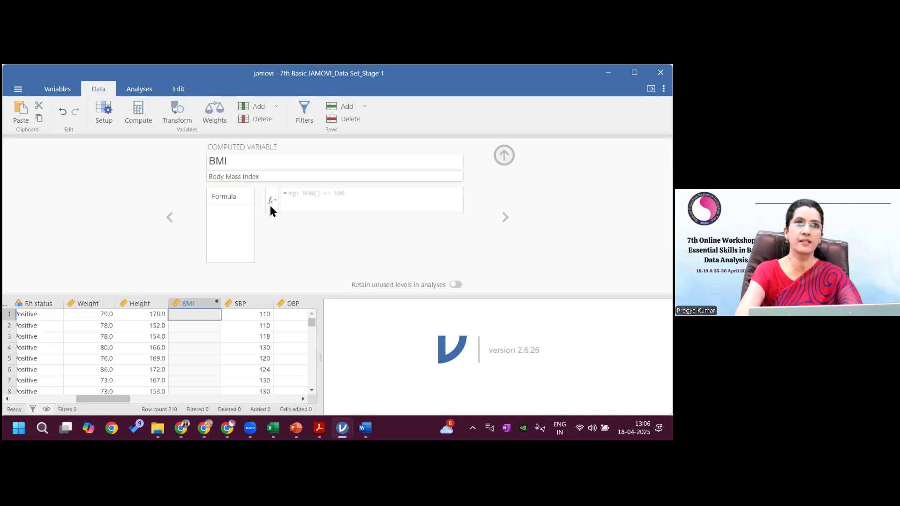
Open the function list for the BMI formula and browse the Math, Statistical, Logical and Text functions
left_click(277, 200)
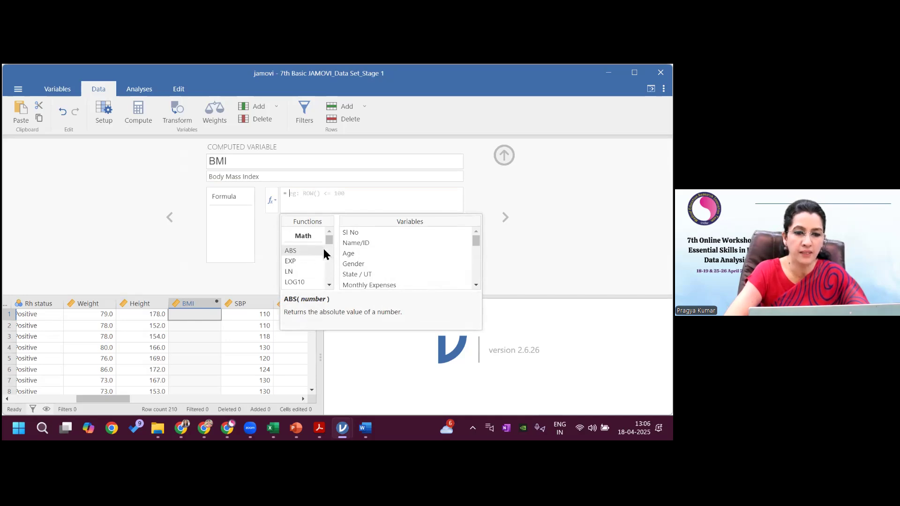
left_click(329, 285)
left_click(330, 285)
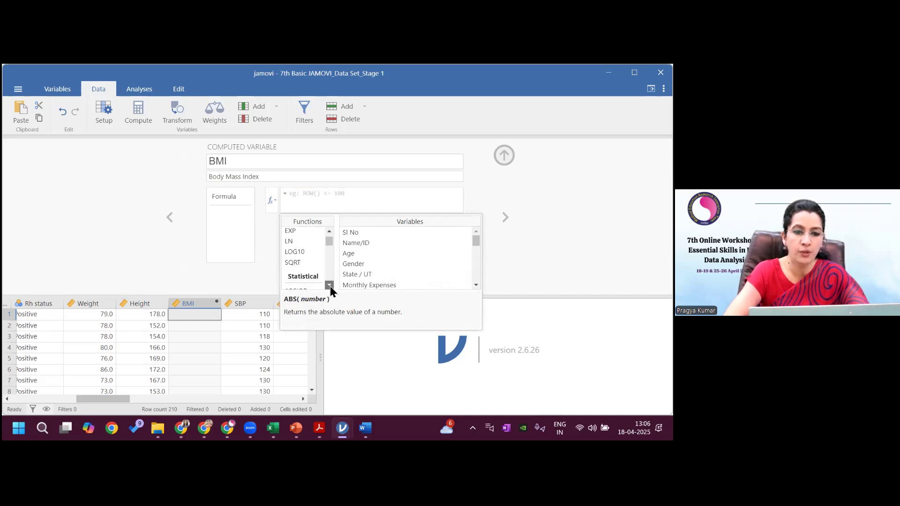
left_click(333, 285)
left_click(333, 285)
left_click(333, 285)
left_click(329, 286)
left_click(330, 285)
left_click(330, 285)
left_click(329, 285)
left_click(329, 285)
left_click(329, 285)
left_click(329, 285)
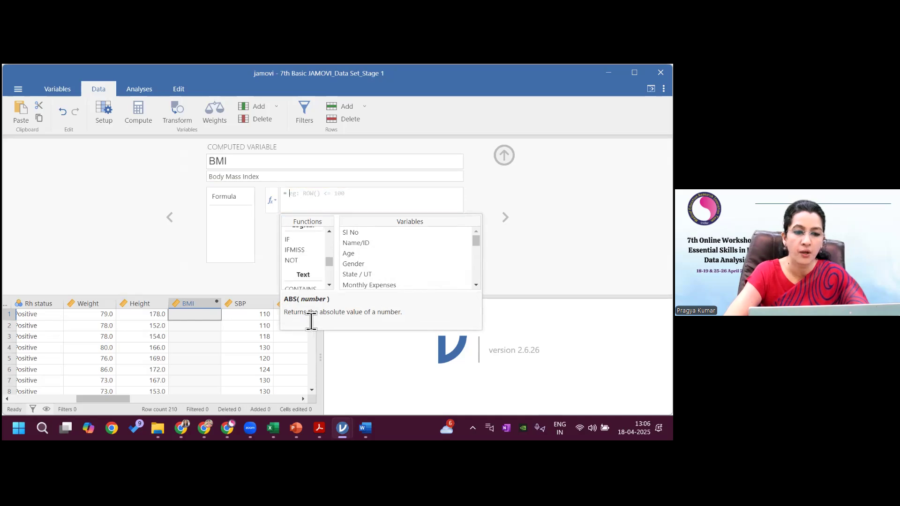
Begin the BMI computed variable's formula with the Weight variable followed by the division sign
left_click(329, 285)
left_click(329, 285)
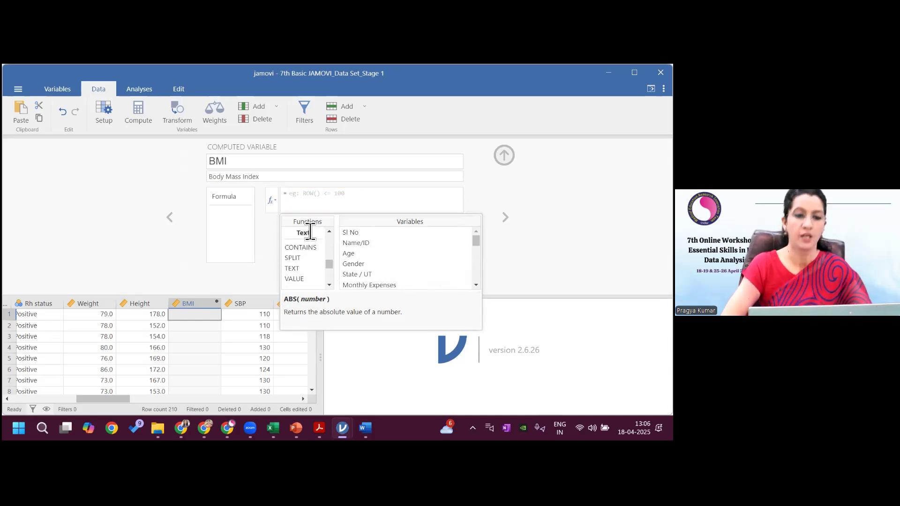
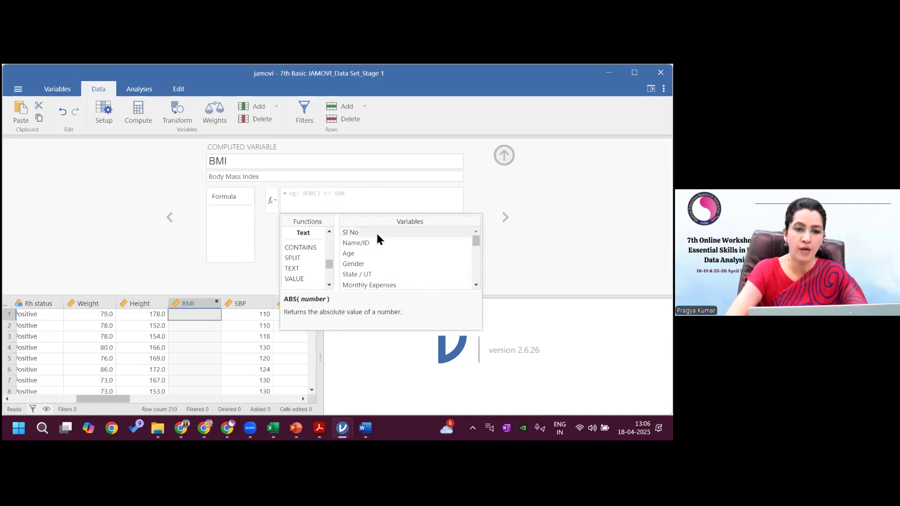
left_click(477, 284)
left_click(477, 284)
left_click(477, 285)
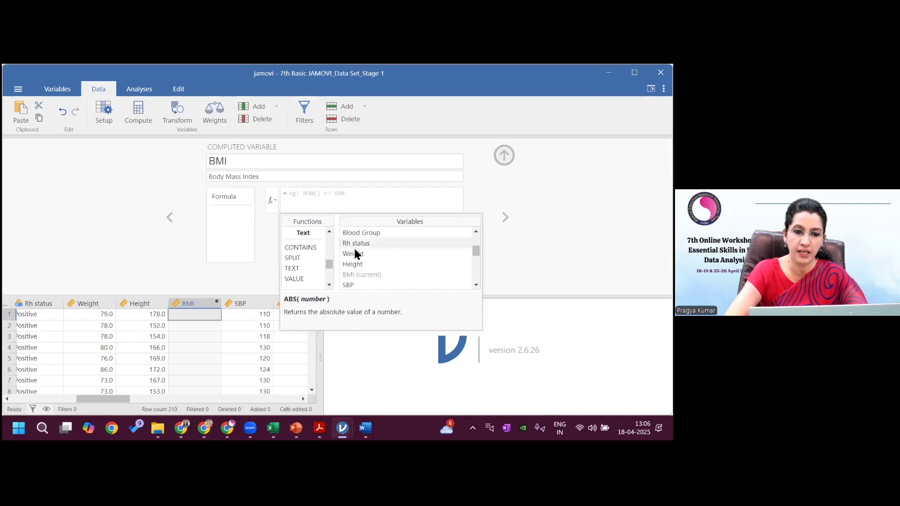
double_click(358, 255)
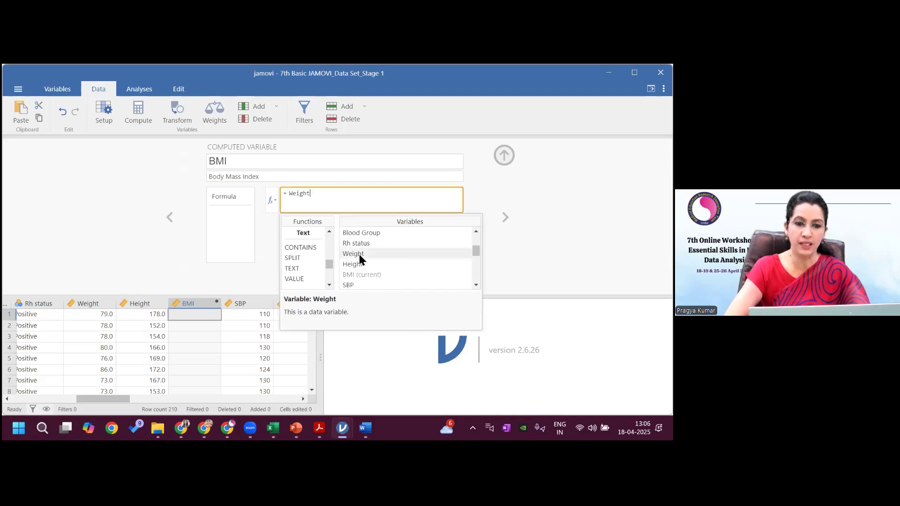
left_click(320, 200)
type("/")
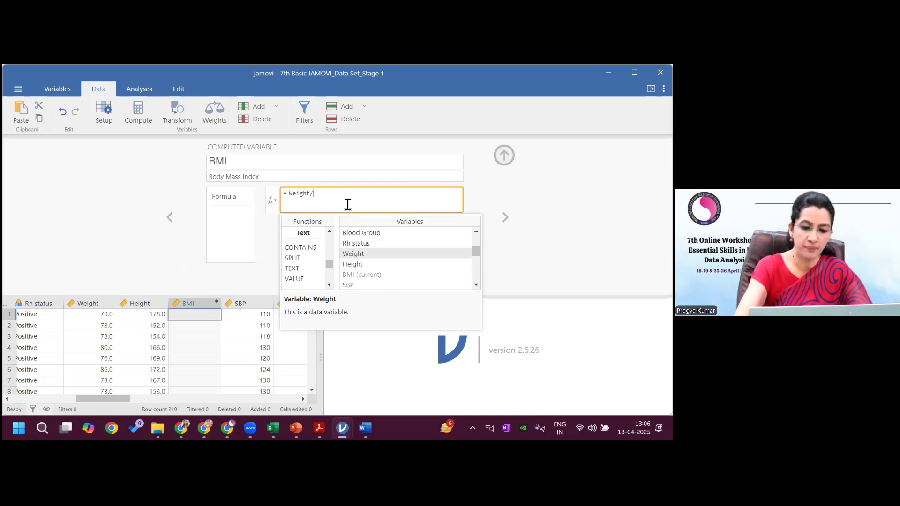
Complete the BMI formula with the denominator (Height*Height*.0001), apply it and close the variable editor
type("(")
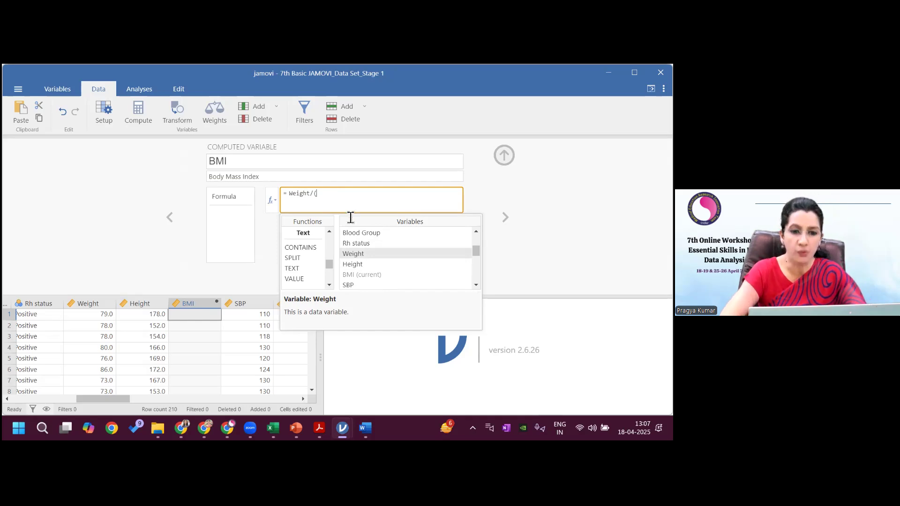
double_click(365, 266)
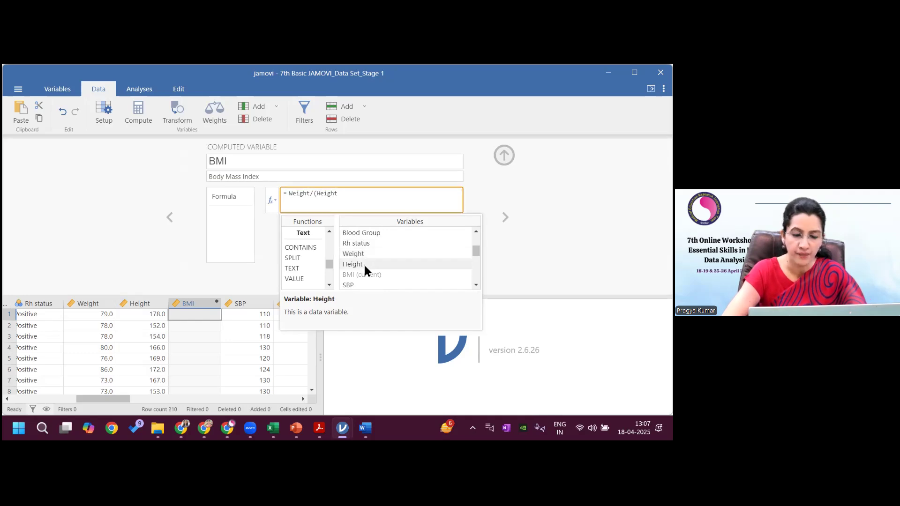
type("*")
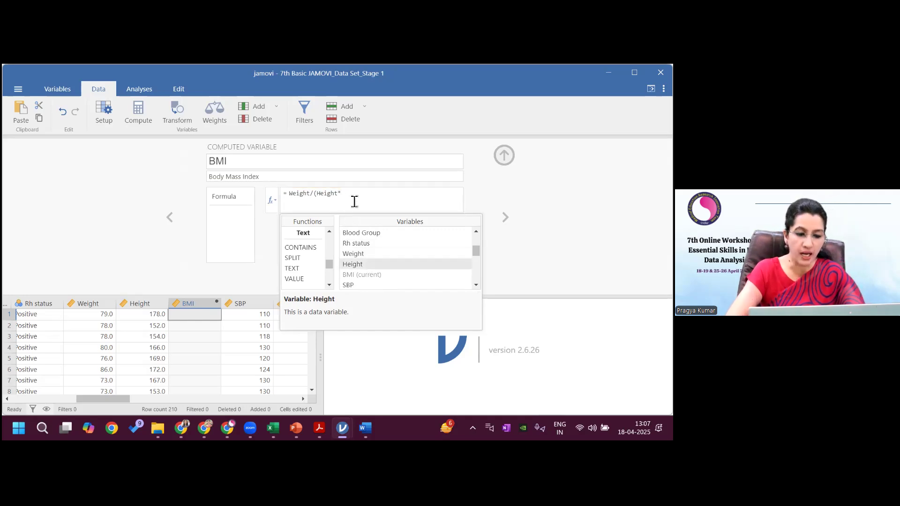
double_click(360, 267)
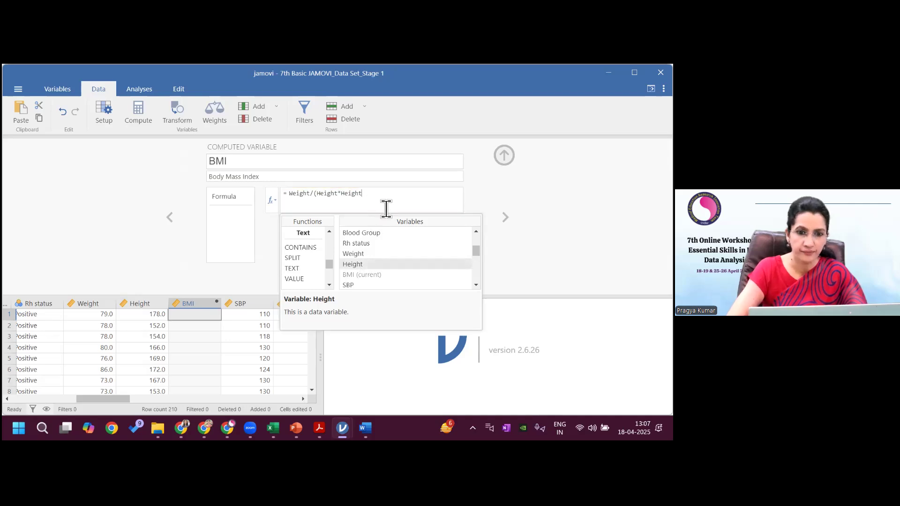
left_click(386, 208)
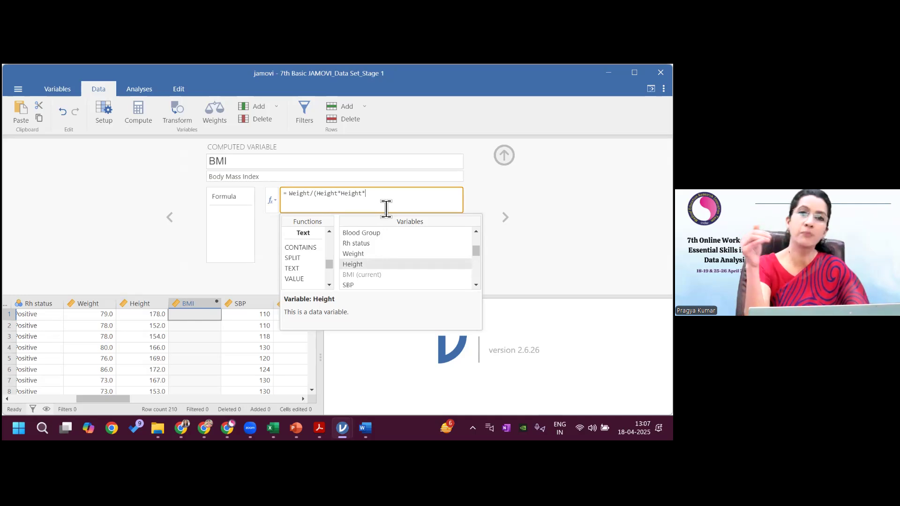
type("*.0001)")
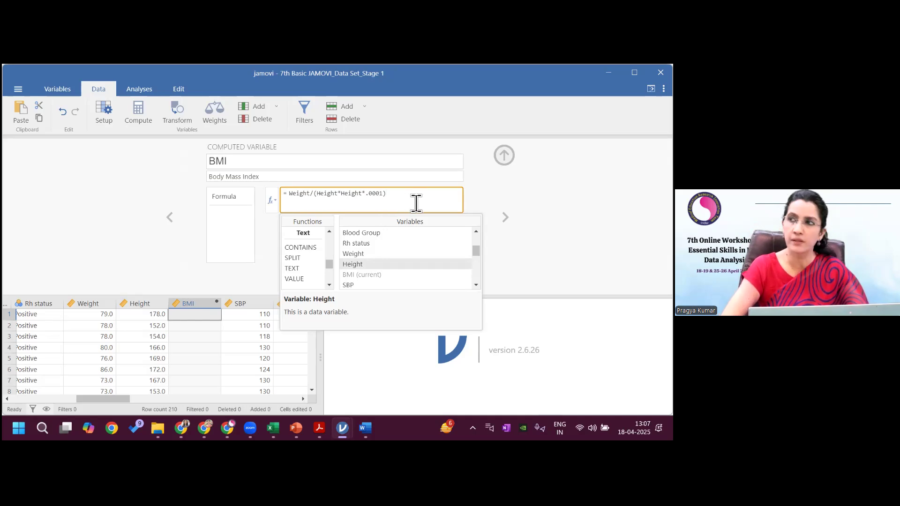
key("Return")
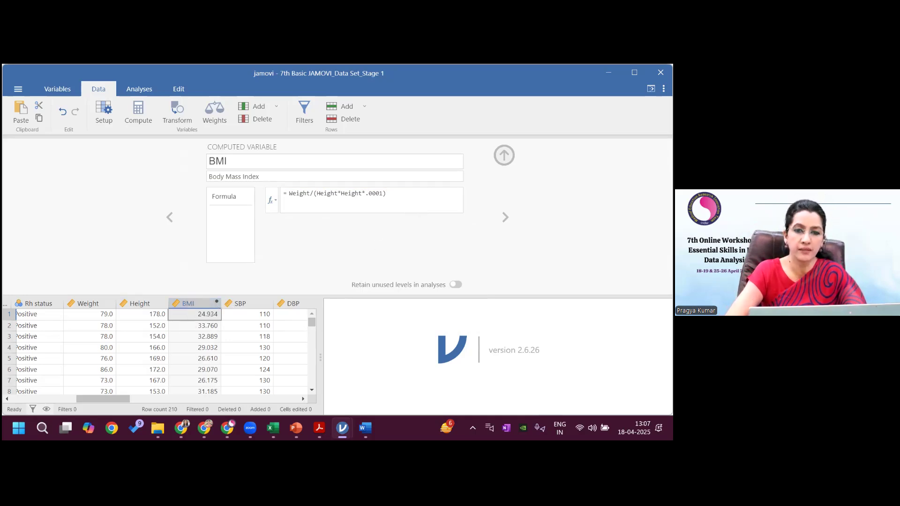
left_click(504, 155)
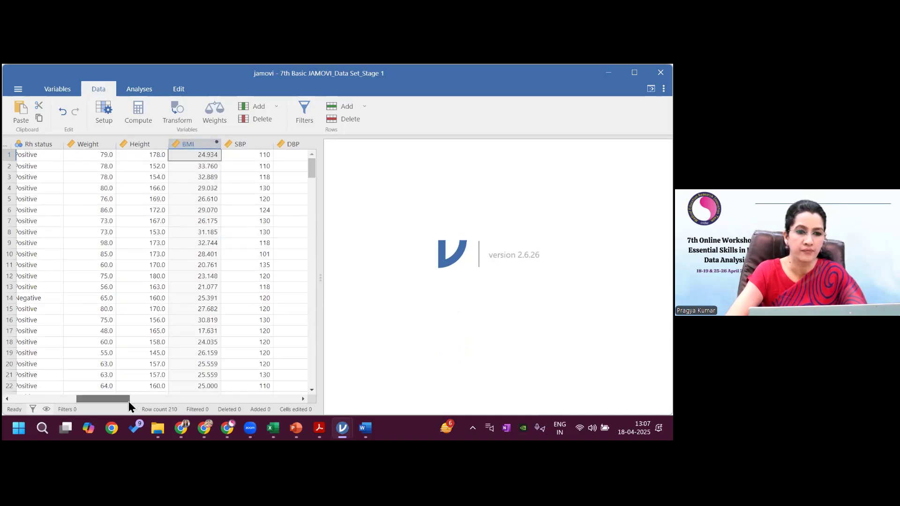
Change the measure type of the Height_Spouse variable to Continuous and close its variable editor
scroll(114, 235, "right", 3)
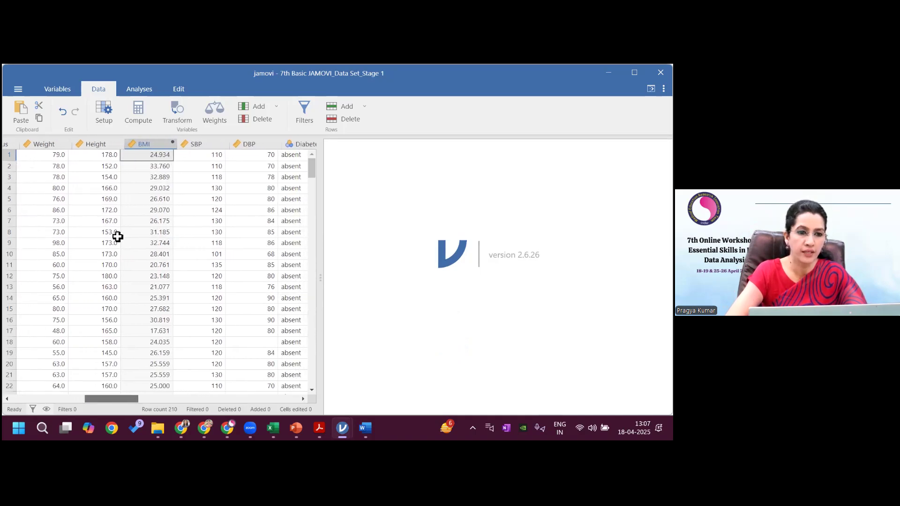
left_click(143, 144)
left_click_drag(134, 399, 257, 410)
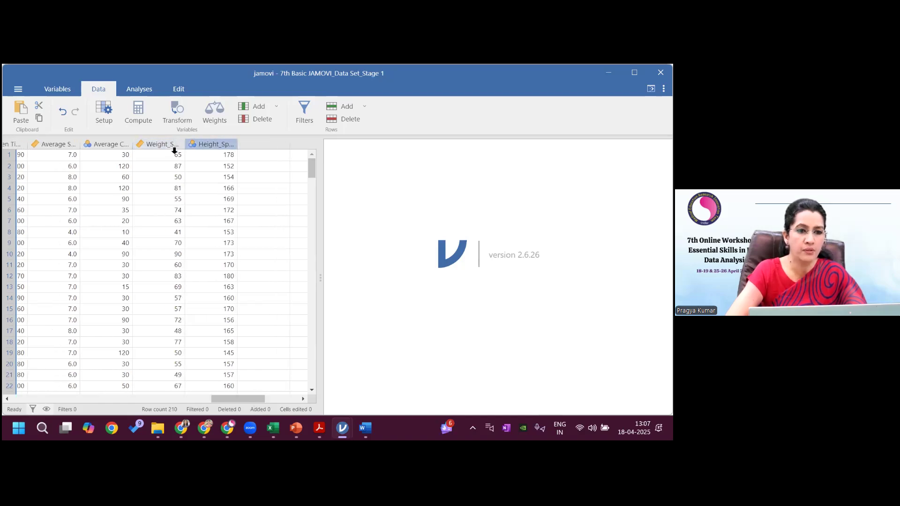
left_click(212, 145)
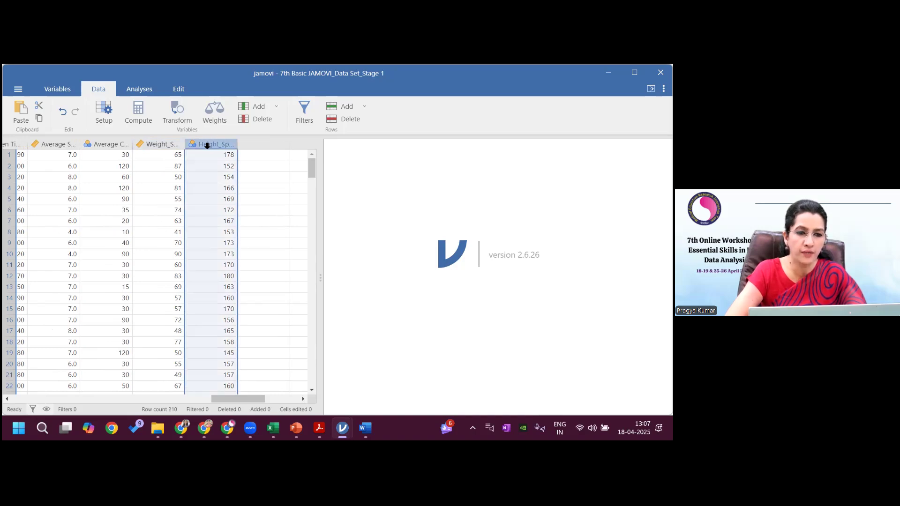
double_click(213, 144)
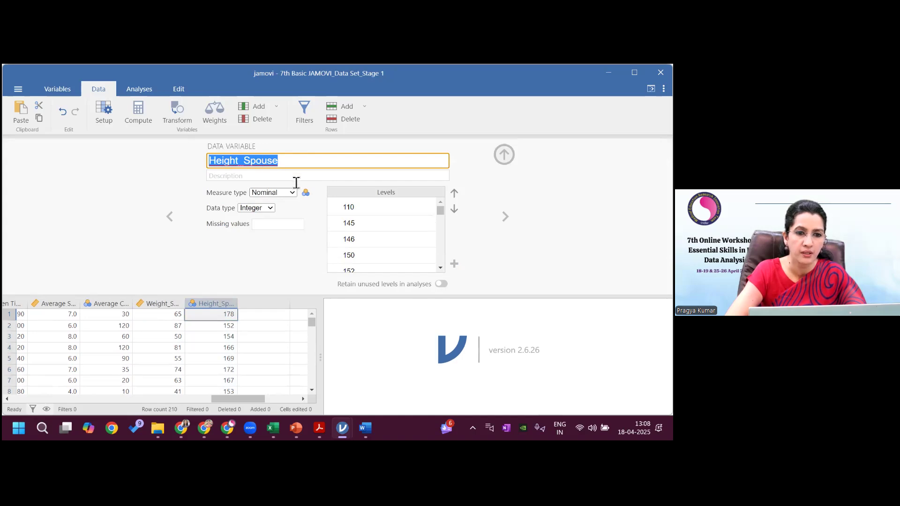
left_click(294, 193)
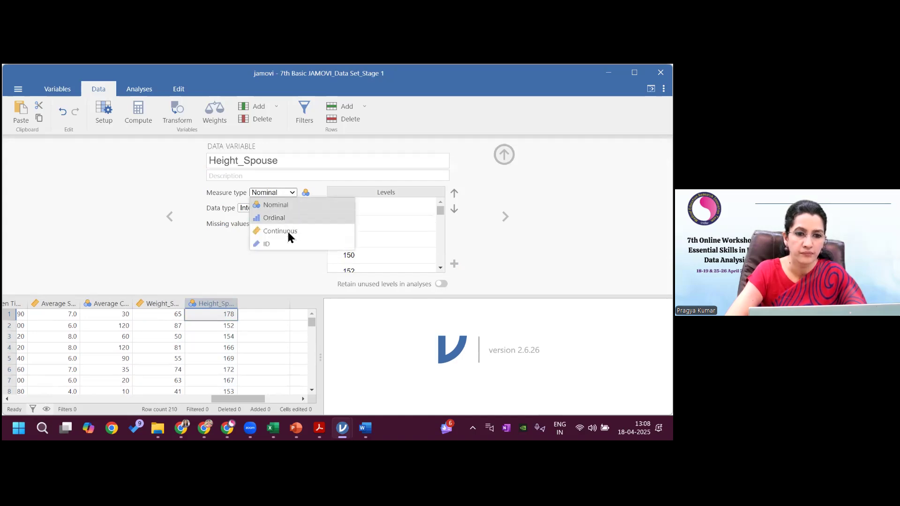
left_click(287, 233)
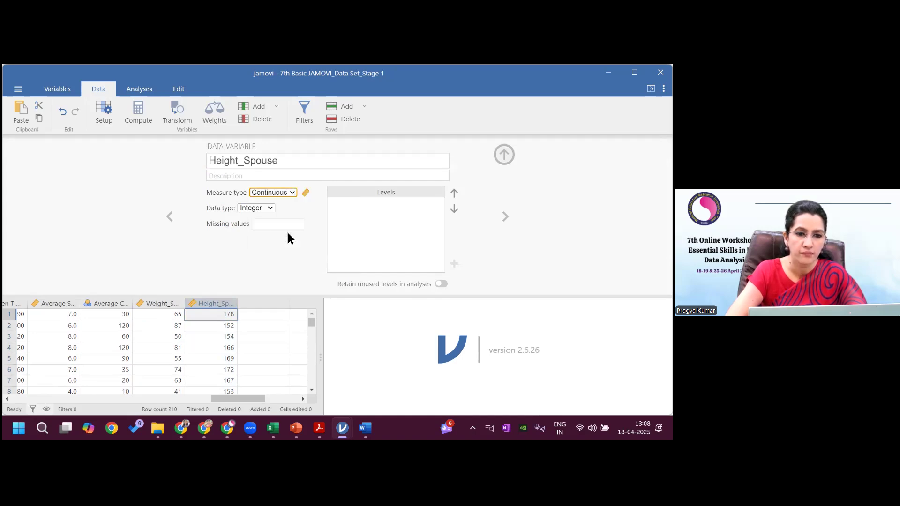
left_click(504, 155)
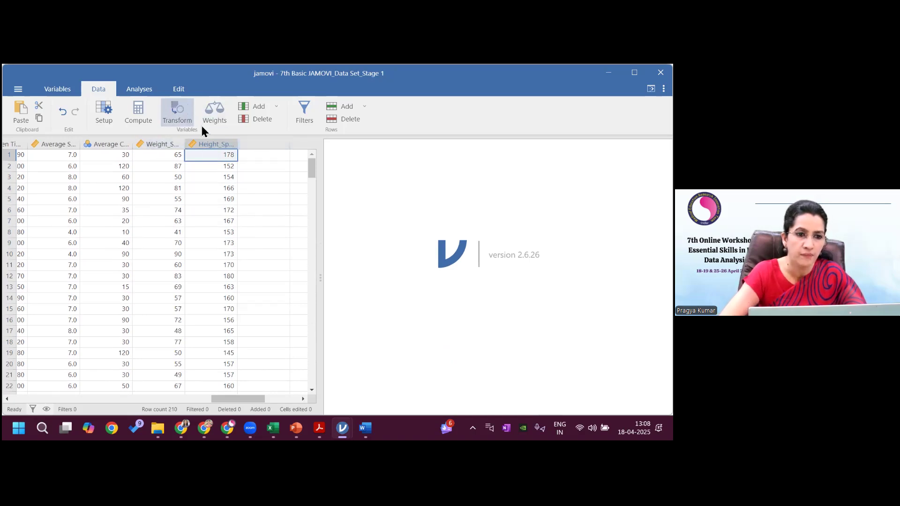
Add a computed variable in the empty column after Height_Spouse
left_click(268, 145)
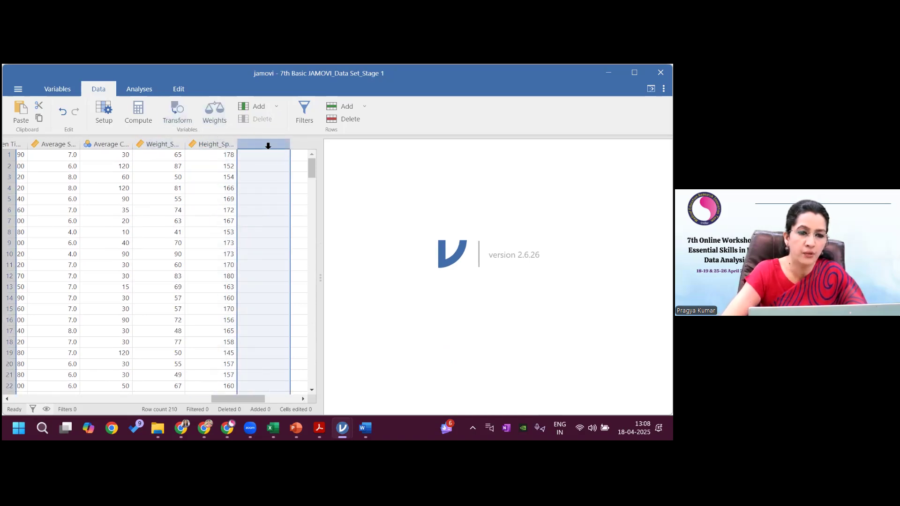
left_click(145, 122)
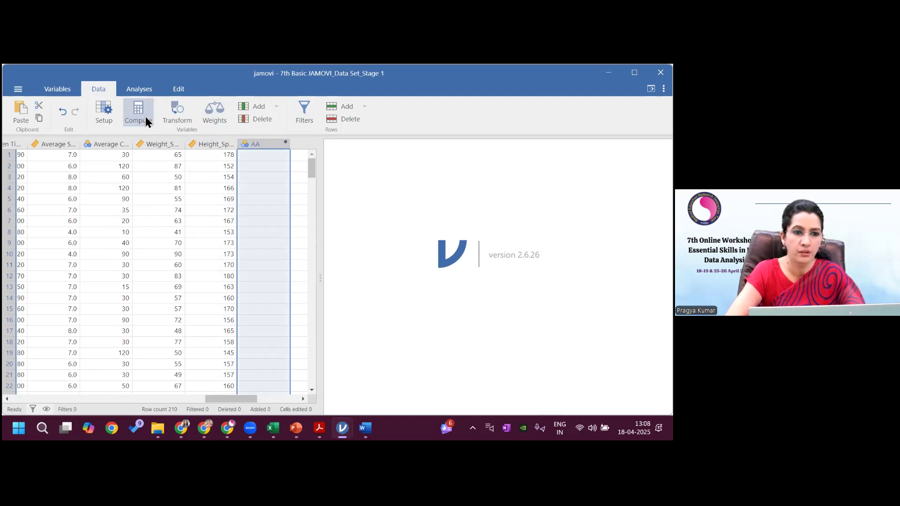
left_click(147, 118)
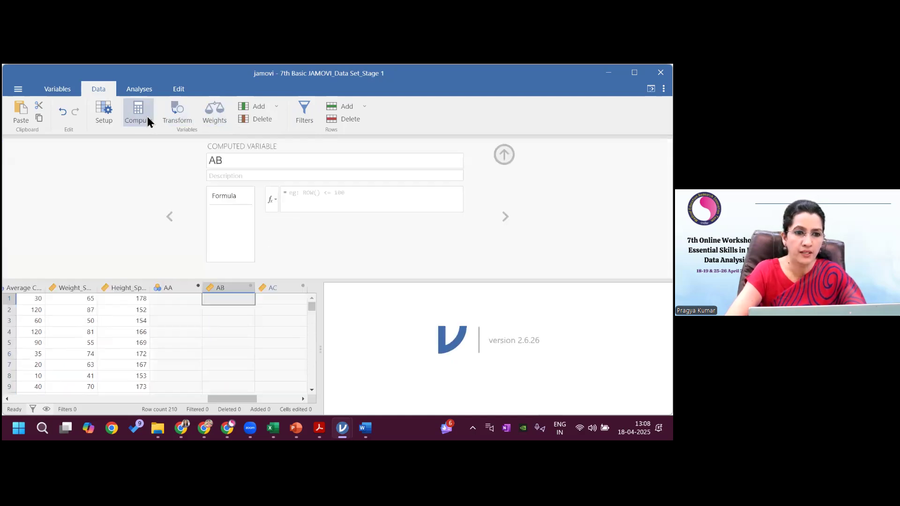
left_click(148, 116)
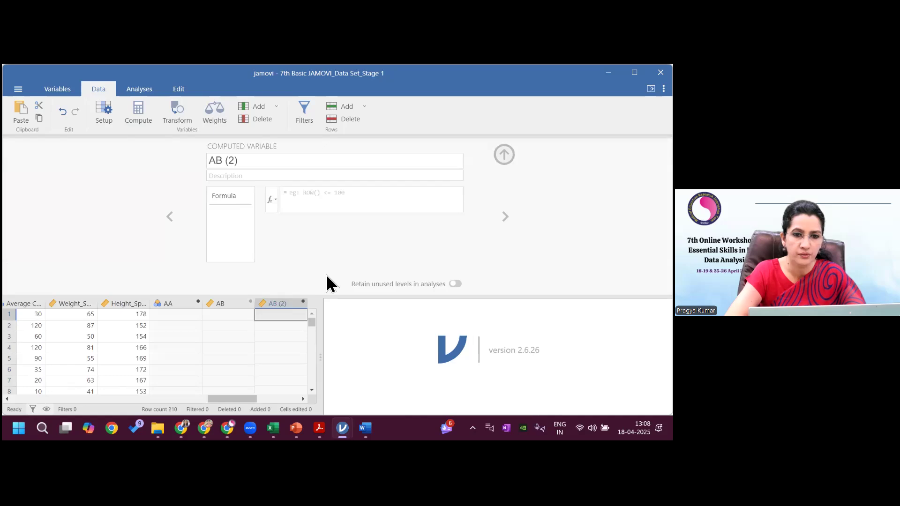
left_click(505, 154)
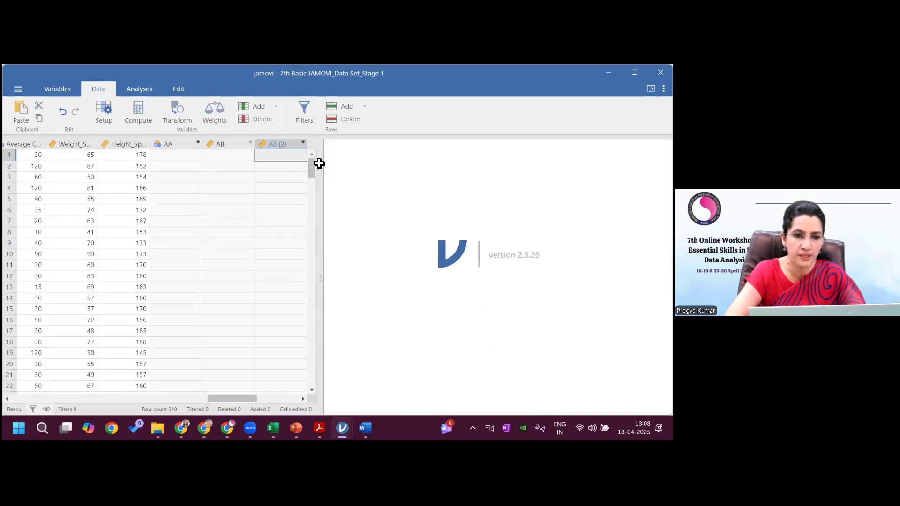
left_click(286, 144)
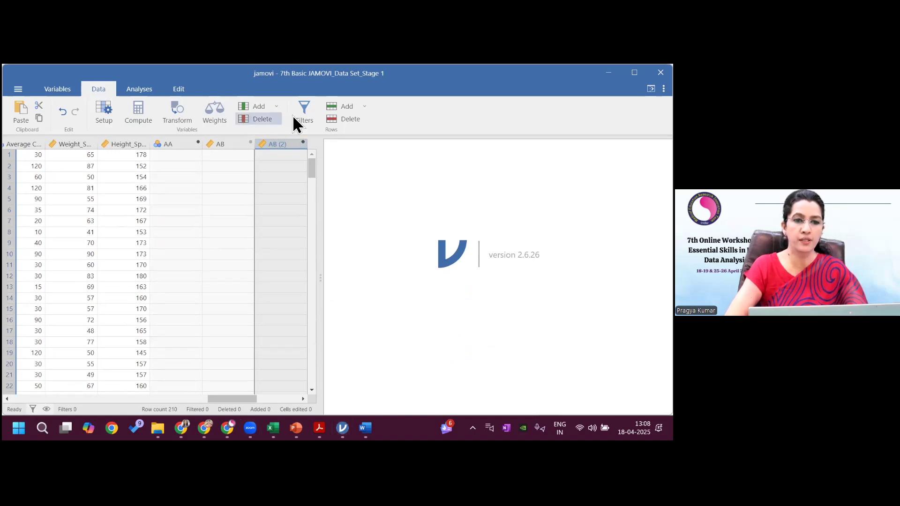
left_click(256, 118)
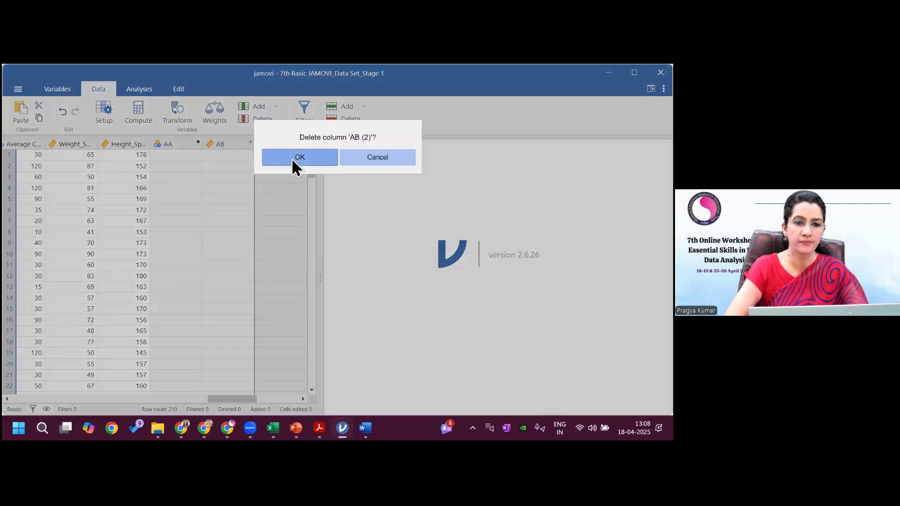
left_click(292, 159)
left_click(235, 145)
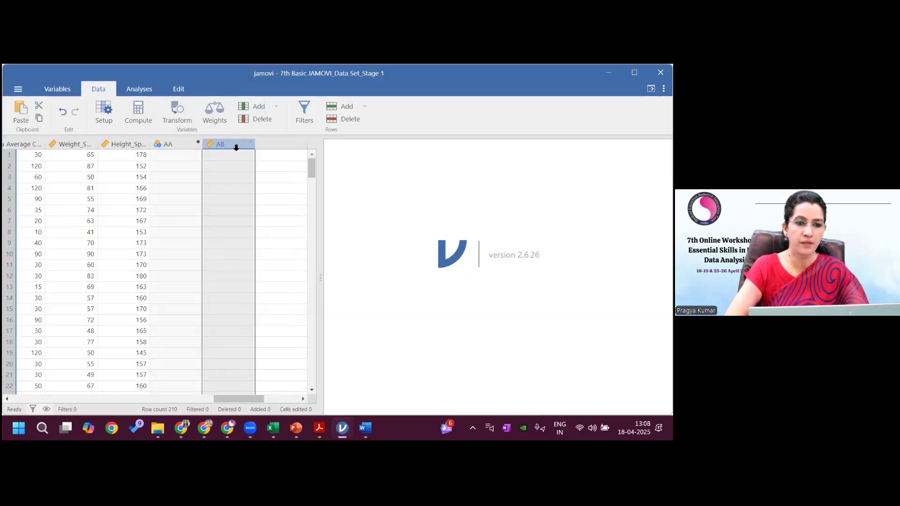
left_click(247, 117)
left_click(289, 155)
Rename the new computed variable after Height_Spouse as BMI-s
left_click(185, 145)
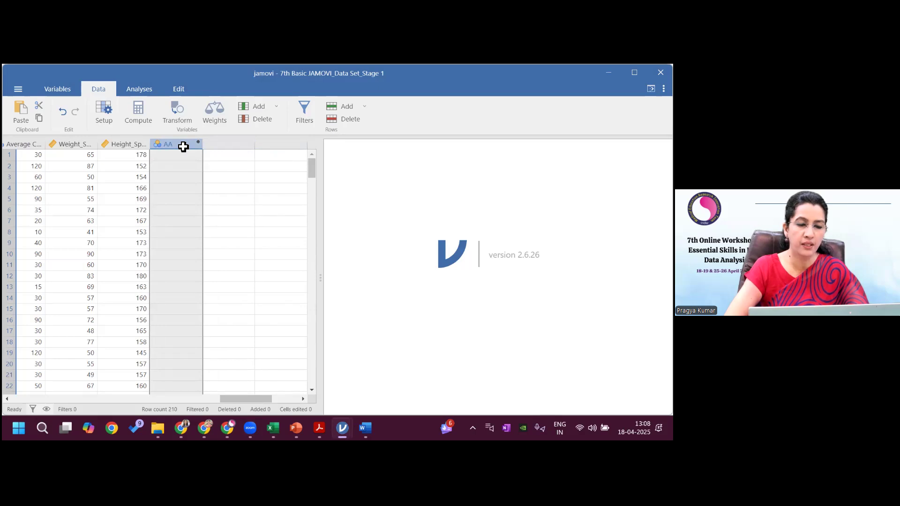
double_click(183, 146)
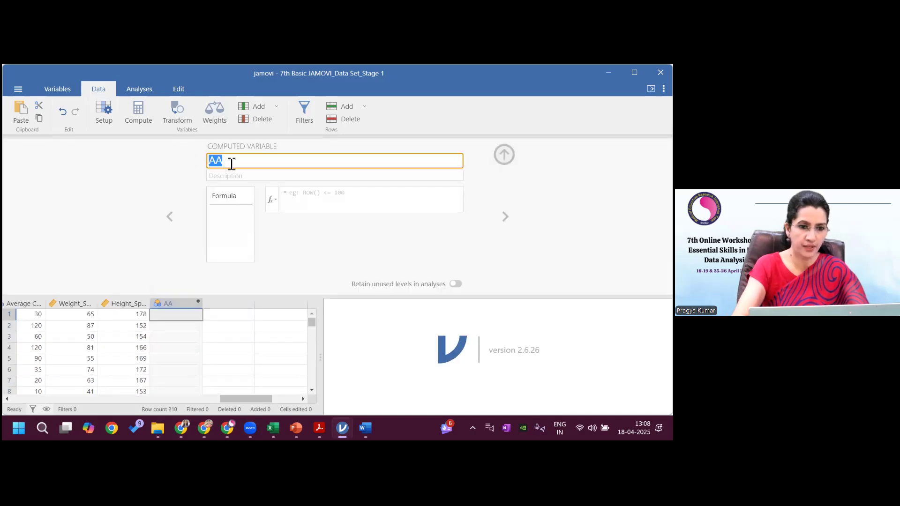
type("BMI")
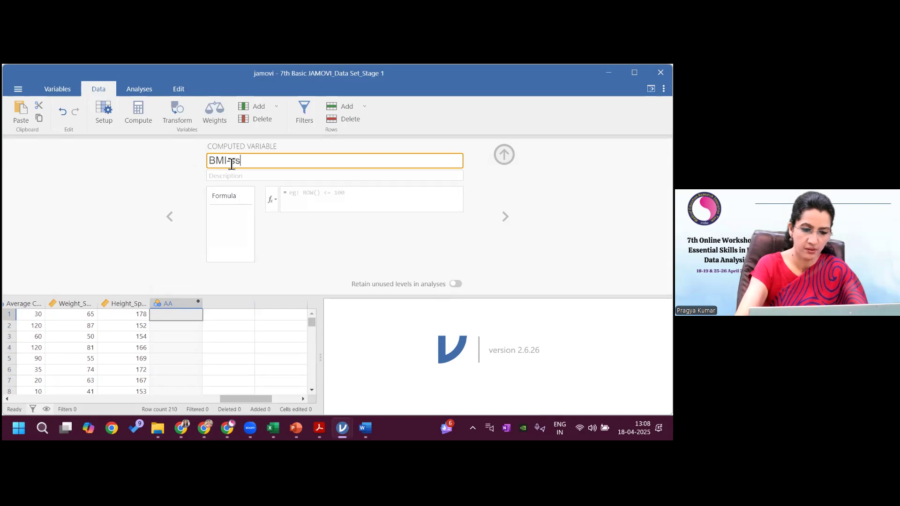
type("-s")
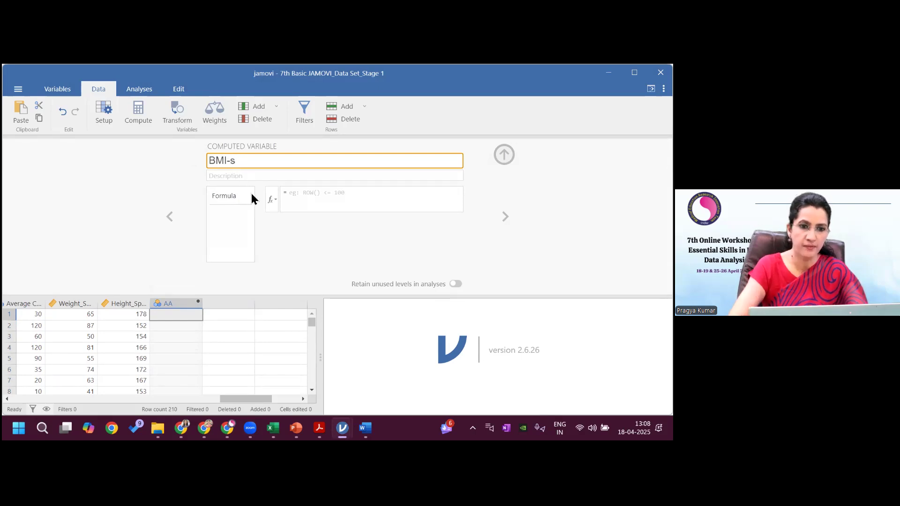
Start the BMI-s formula with the Weight variable, a division sign and an opening parenthesis
left_click(277, 199)
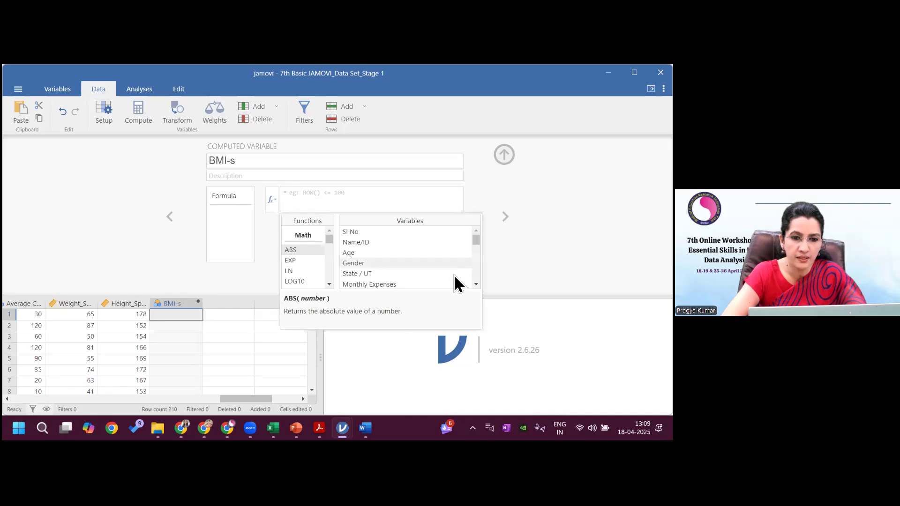
left_click(476, 284)
scroll(381, 239, "down", 1)
double_click(375, 233)
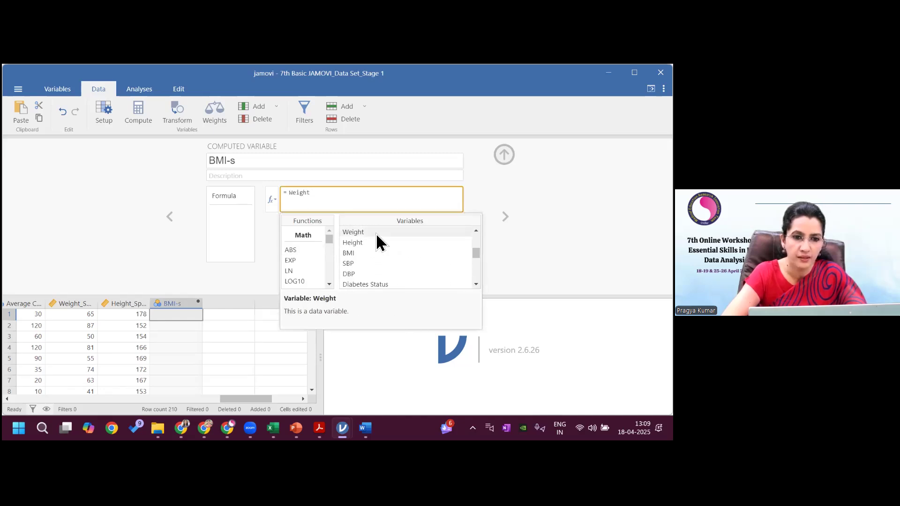
type("/")
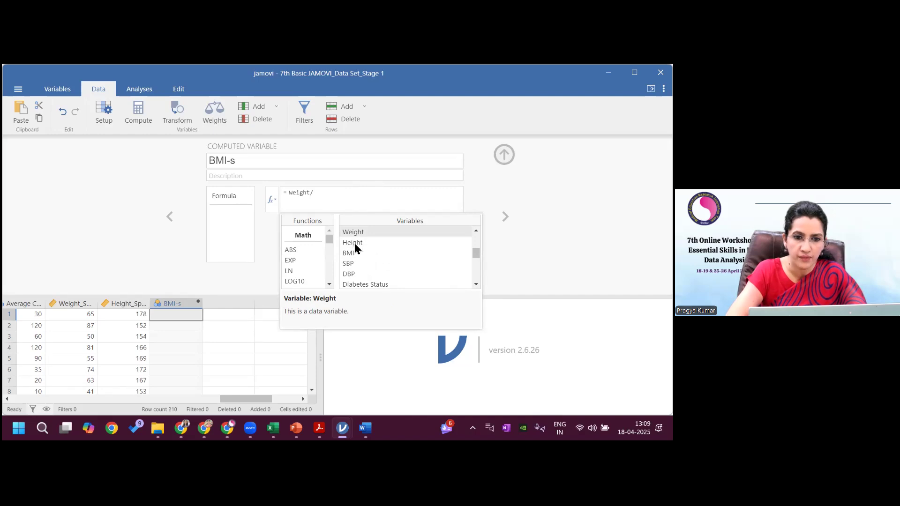
type("(")
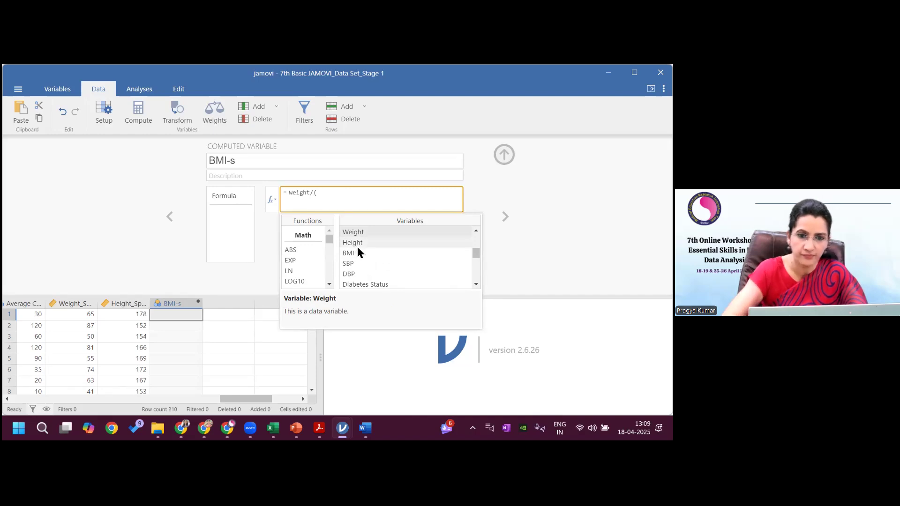
Complete the BMI-s formula with the denominator Height*Height*.0001), apply it and close the variable editor
double_click(357, 244)
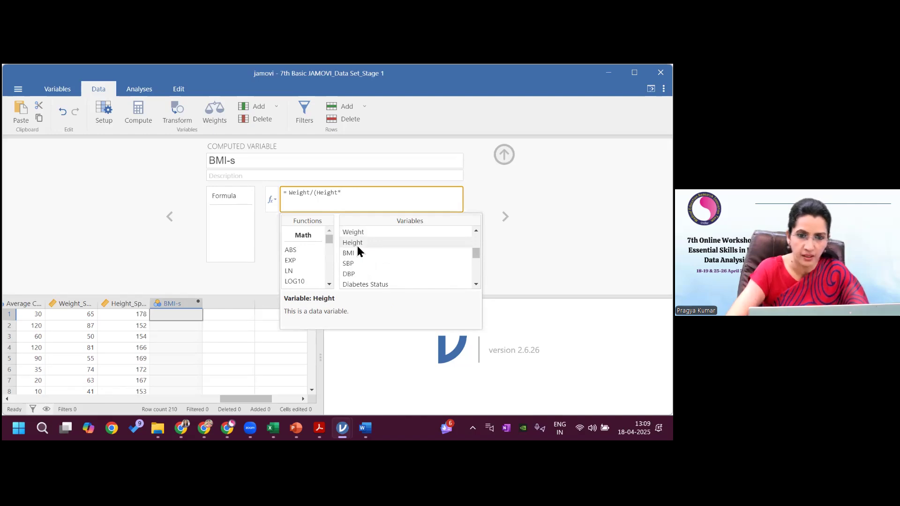
left_click(358, 245)
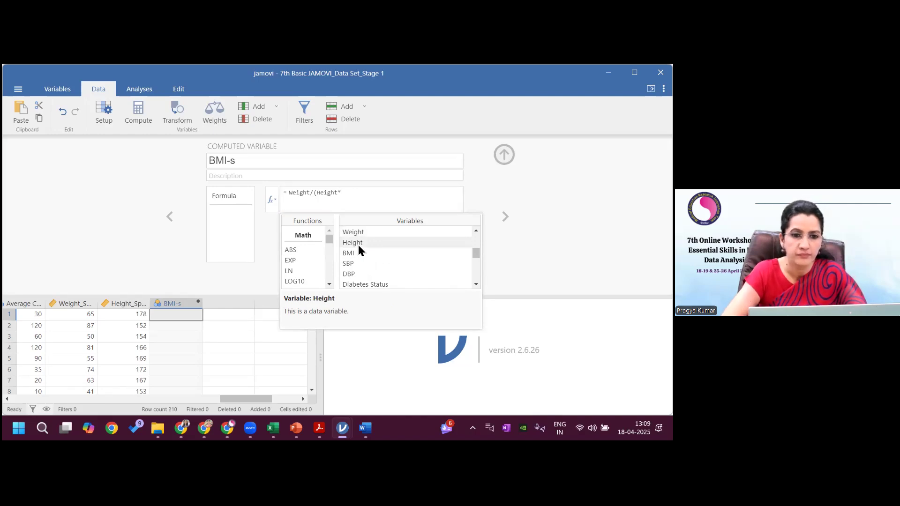
double_click(358, 245)
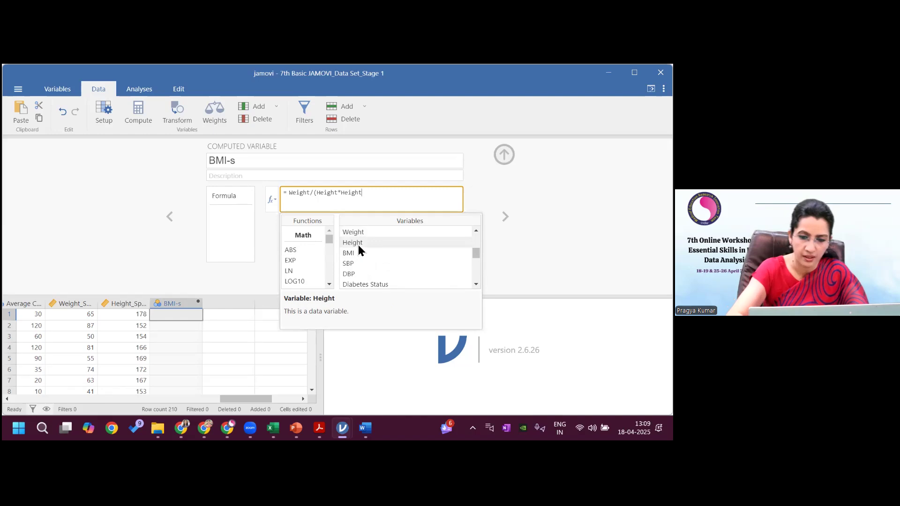
type("*")
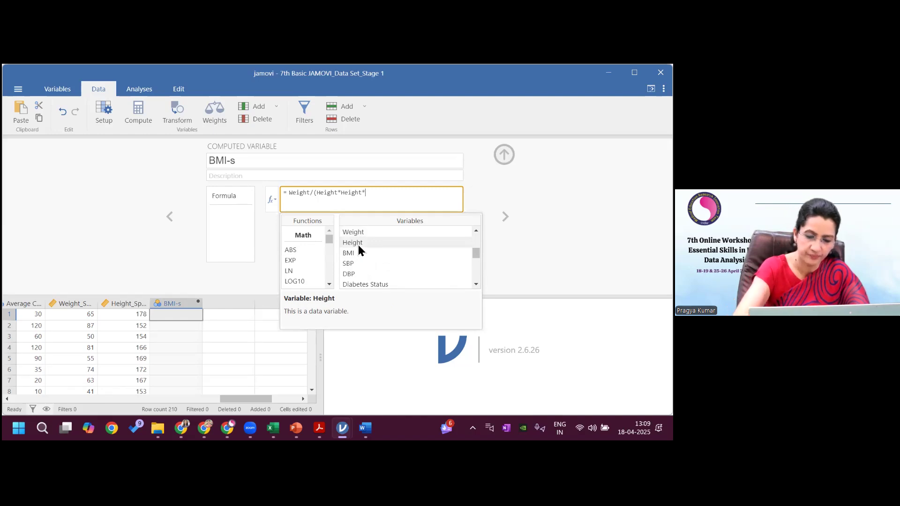
type(".0001")
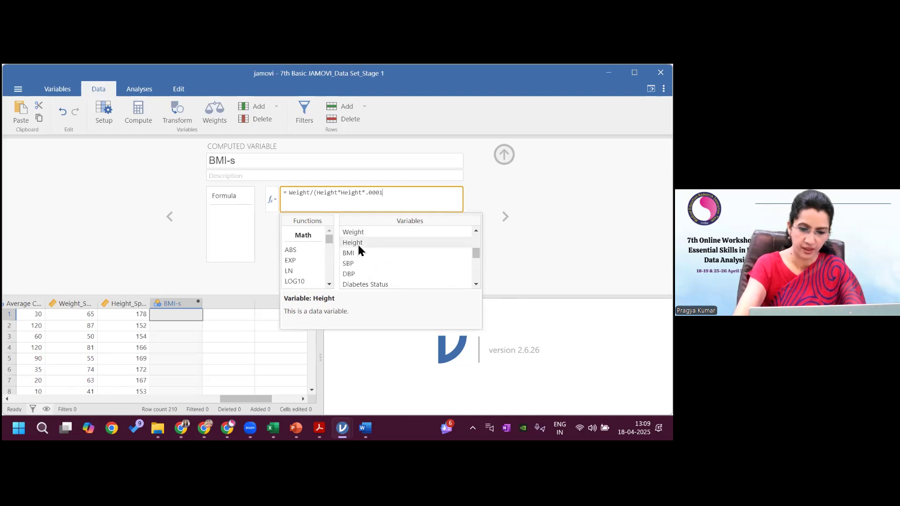
type(")")
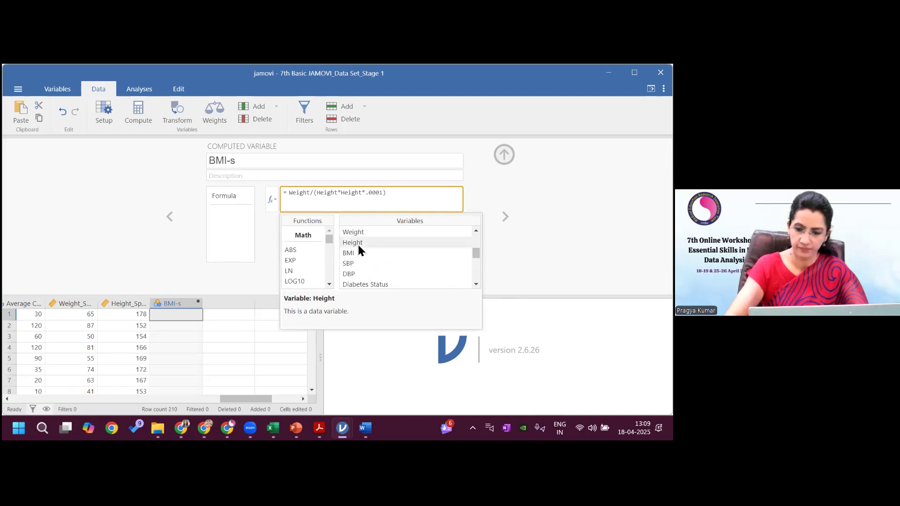
key("Return")
left_click(504, 155)
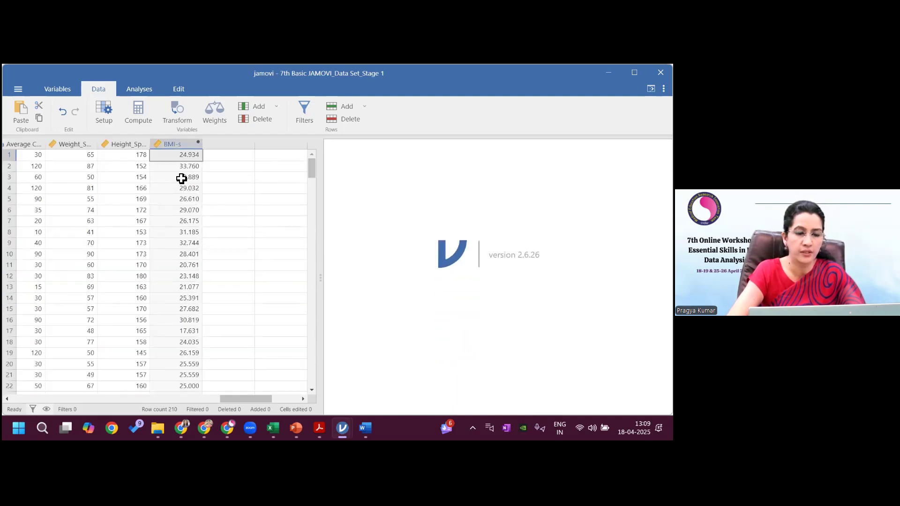
Check the list of demo tasks in the Word document Demo_Import_Levels_Compute_Transform and return to jamovi
mouse_move(342, 427)
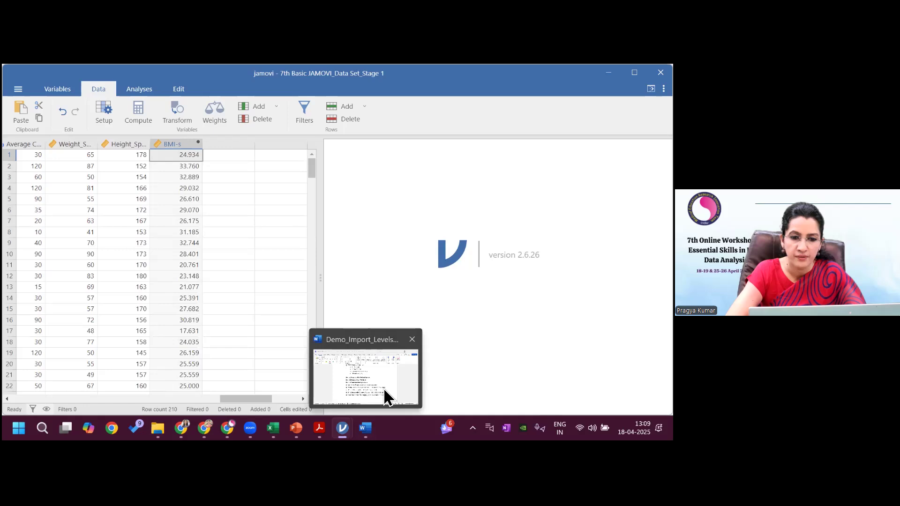
left_click(386, 396)
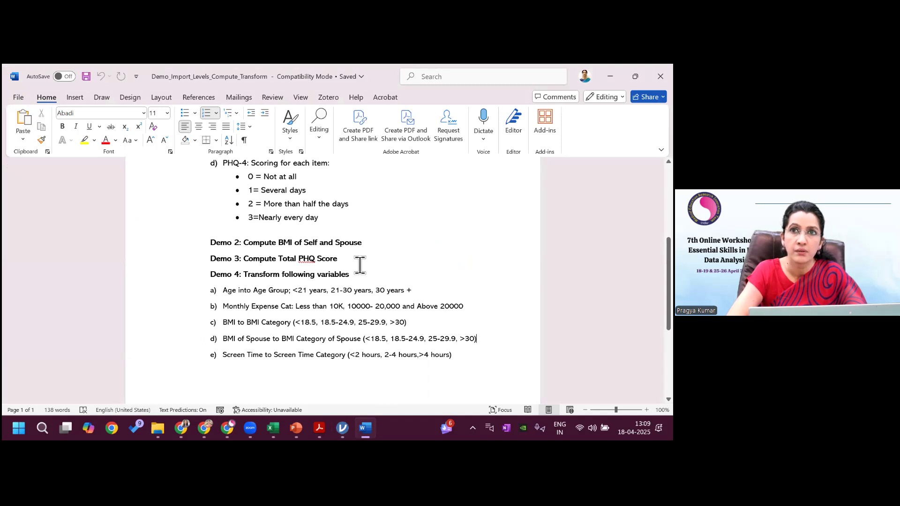
mouse_move(342, 427)
left_click(422, 392)
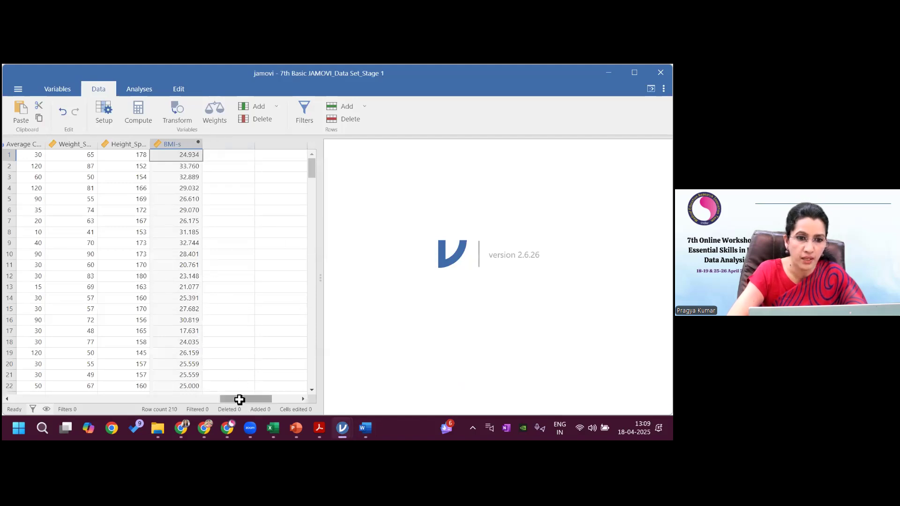
Add a computed variable after BMI-s with the formula Z(Height), apply it and close its editor
left_click(146, 110)
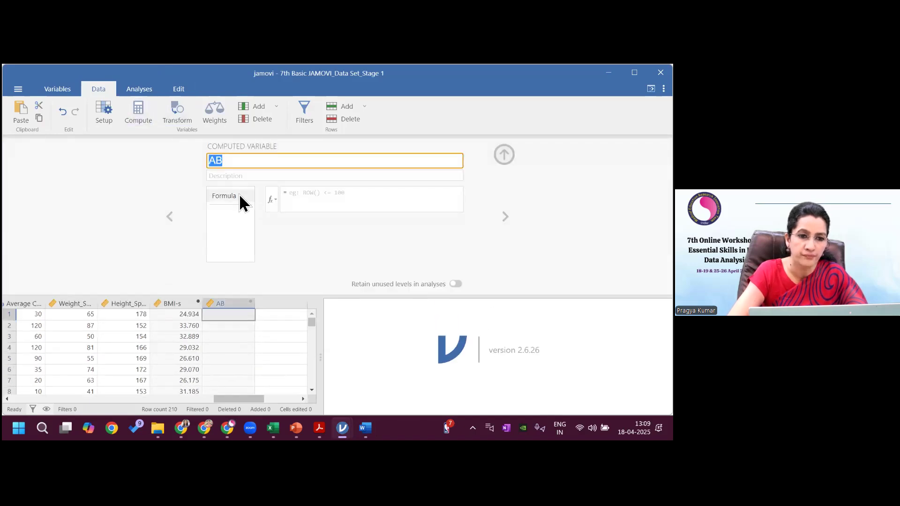
left_click(276, 202)
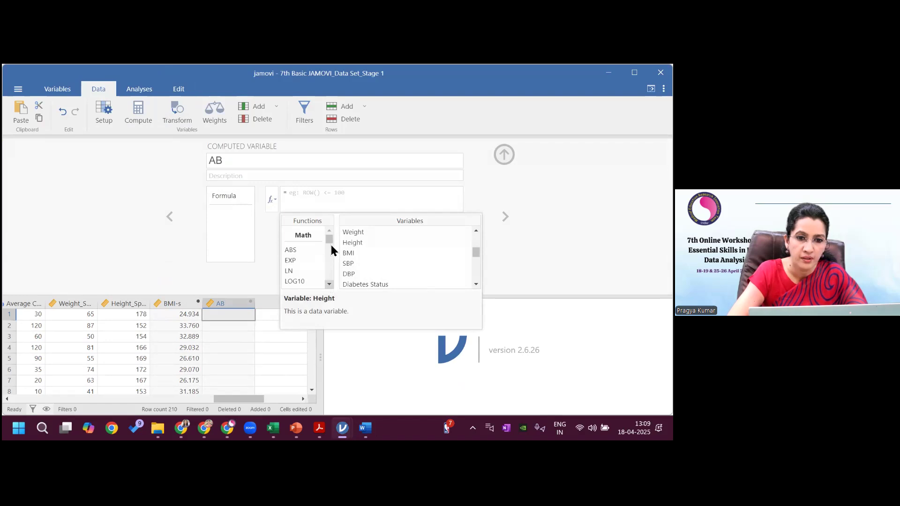
scroll(329, 246, "down", 1)
left_click_drag(329, 244, 330, 263)
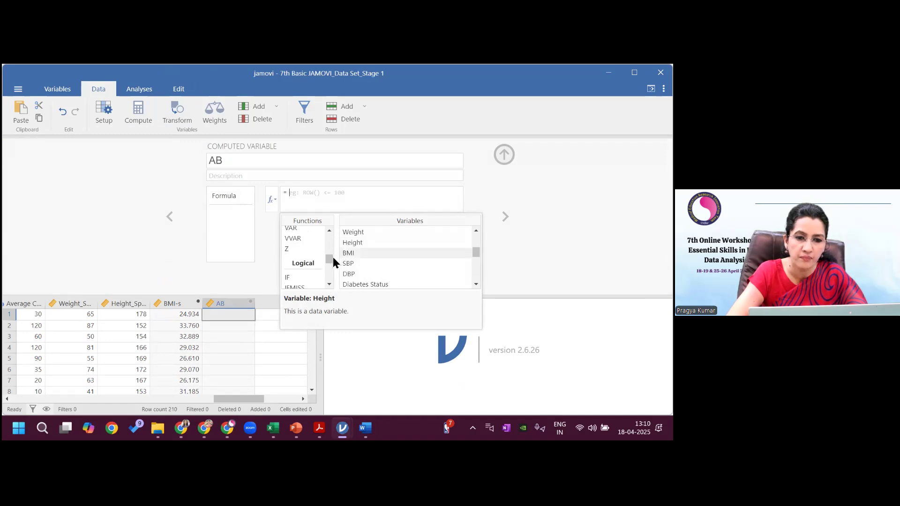
scroll(304, 265, "up", 1)
double_click(301, 263)
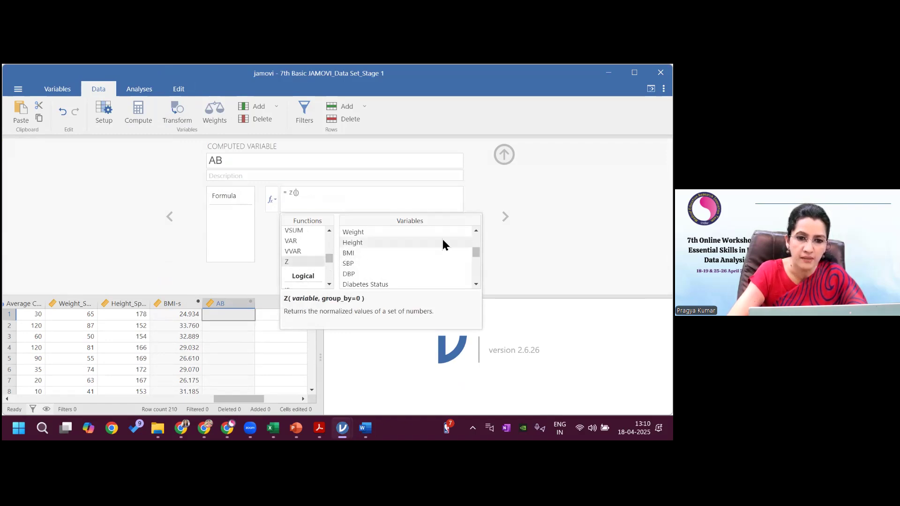
double_click(361, 243)
left_click(353, 205)
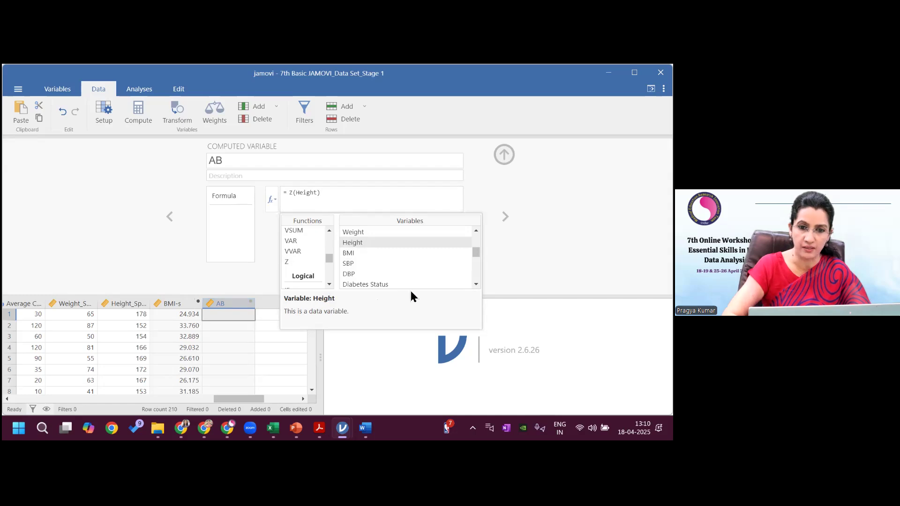
key("Return")
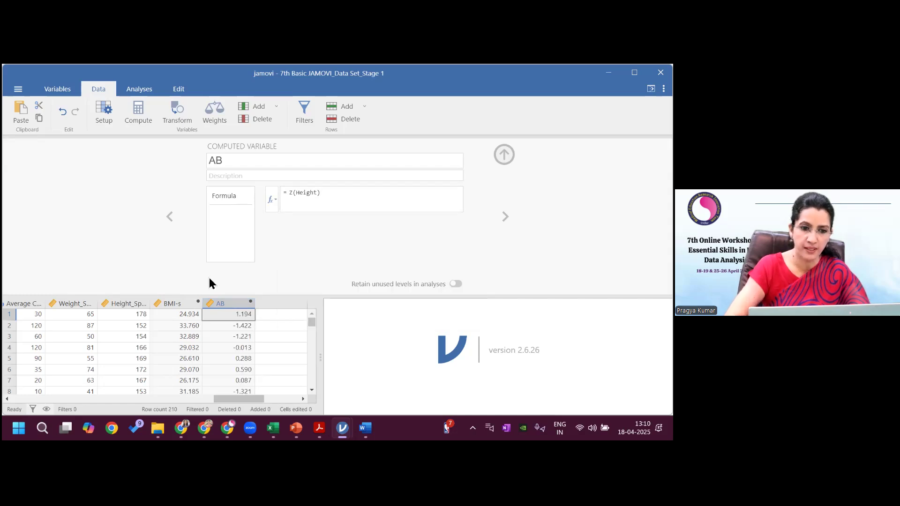
left_click(504, 154)
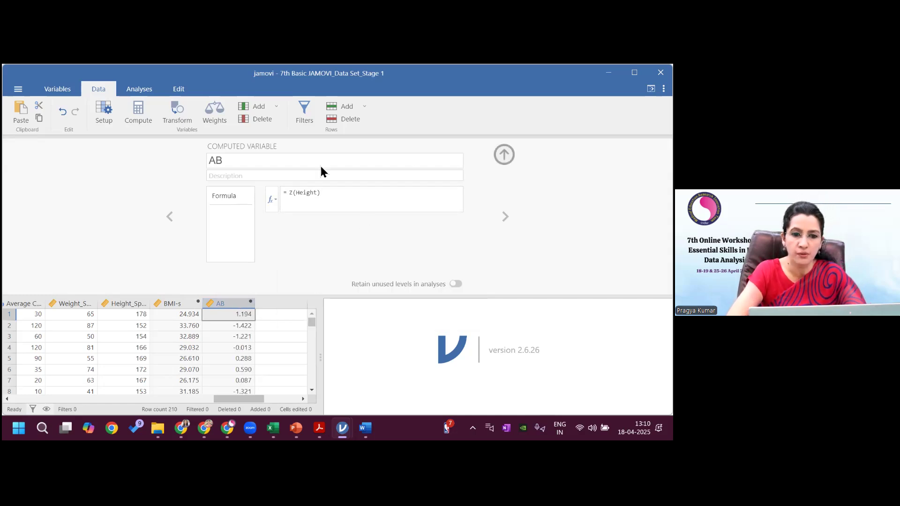
Rename the computed variable after BMI-s as "Z score of Height" and close its editor
left_click(244, 146)
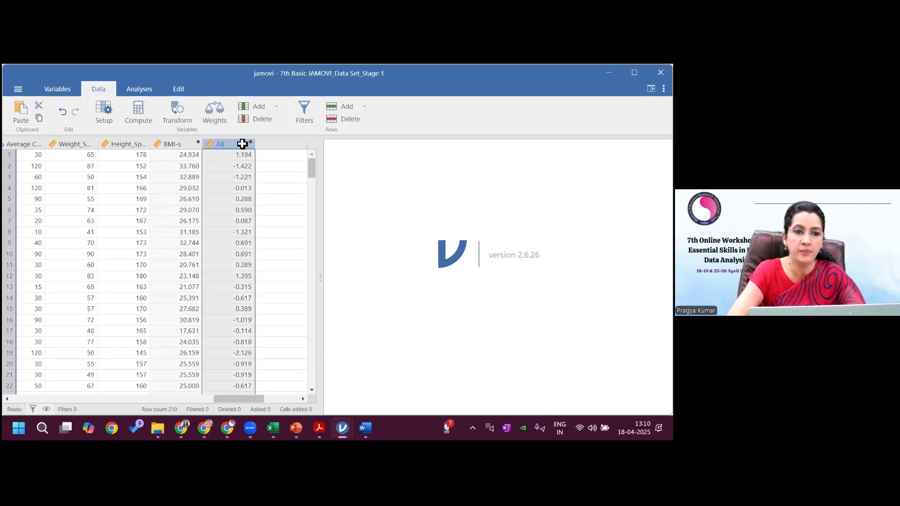
double_click(244, 146)
left_click(246, 159)
type("Z score")
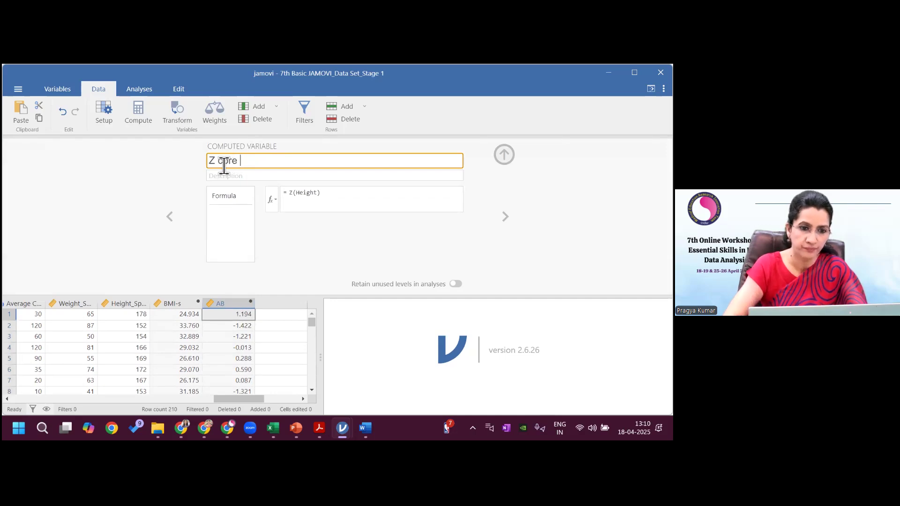
type("s")
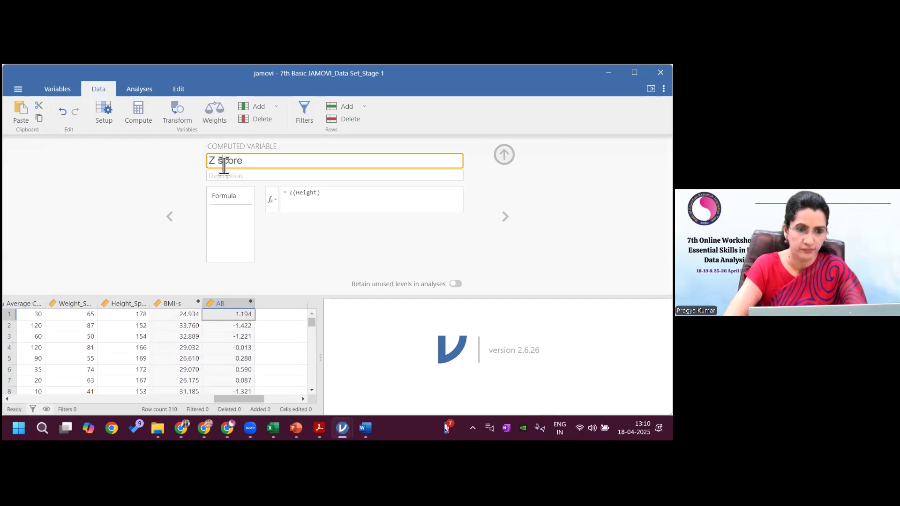
left_click(251, 165)
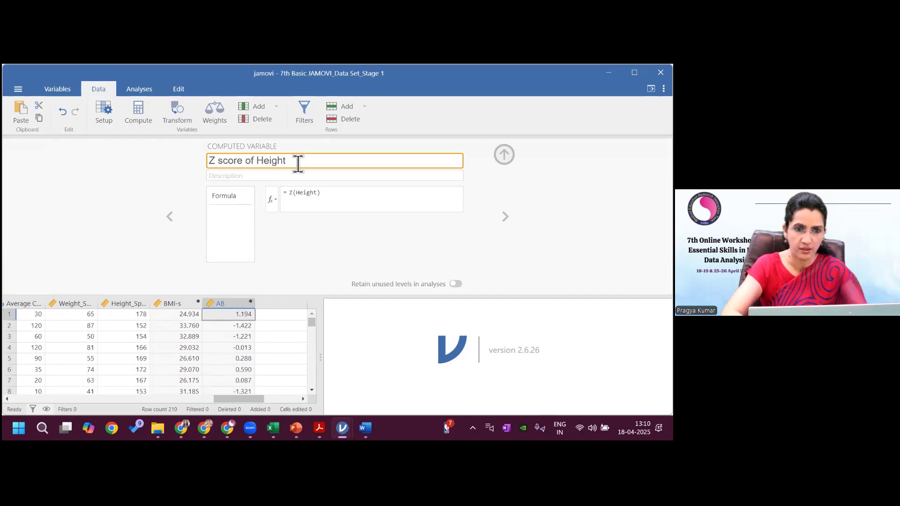
key("Return")
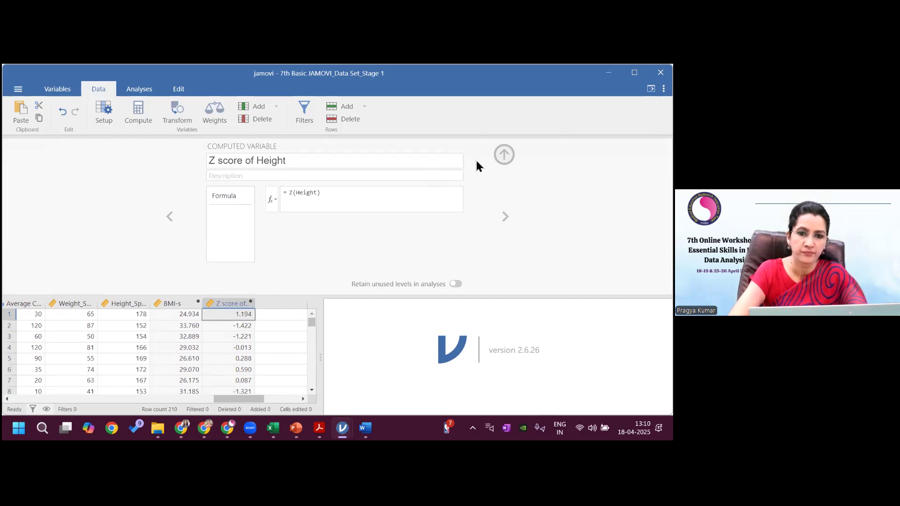
left_click(504, 155)
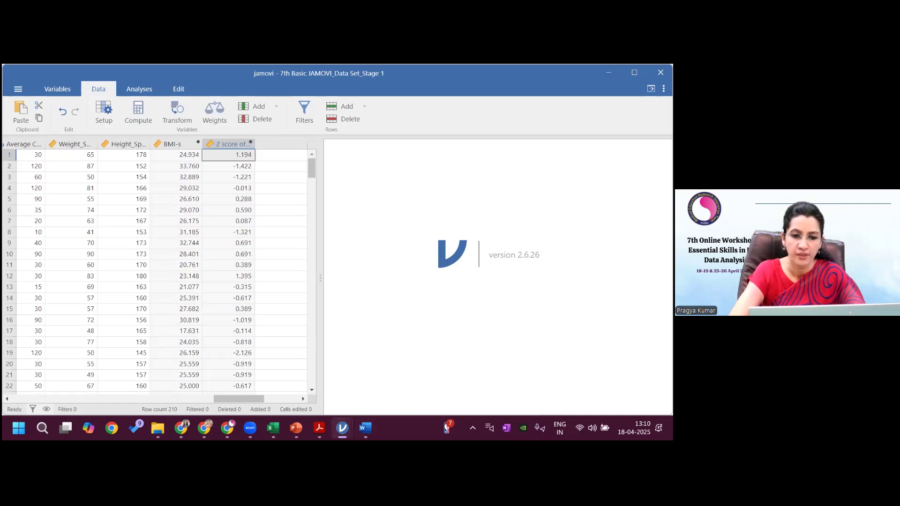
Review the remaining compute and transform tasks in the Word document, then return to the jamovi data set
mouse_move(370, 428)
left_click(375, 385)
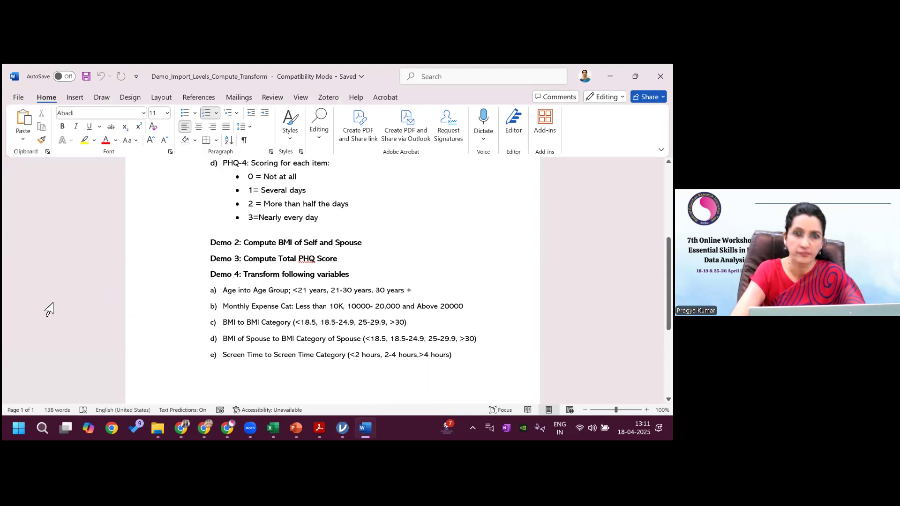
left_click(143, 324)
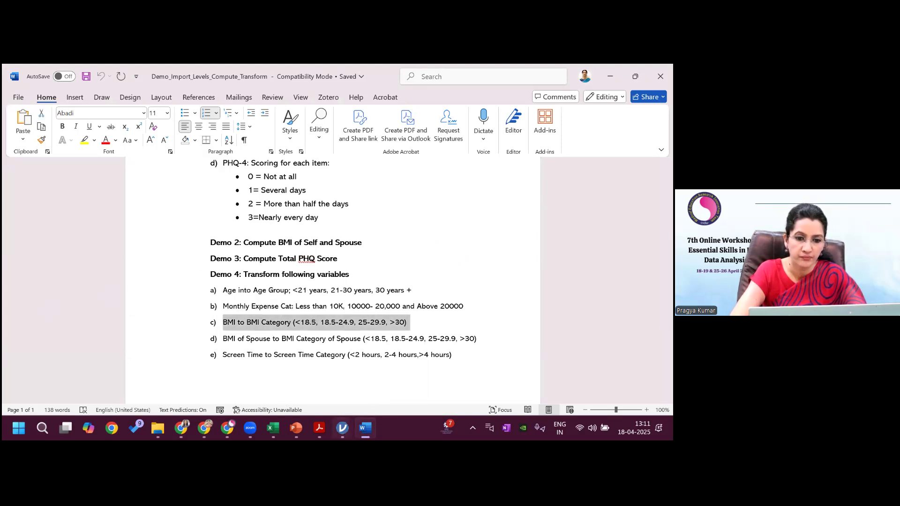
mouse_move(343, 428)
left_click(415, 370)
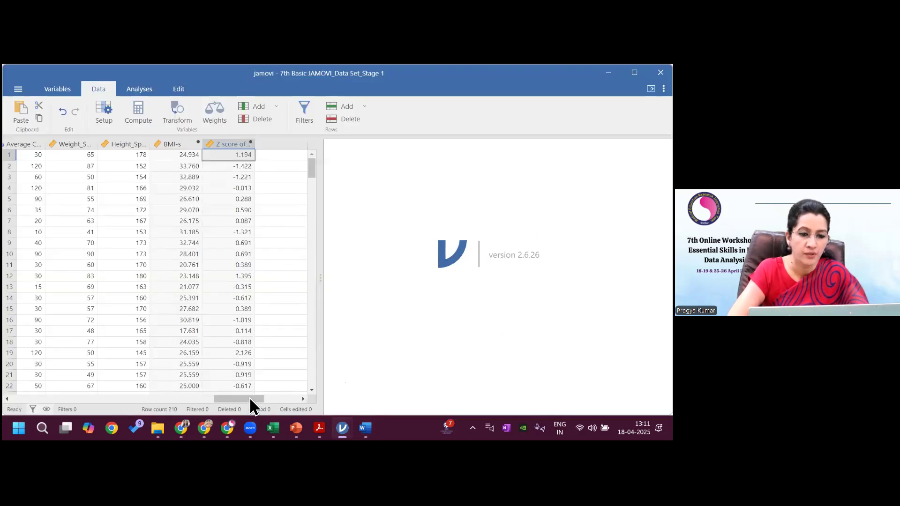
Add a computed variable directly after the last PHQ item column (Little inter...) and name it "total score"
left_click_drag(241, 399, 159, 387)
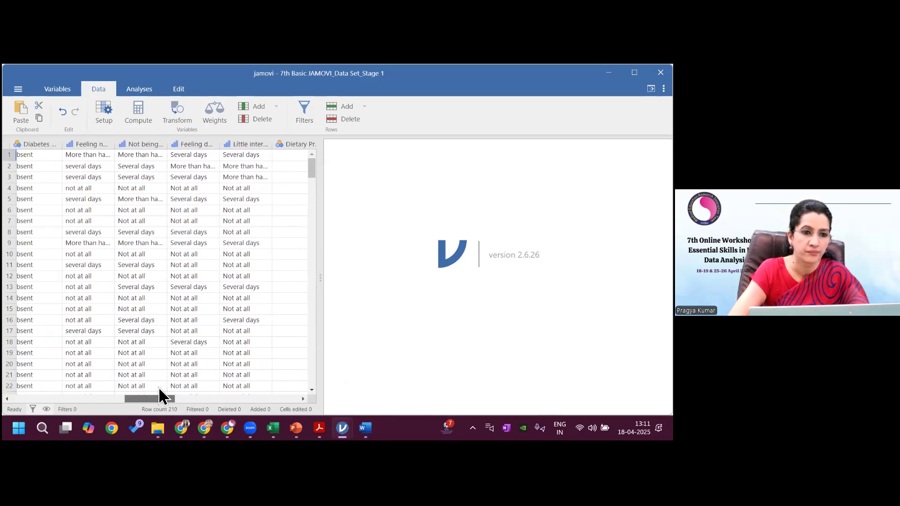
left_click(96, 144)
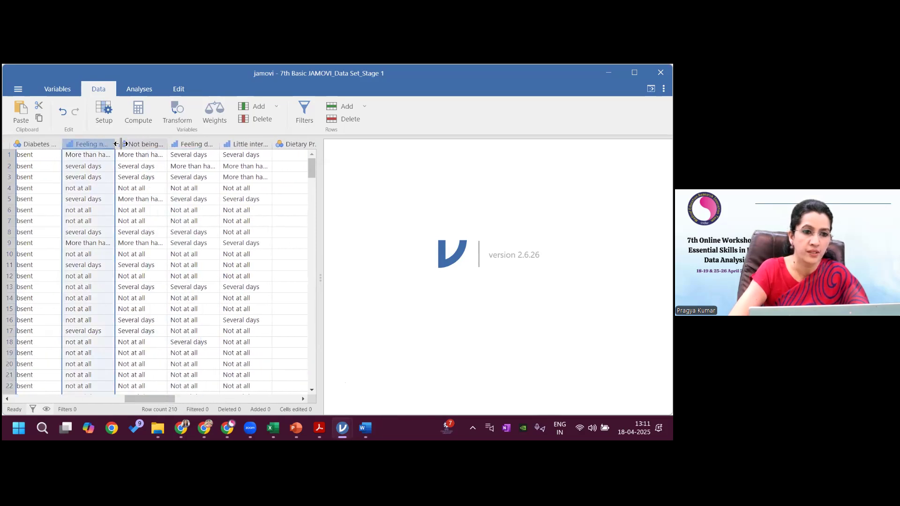
left_click(284, 162)
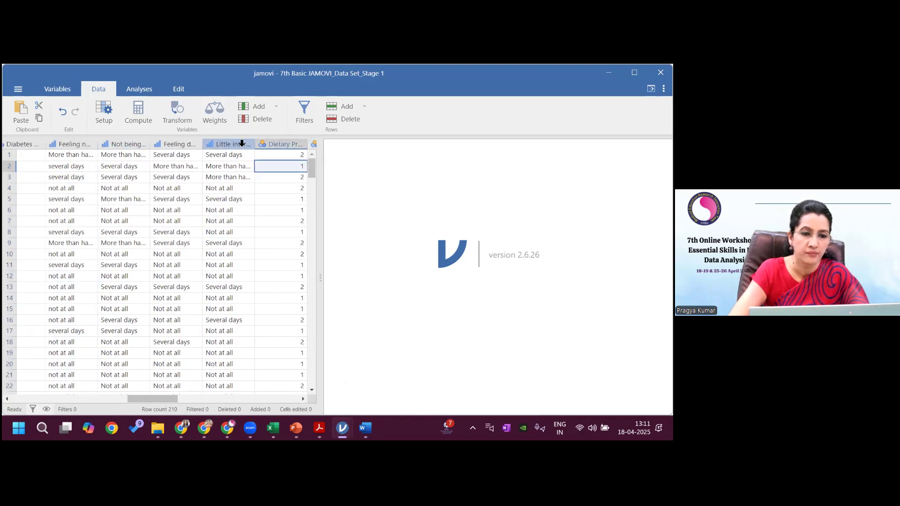
left_click(229, 144)
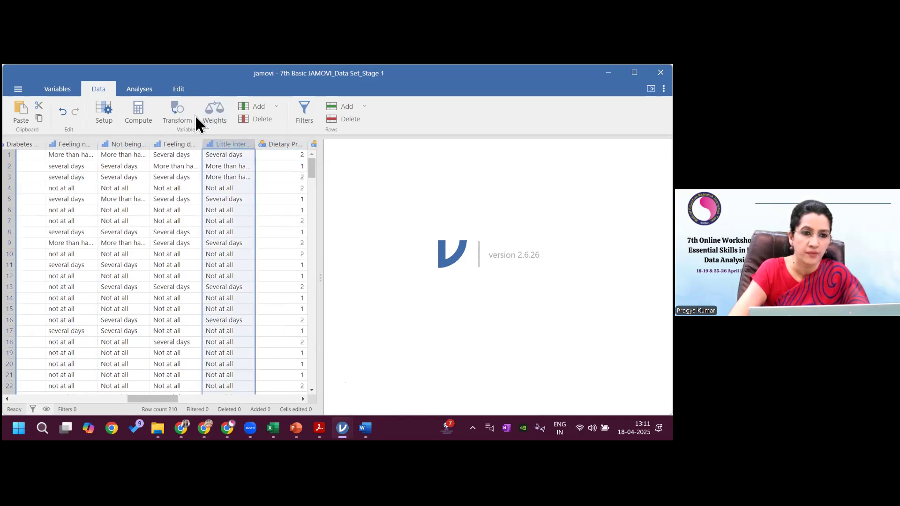
left_click(143, 114)
type("total c")
key("BackSpace")
type("score")
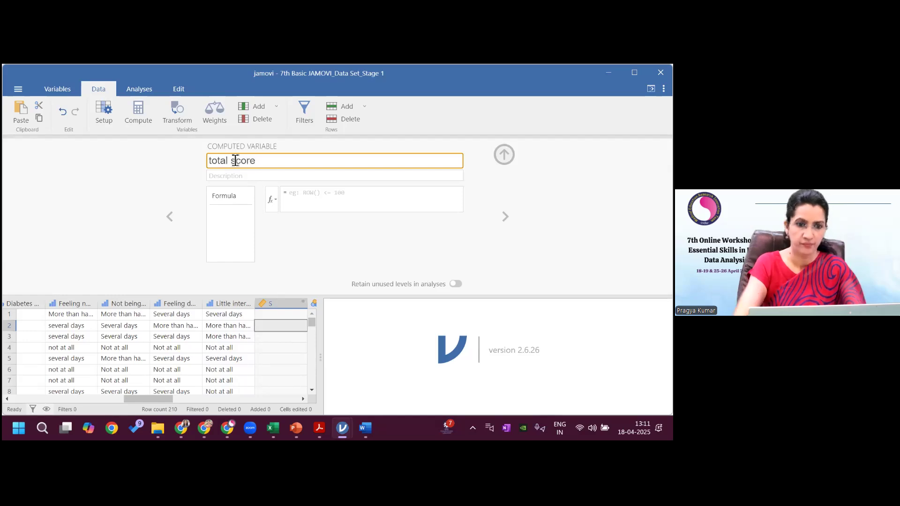
Insert the SUM function into the formula of the total score variable and bring up the PHQ items among the available variables
left_click(274, 199)
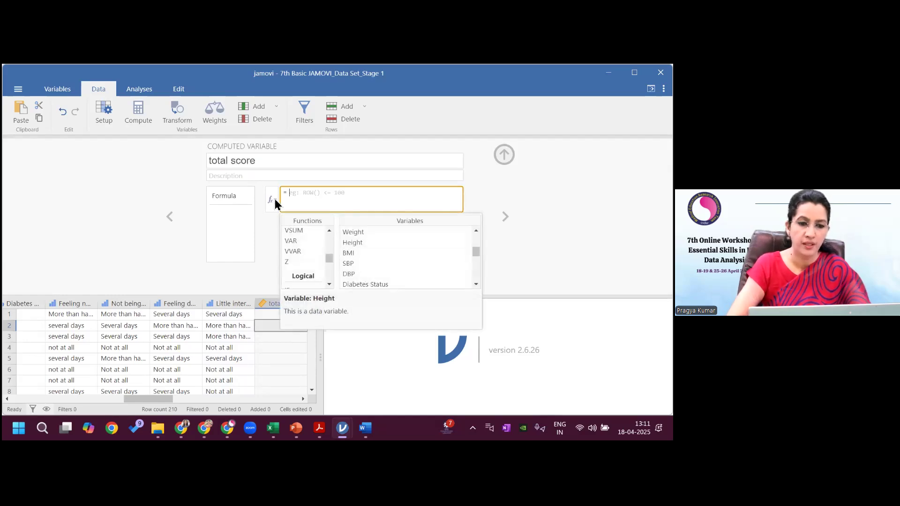
scroll(332, 255, "up", 3)
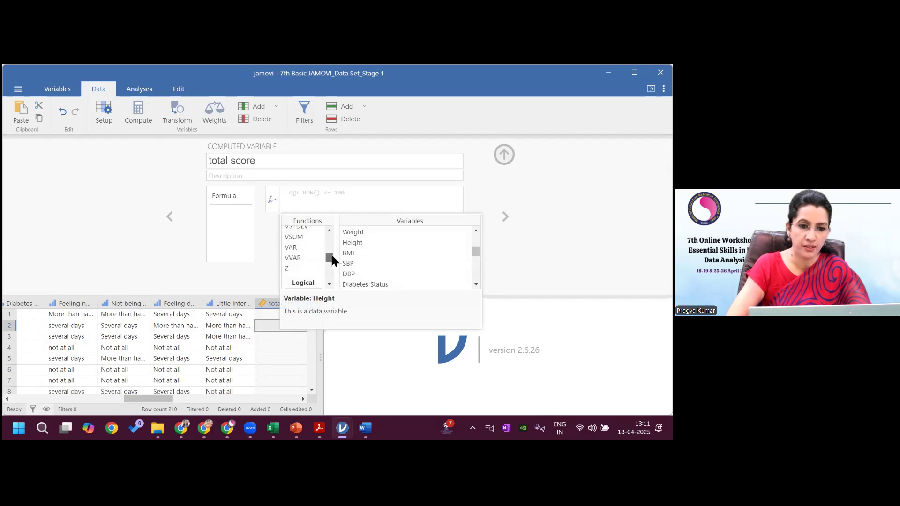
scroll(329, 252, "up", 3)
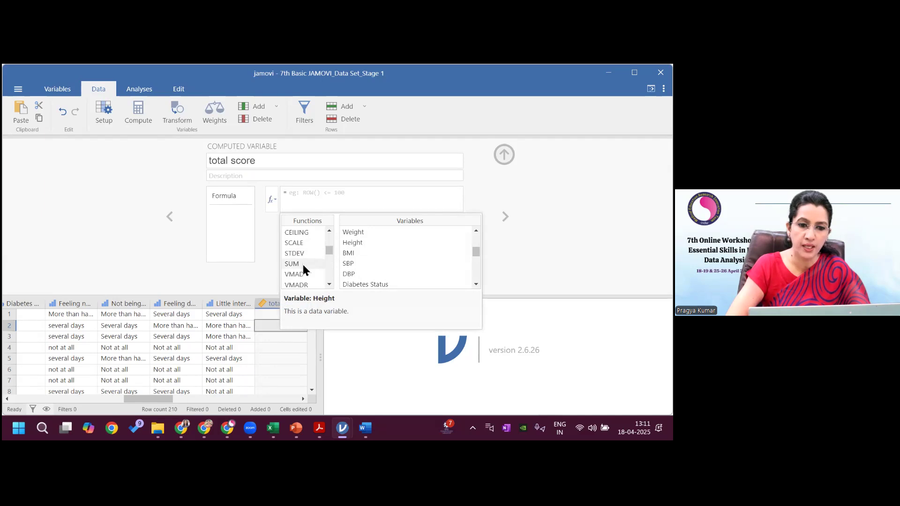
double_click(303, 265)
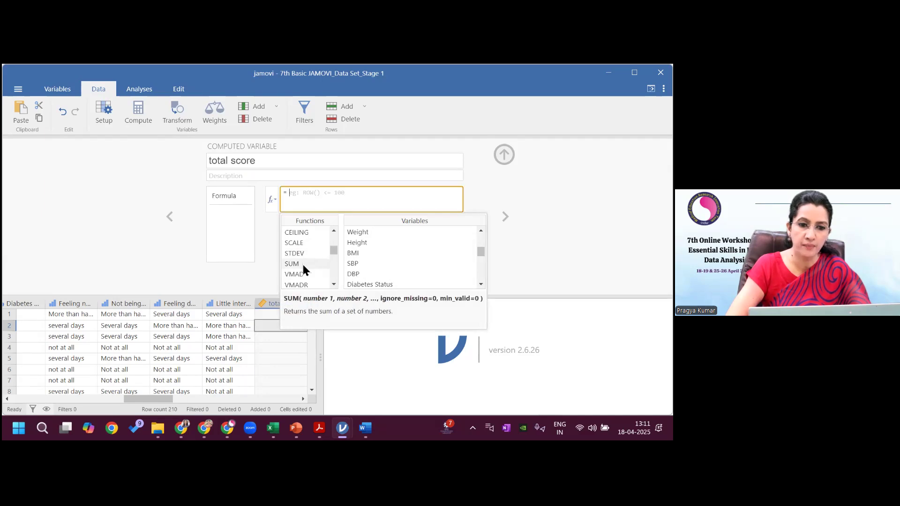
left_click(480, 286)
left_click(480, 286)
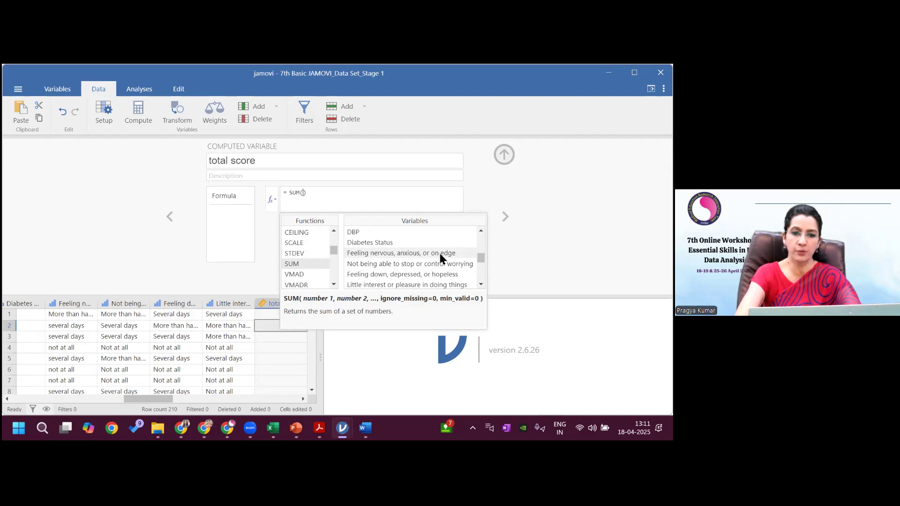
Fill SUM with the four PHQ items, from Feeling nervous, anxious, or on edge to Little interest or pleasure in doing things, and apply the formula
double_click(440, 253)
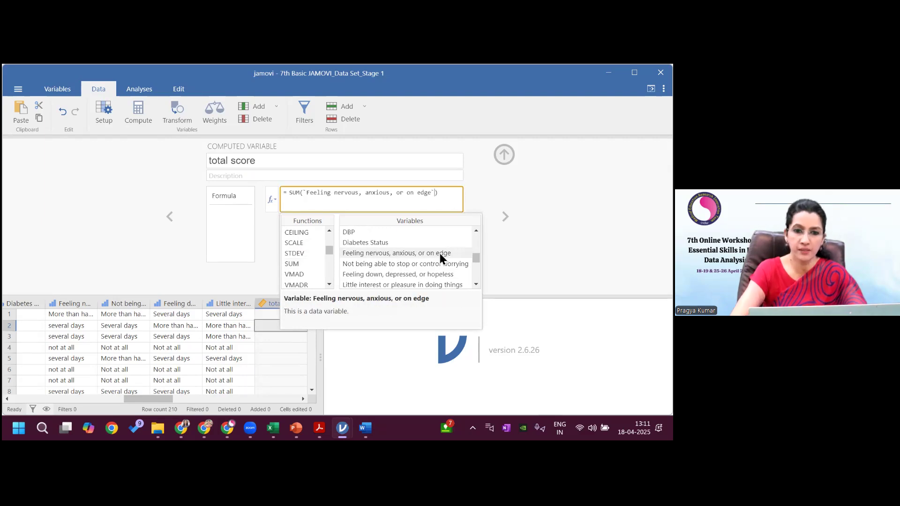
type(",")
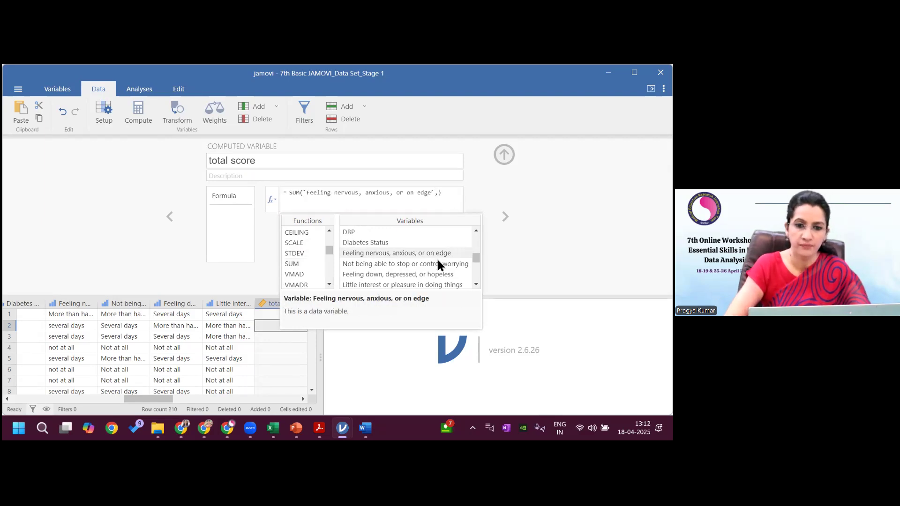
double_click(438, 265)
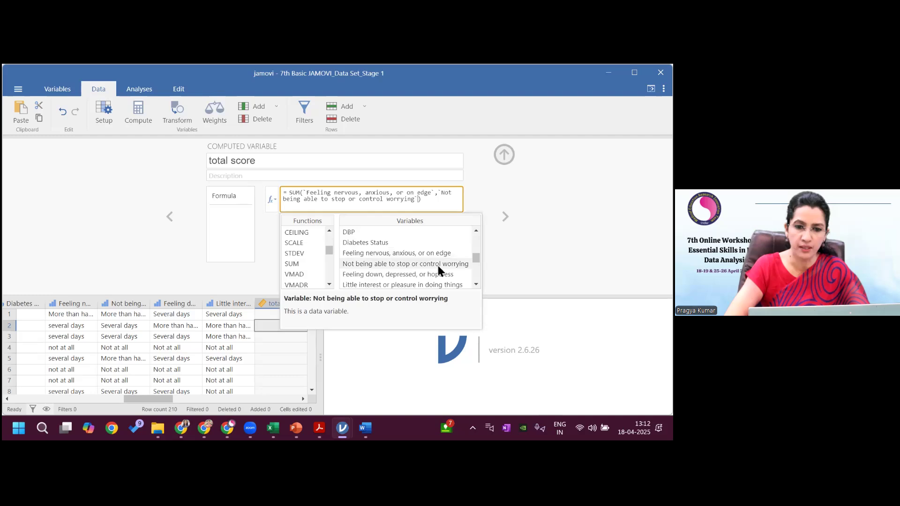
type(",")
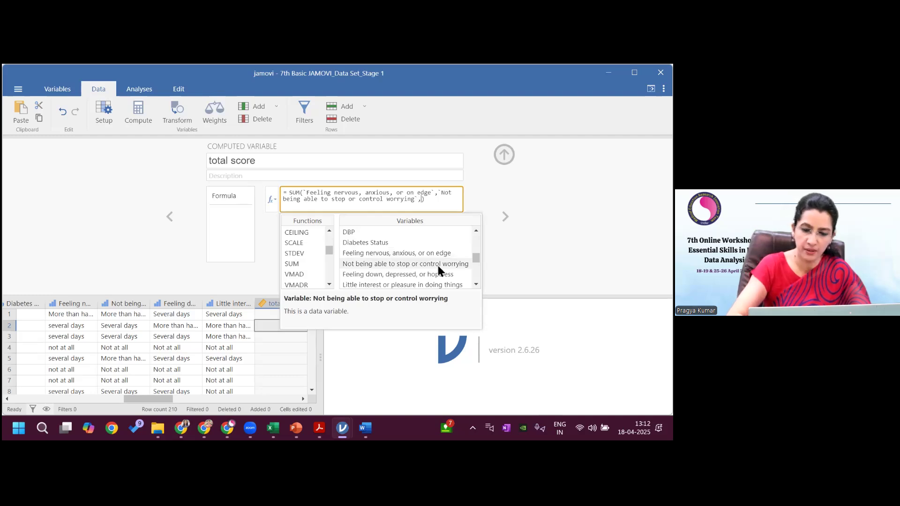
double_click(438, 274)
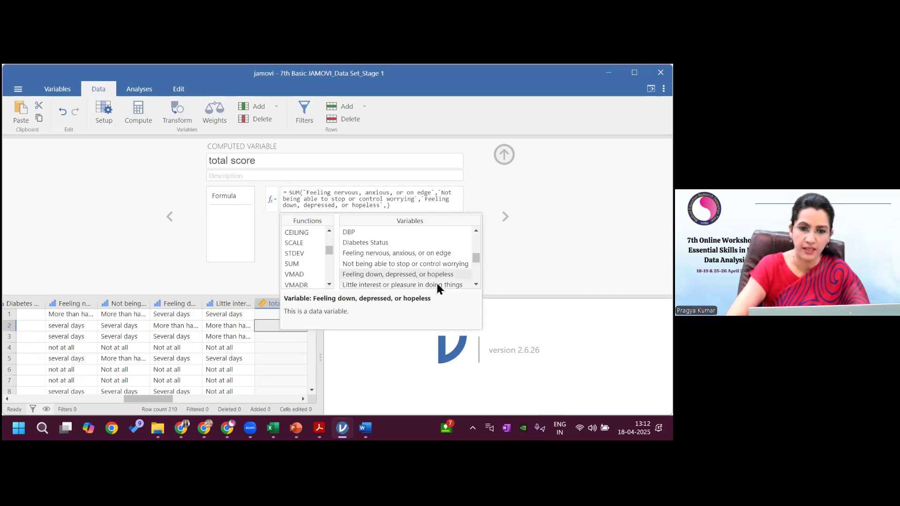
double_click(437, 285)
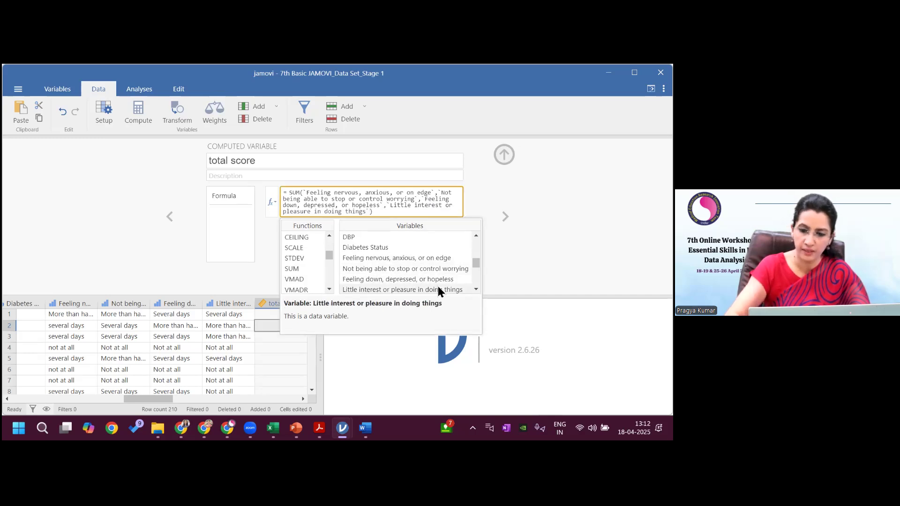
key("Return")
left_click_drag(164, 402, 172, 401)
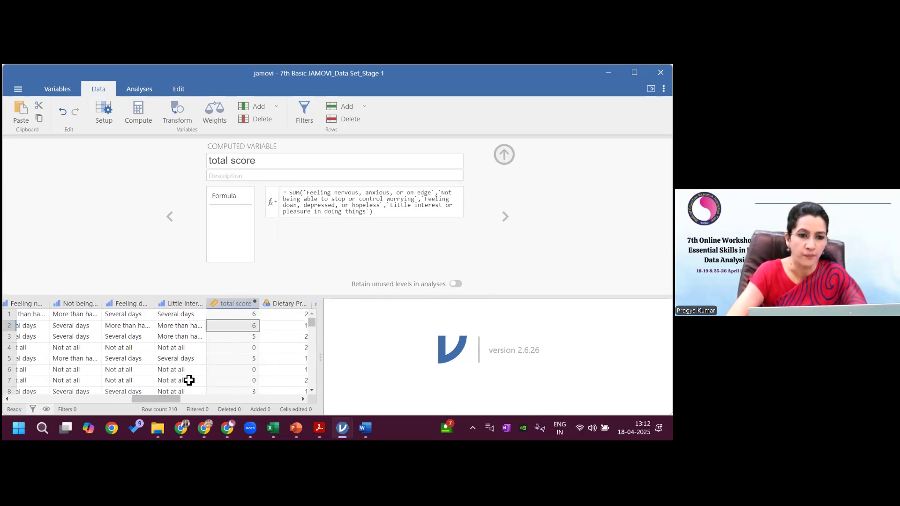
Rename the variable "Feeling nervous, anxious, or on edge" as Q1
left_click_drag(164, 402, 147, 401)
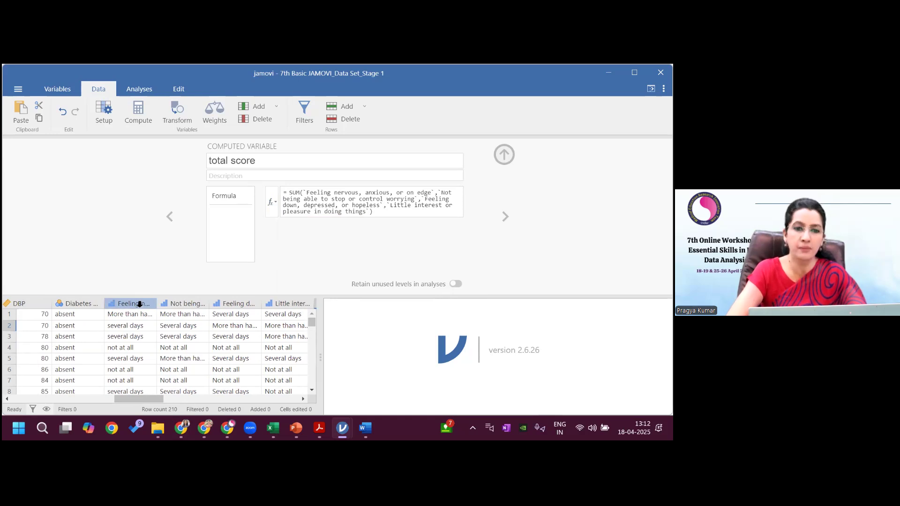
left_click(139, 304)
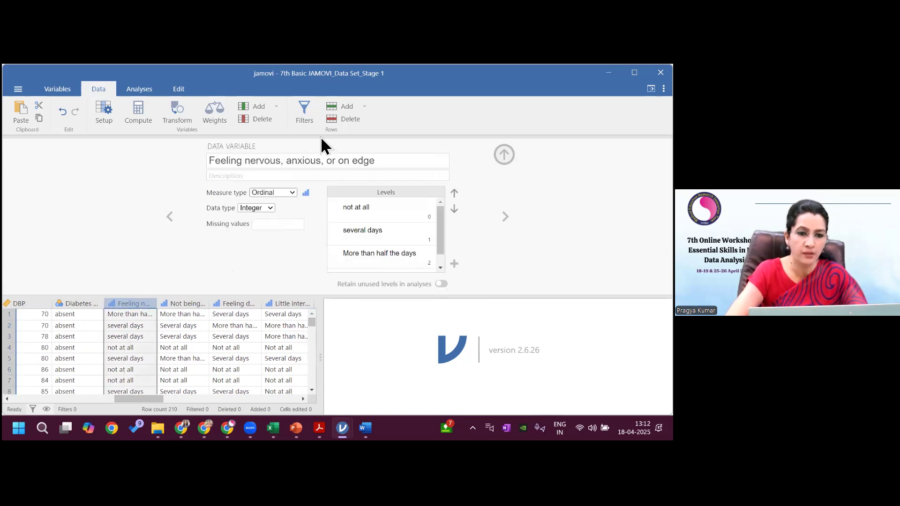
left_click(337, 168)
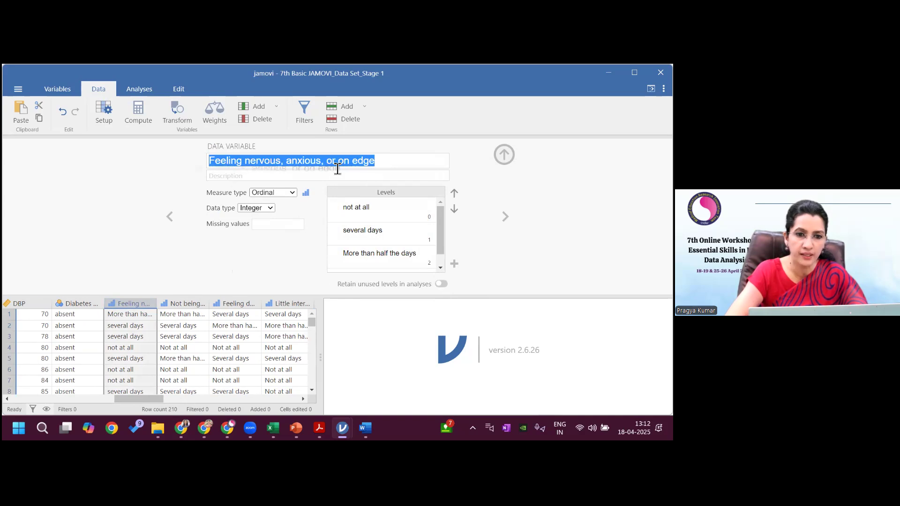
key("BackSpace")
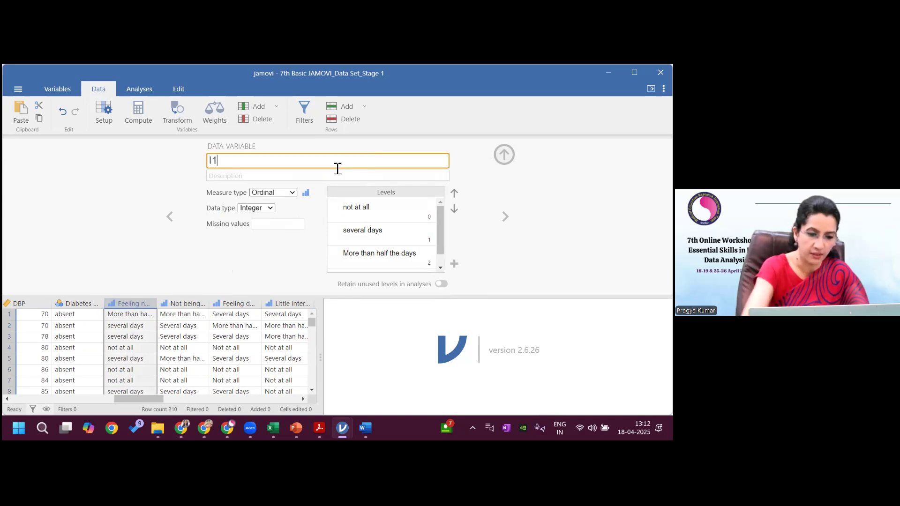
key("BackSpace")
key("BackSpace")
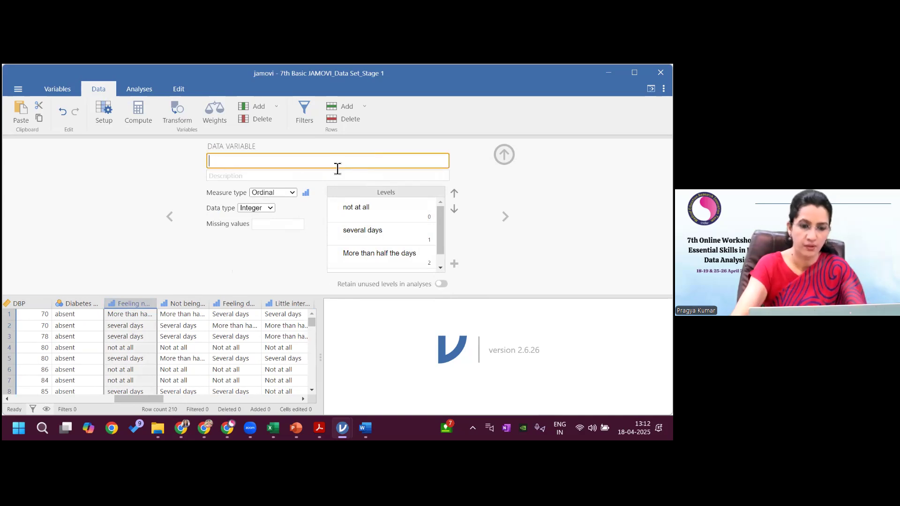
type("Q")
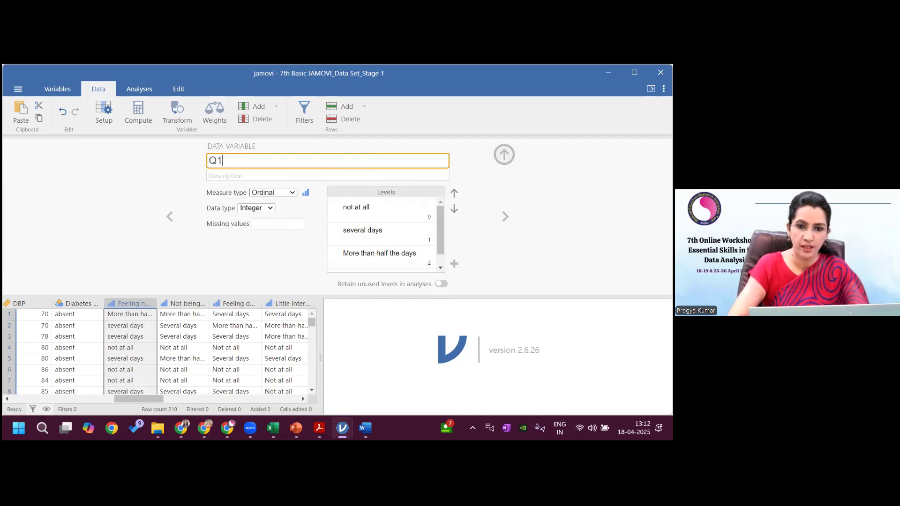
type("1")
Rename the variable "Not being able to stop or control worrying" as Q2
left_click(505, 216)
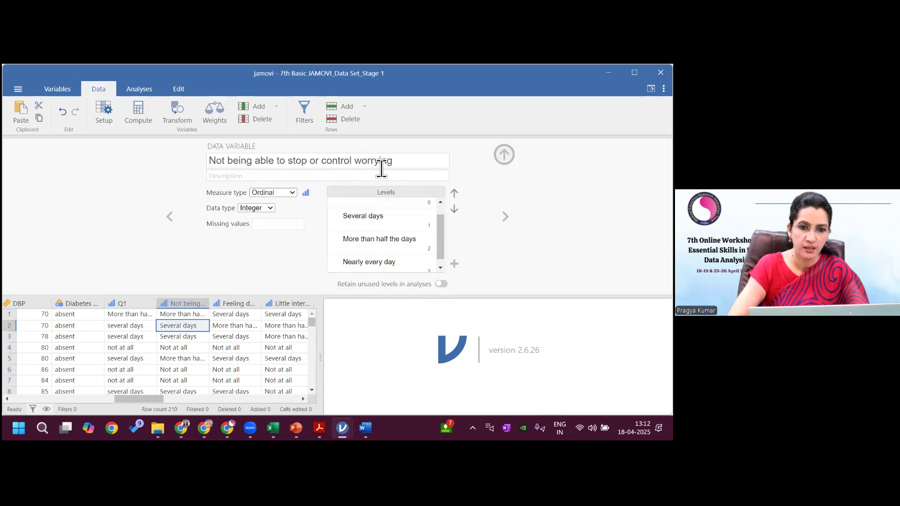
left_click(312, 160)
type("Q2")
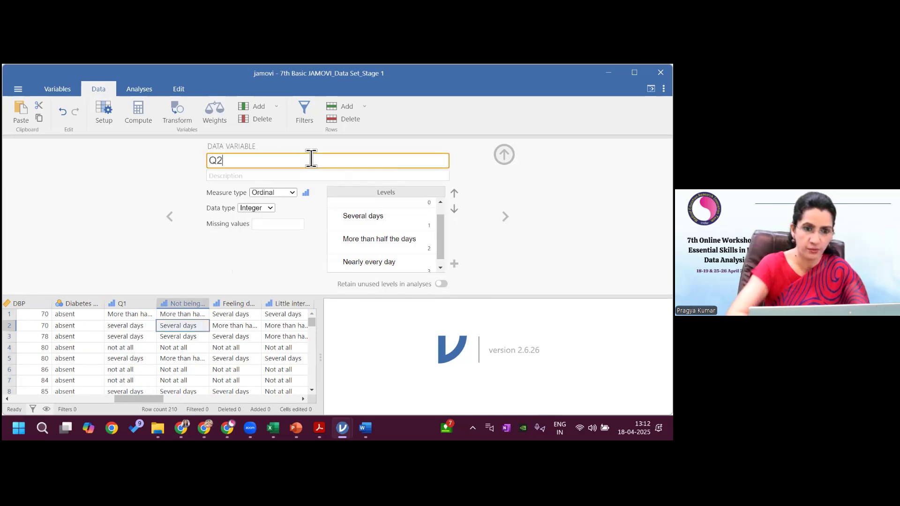
key("Return")
Rename "Feeling down, depressed, or hopeless" as Q3 and "Little interest or pleasure in doing things" as Q4
left_click(506, 216)
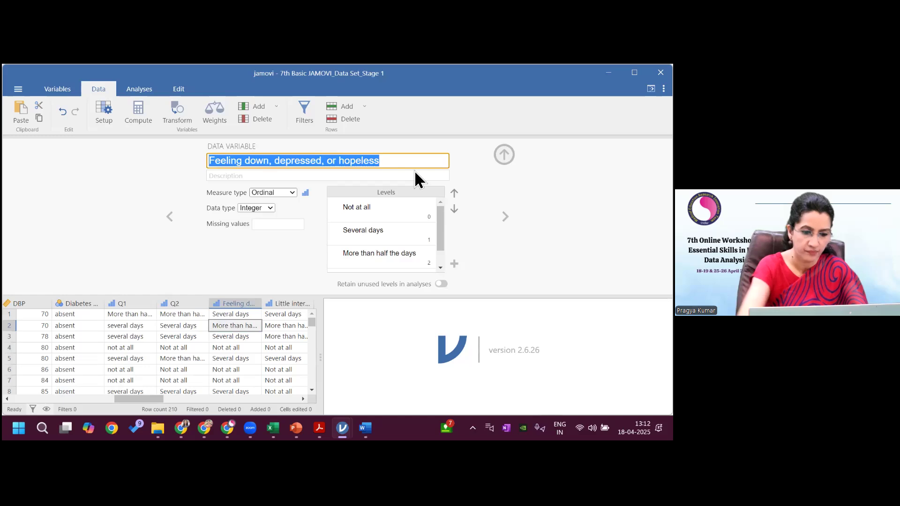
type("Q3")
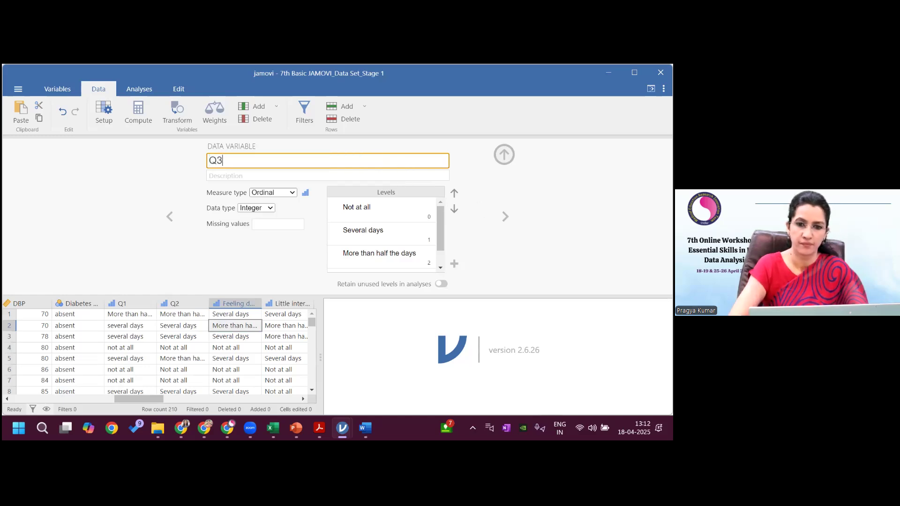
left_click(506, 216)
left_click(386, 166)
type("Q")
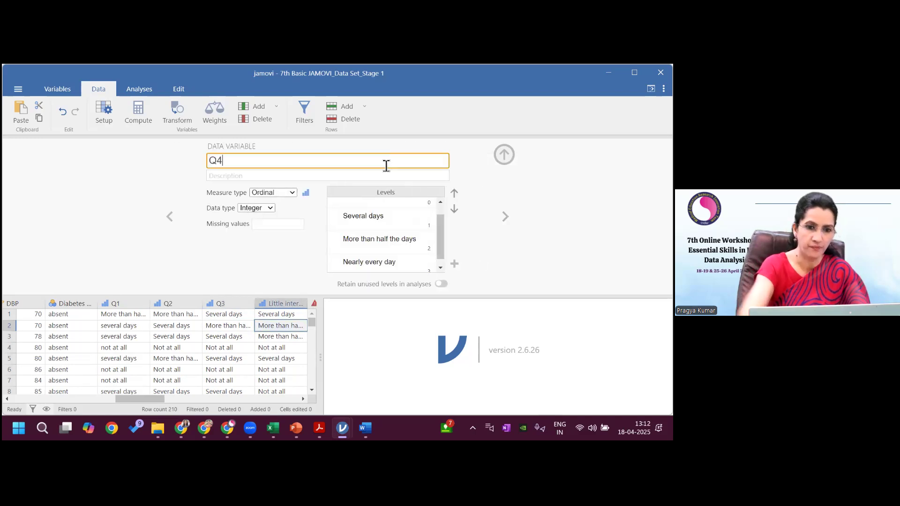
key("Return")
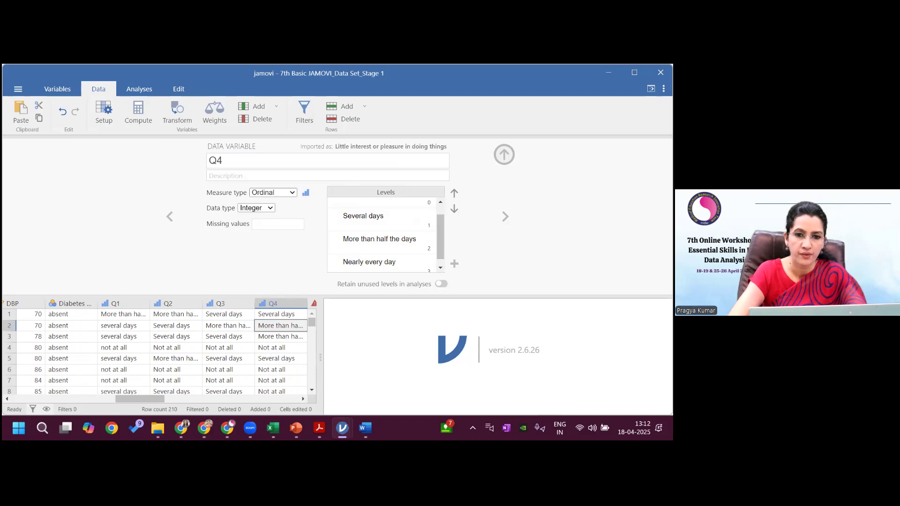
Delete the computed total score column that follows Q4
left_click_drag(162, 400, 192, 401)
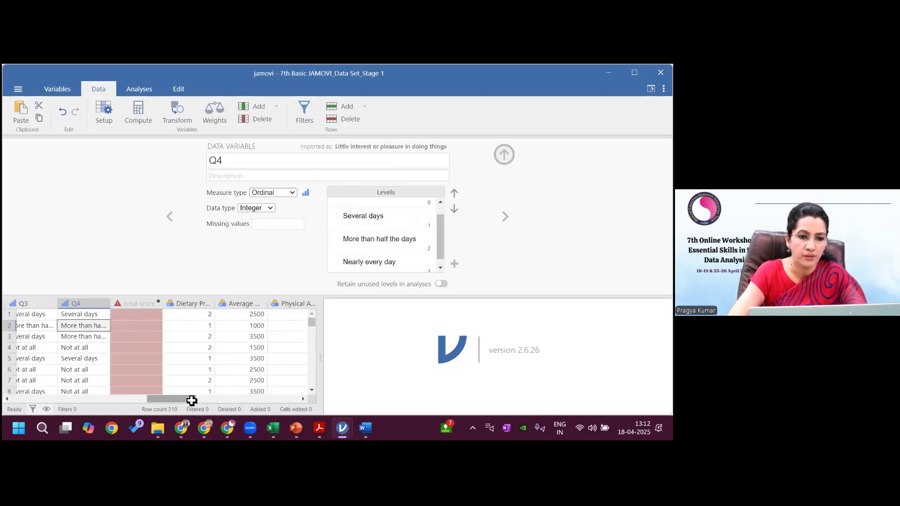
left_click(150, 307)
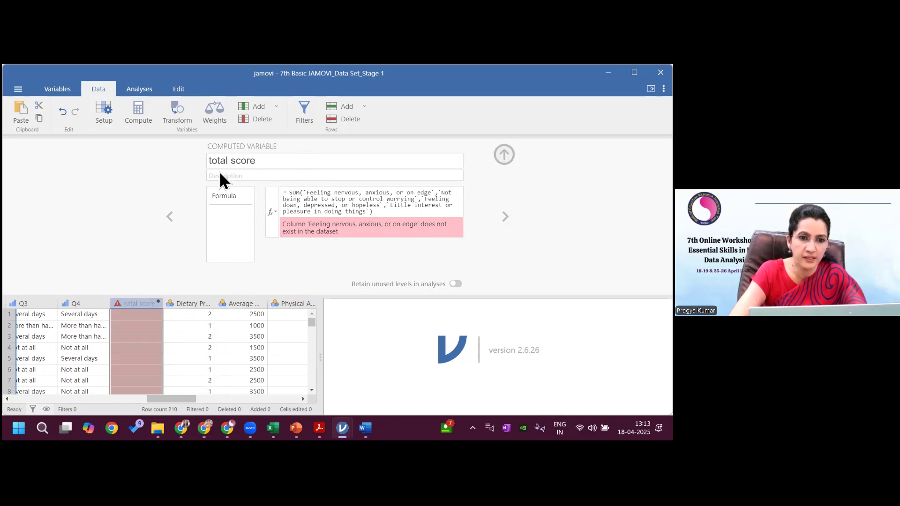
left_click(247, 120)
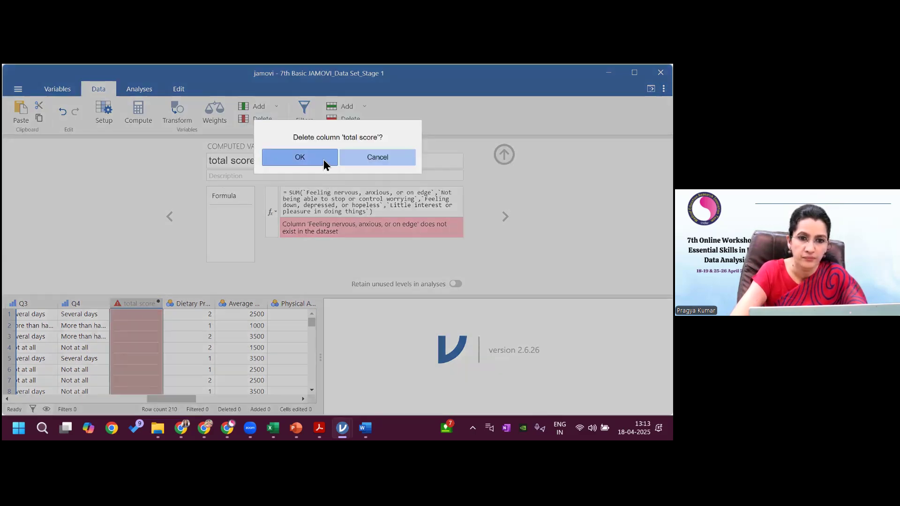
left_click(324, 161)
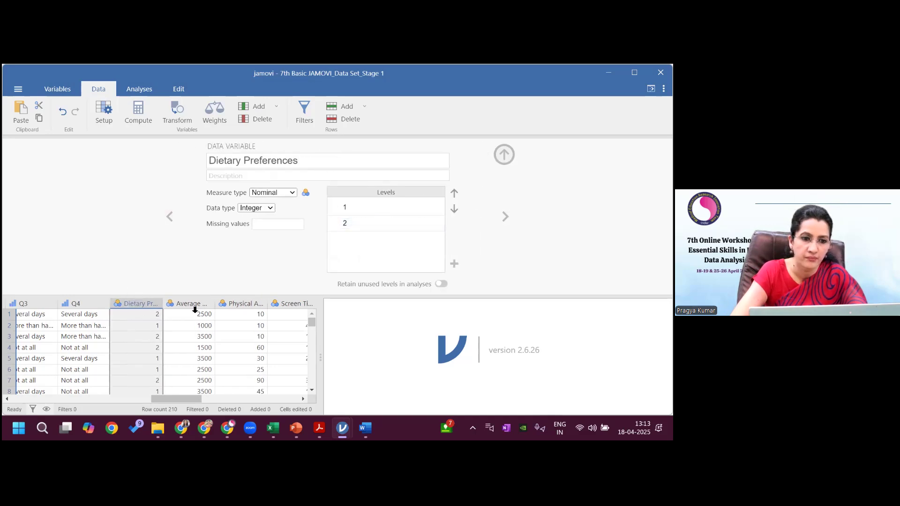
Add a new computed variable directly after Q4, name it "Total score" and close its editor
left_click(99, 306)
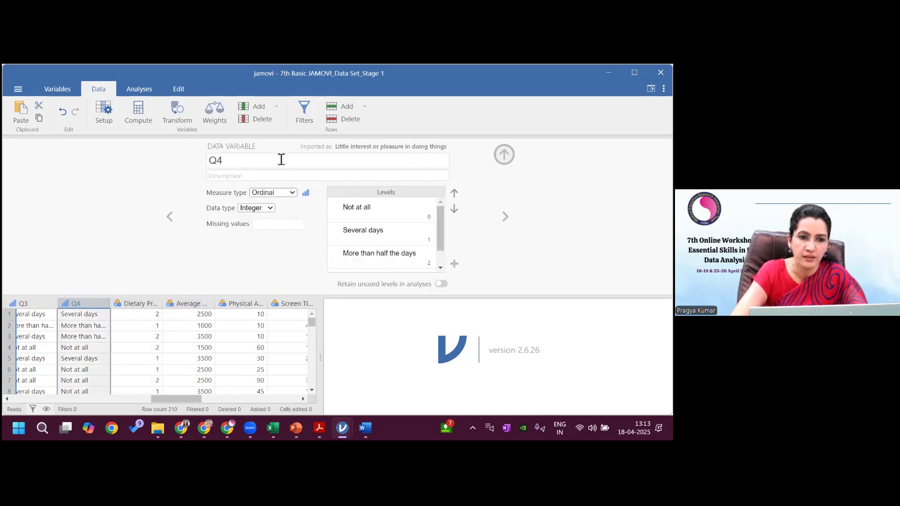
left_click(143, 120)
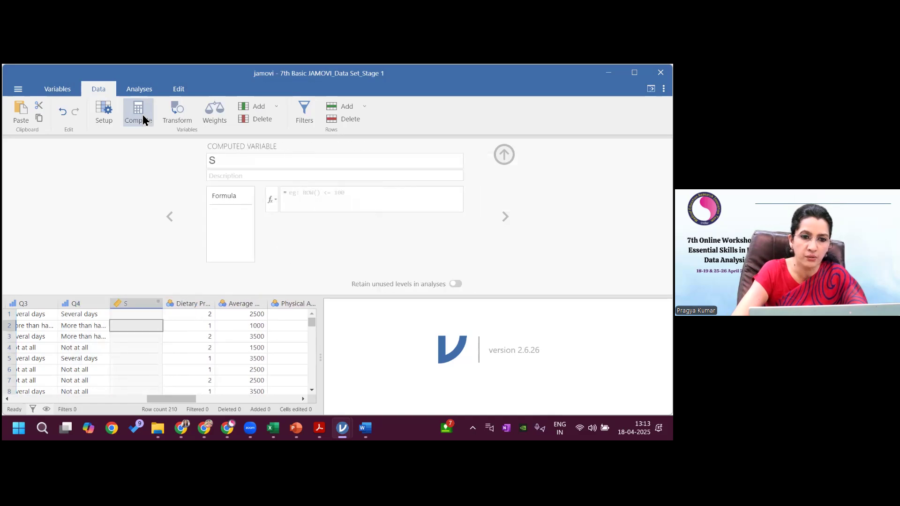
double_click(223, 168)
type("Total cor")
key("BackSpace")
key("BackSpace")
key("BackSpace")
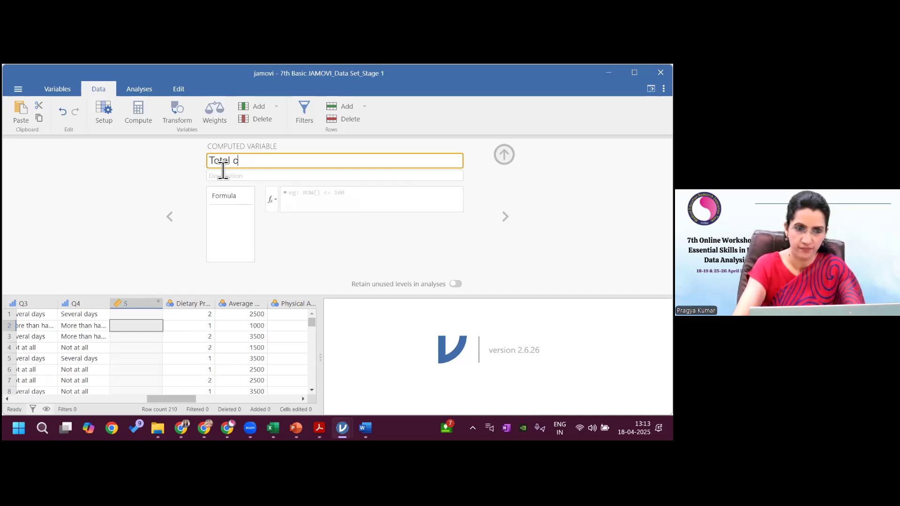
type("score")
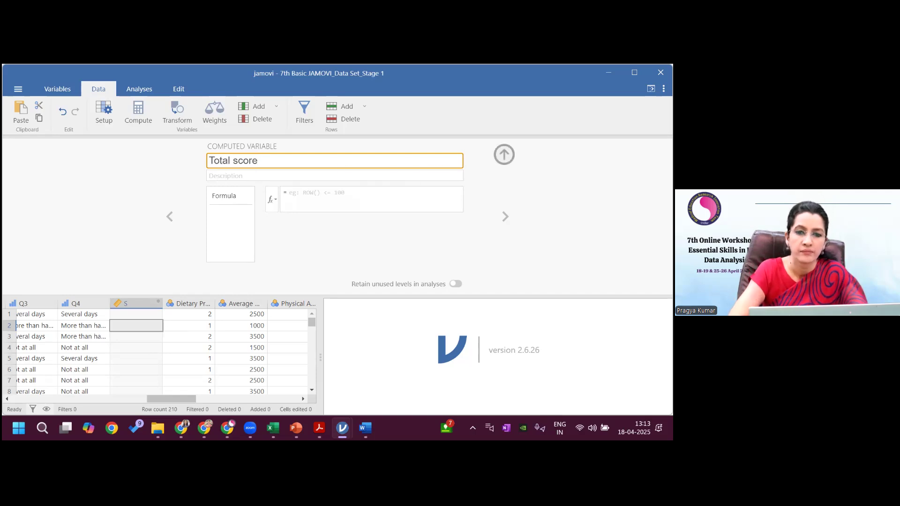
left_click(504, 155)
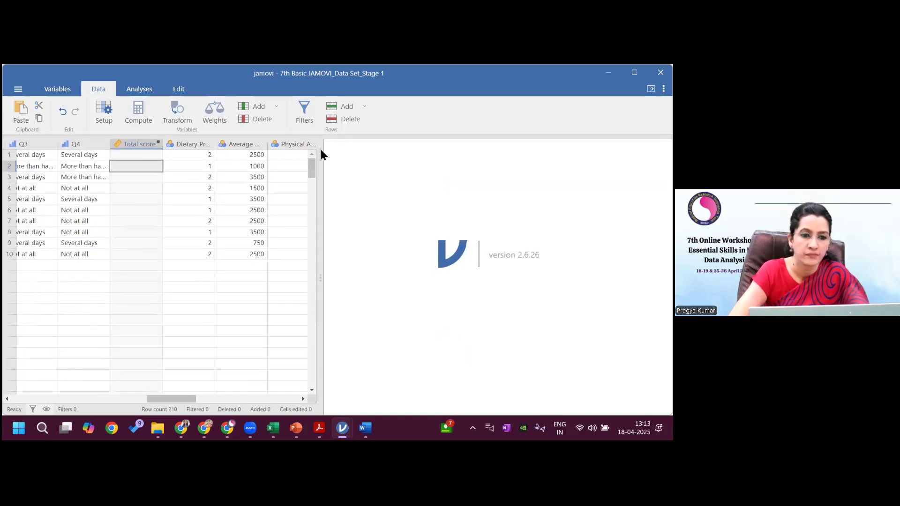
Reopen the computed variable Total score for editing and start its formula with the SUM function
left_click(152, 146)
left_click(152, 146)
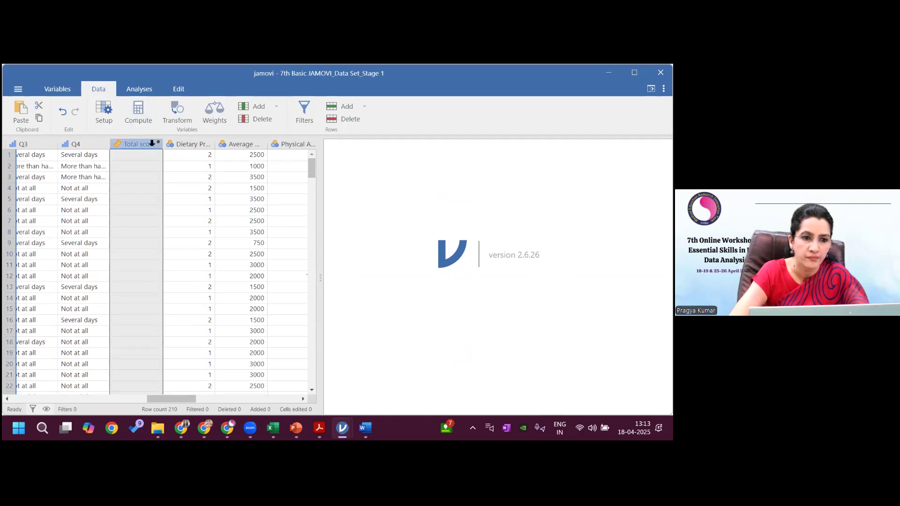
double_click(141, 147)
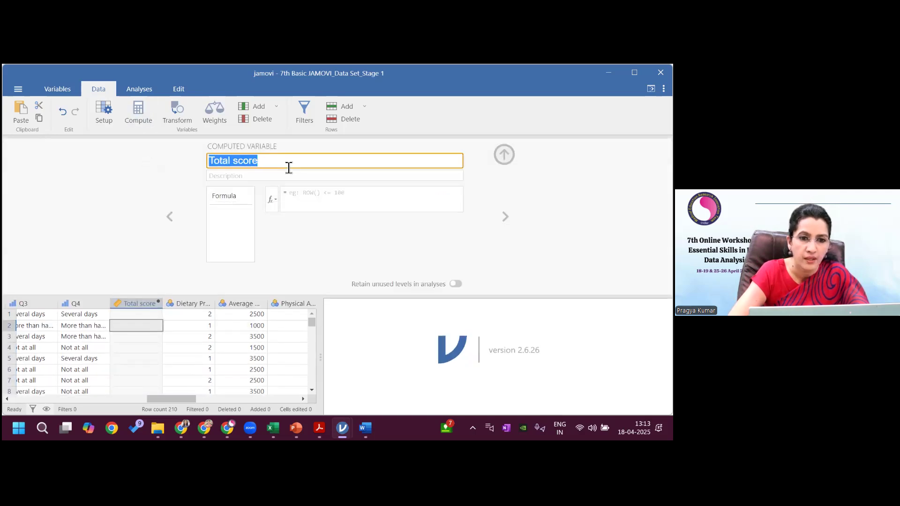
left_click(275, 201)
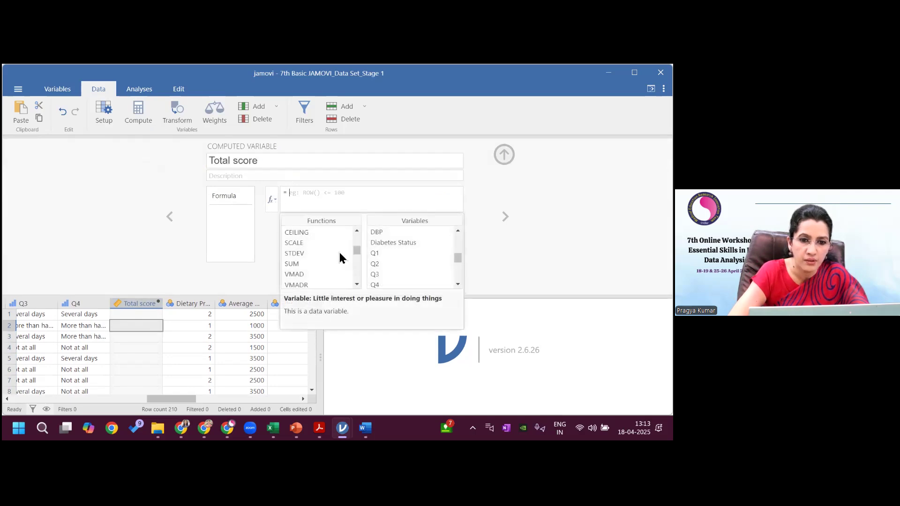
double_click(304, 263)
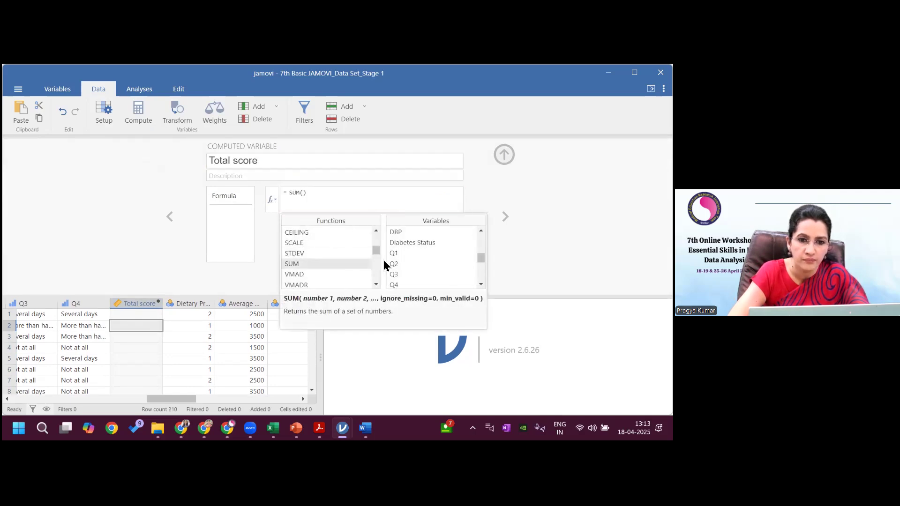
Complete the Total score formula as SUM(Q1,Q2,Q3,Q4), apply it and close the variable editor
double_click(409, 254)
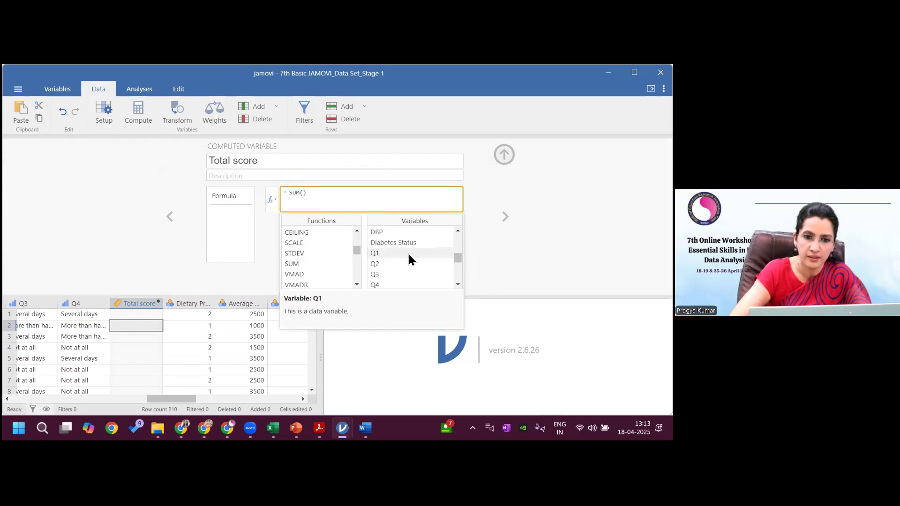
type(",")
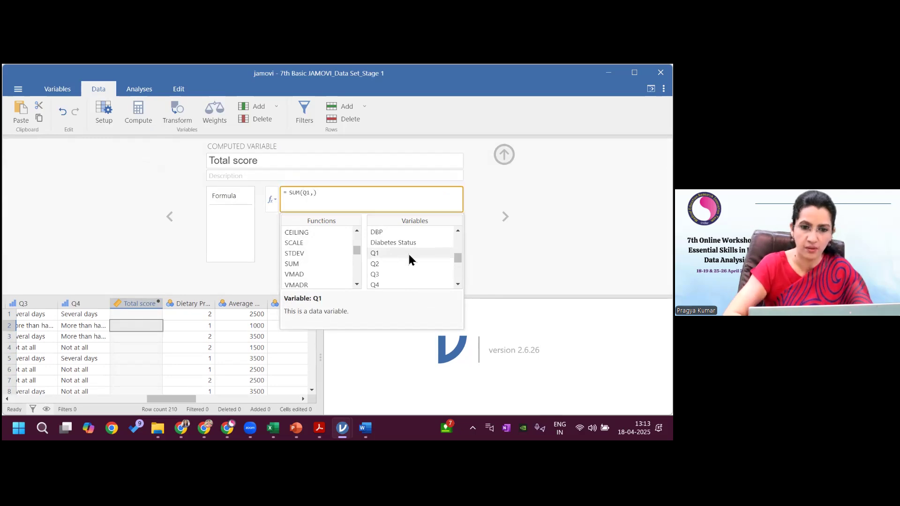
double_click(405, 264)
type(",")
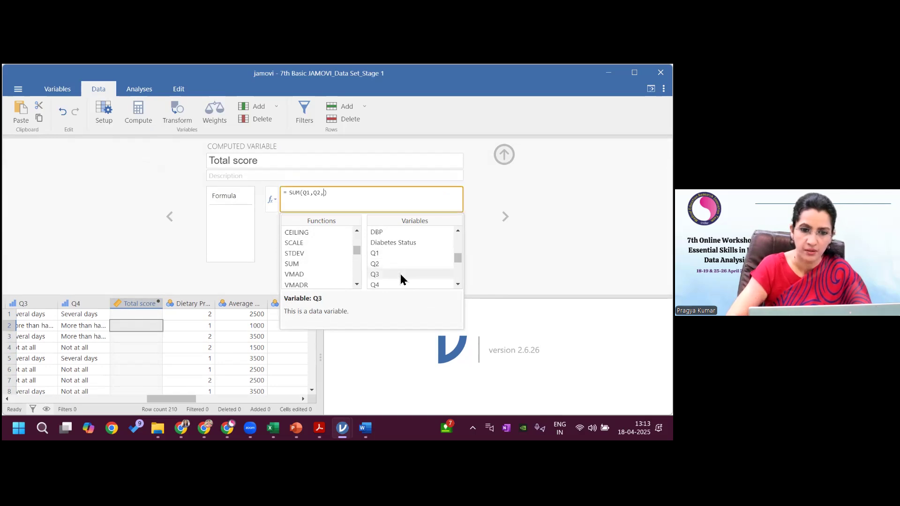
double_click(400, 274)
type(",")
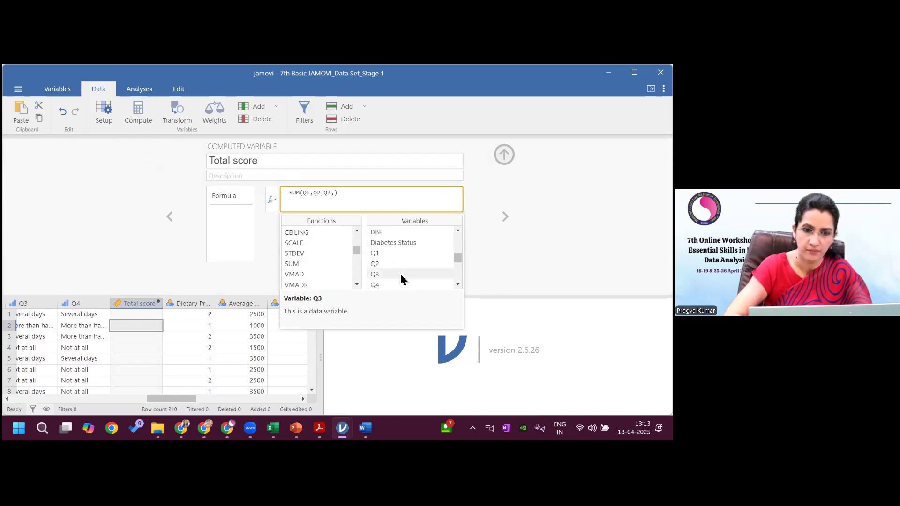
double_click(396, 284)
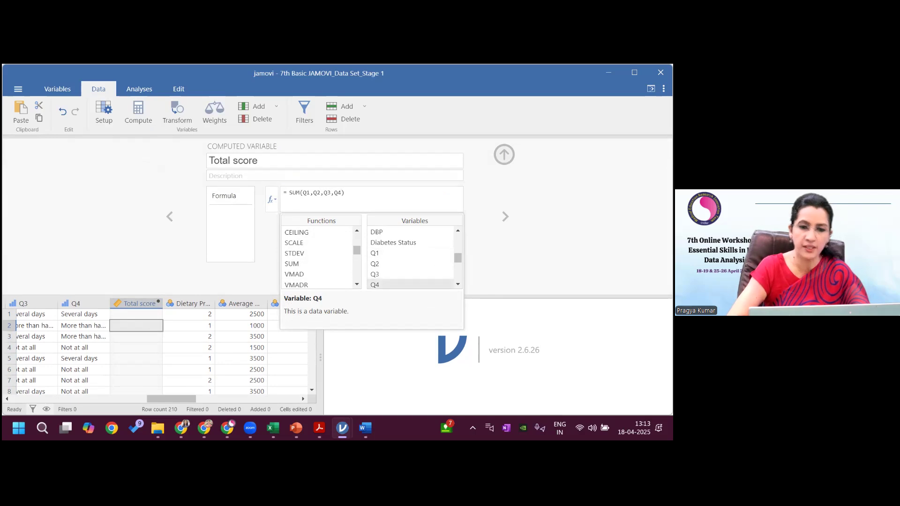
key("Return")
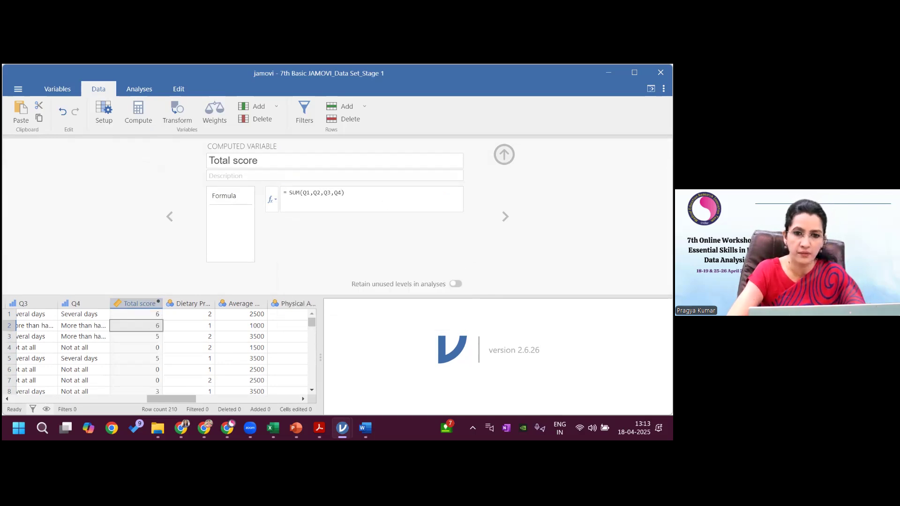
key("Return")
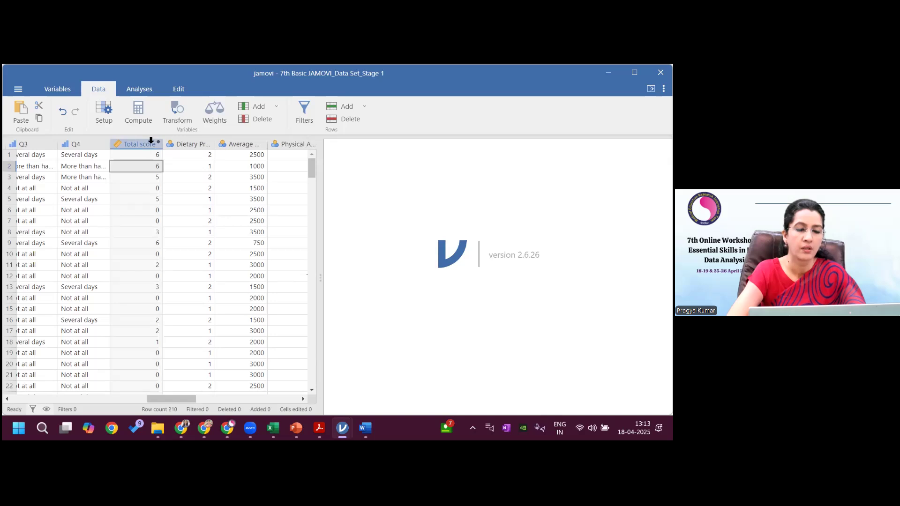
Switch to the Word document Demo_Import_Levels_Compute_Transform and review the variables to transform under Demo 4
mouse_move(366, 428)
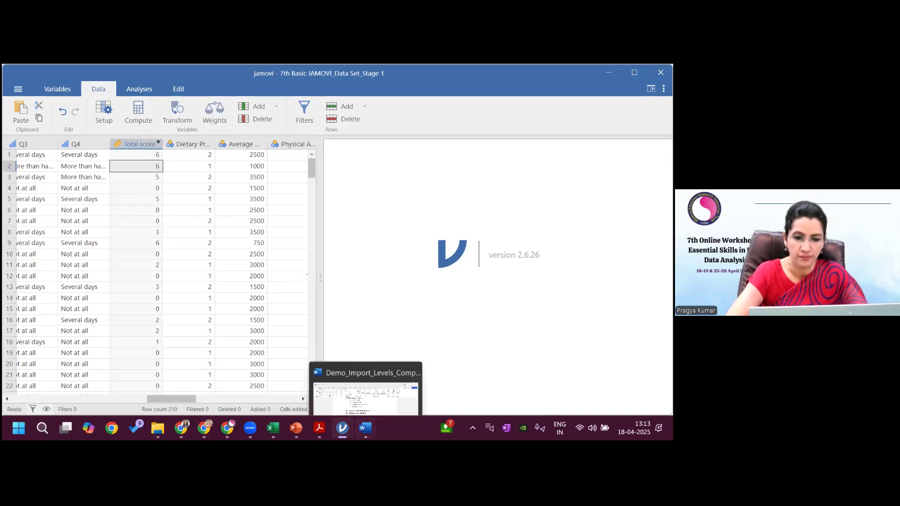
left_click(385, 389)
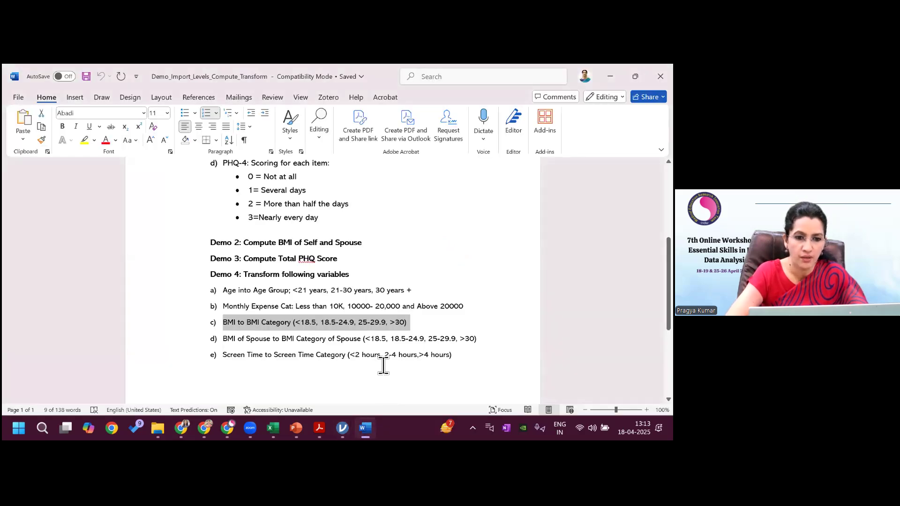
left_click(359, 398)
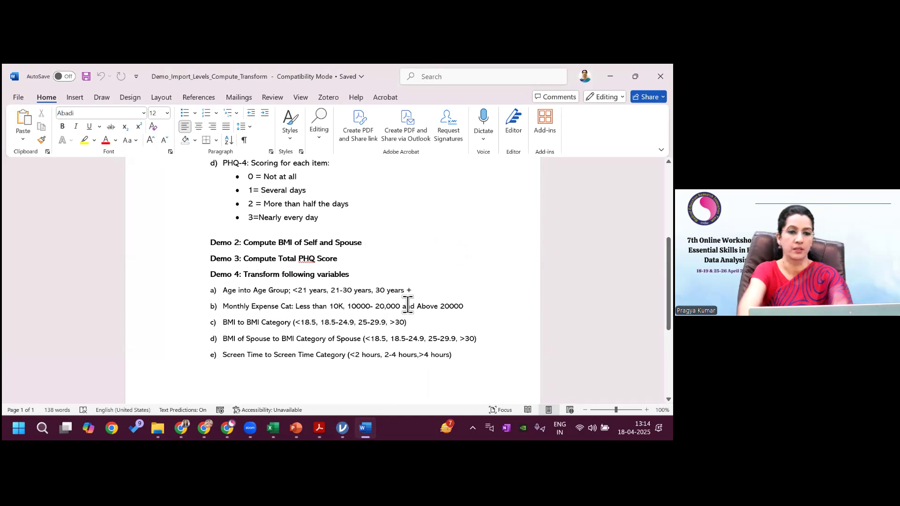
Switch back to the jamovi data set and create a transformed variable from Age named "age category"
mouse_move(342, 428)
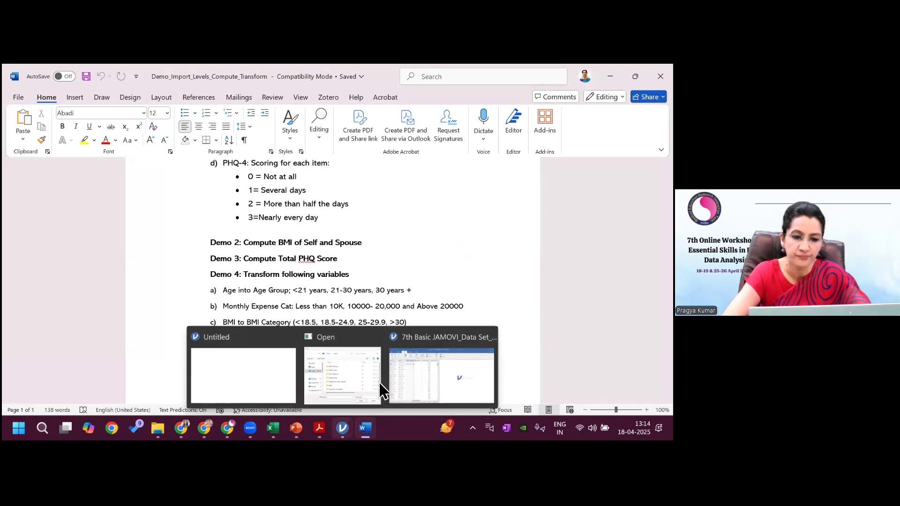
left_click(404, 371)
left_click_drag(172, 396, 19, 396)
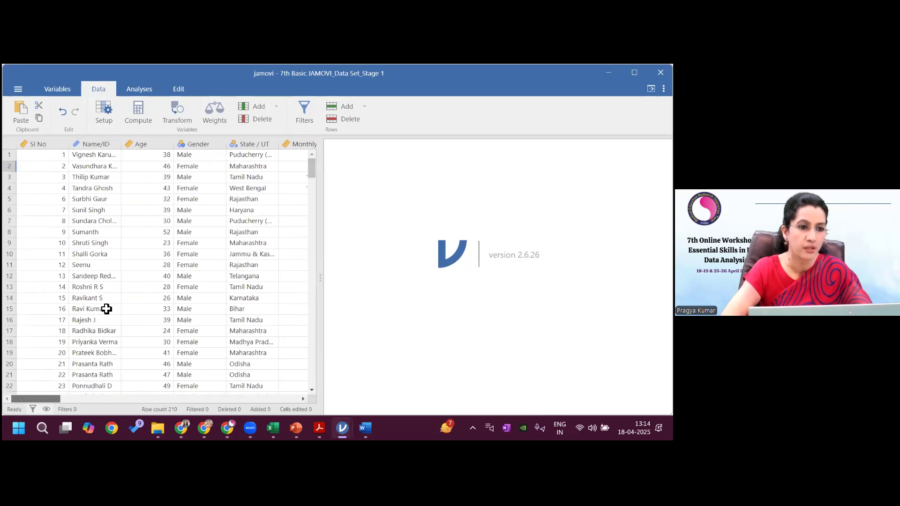
left_click(162, 144)
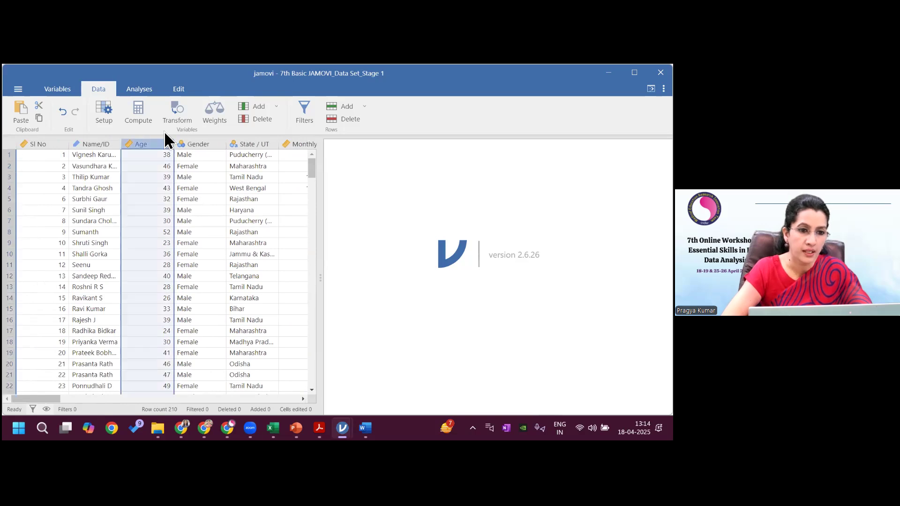
left_click(178, 123)
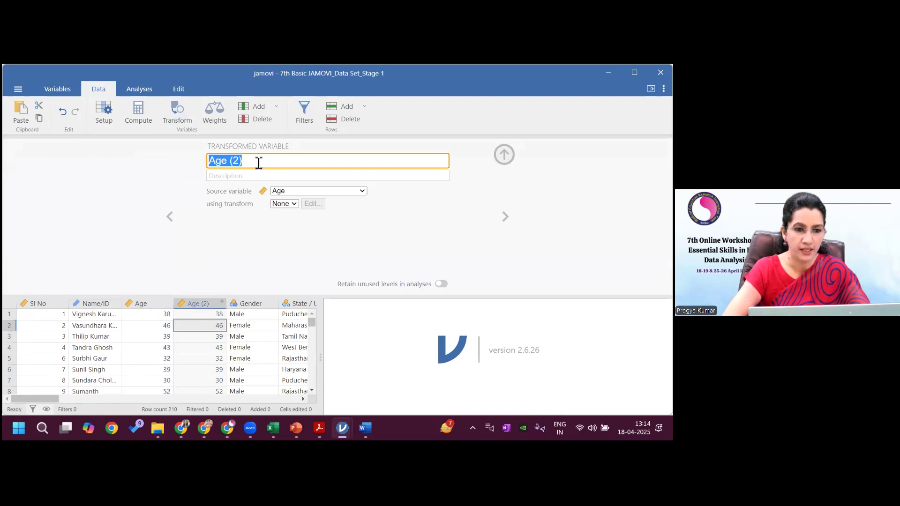
type("age category")
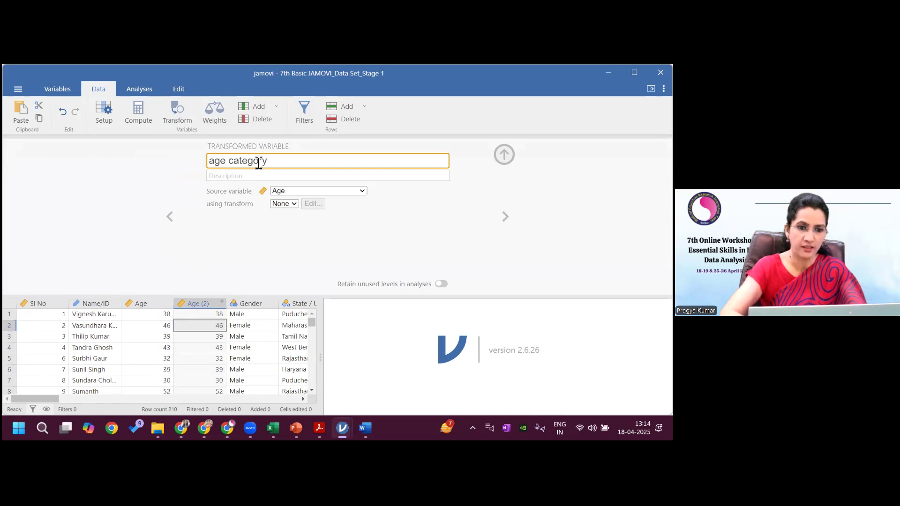
Create a new transform for age category, name it Transform_age and add a recode condition
left_click(294, 204)
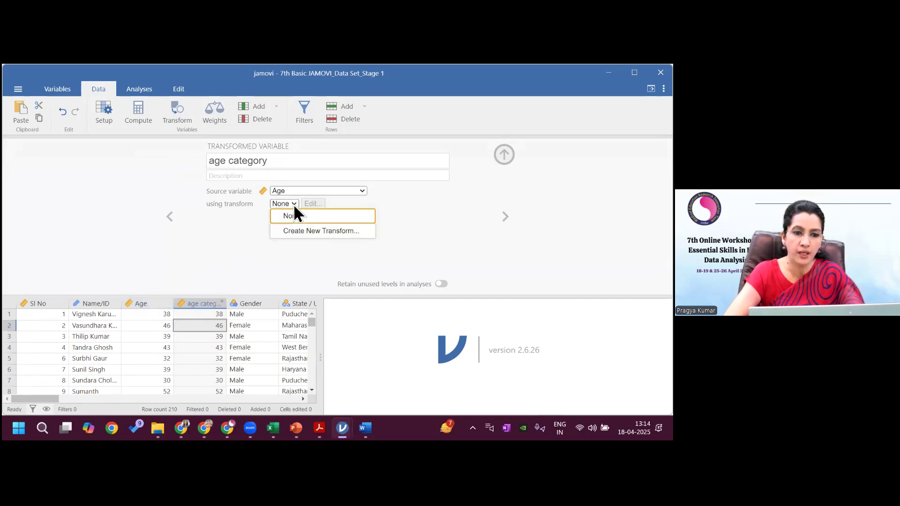
left_click(296, 232)
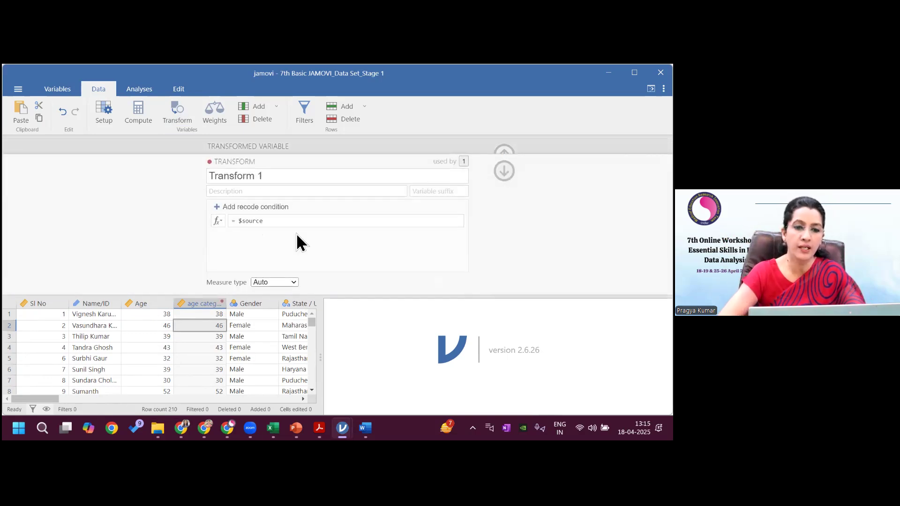
left_click(268, 177)
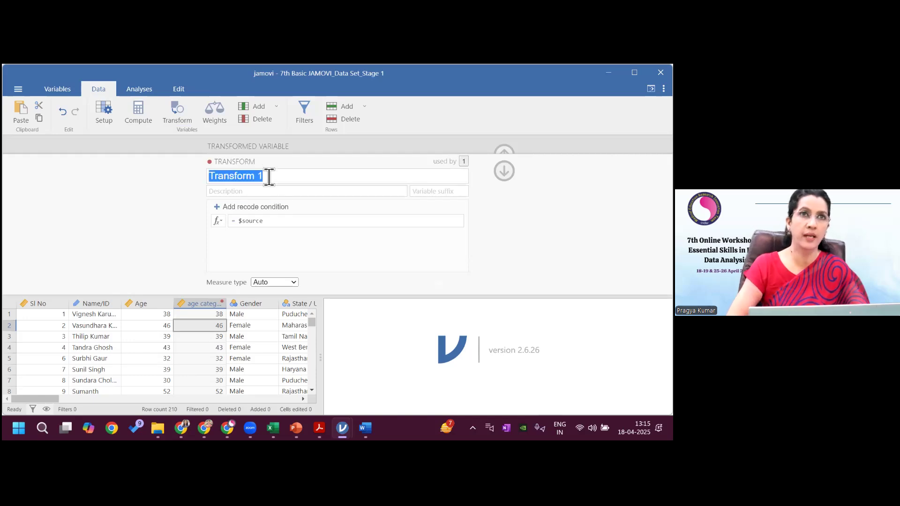
left_click(269, 178)
key("BackSpace")
key("BackSpace")
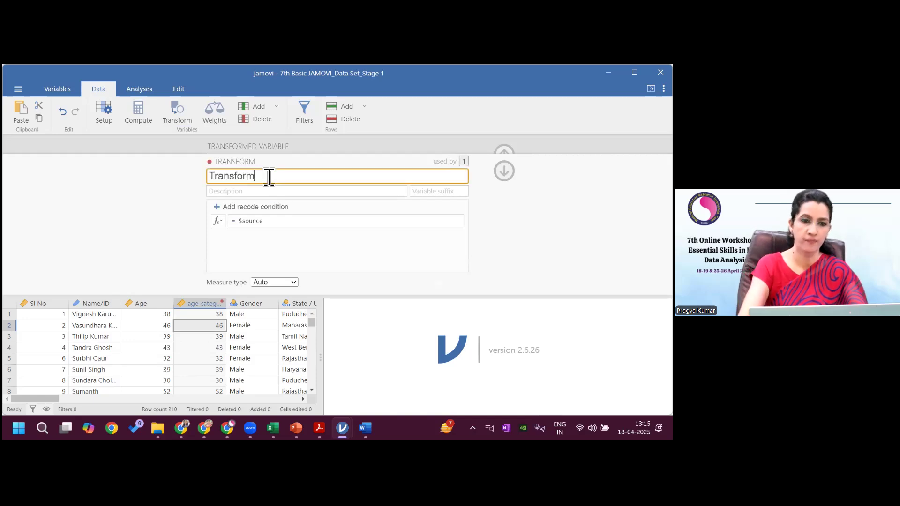
type("_age")
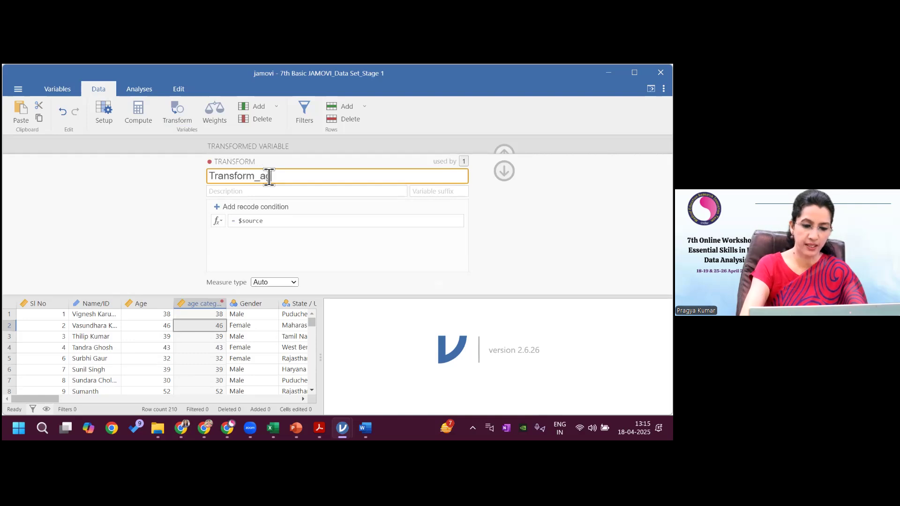
left_click(254, 208)
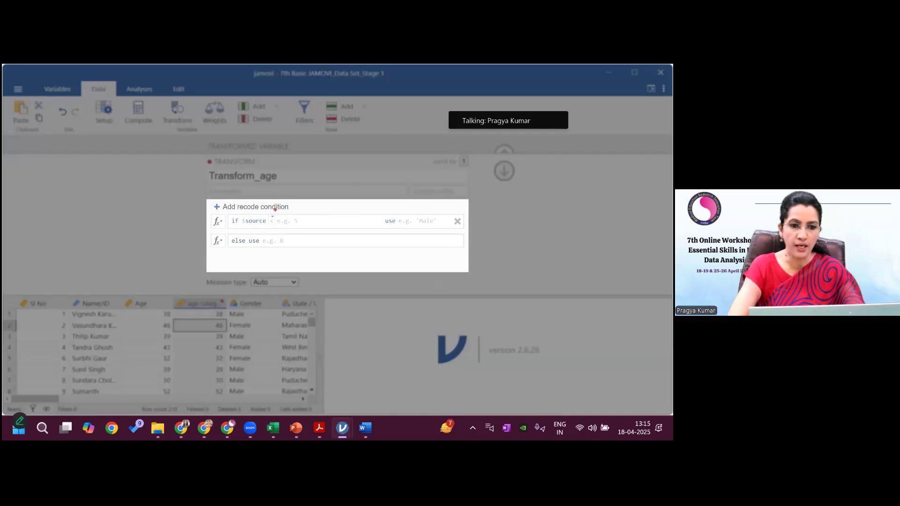
mouse_move(264, 212)
left_mouse_down()
mouse_move(279, 226)
mouse_move(280, 211)
left_mouse_up()
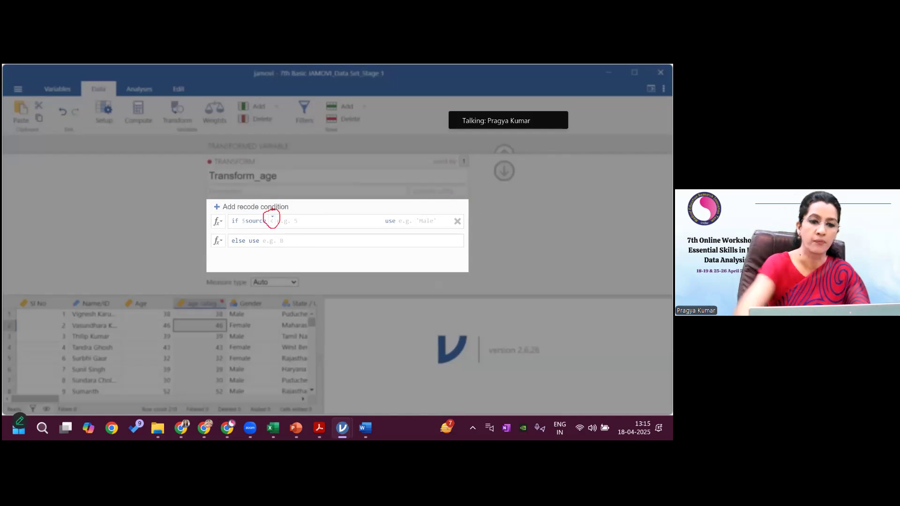
key("Escape")
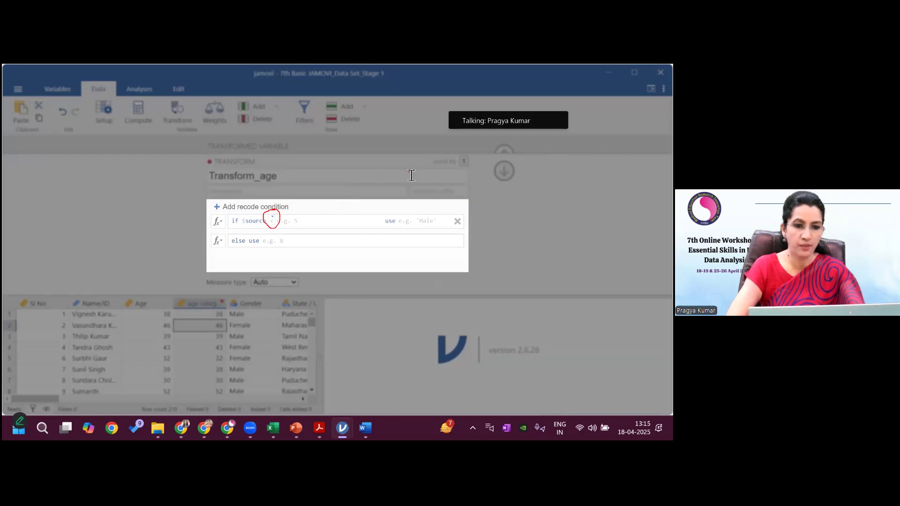
left_click(274, 216)
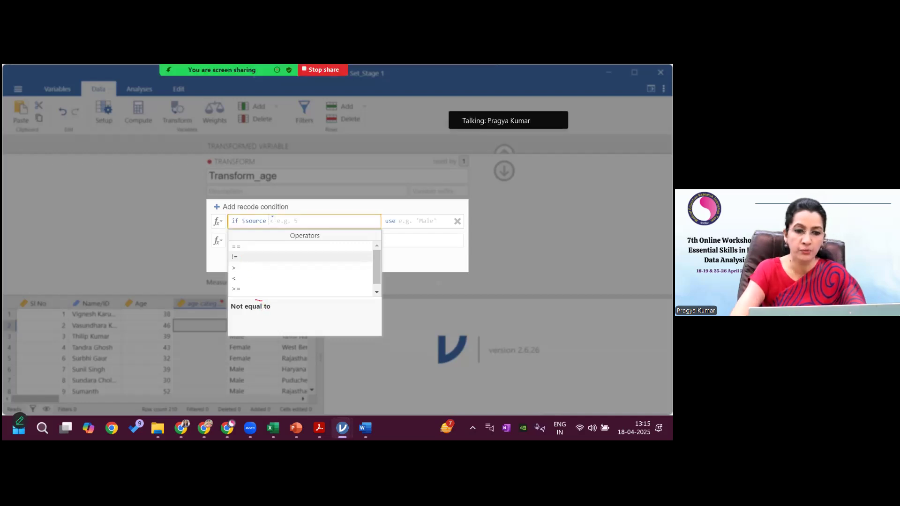
mouse_move(248, 301)
left_mouse_down()
mouse_move(235, 301)
mouse_move(232, 315)
mouse_move(250, 318)
mouse_move(269, 306)
left_mouse_up()
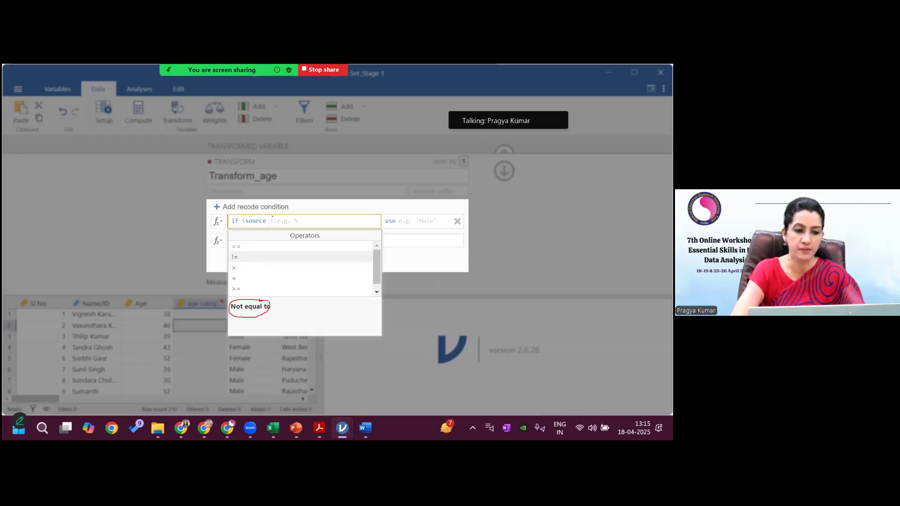
key("Escape")
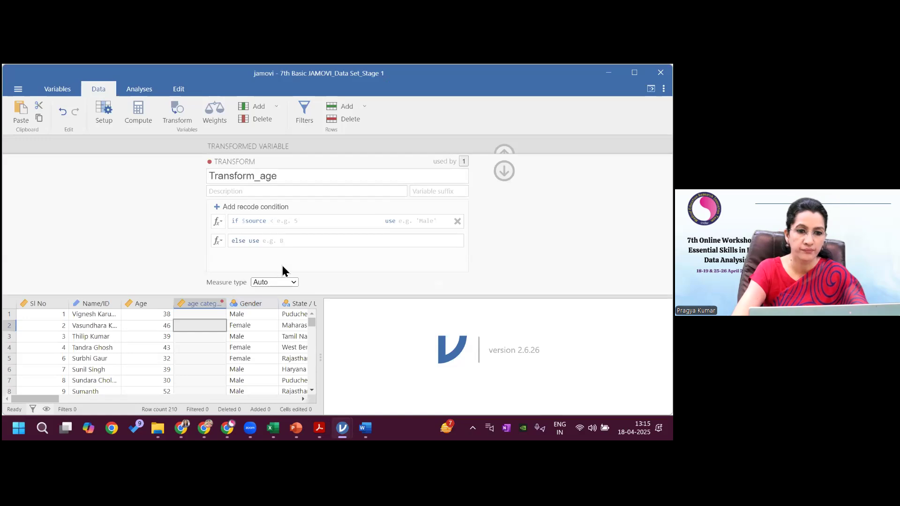
Set the comparison operator of Transform_age's first recode condition to less than or equal to (<=)
left_click(281, 226)
left_click(273, 219)
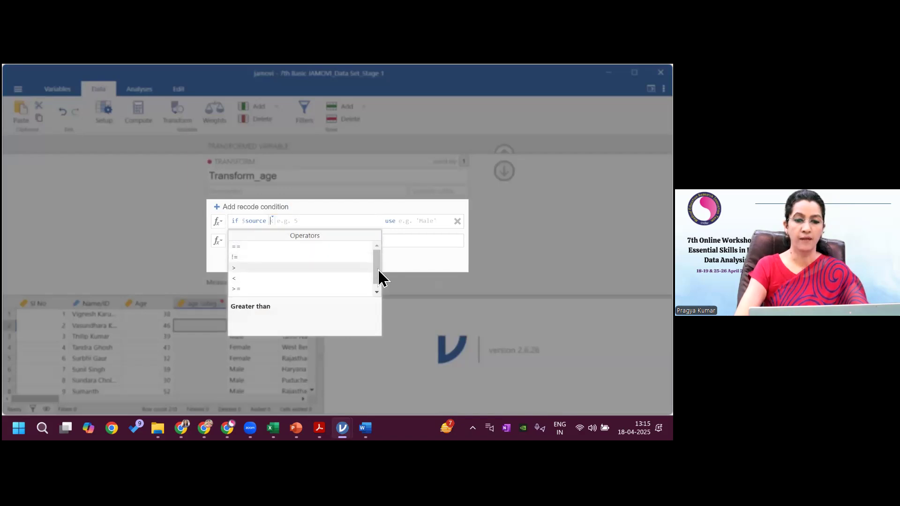
left_click_drag(377, 272, 378, 285)
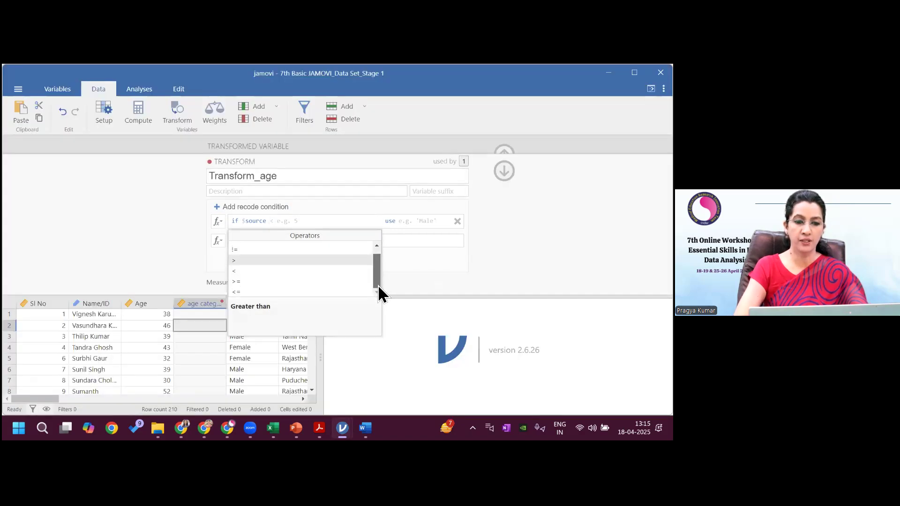
left_click(297, 294)
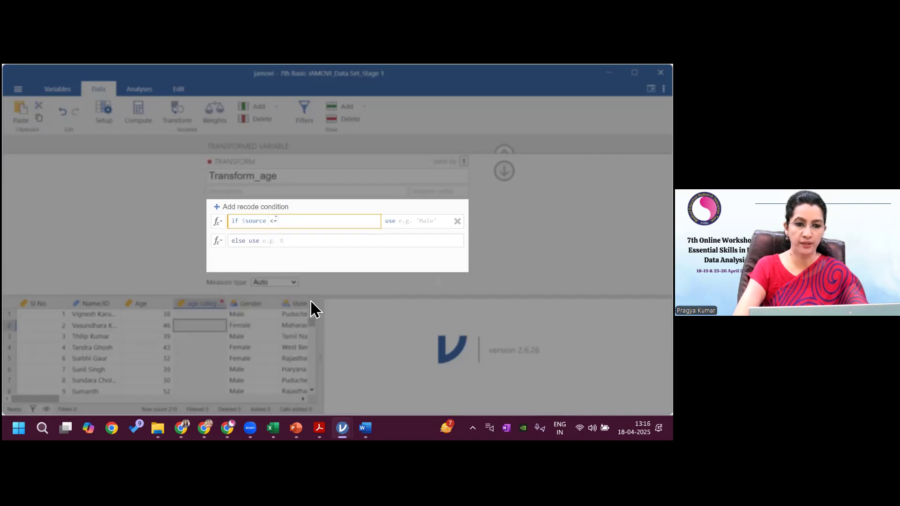
Switch to the Word document and check the age group limits listed for the Age transformation
mouse_move(366, 427)
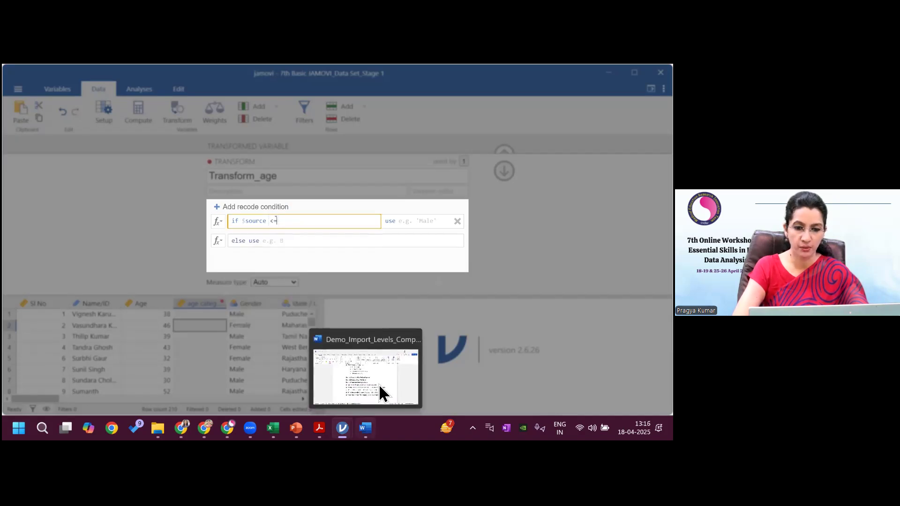
left_click(380, 392)
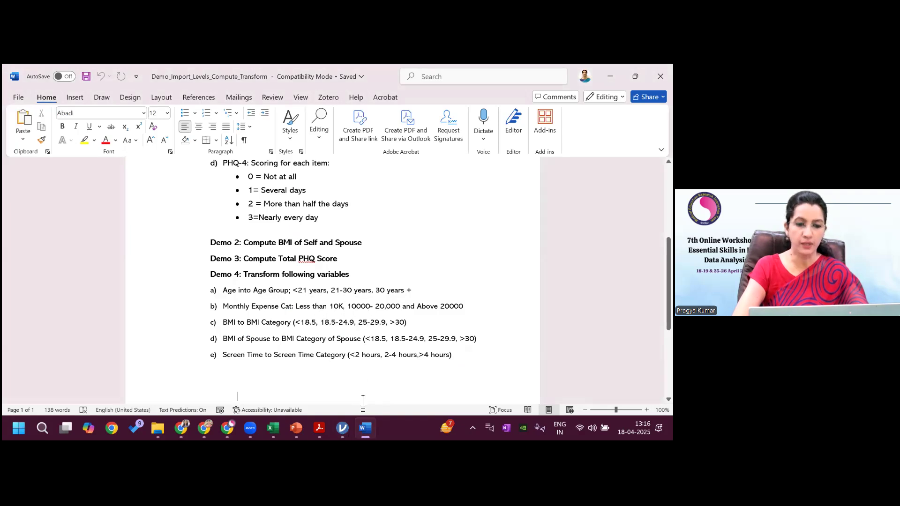
Switch back to the jamovi data set and change Transform_age's first recode condition to $source < 21
mouse_move(342, 428)
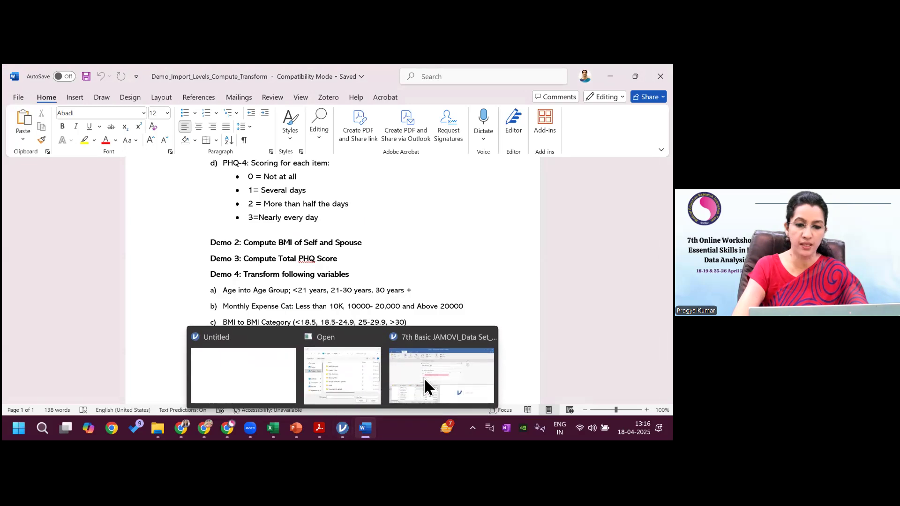
left_click(426, 378)
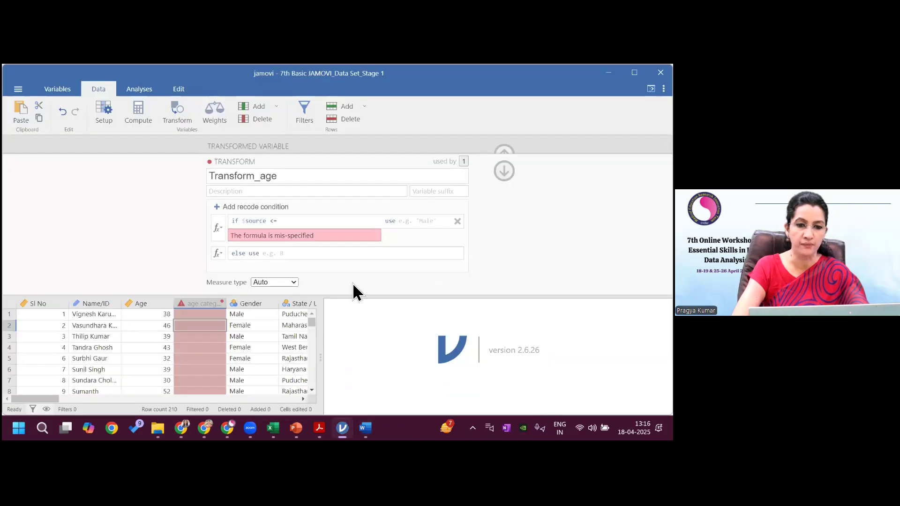
left_click(278, 224)
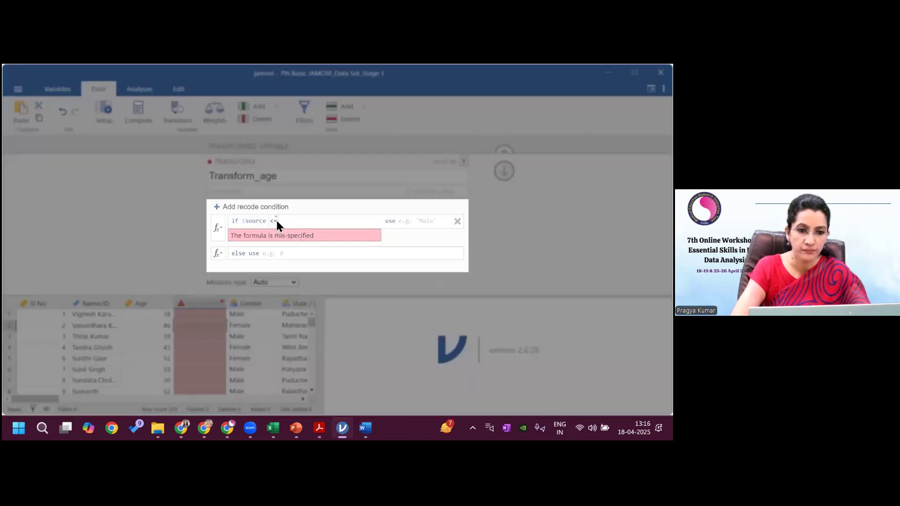
double_click(278, 217)
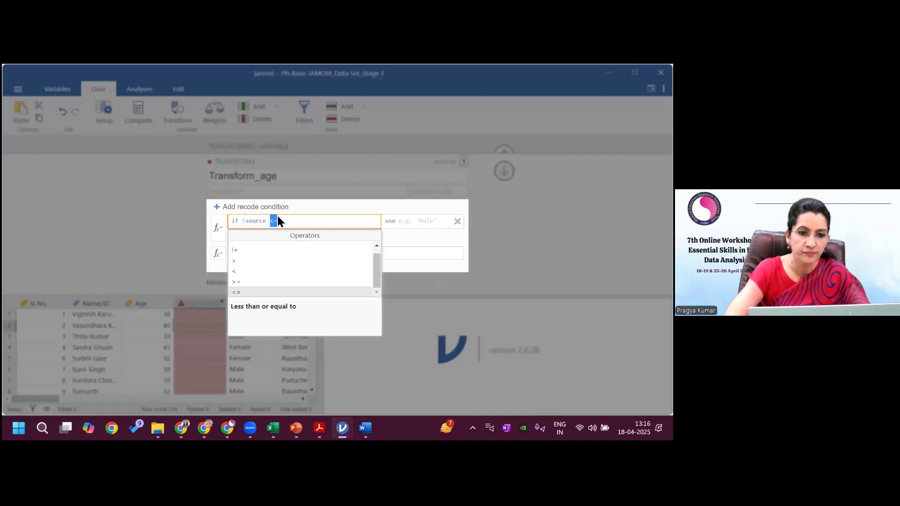
left_click(255, 272)
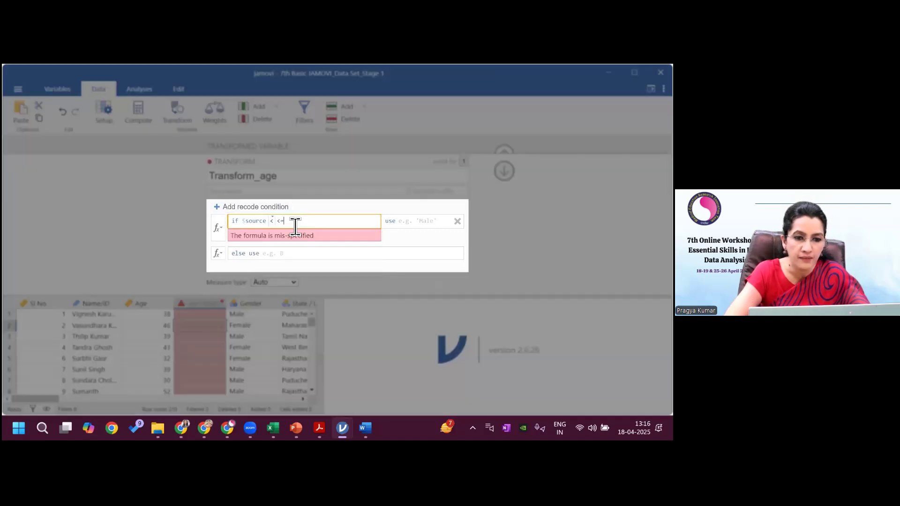
key("BackSpace")
type("21")
Try to enter 'less than 21' as the output value of the first recode condition
left_click(411, 227)
type("'1")
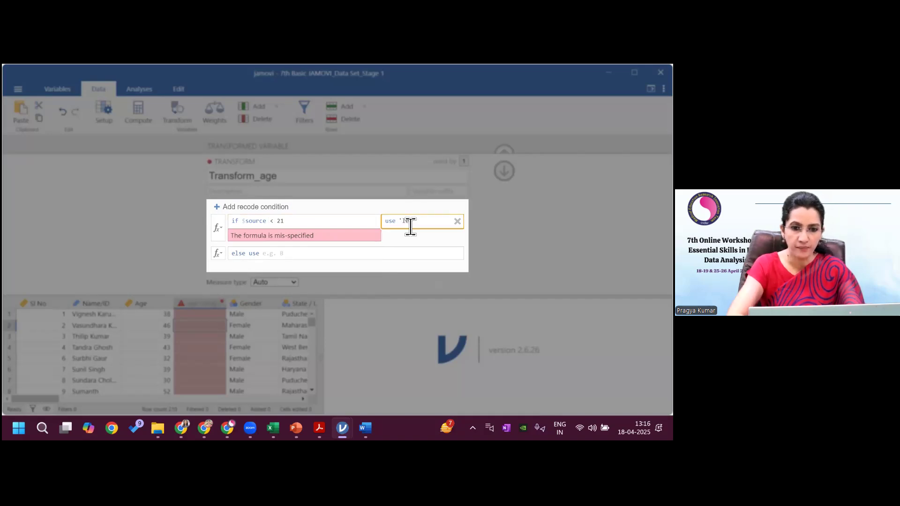
type("ess than 21year")
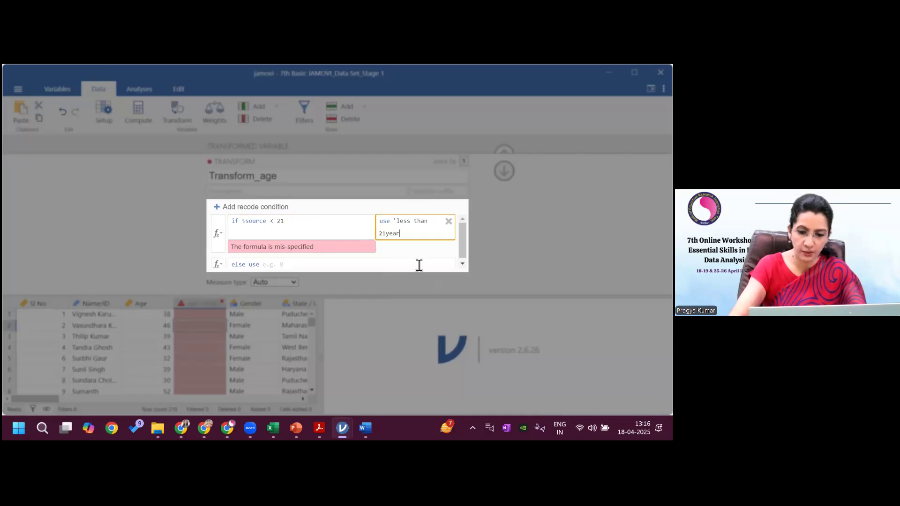
key("BackSpace")
key("BackSpace")
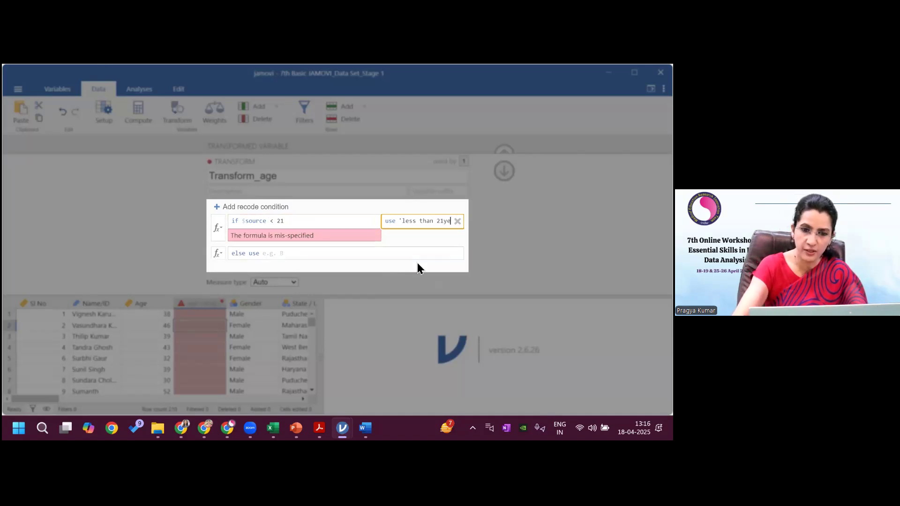
type("'")
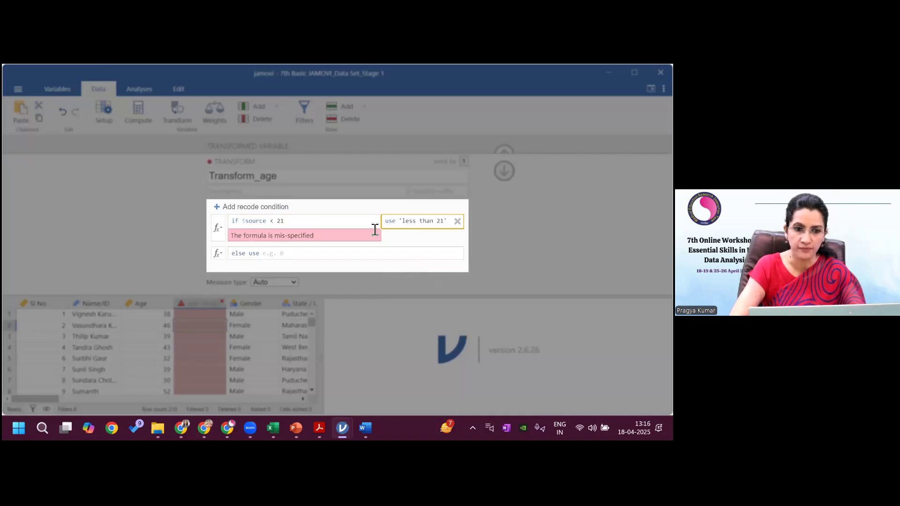
key("Return")
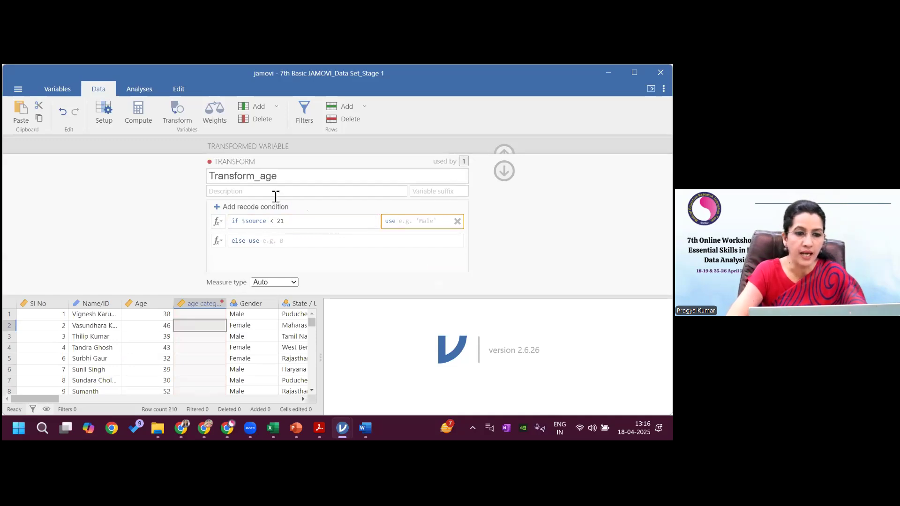
Add a second recode condition to Transform_age and check the age group limits in the Word document
left_click(249, 208)
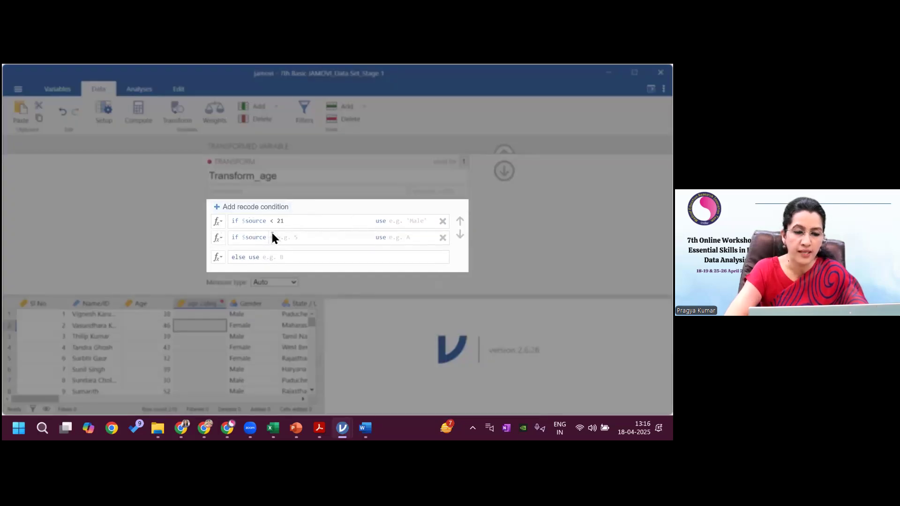
mouse_move(365, 428)
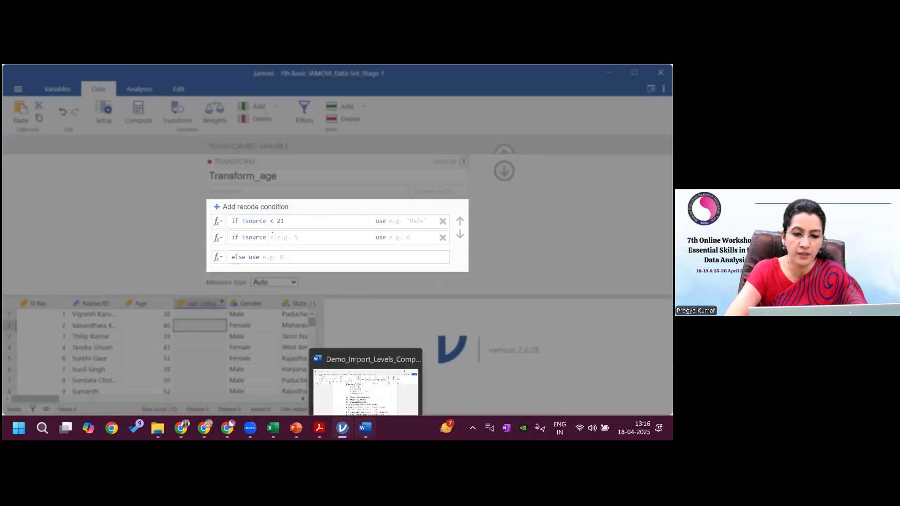
left_click(376, 393)
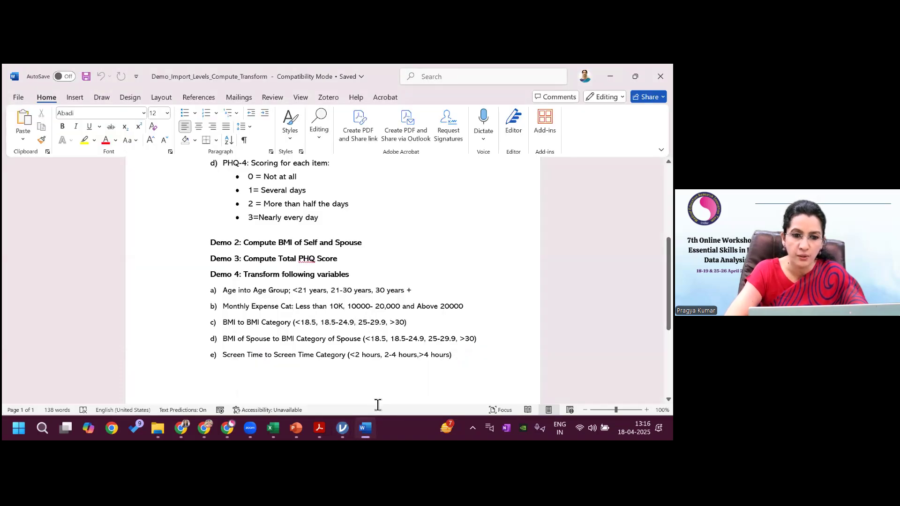
Switch back to the jamovi data set and set the second recode condition to $source <= 30
mouse_move(342, 428)
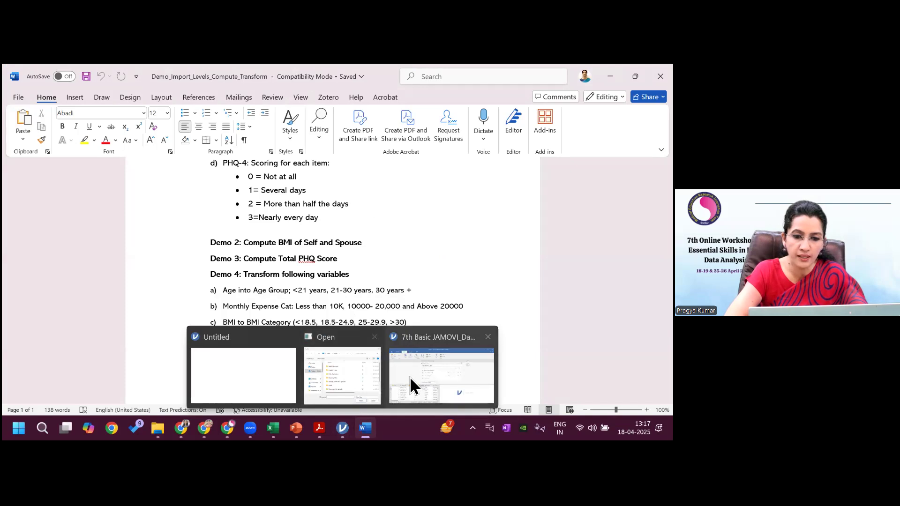
left_click(410, 376)
left_click(274, 233)
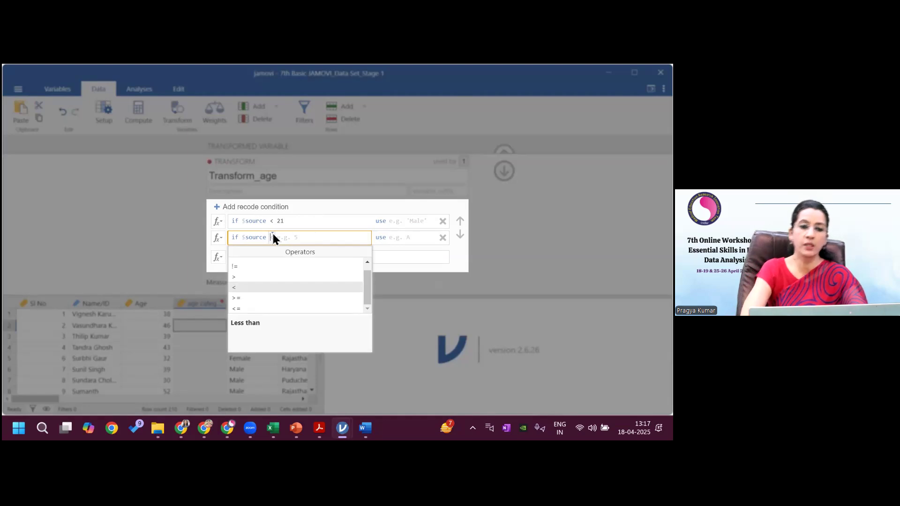
left_click(274, 234)
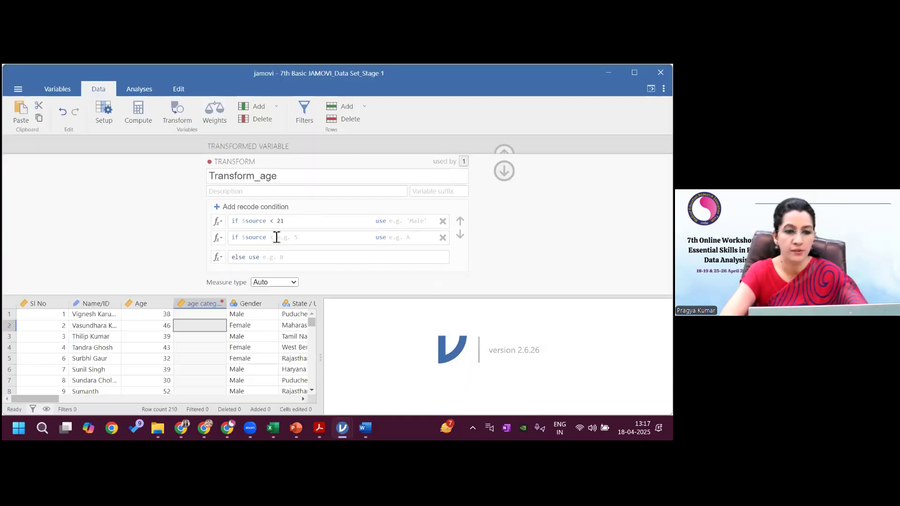
left_click(274, 237)
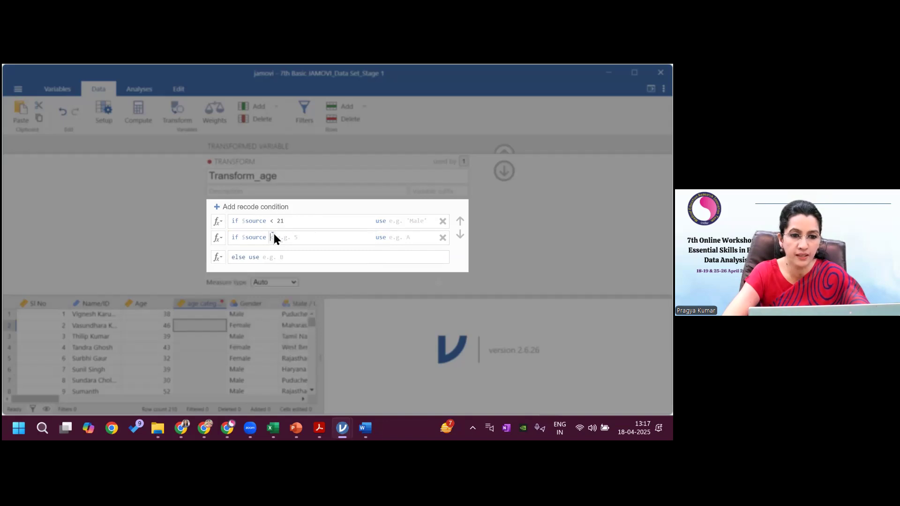
key("Escape")
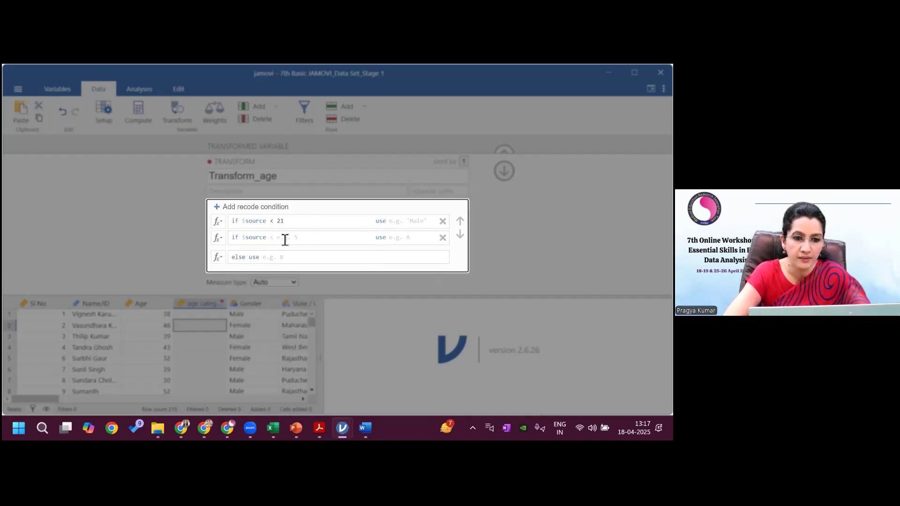
left_click(273, 238)
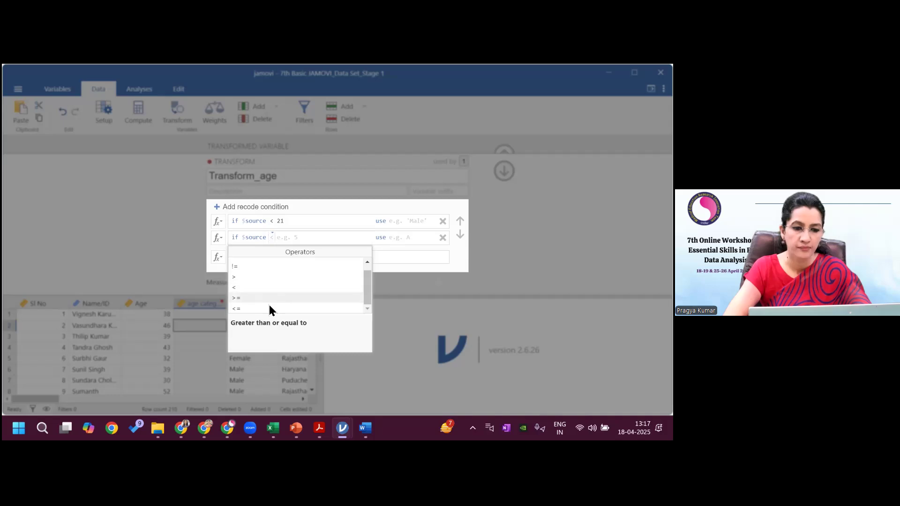
left_click(268, 310)
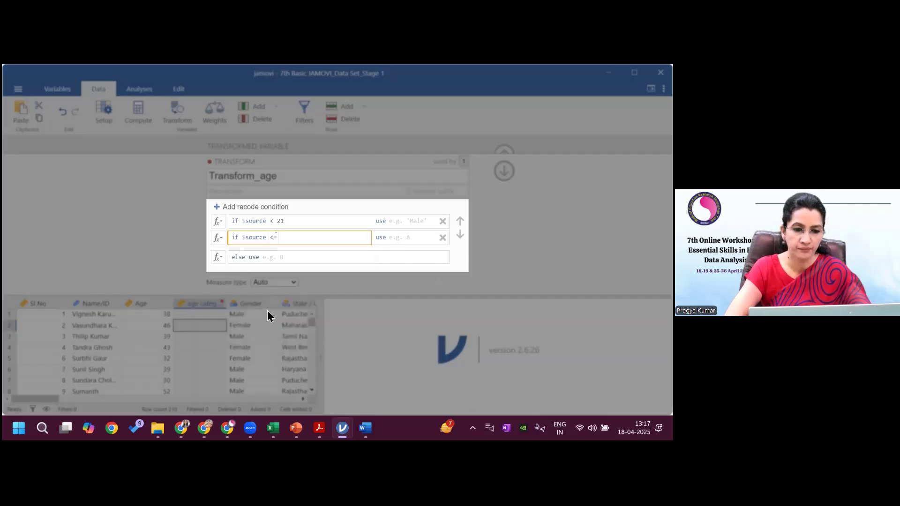
type("30")
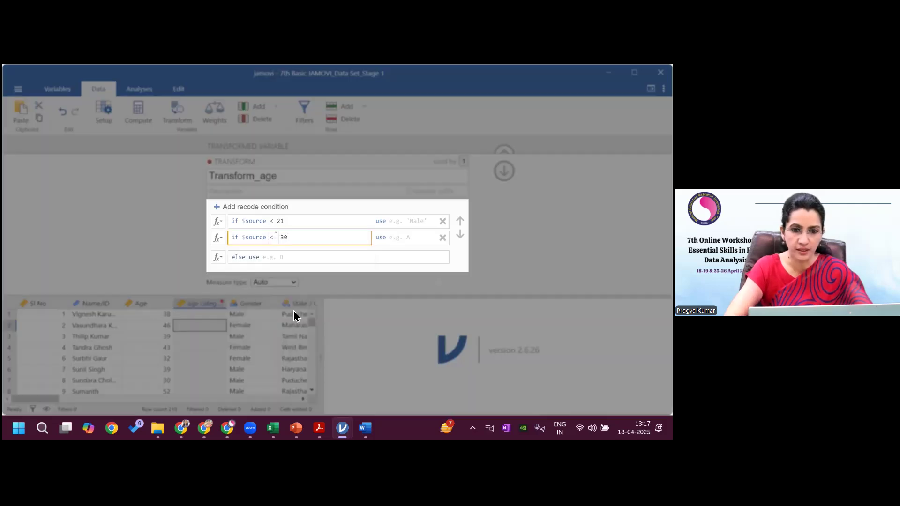
Set the output value of the second recode condition to '21-30'
left_click(404, 245)
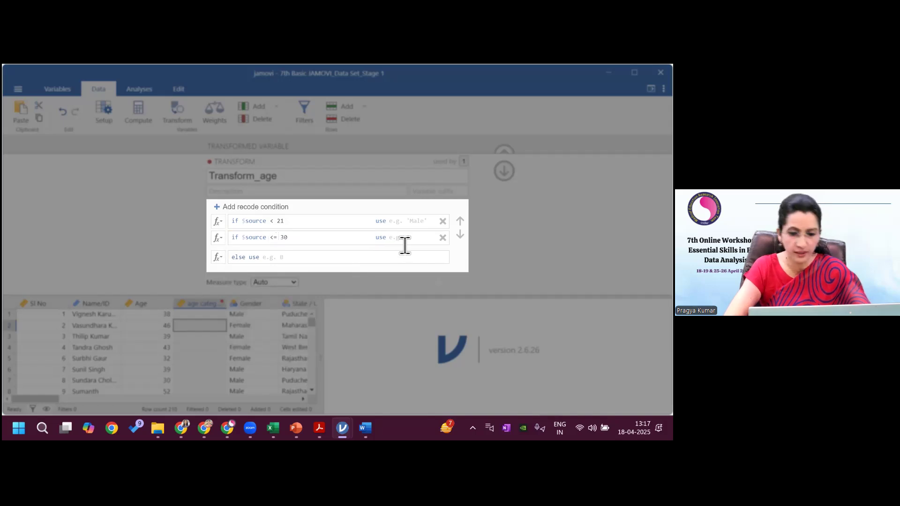
type("'")
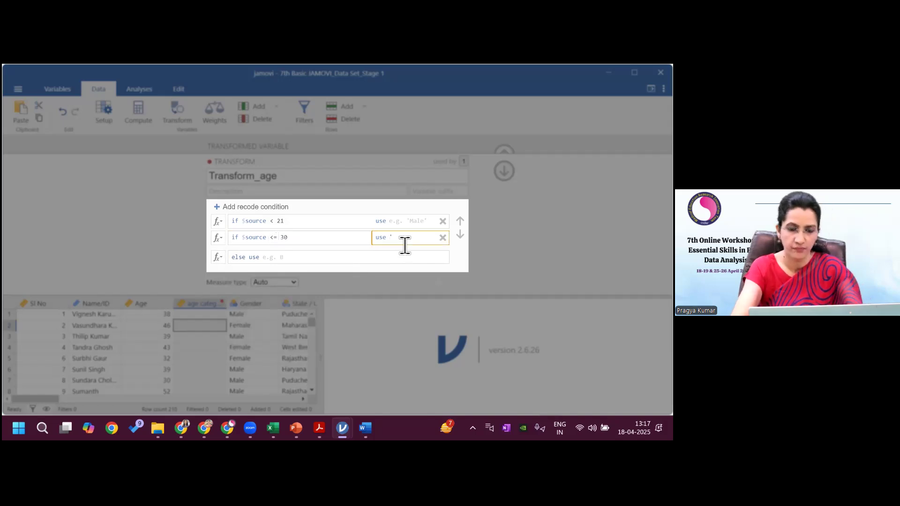
type("21-30'")
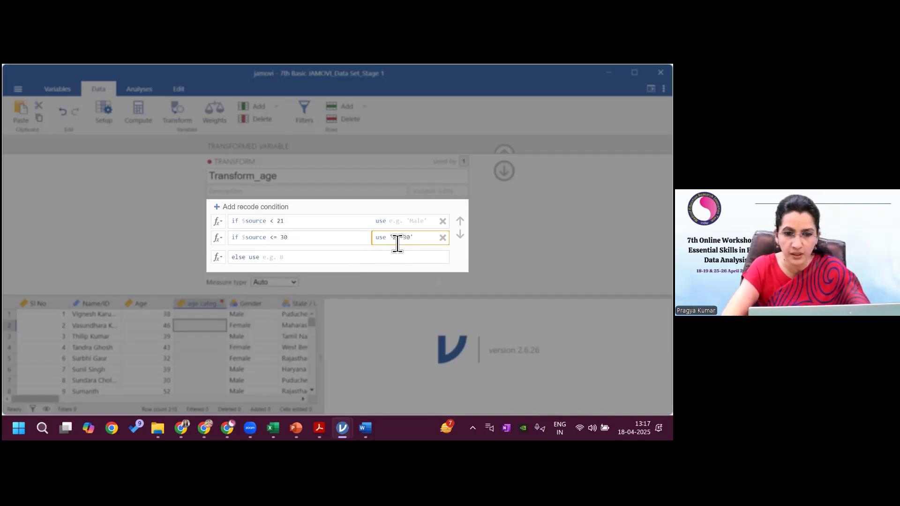
Try to enter 'more than 30' as the else value of Transform_age
left_click(268, 257)
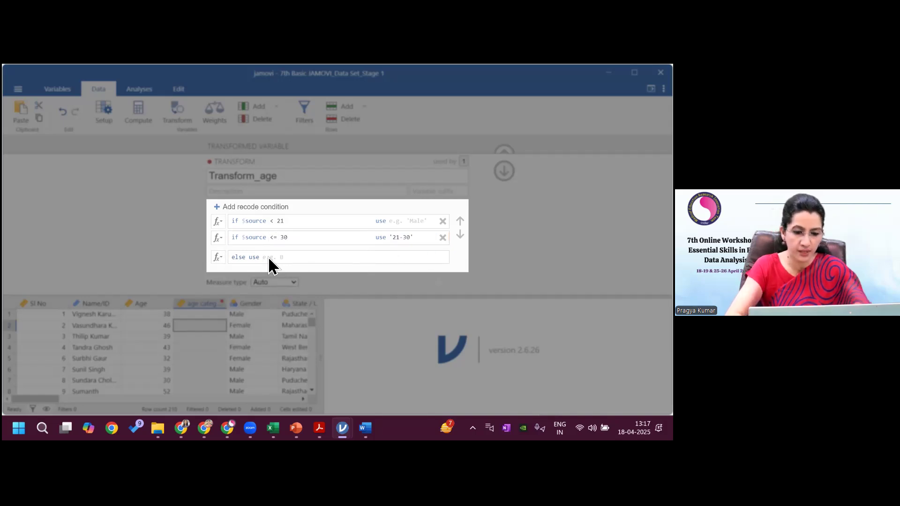
left_click(268, 257)
type("'")
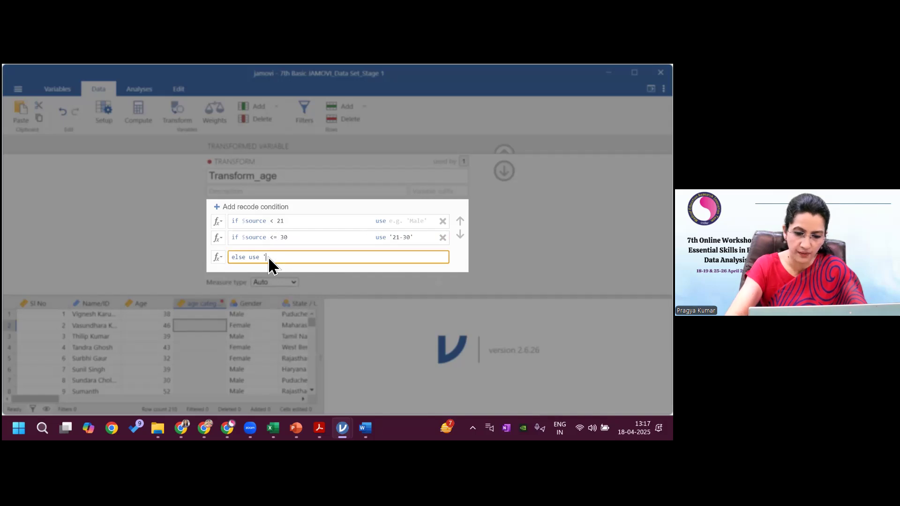
type("more than")
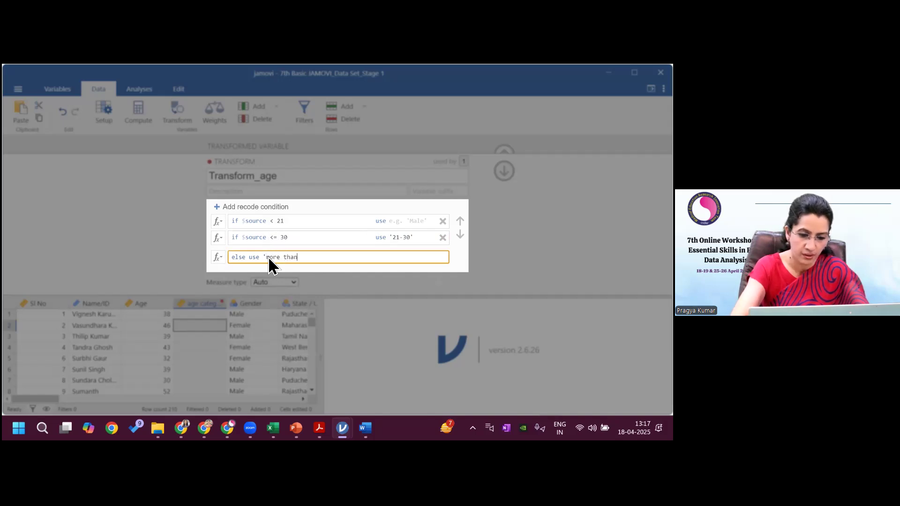
type(" 30")
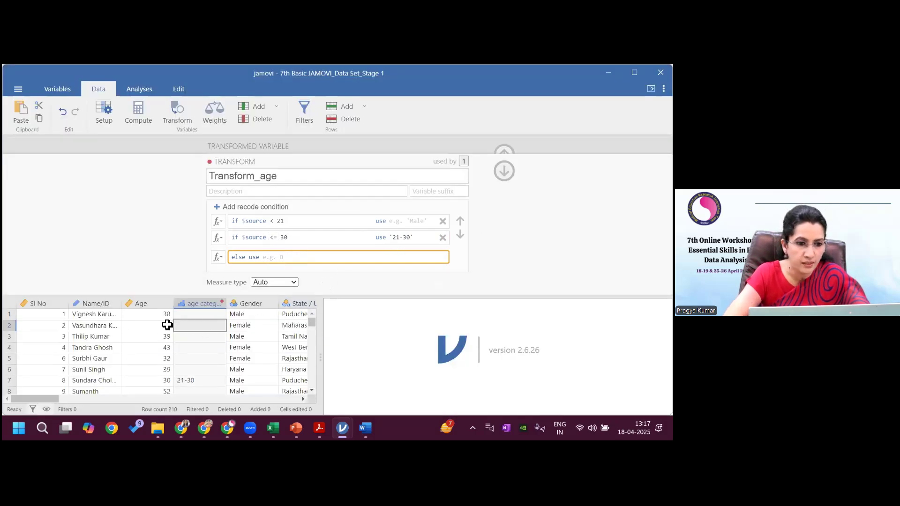
Reopen Transform_age for editing from the age category variable and set its else value to 'more than 30'
left_click(167, 315)
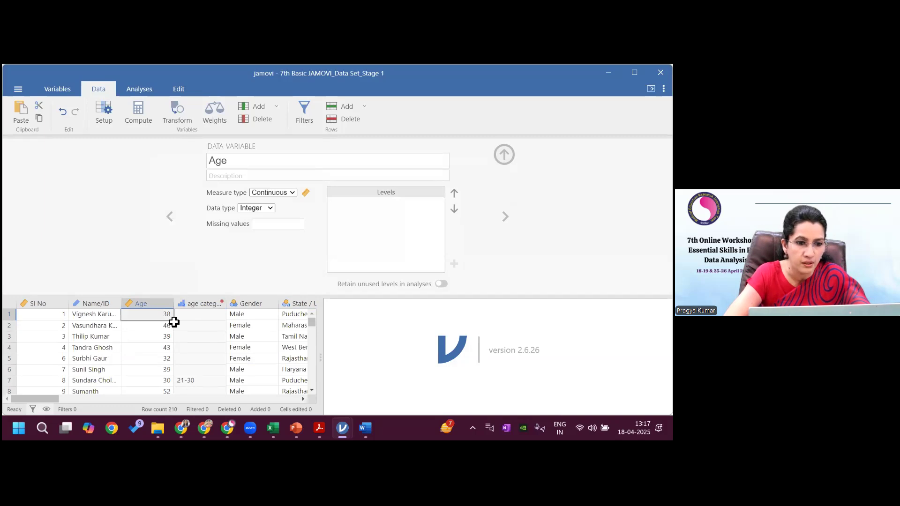
left_click(199, 313)
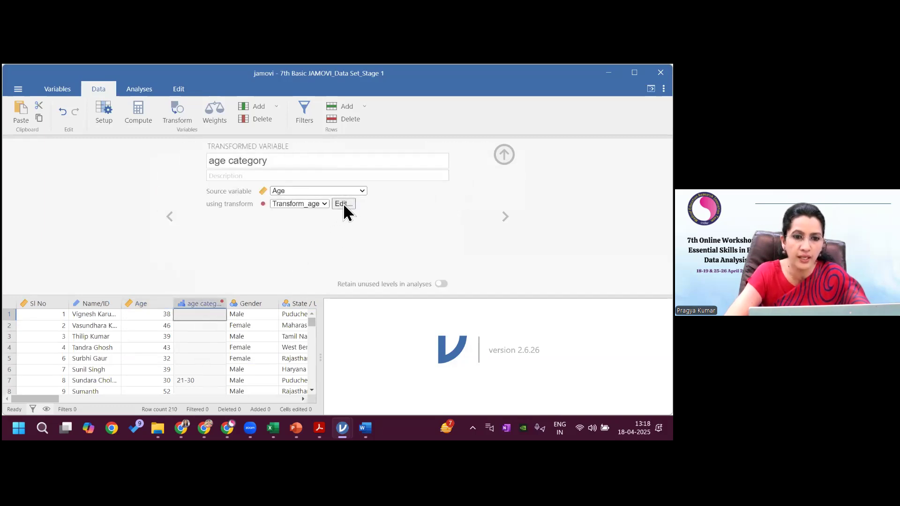
left_click(344, 205)
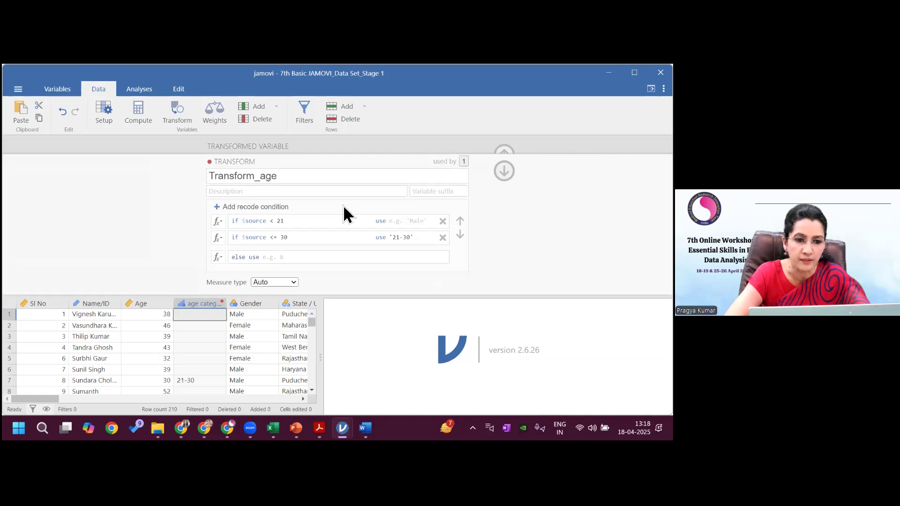
left_click(288, 258)
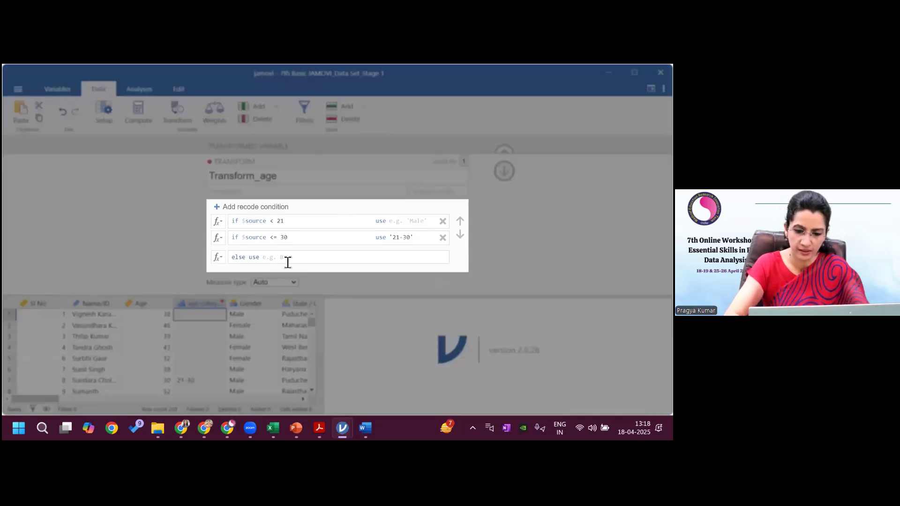
type("'more than 30'")
Set the output value of the first recode condition, for ages under 21, to 'less than 21'
left_click(306, 219)
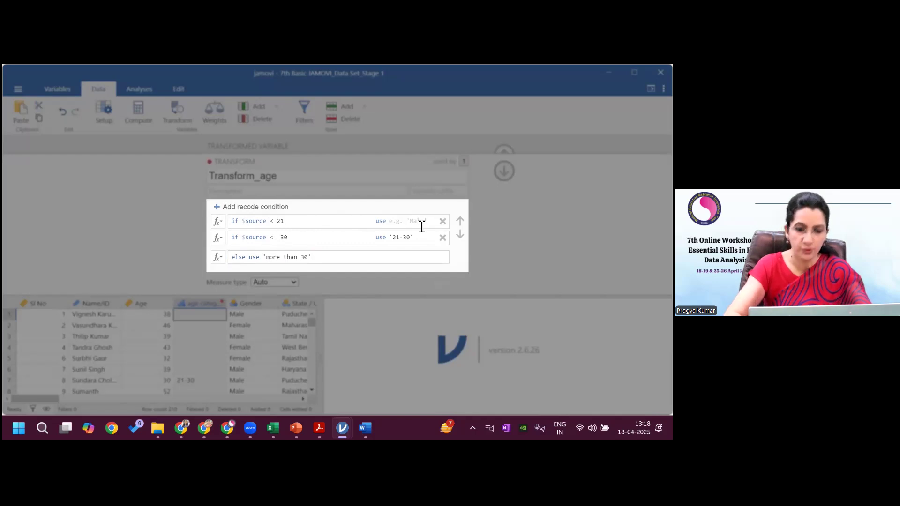
type("'")
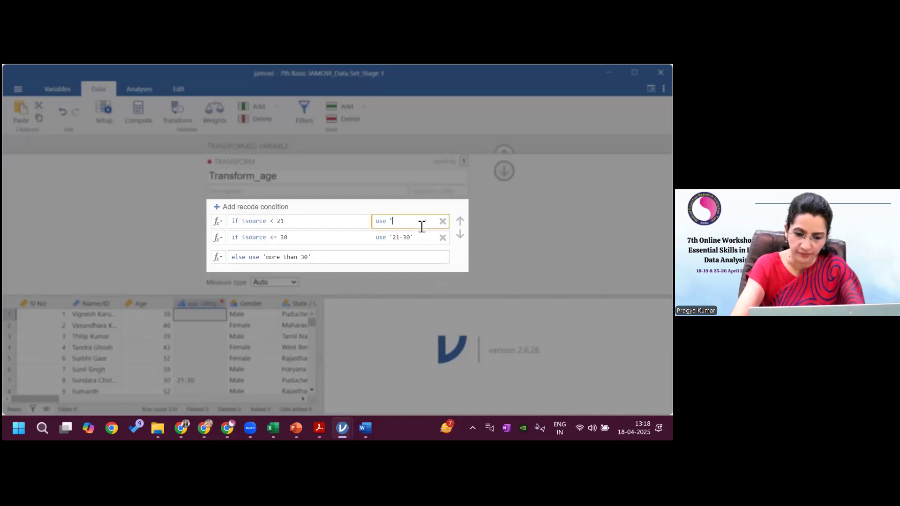
type("less than 21'")
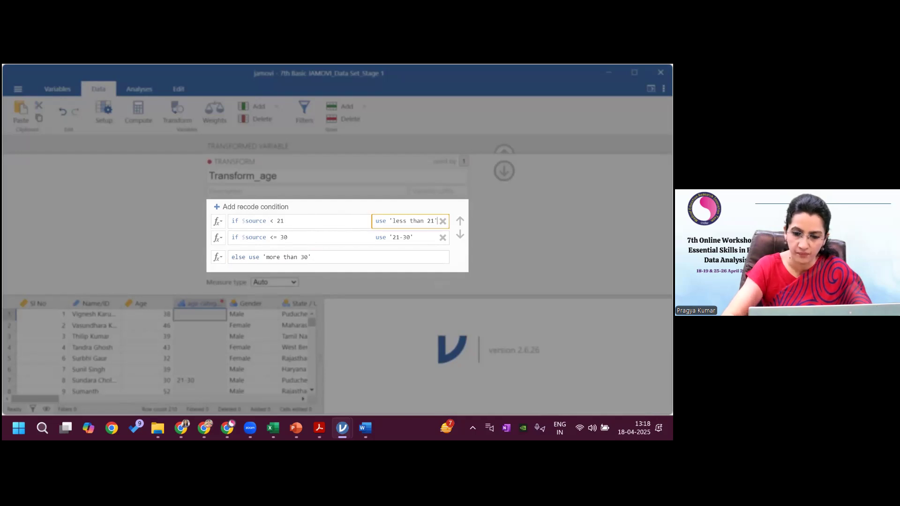
Apply the Transform_age recode, close the transform and variable editors, and review the age category column down the data rows
key("Return")
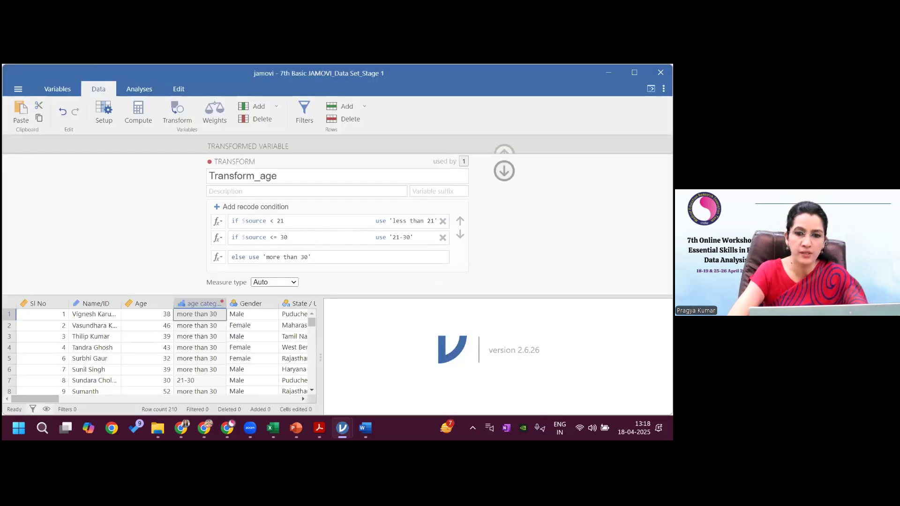
left_click(504, 171)
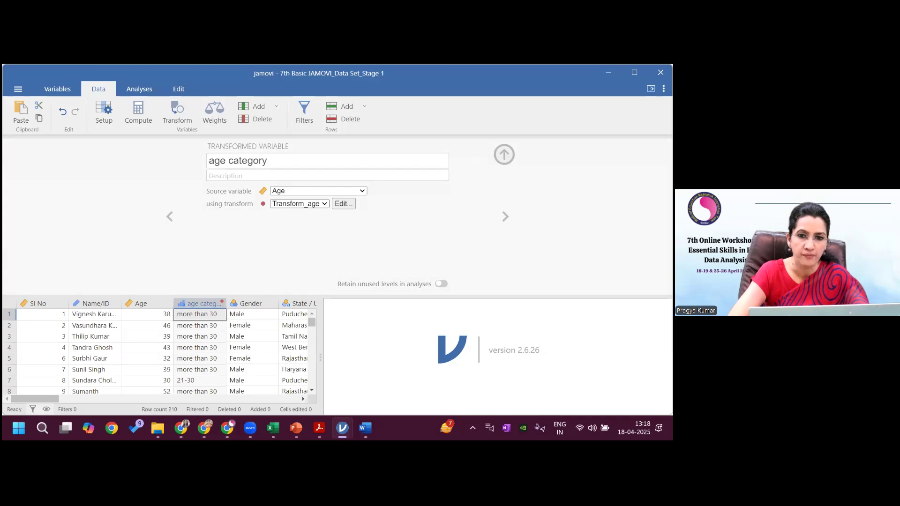
left_click(504, 154)
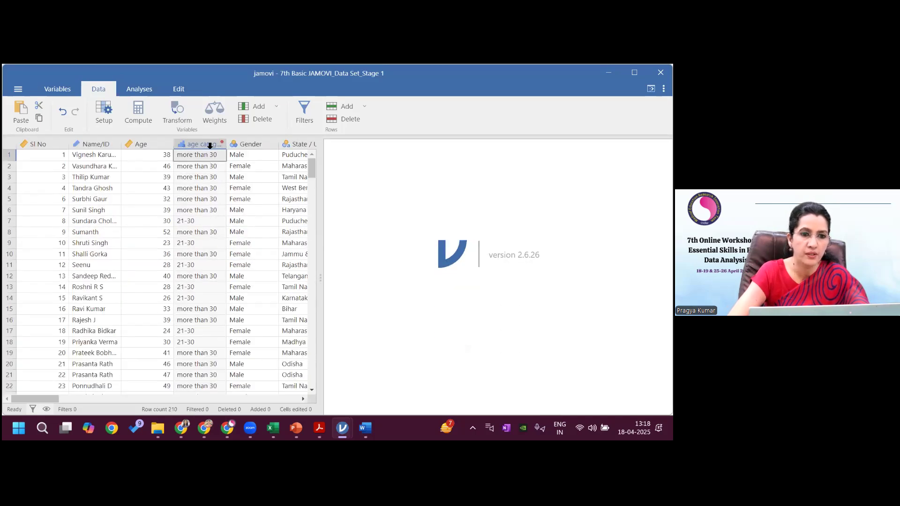
left_click(210, 146)
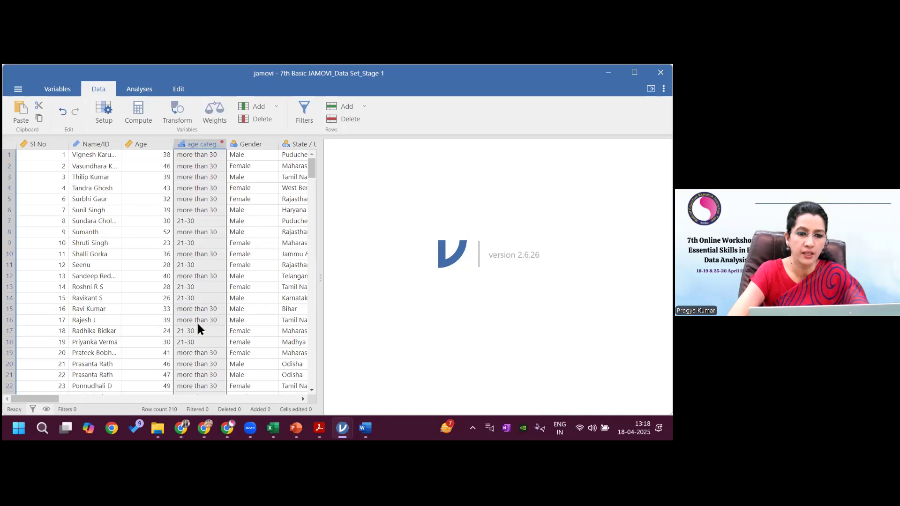
scroll(313, 172, "down", 5)
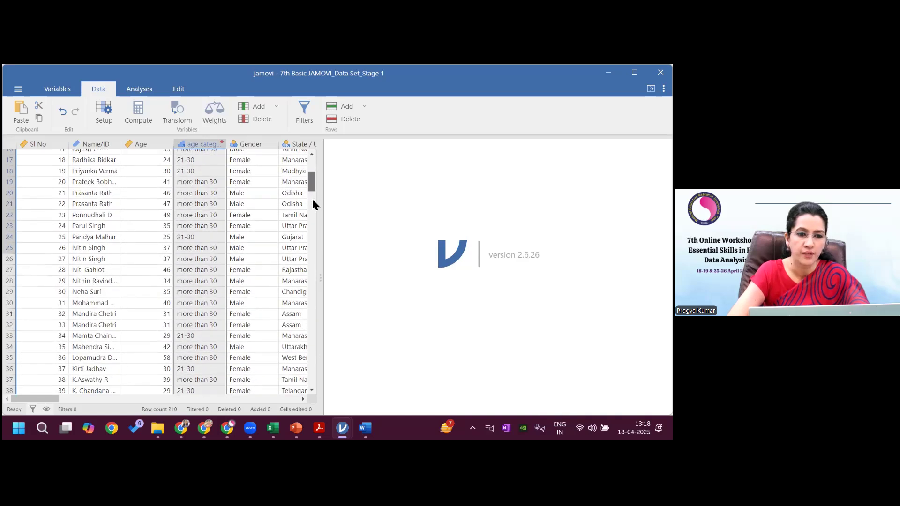
scroll(313, 199, "down", 5)
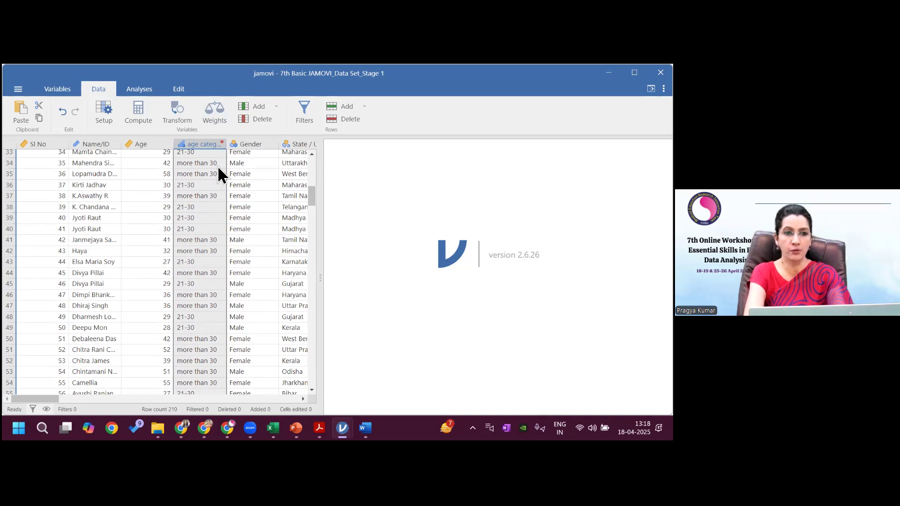
Create another transformed variable from age category, check the transforms available for it, and close its setup without choosing one
left_click(185, 123)
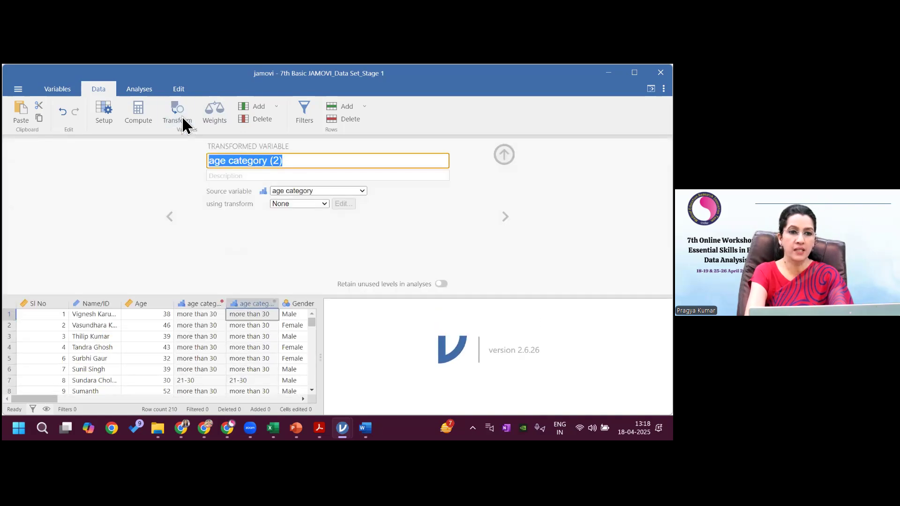
left_click(327, 205)
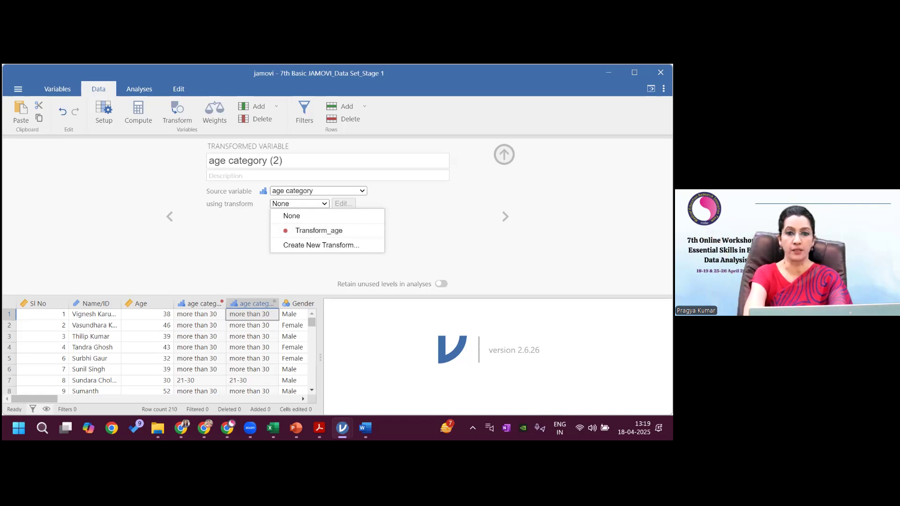
left_click(504, 155)
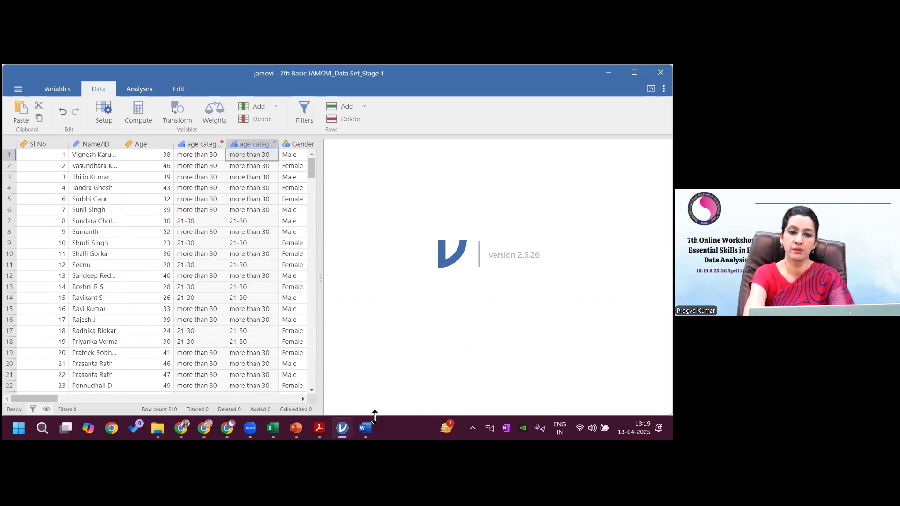
Switch to the Word document to check the Demo 4 variables and category cut-offs, and return to jamovi
mouse_move(366, 428)
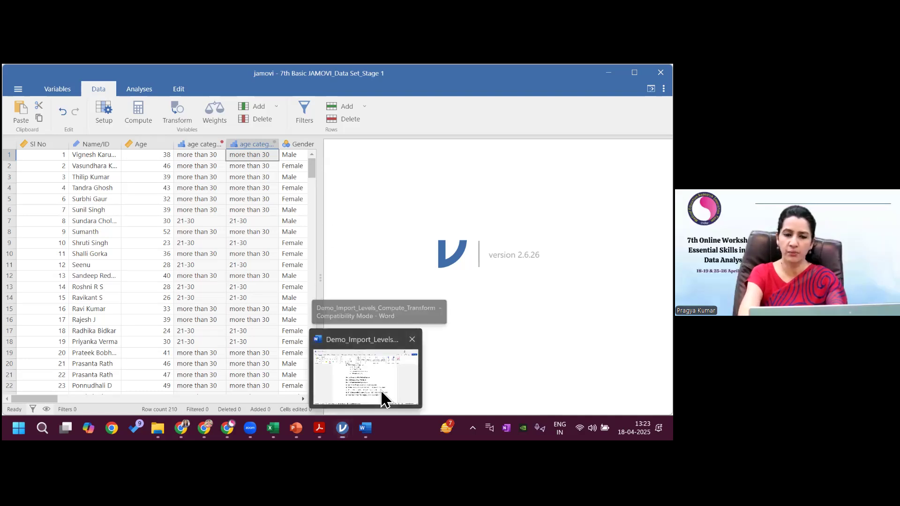
left_click(382, 393)
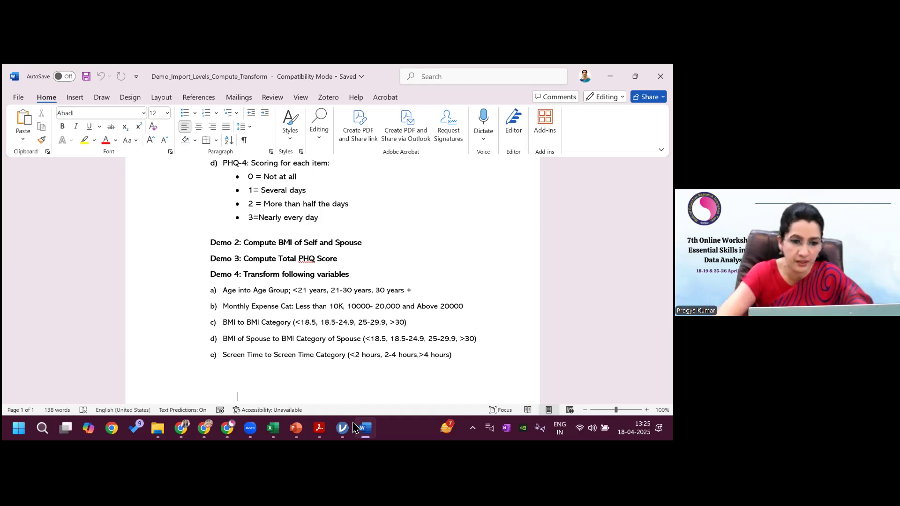
mouse_move(342, 428)
left_click(382, 341)
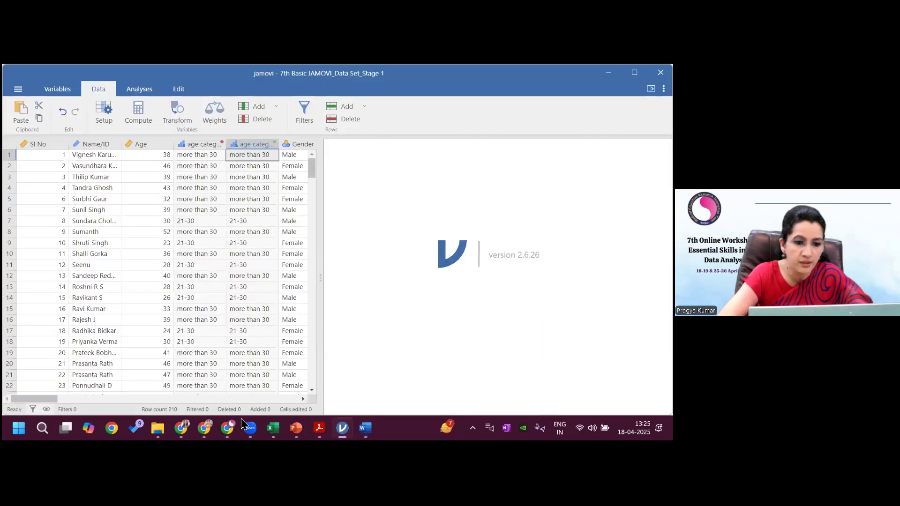
Create a transformed variable from the BMI column and name it BMI_cat
left_click_drag(58, 400, 137, 402)
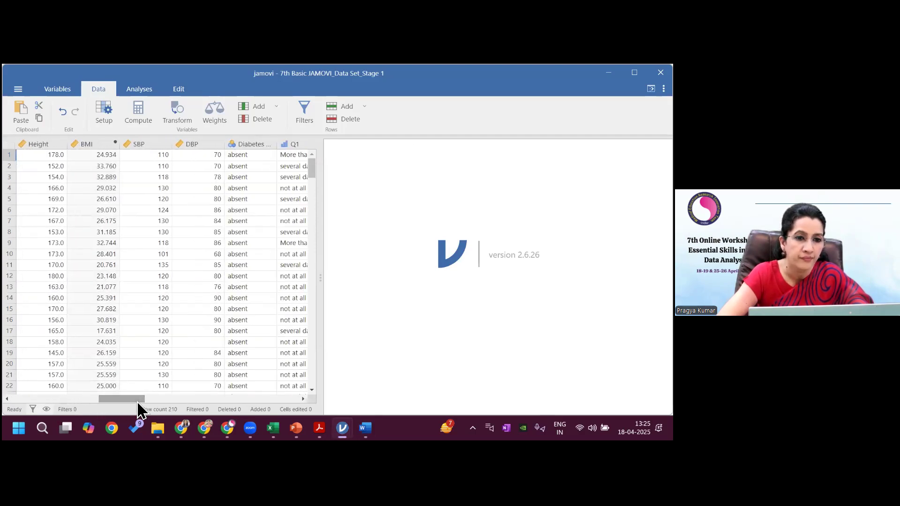
left_click(112, 145)
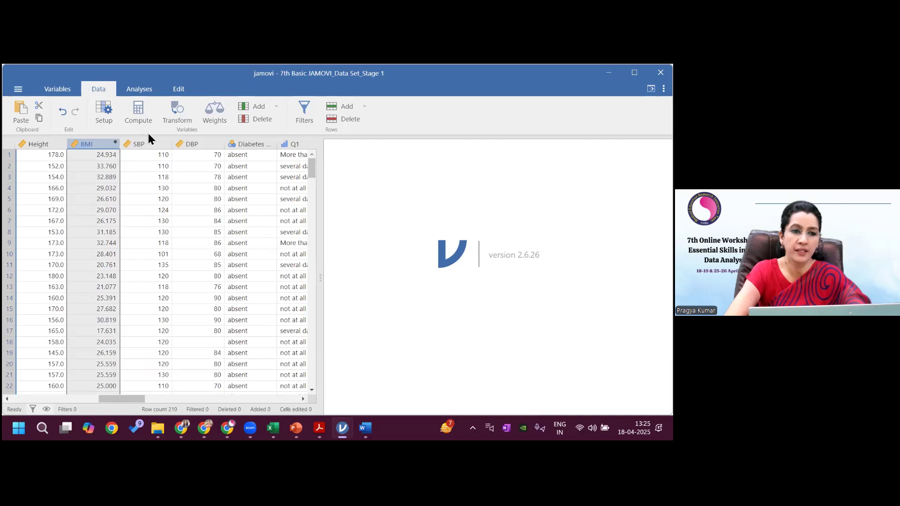
left_click(181, 119)
left_click(253, 163)
key("BackSpace")
key("BackSpace")
key("BackSpace")
key("BackSpace")
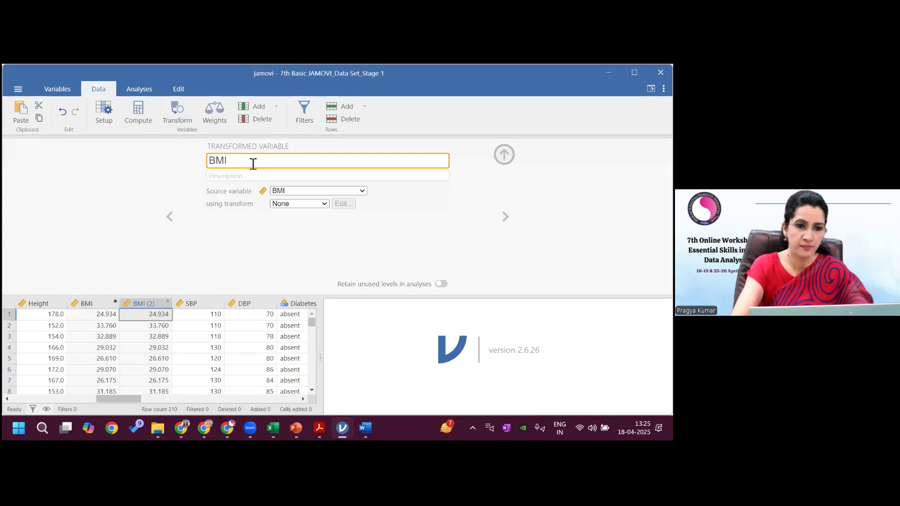
type("_cat")
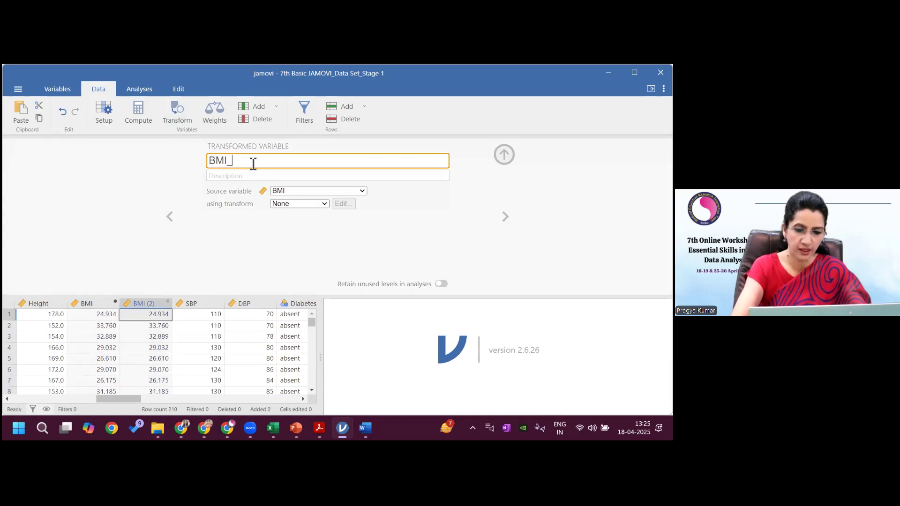
Create a new transform for BMI_cat and name it 'Transform _BMI'
left_click(326, 205)
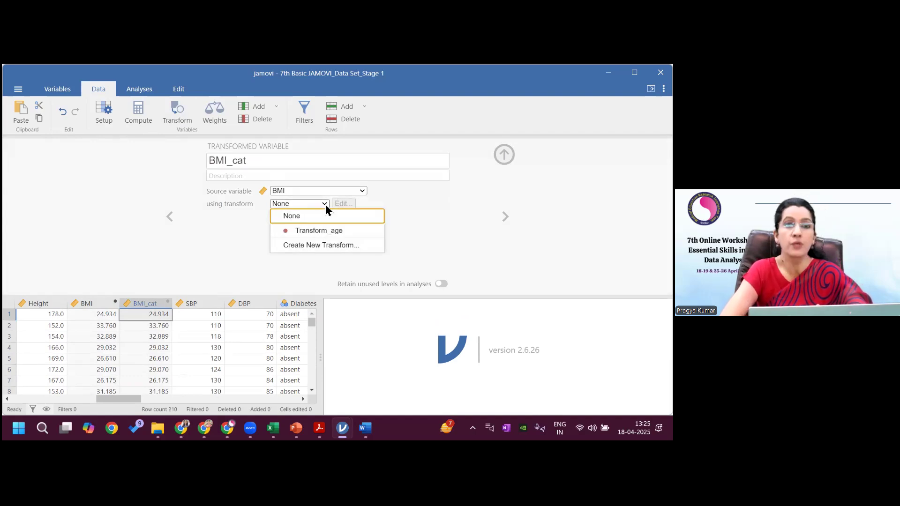
left_click(324, 244)
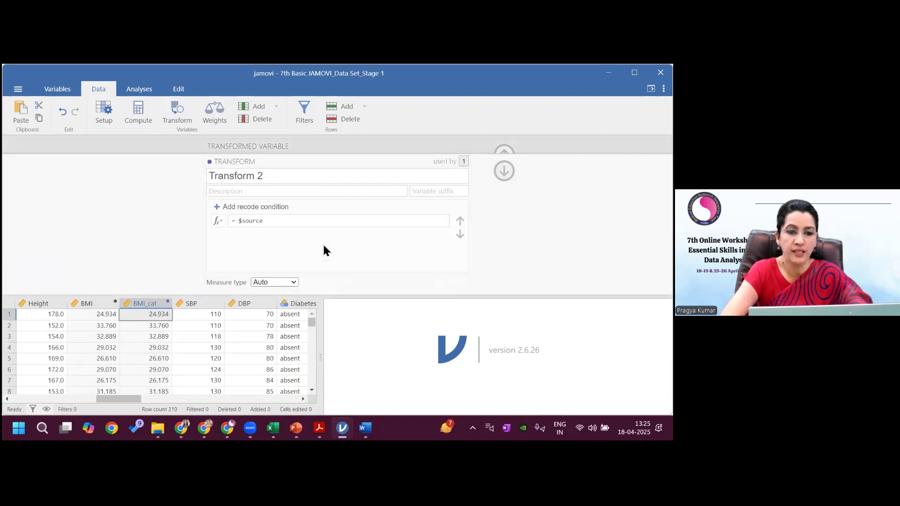
left_click(271, 180)
left_click(271, 180)
key("BackSpace")
key("BackSpace")
type("_BMI")
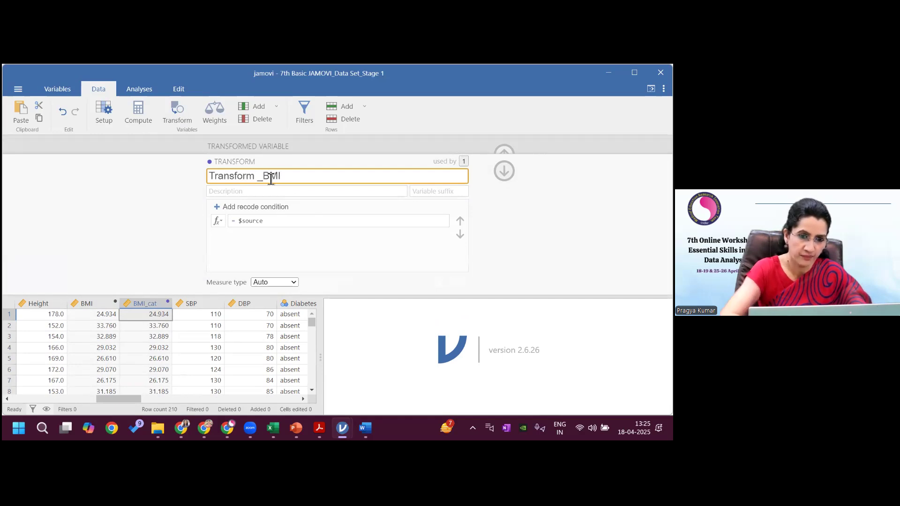
Add a recode condition to Transform _BMI that assigns 'underweight' to source values < 18.5
left_click(238, 207)
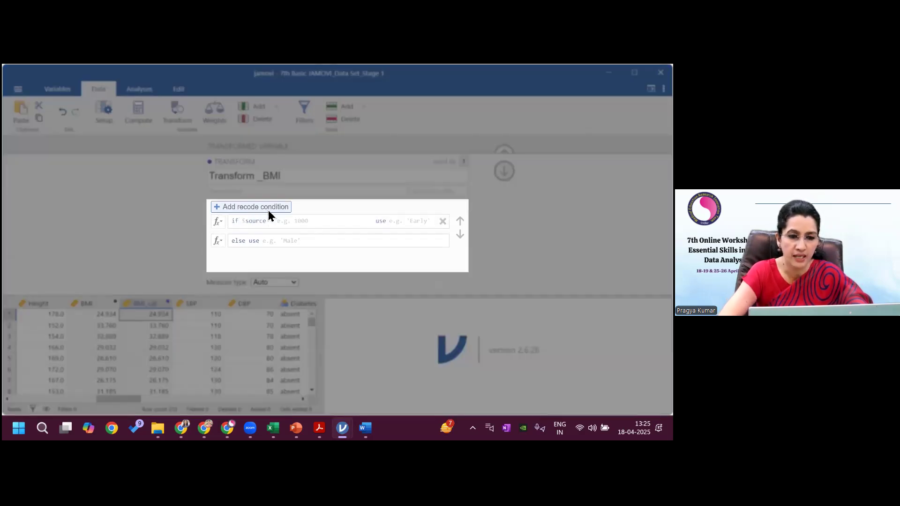
left_click(273, 217)
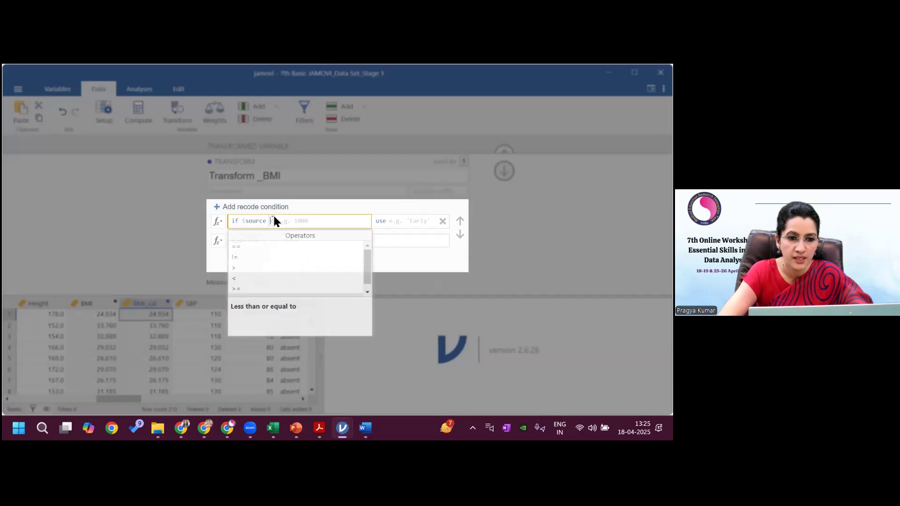
left_click(240, 279)
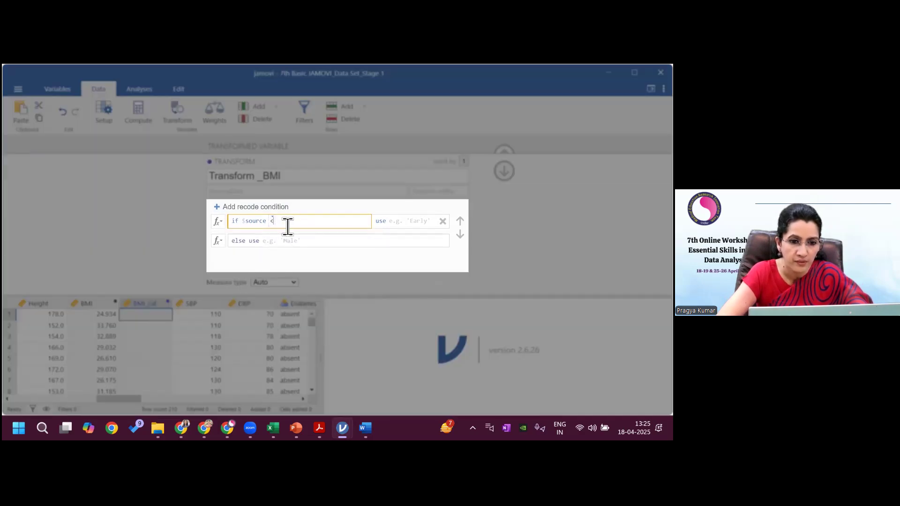
type("18")
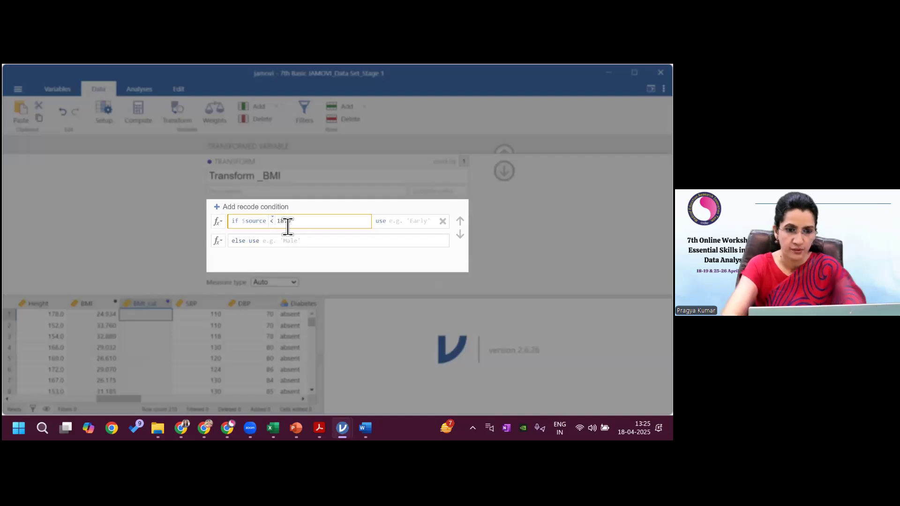
type(".5")
left_click(400, 225)
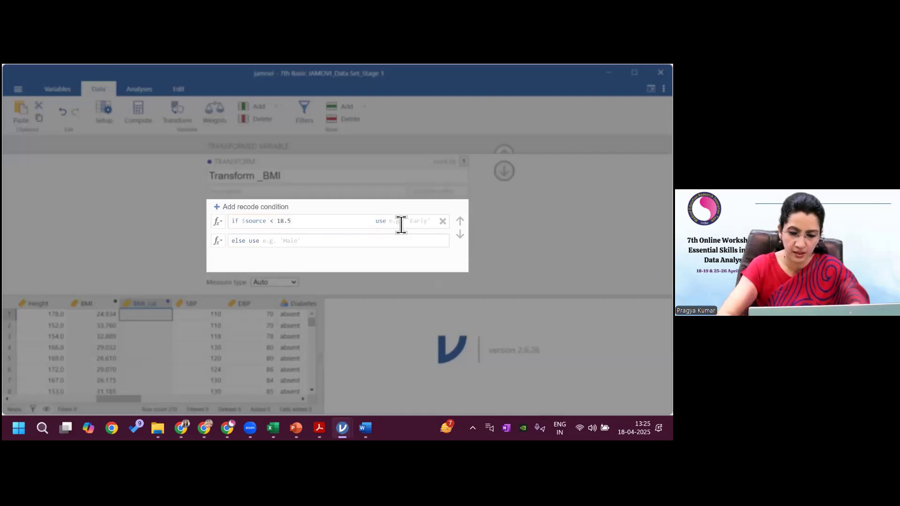
type("'underwe")
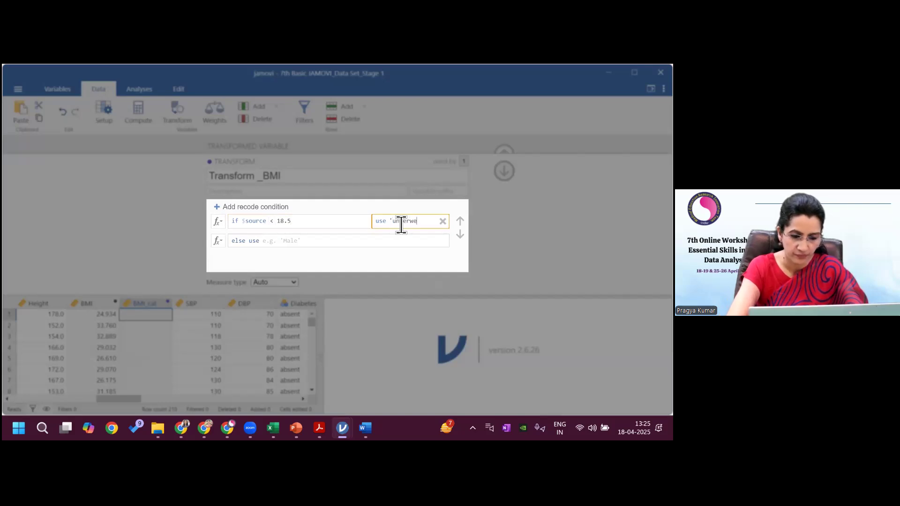
type("ight'")
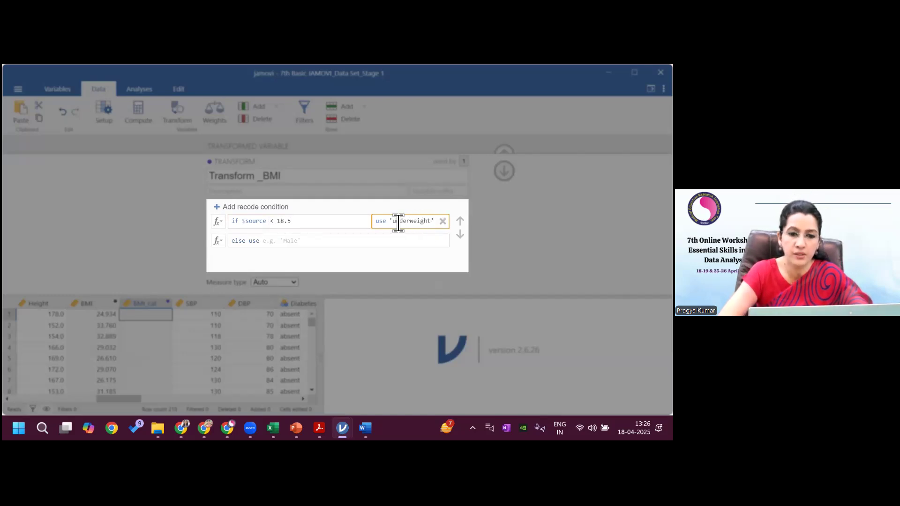
Add a second recode condition to Transform _BMI for source values <= 24.9
left_click(249, 212)
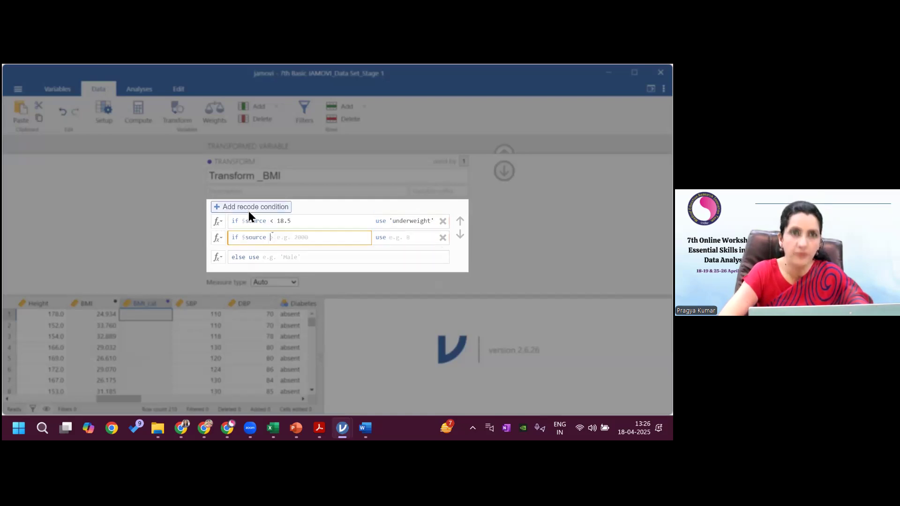
left_click(273, 237)
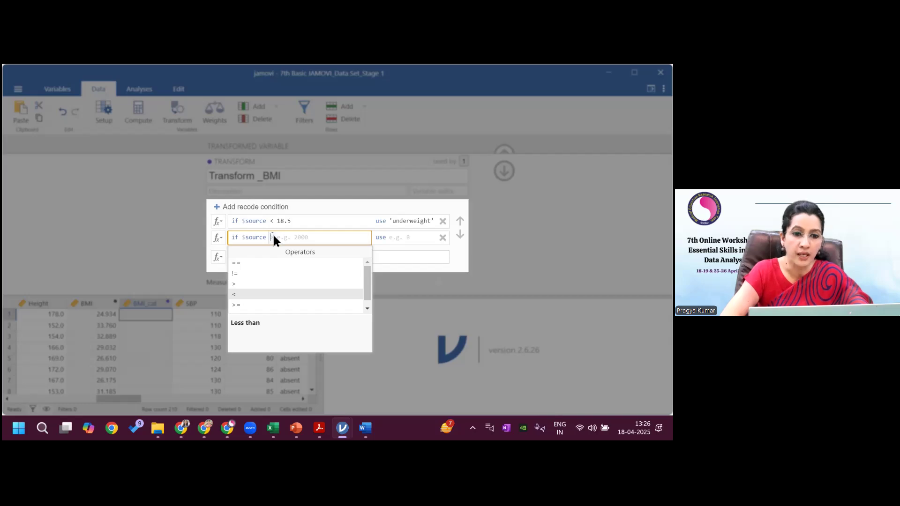
type(">")
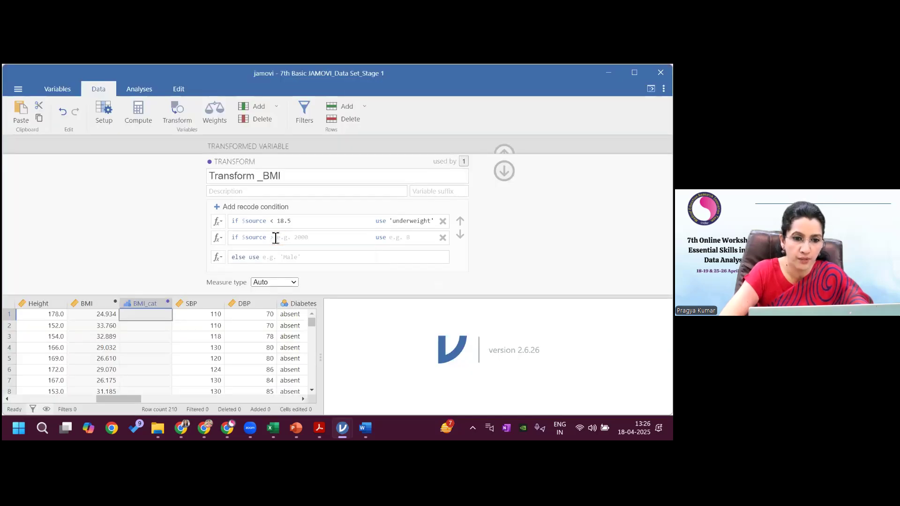
left_click(277, 238)
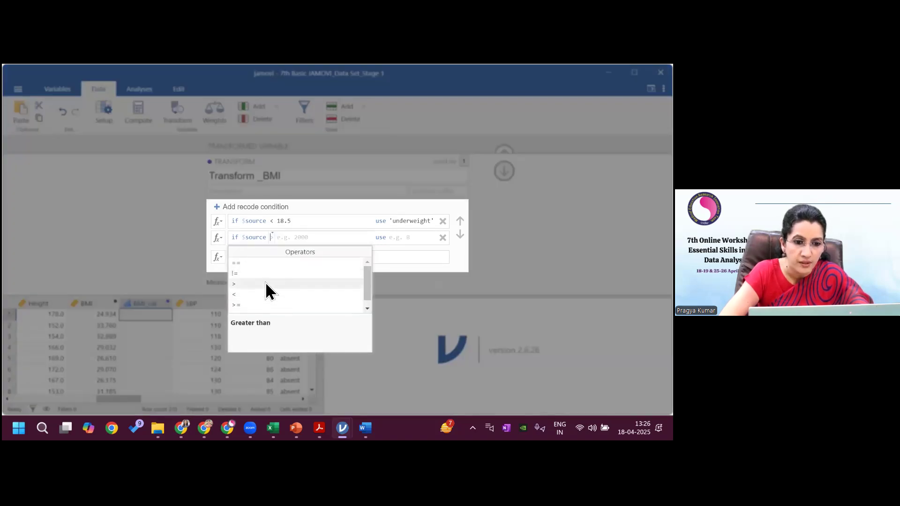
left_click_drag(367, 288, 366, 297)
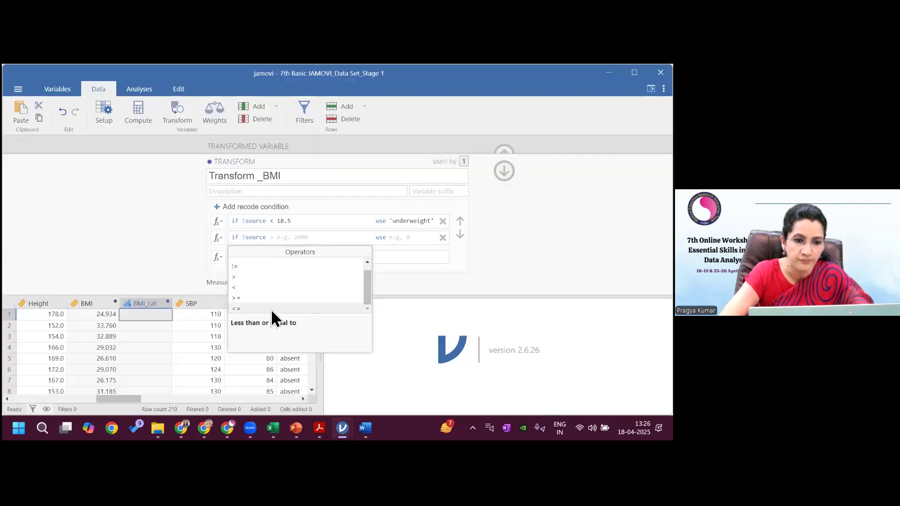
left_click(271, 309)
type("24")
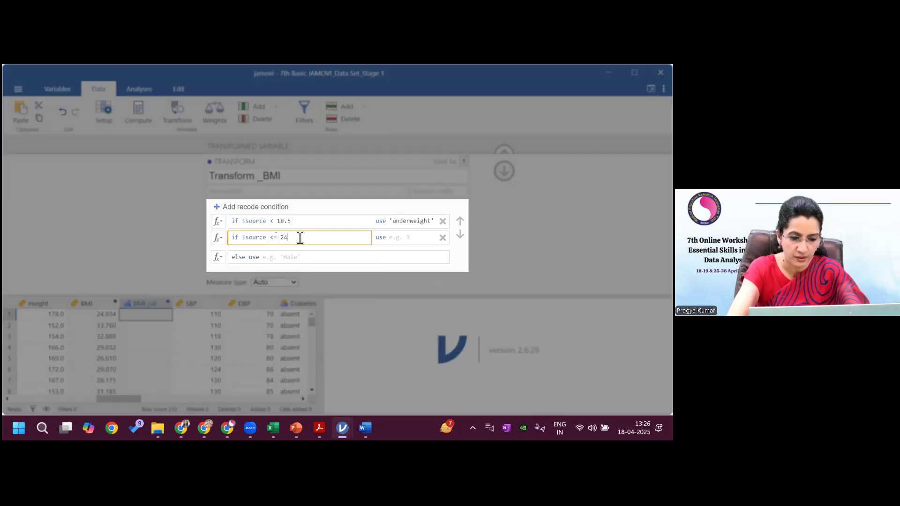
type(".9")
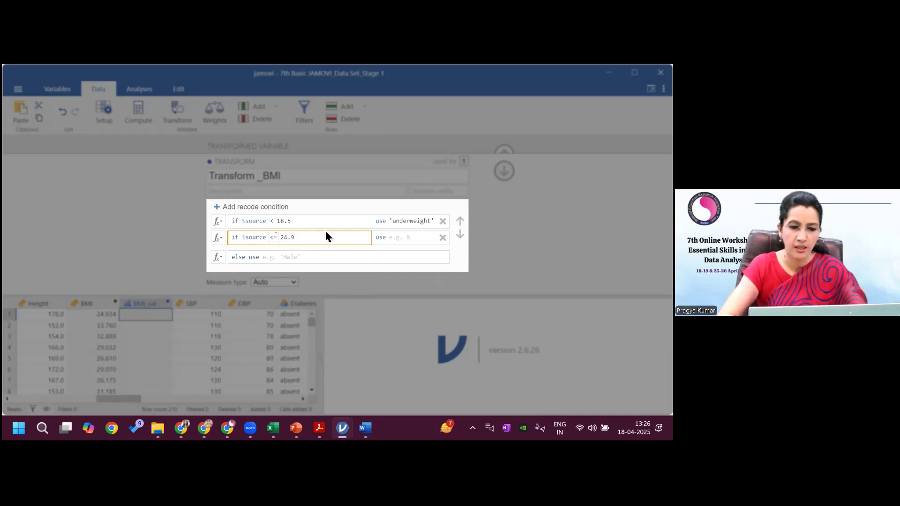
Assign the category 'normal' to the <= 24.9 recode condition, enclosed in matching single quotes
left_click(391, 238)
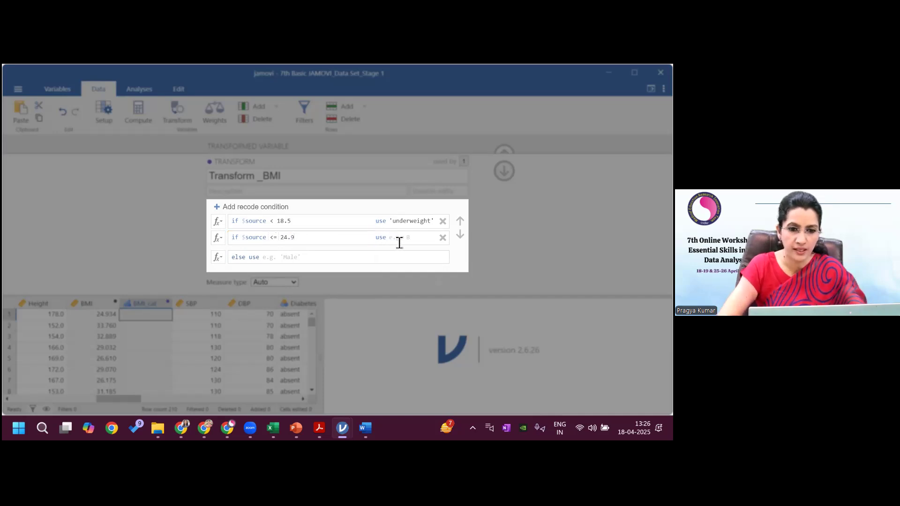
type("\"norm")
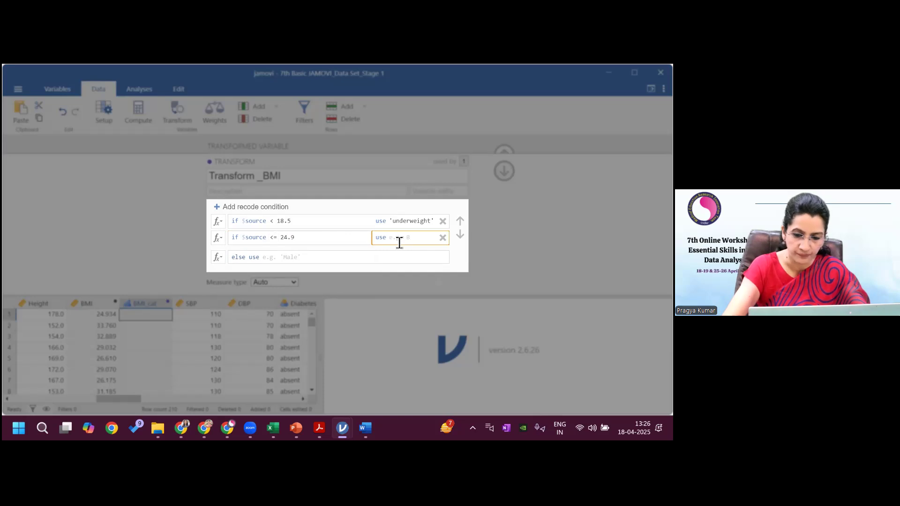
type("al")
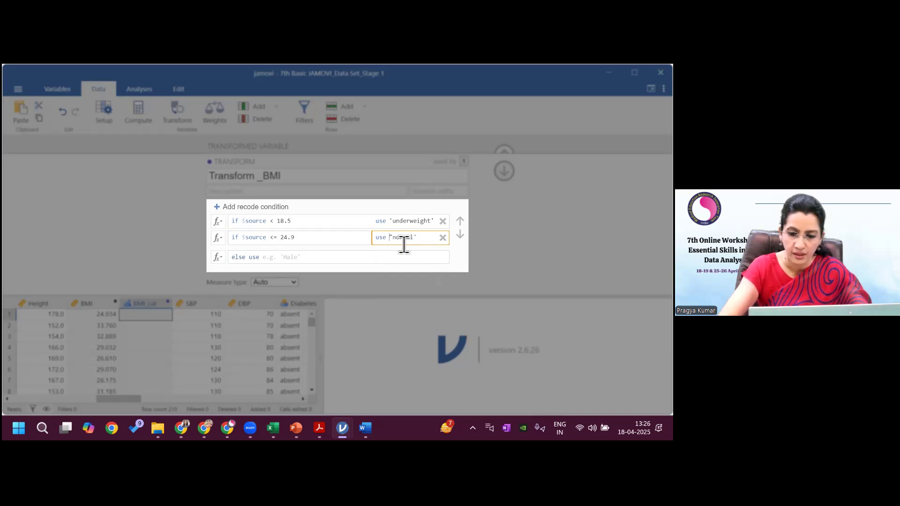
key("Delete")
type("'")
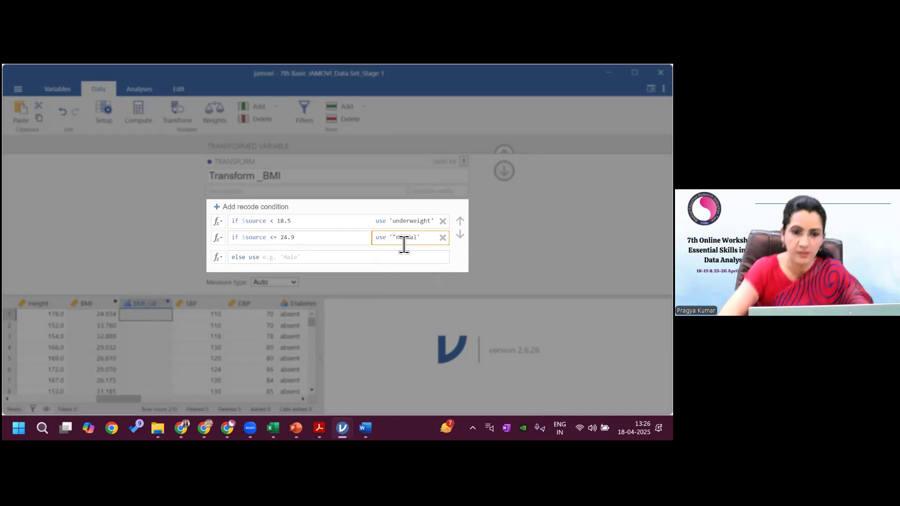
key("Delete")
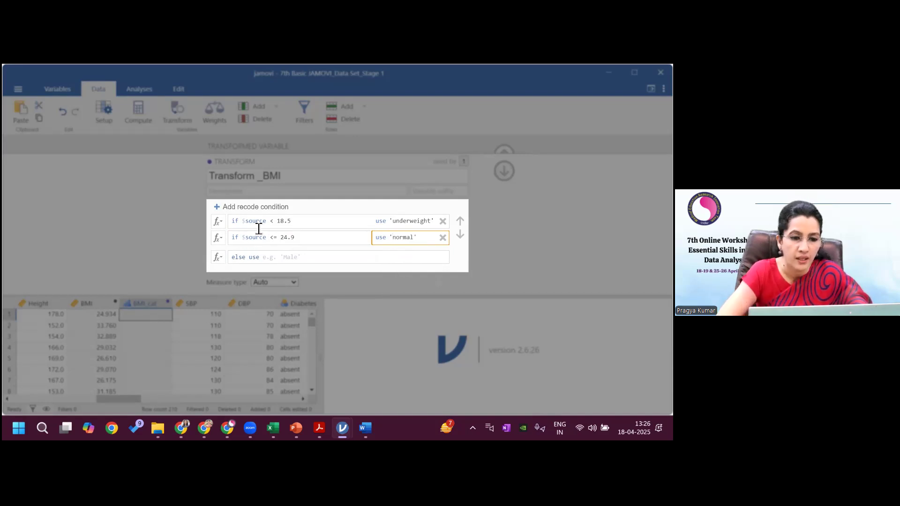
Add a third recode condition to Transform _BMI that assigns 'overweight' to source values <= 29.9
left_click(252, 208)
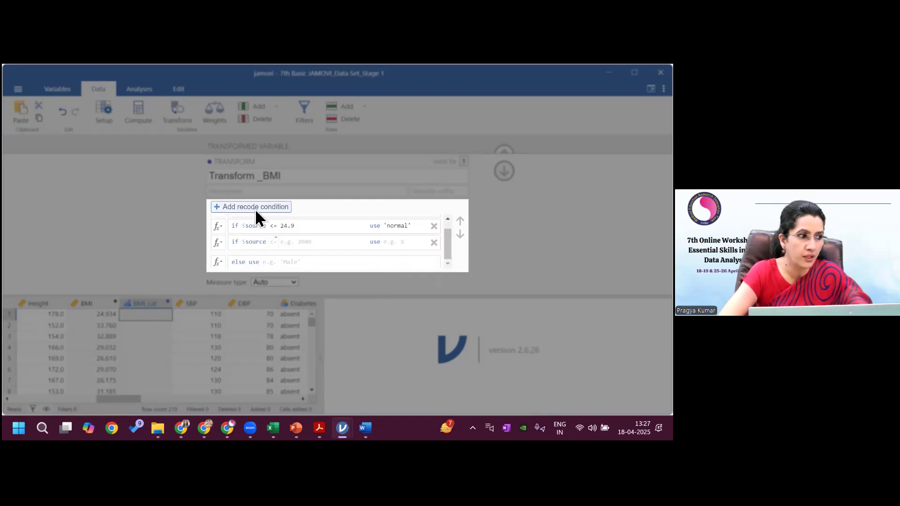
left_click(277, 241)
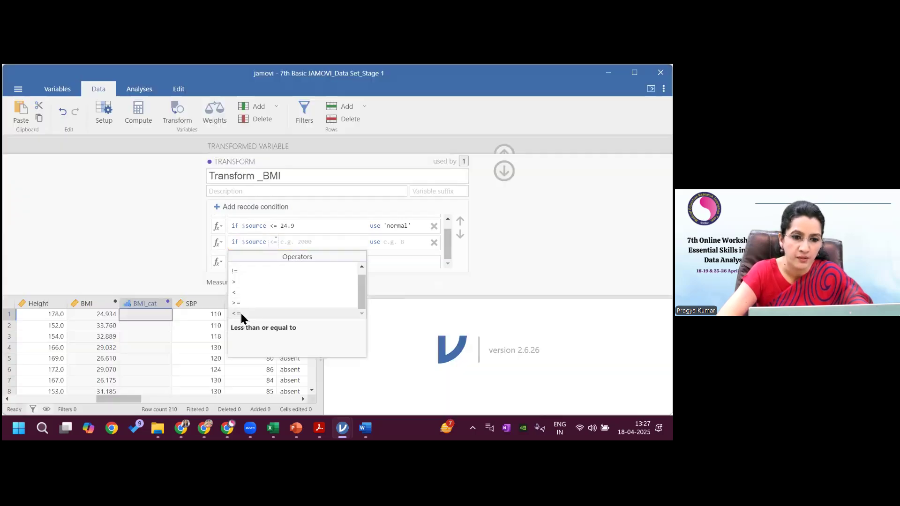
left_click(241, 314)
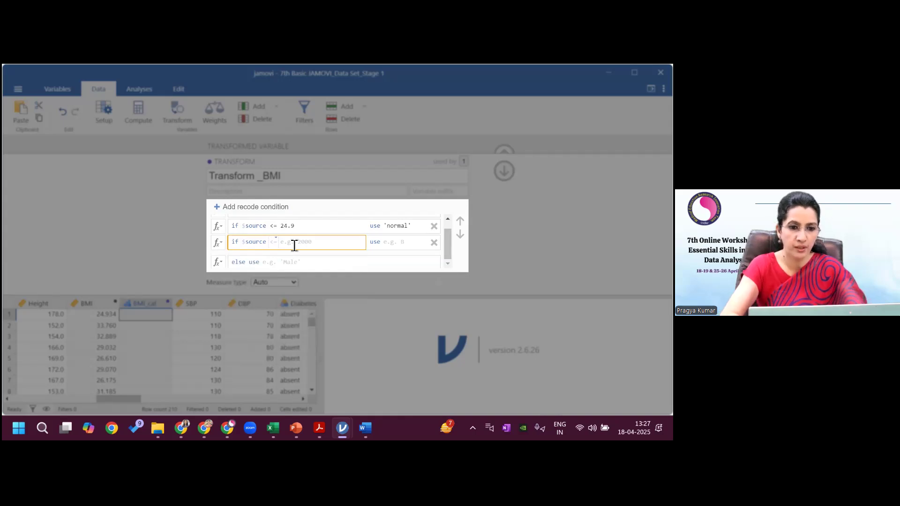
left_click(275, 239)
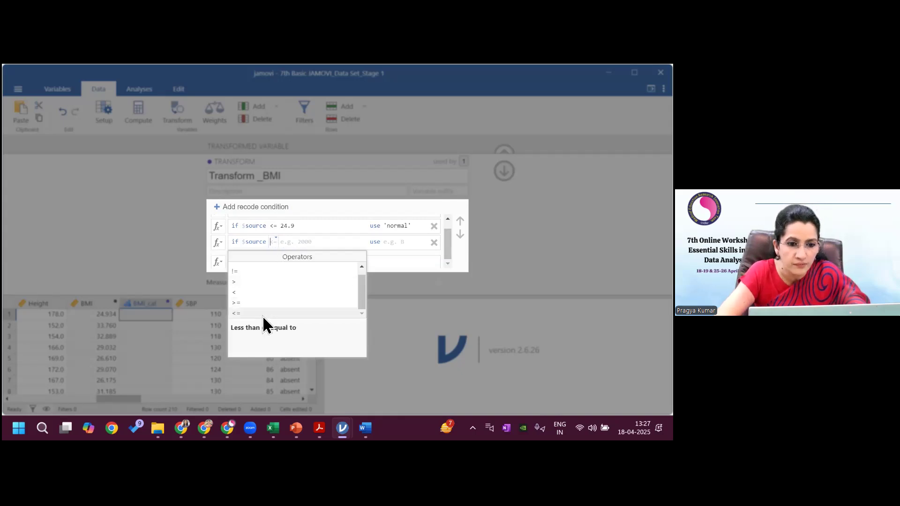
left_click(263, 315)
type("29.9")
left_click(399, 244)
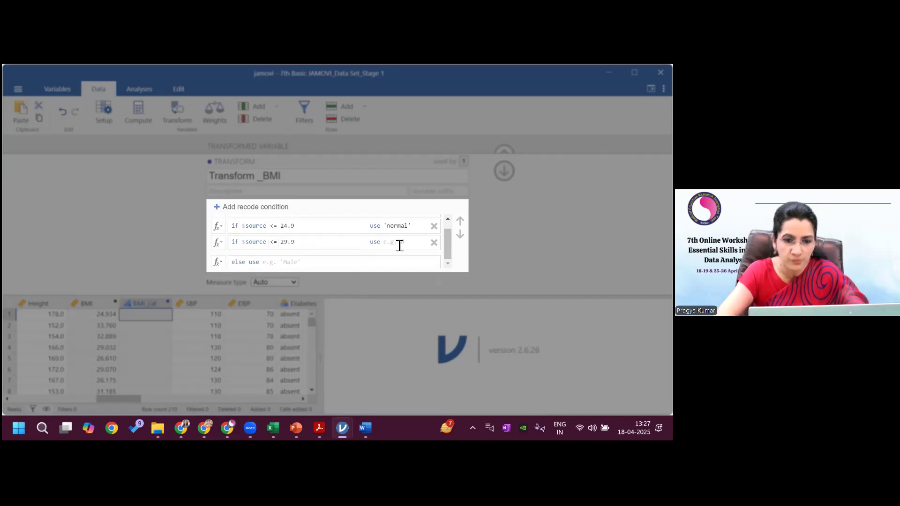
type("'over")
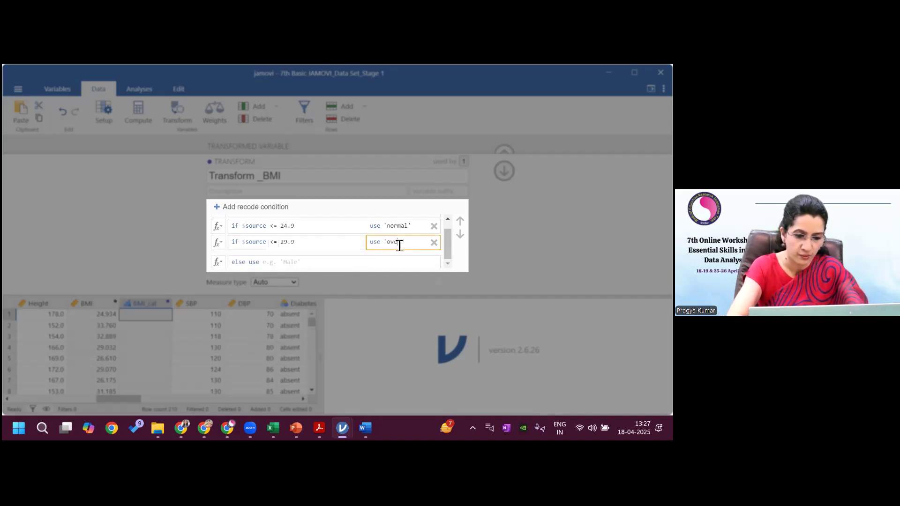
type("weight'")
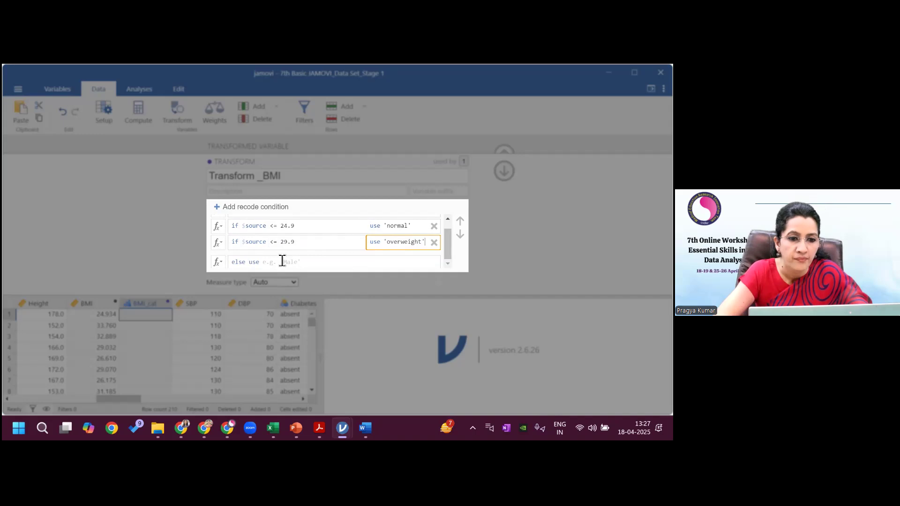
left_click(271, 209)
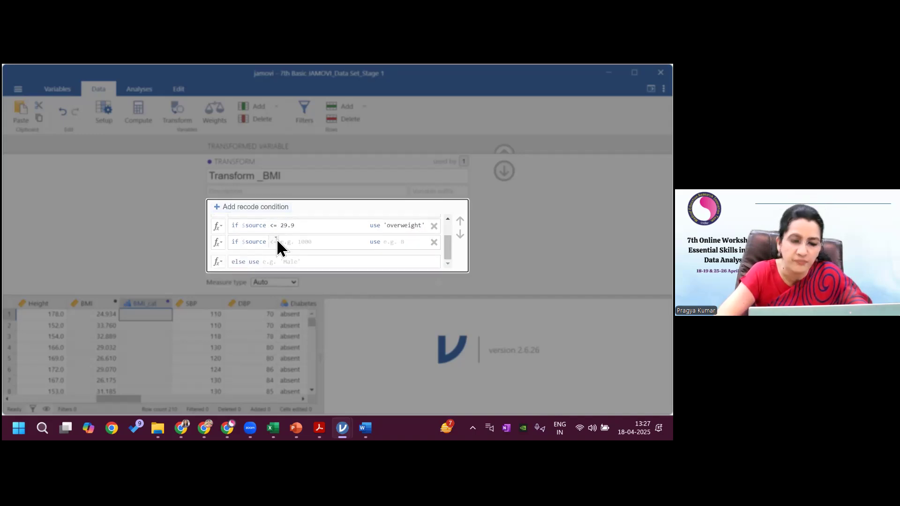
left_click(276, 242)
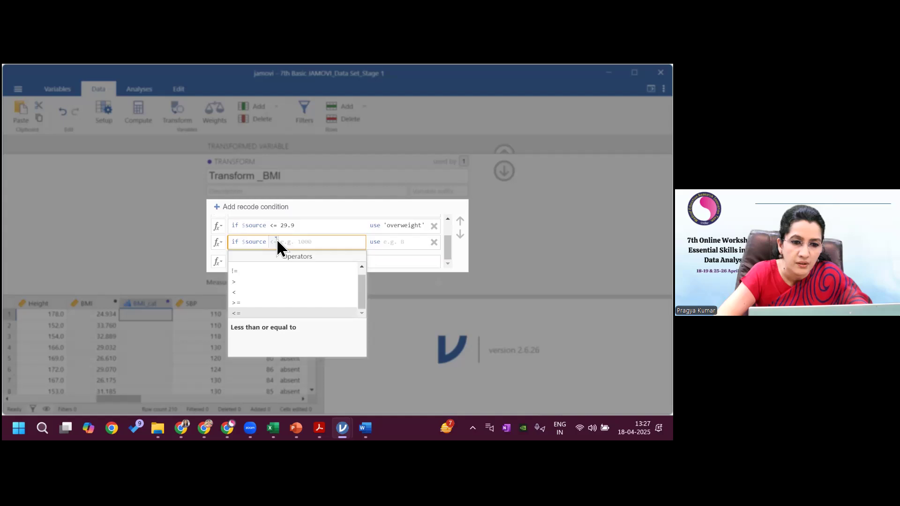
left_click(432, 271)
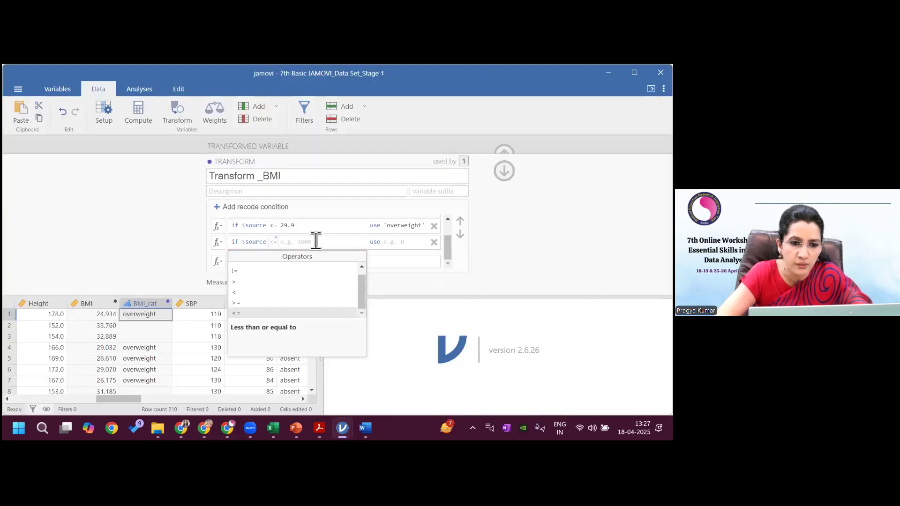
left_click(433, 246)
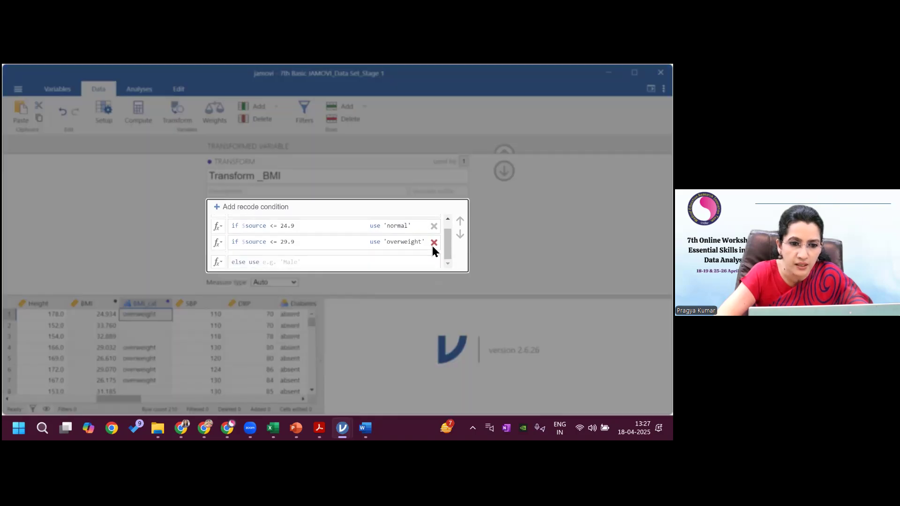
Try to enter 'obese' as the else value of Transform _BMI
left_click(298, 262)
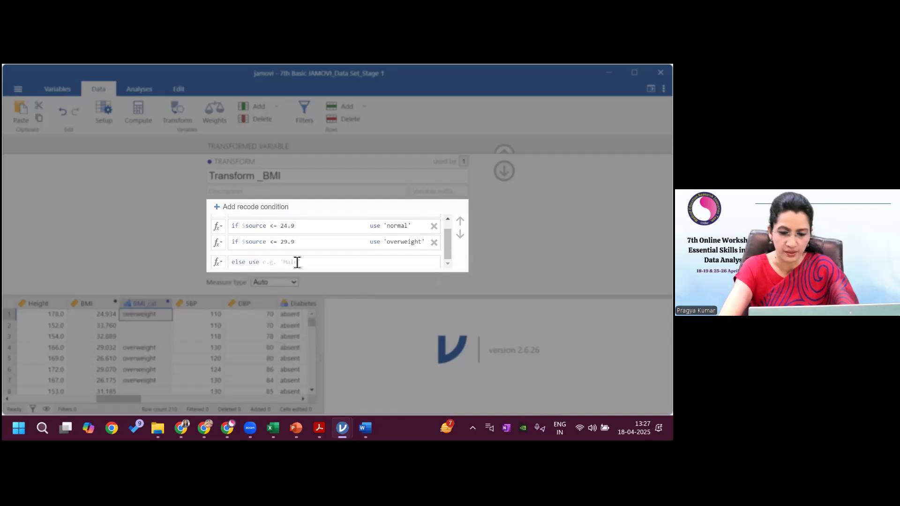
type("'")
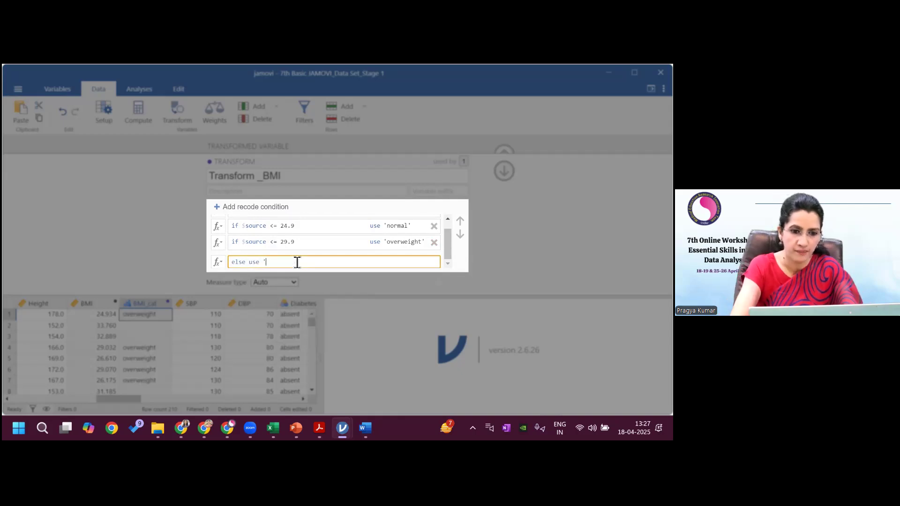
type("obe")
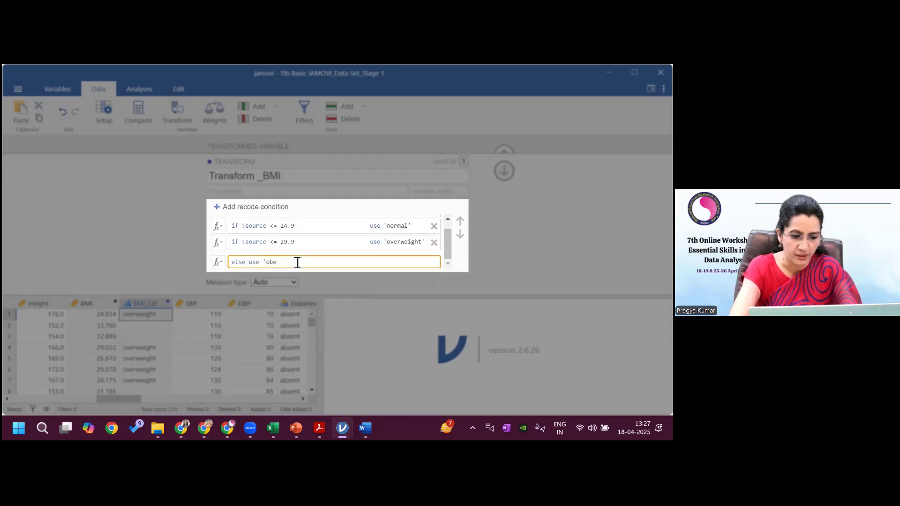
type("e")
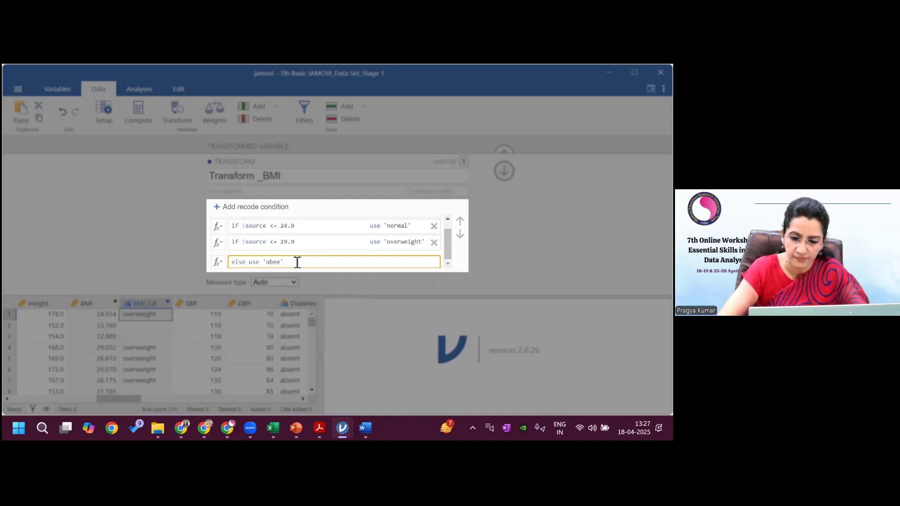
key("BackSpace")
key("BackSpace")
type("s")
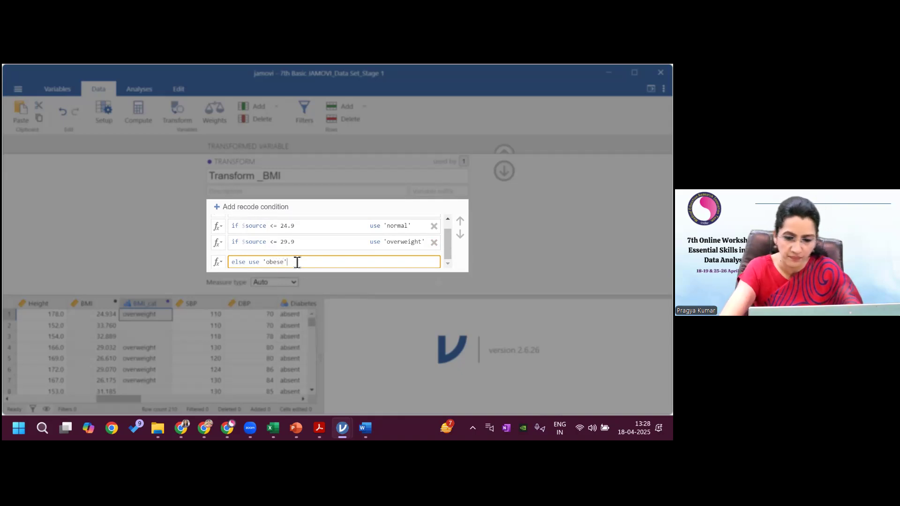
key("Return")
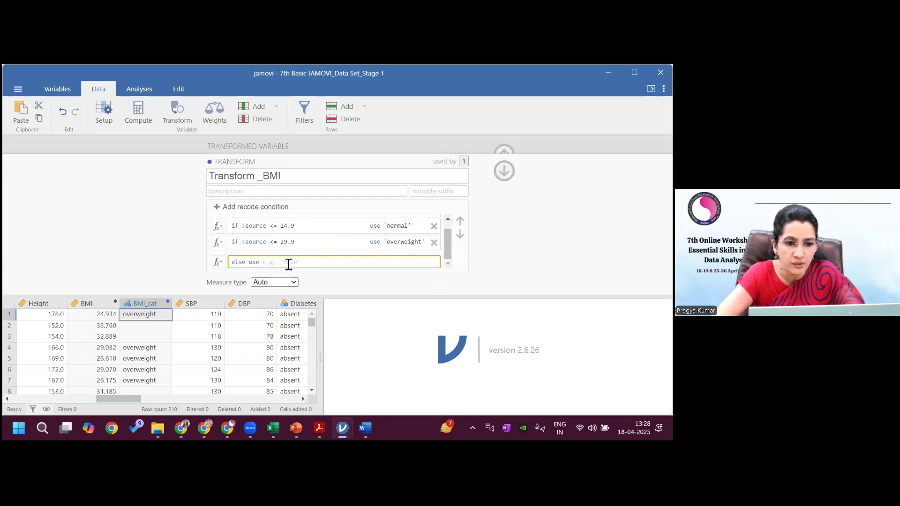
Assign 'obese' to all remaining source values in Transform _BMI and return to the BMI_cat variable settings
type("'obee")
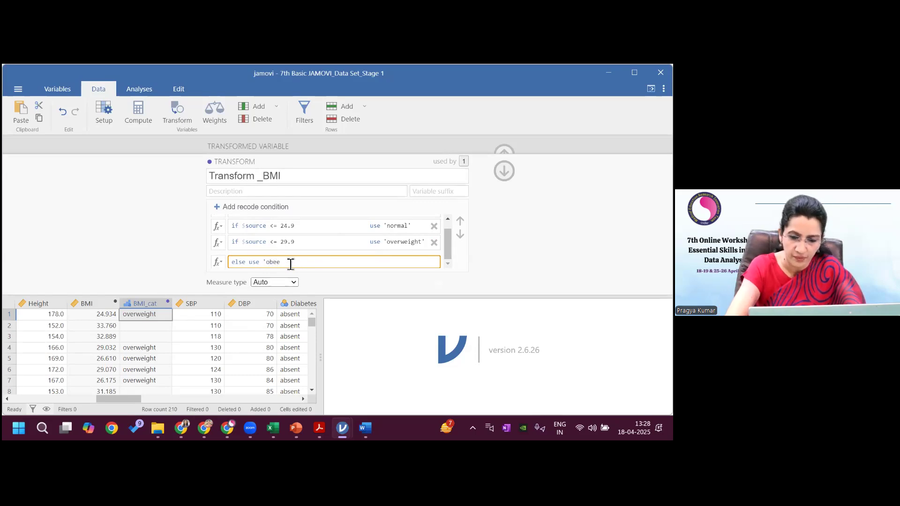
type("'")
key("Return")
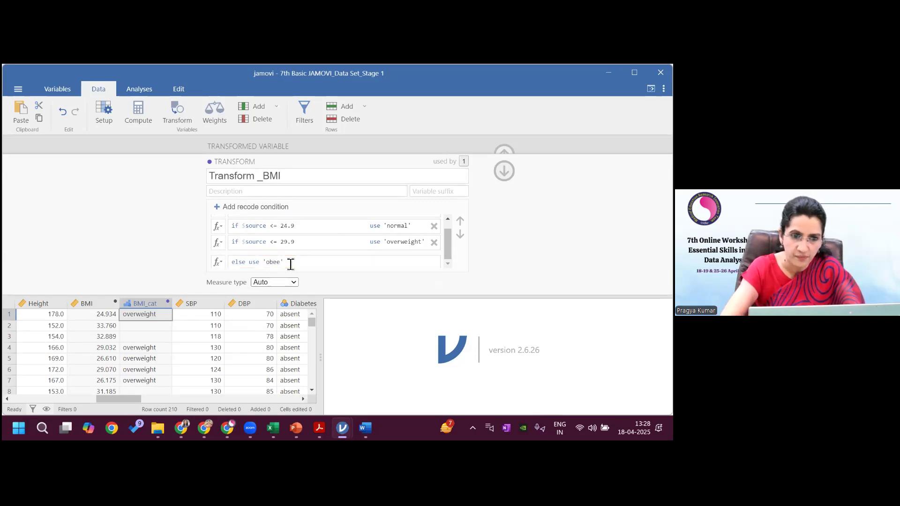
left_click(281, 262)
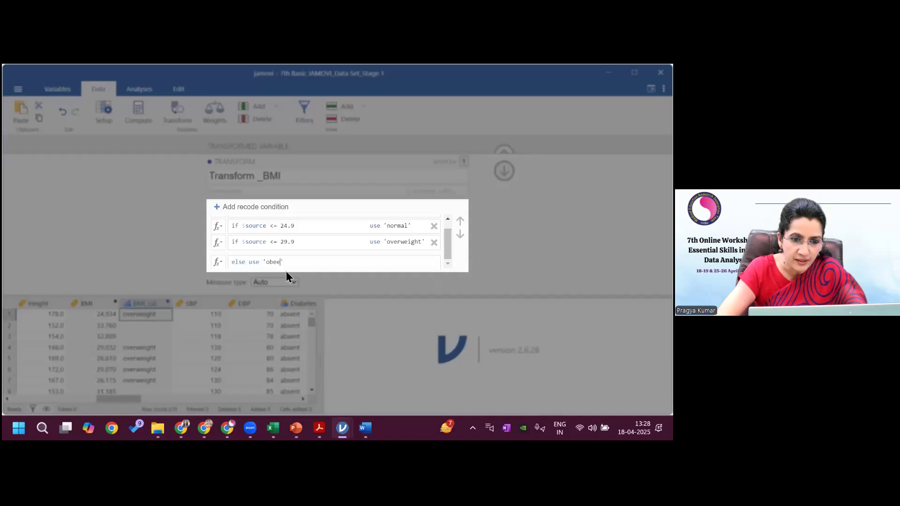
key("BackSpace")
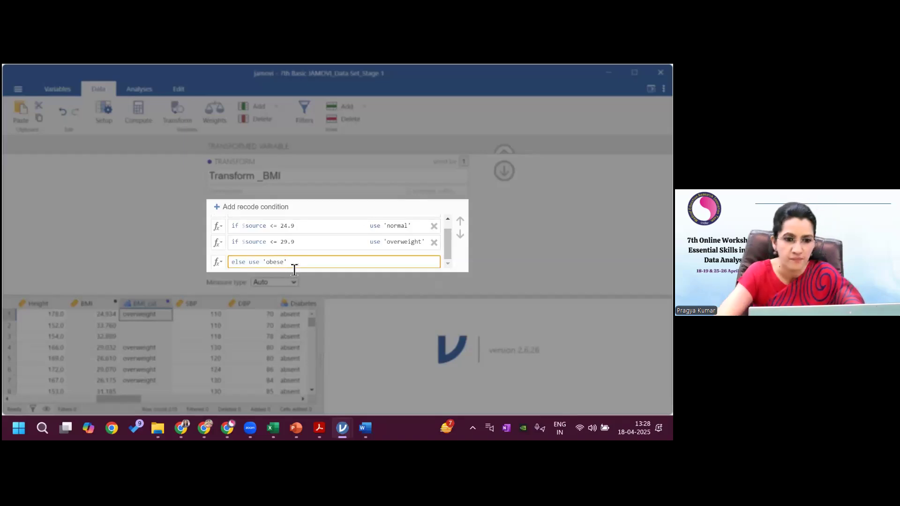
type("se")
key("Return")
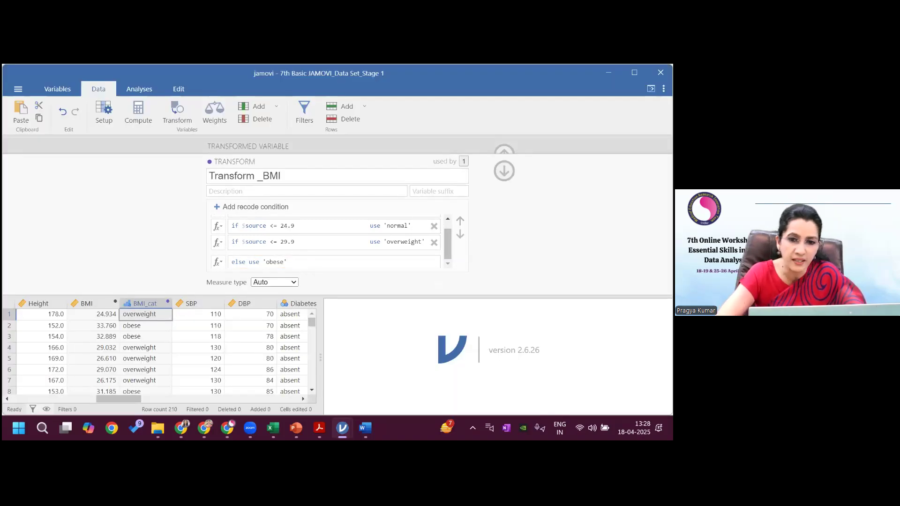
left_click(504, 151)
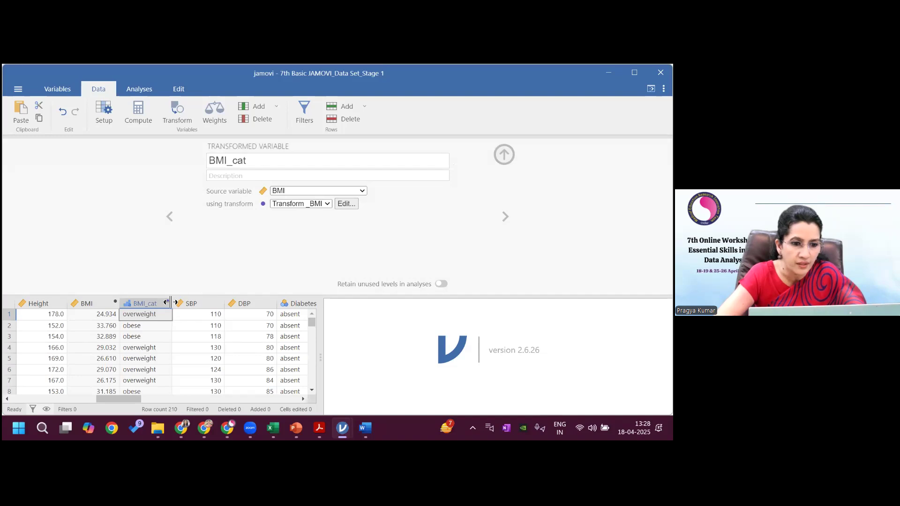
Close the BMI_cat settings and compare the first row's BMI value with its assigned BMI_cat category
left_click(504, 155)
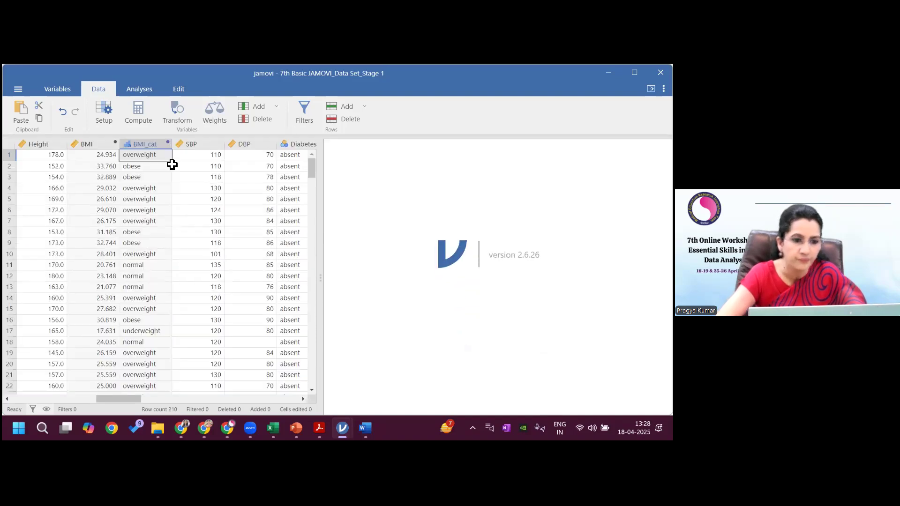
left_click(98, 159)
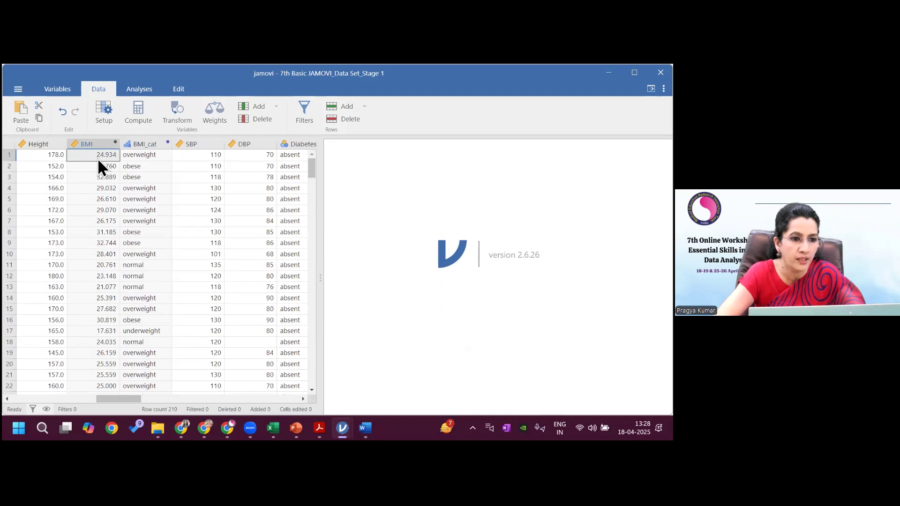
left_click(148, 156)
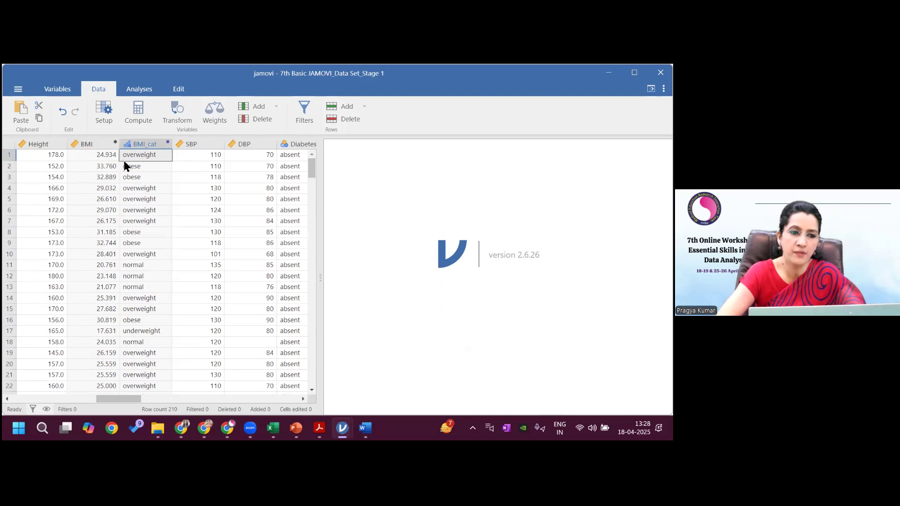
Reopen Transform _BMI from the BMI_cat variable settings and try to change the 'normal' condition's limit to 25
left_click(159, 145)
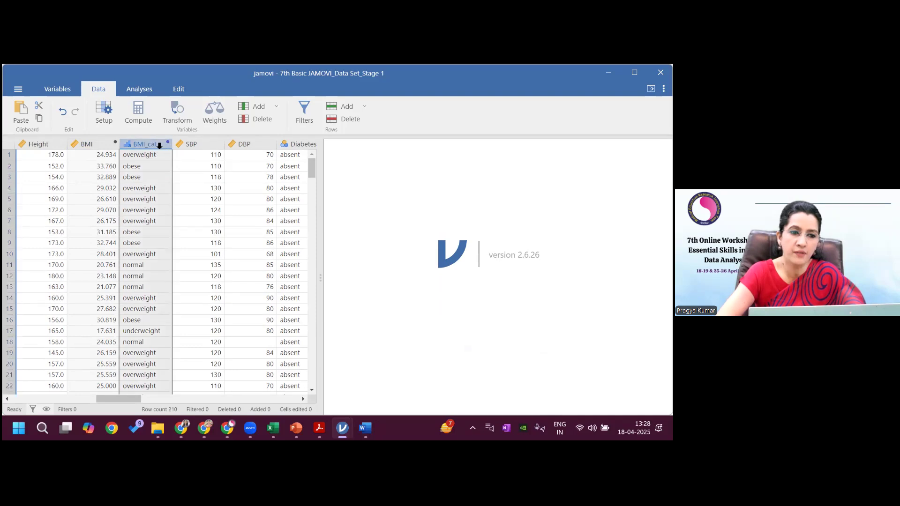
double_click(159, 146)
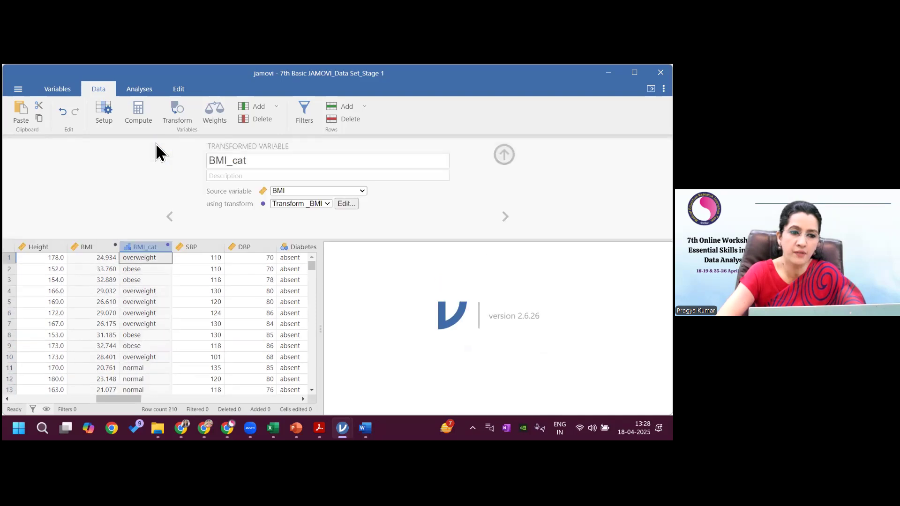
left_click(346, 207)
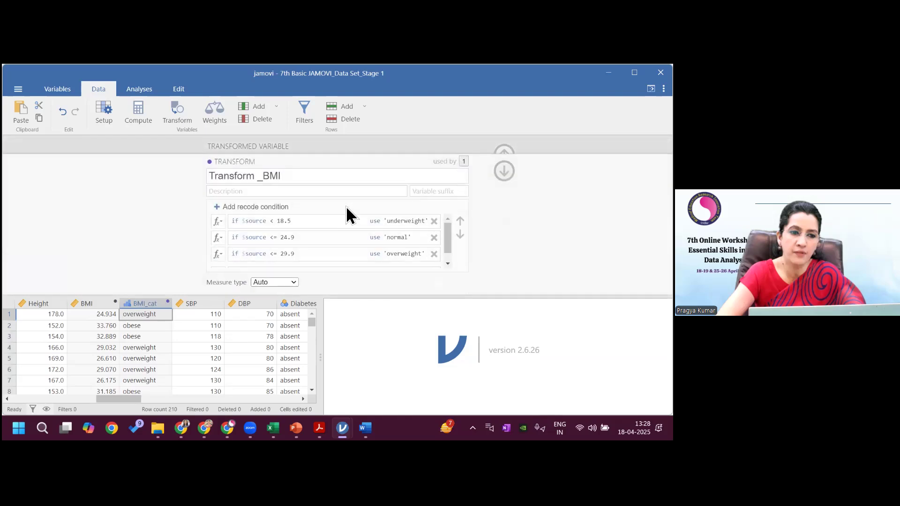
left_click(304, 242)
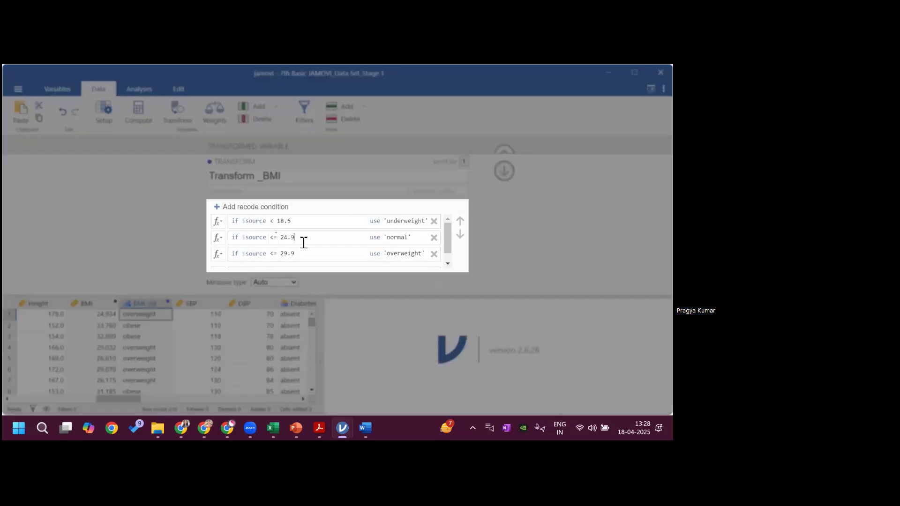
key("BackSpace")
key("BackSpace")
type("25")
Shorten the limit in the 'overweight' recode condition to 2
left_click(303, 261)
left_click(303, 261)
key("BackSpace")
key("BackSpace")
Change the 'normal' recode condition of Transform _BMI to the less-than operator with a limit of 25
mouse_move(284, 251)
left_mouse_down()
mouse_move(283, 238)
mouse_move(282, 245)
left_mouse_up()
left_click(281, 242)
key("BackSpace")
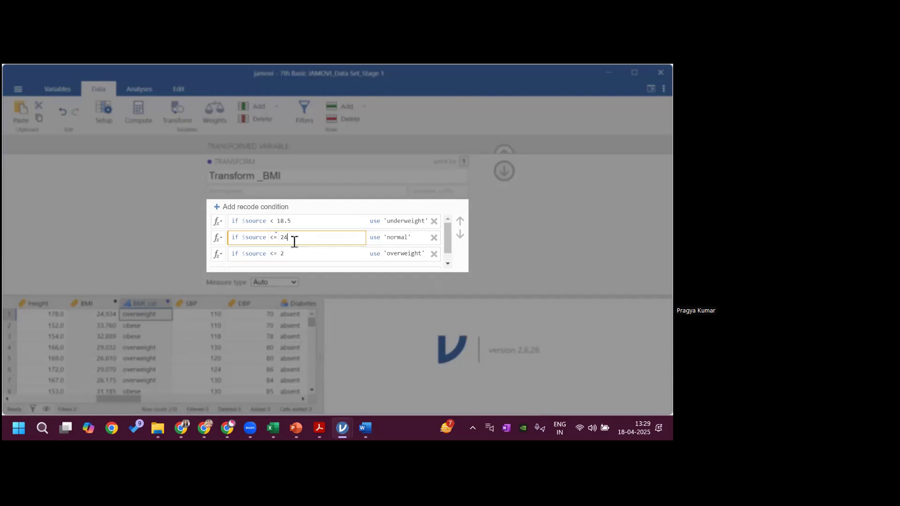
key("BackSpace")
key("BackSpace")
double_click(278, 233)
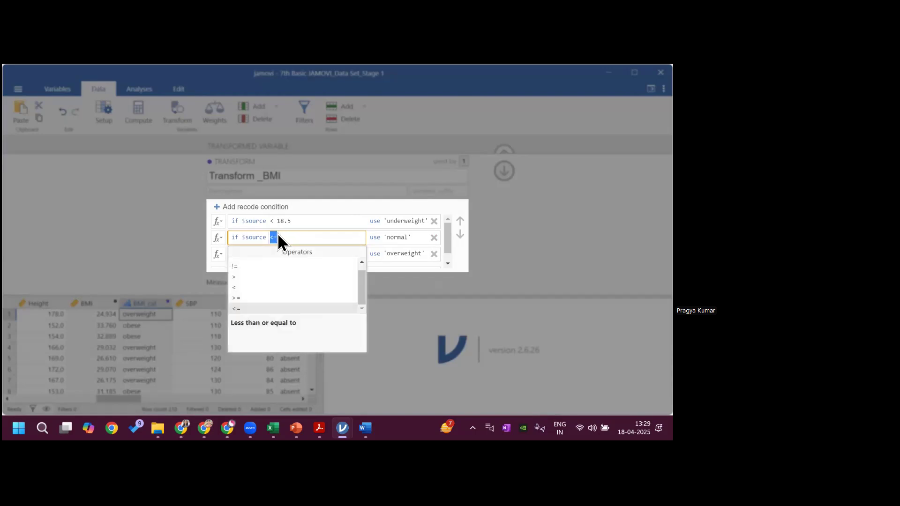
left_click_drag(361, 292, 361, 298)
left_click(272, 287)
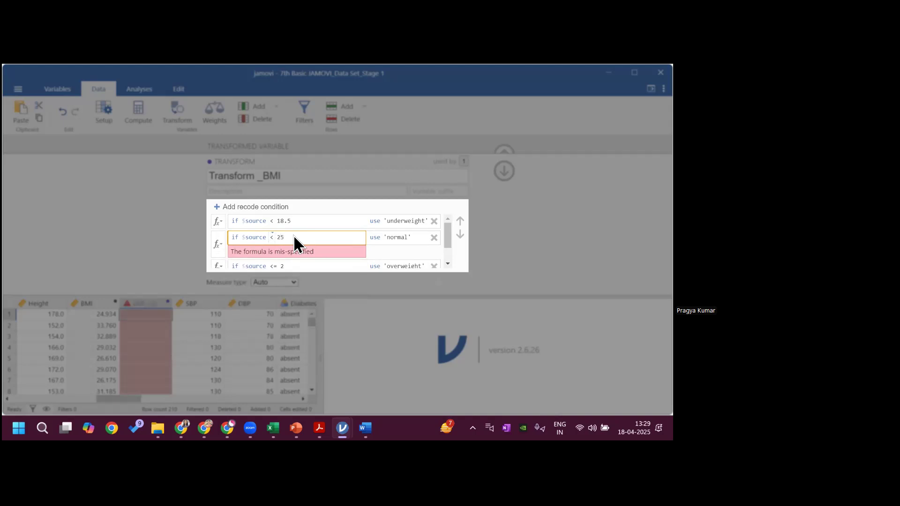
left_click(393, 254)
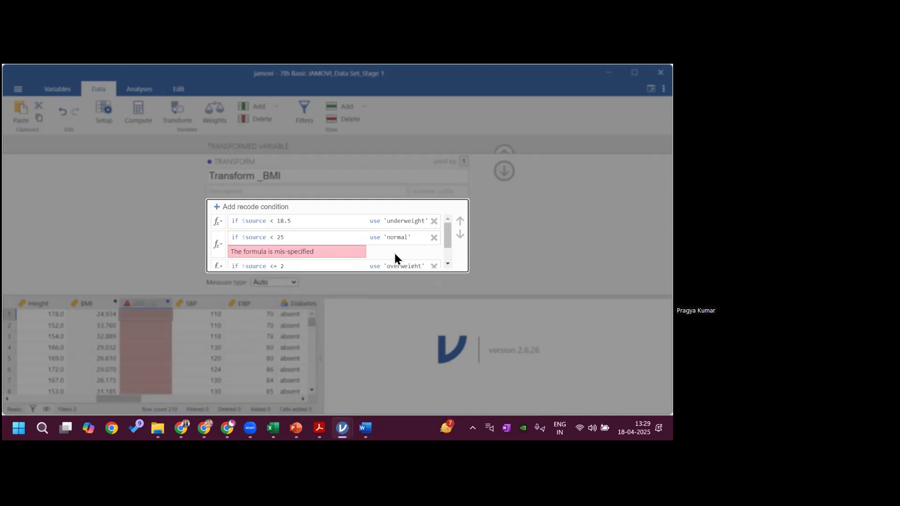
Delete the incomplete 'overweight' condition from Transform _BMI and add a new empty recode condition in its place
left_click(304, 266)
left_click(434, 267)
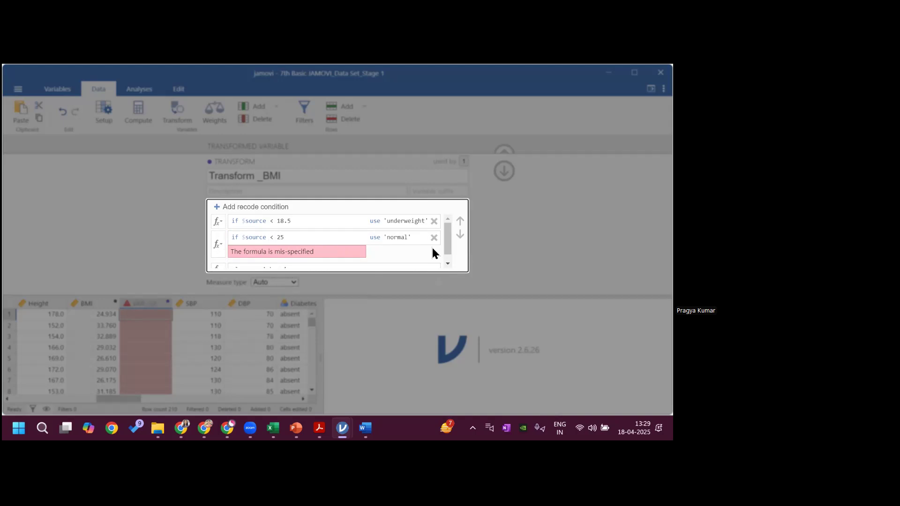
left_click(273, 207)
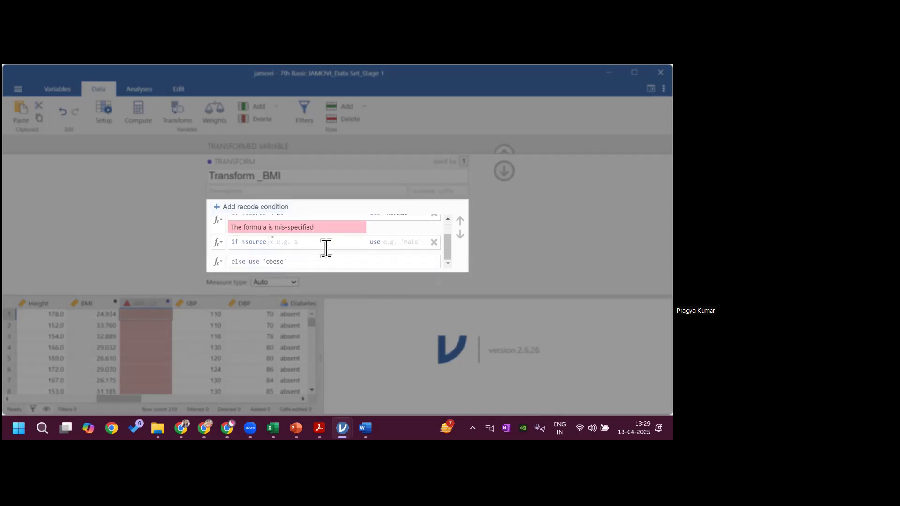
left_click(272, 240)
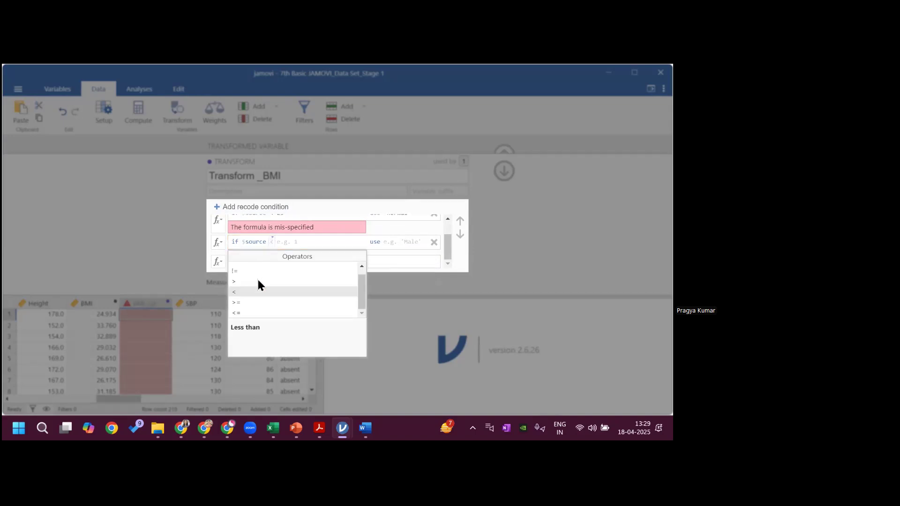
left_click_drag(445, 237, 444, 223)
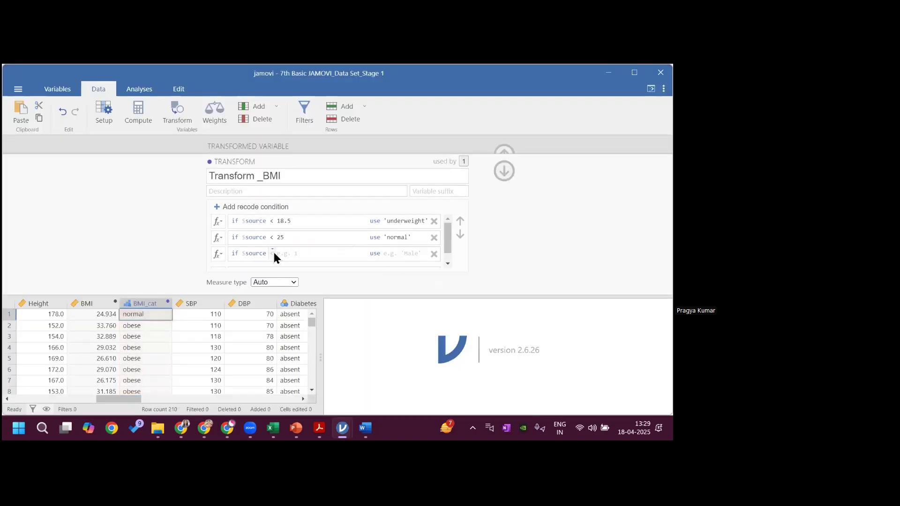
Set the new recode condition to source values < 30 and assign it the category 'overweight'
left_click(273, 254)
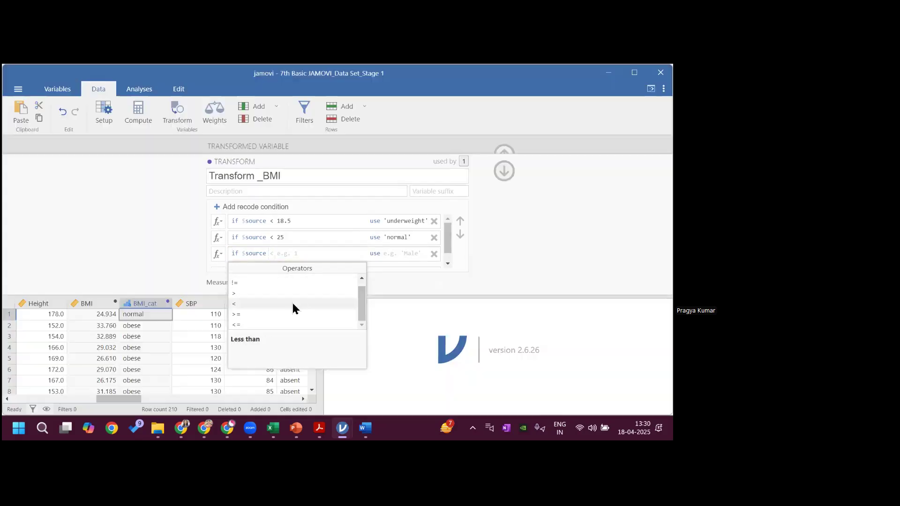
left_click(293, 303)
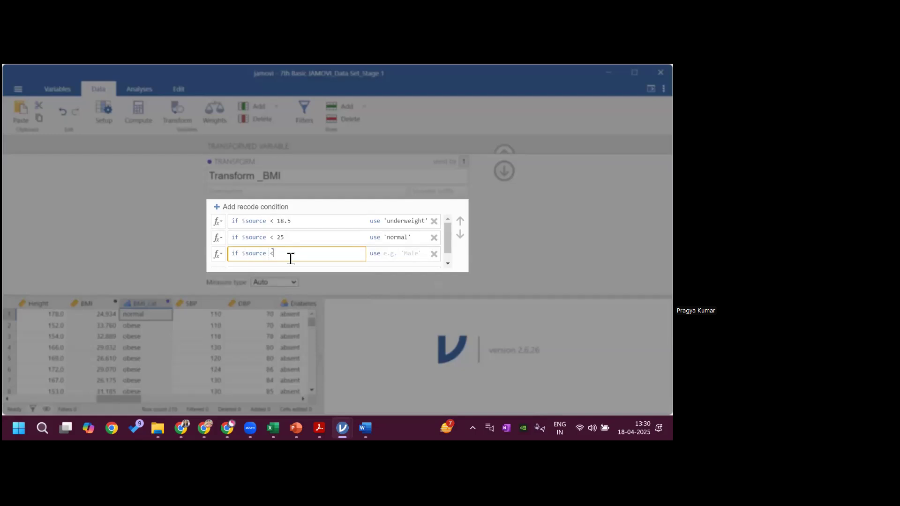
type("30")
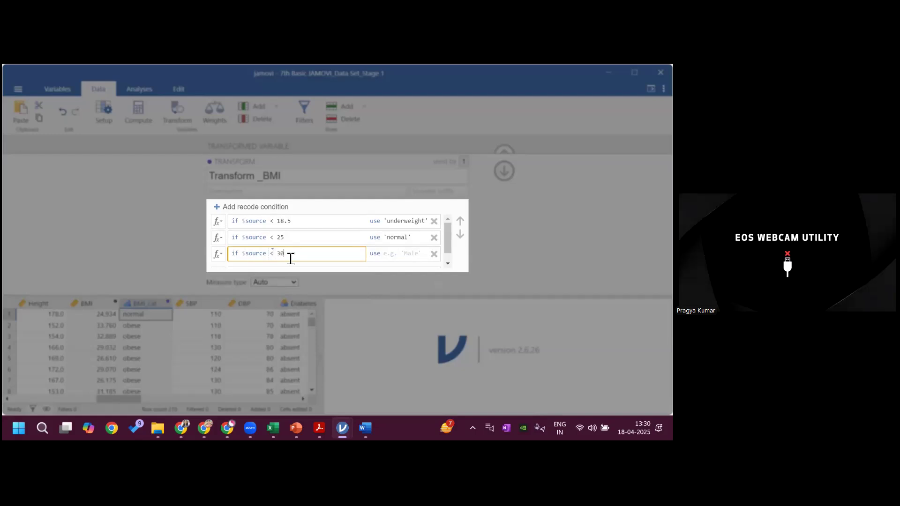
left_click(397, 259)
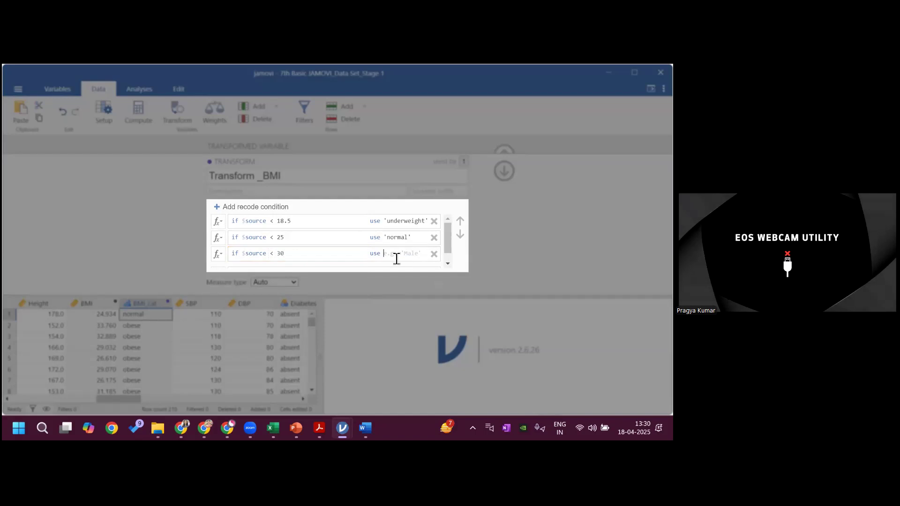
type("'overweight'")
Keep 'obese' as the else value, apply the Transform _BMI edits and close the BMI_cat variable settings
left_click_drag(445, 248, 446, 266)
left_click(347, 264)
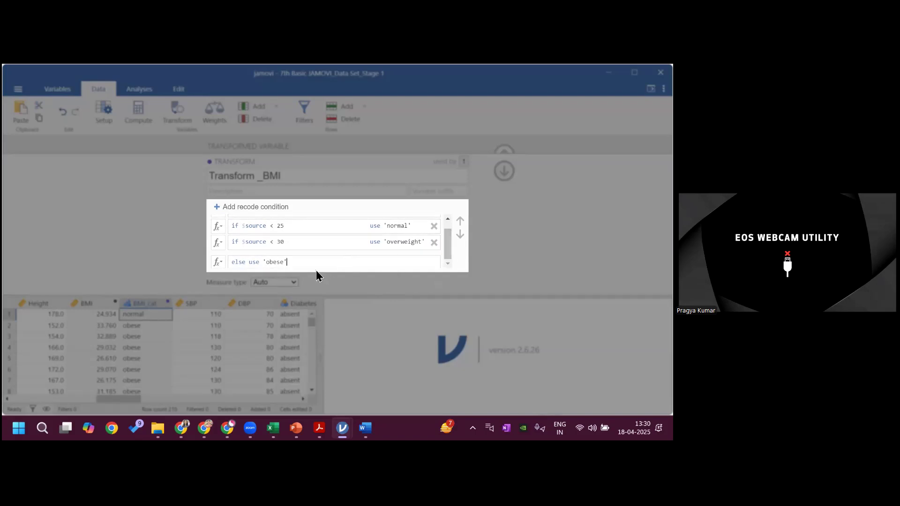
key("Return")
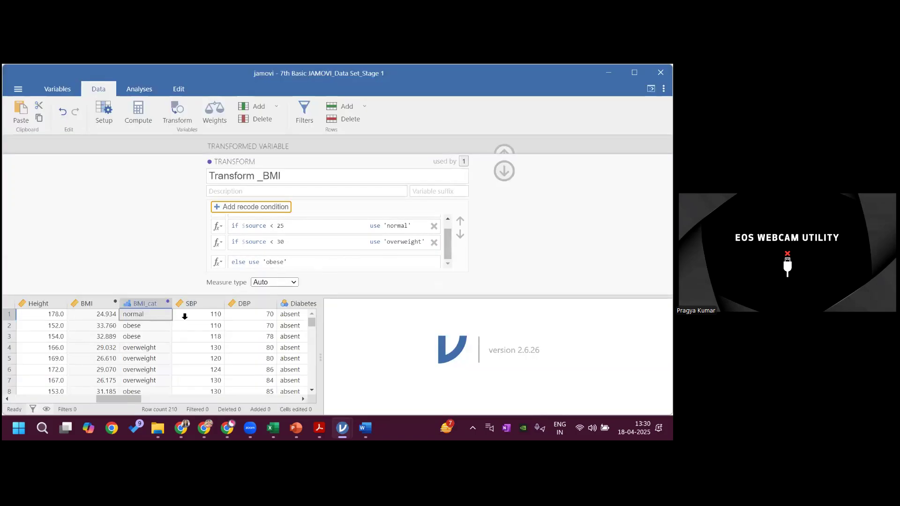
key("Return")
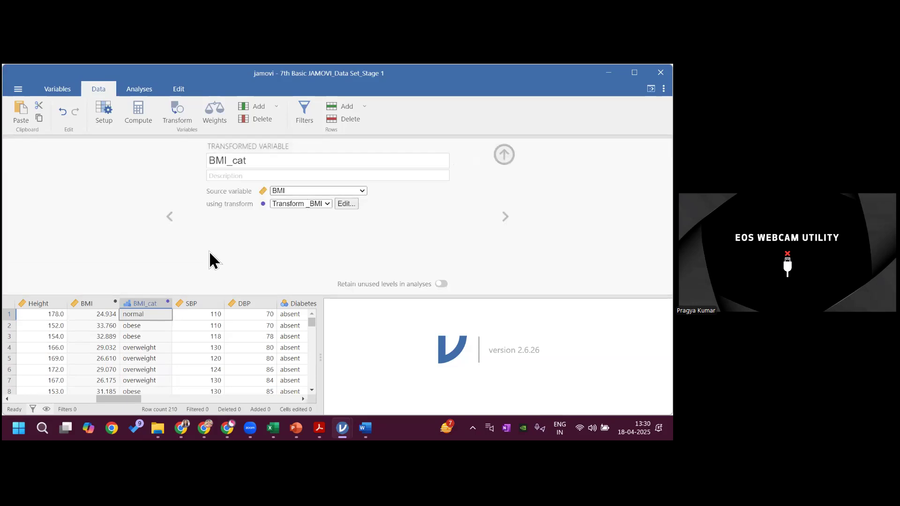
left_click(504, 155)
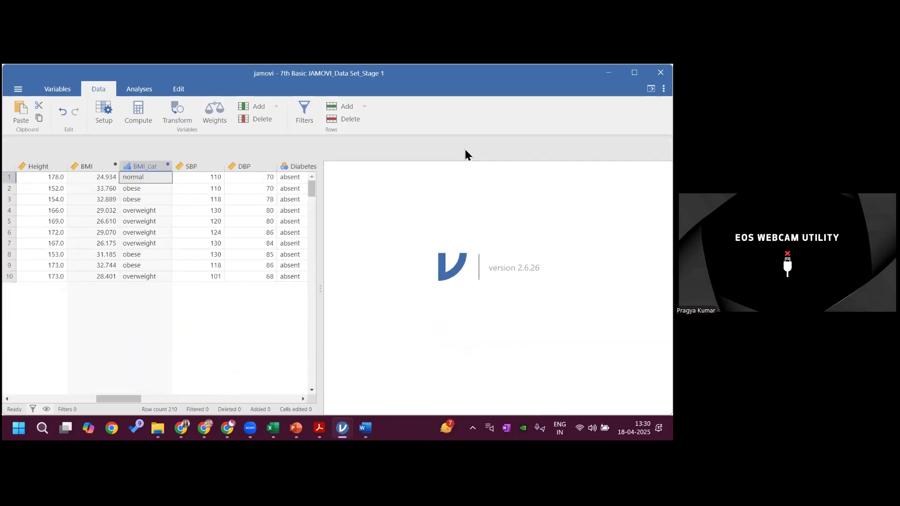
Check BMI values in several rows, including rows 1, 3 and 11, against their BMI_cat categories
left_click(108, 158)
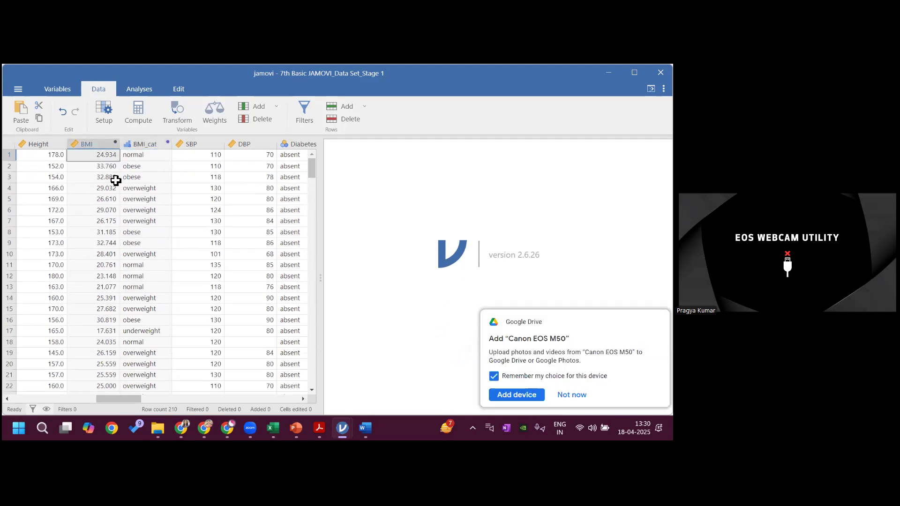
left_click(115, 177)
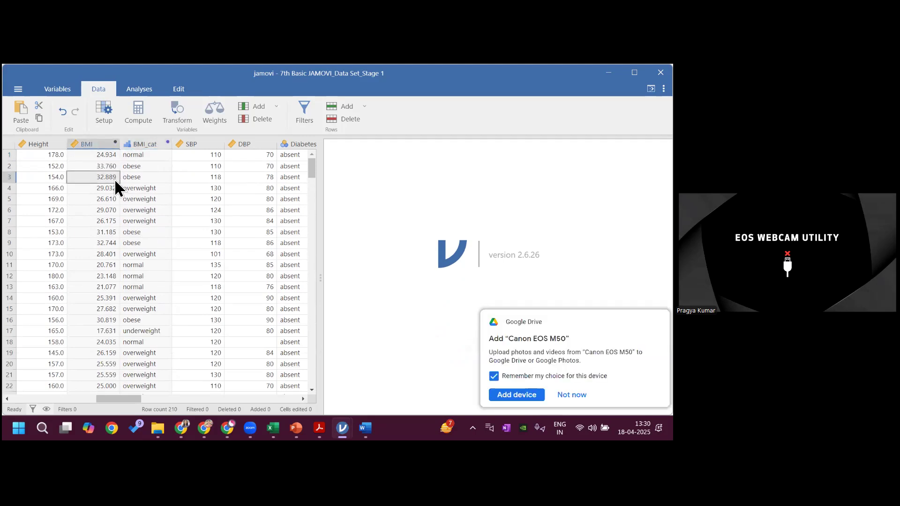
left_click(109, 245)
left_click(115, 267)
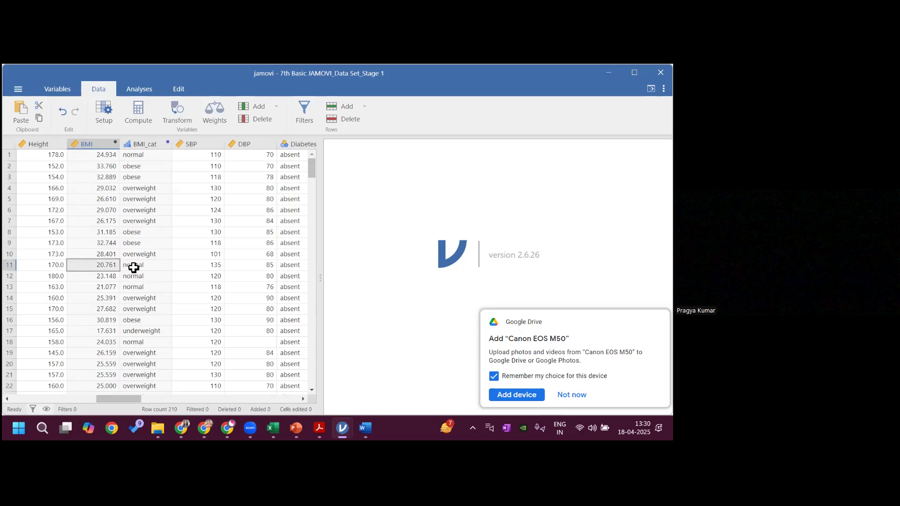
left_click(133, 266)
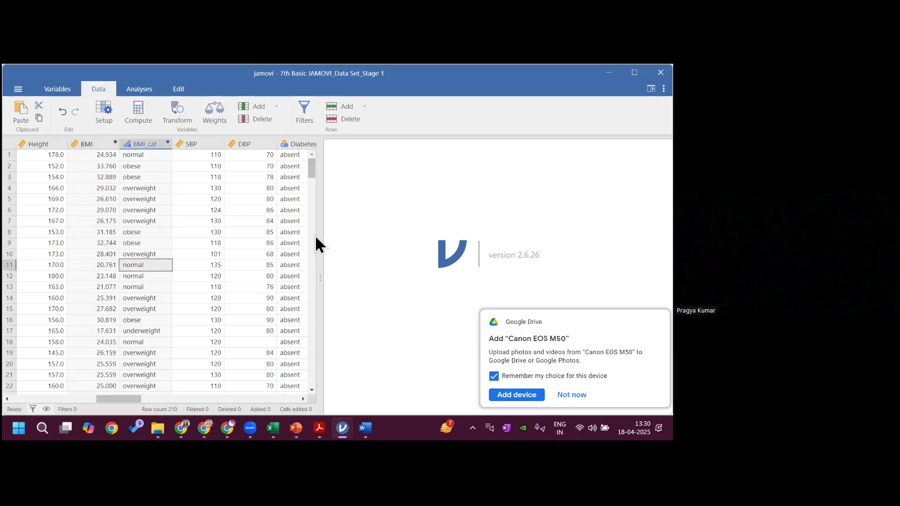
Create a transformed variable from BMI_cat with the transform left at None, and close its settings
left_click(174, 112)
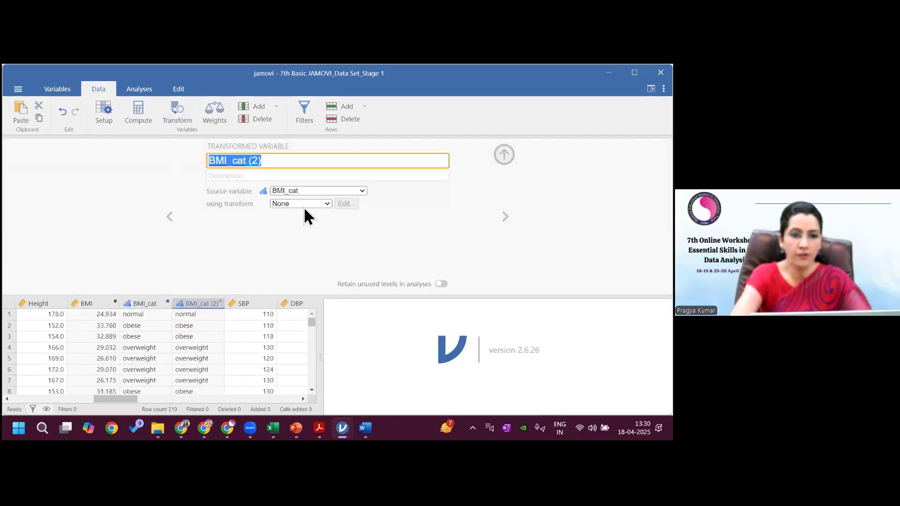
left_click(347, 207)
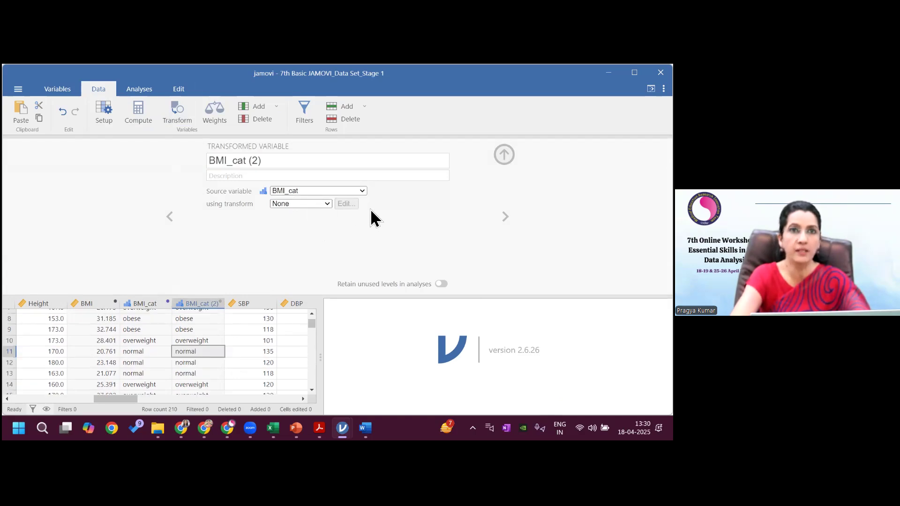
left_click(504, 154)
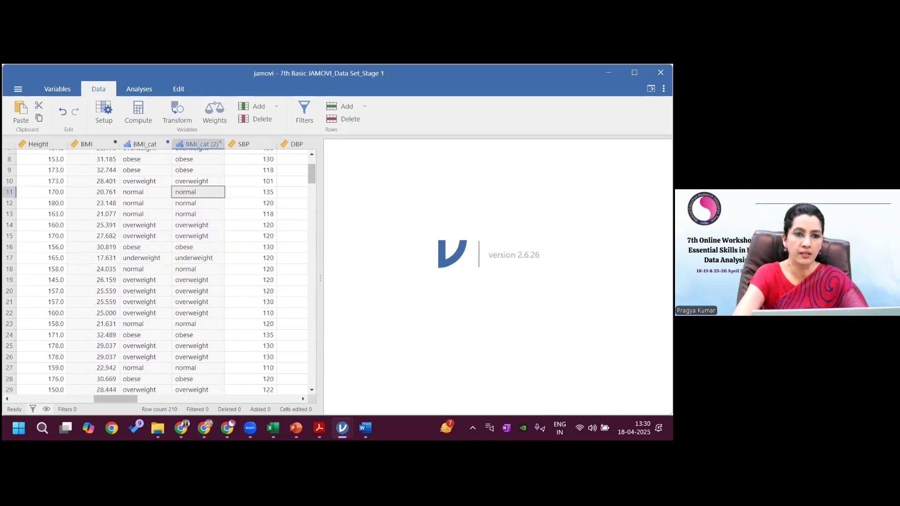